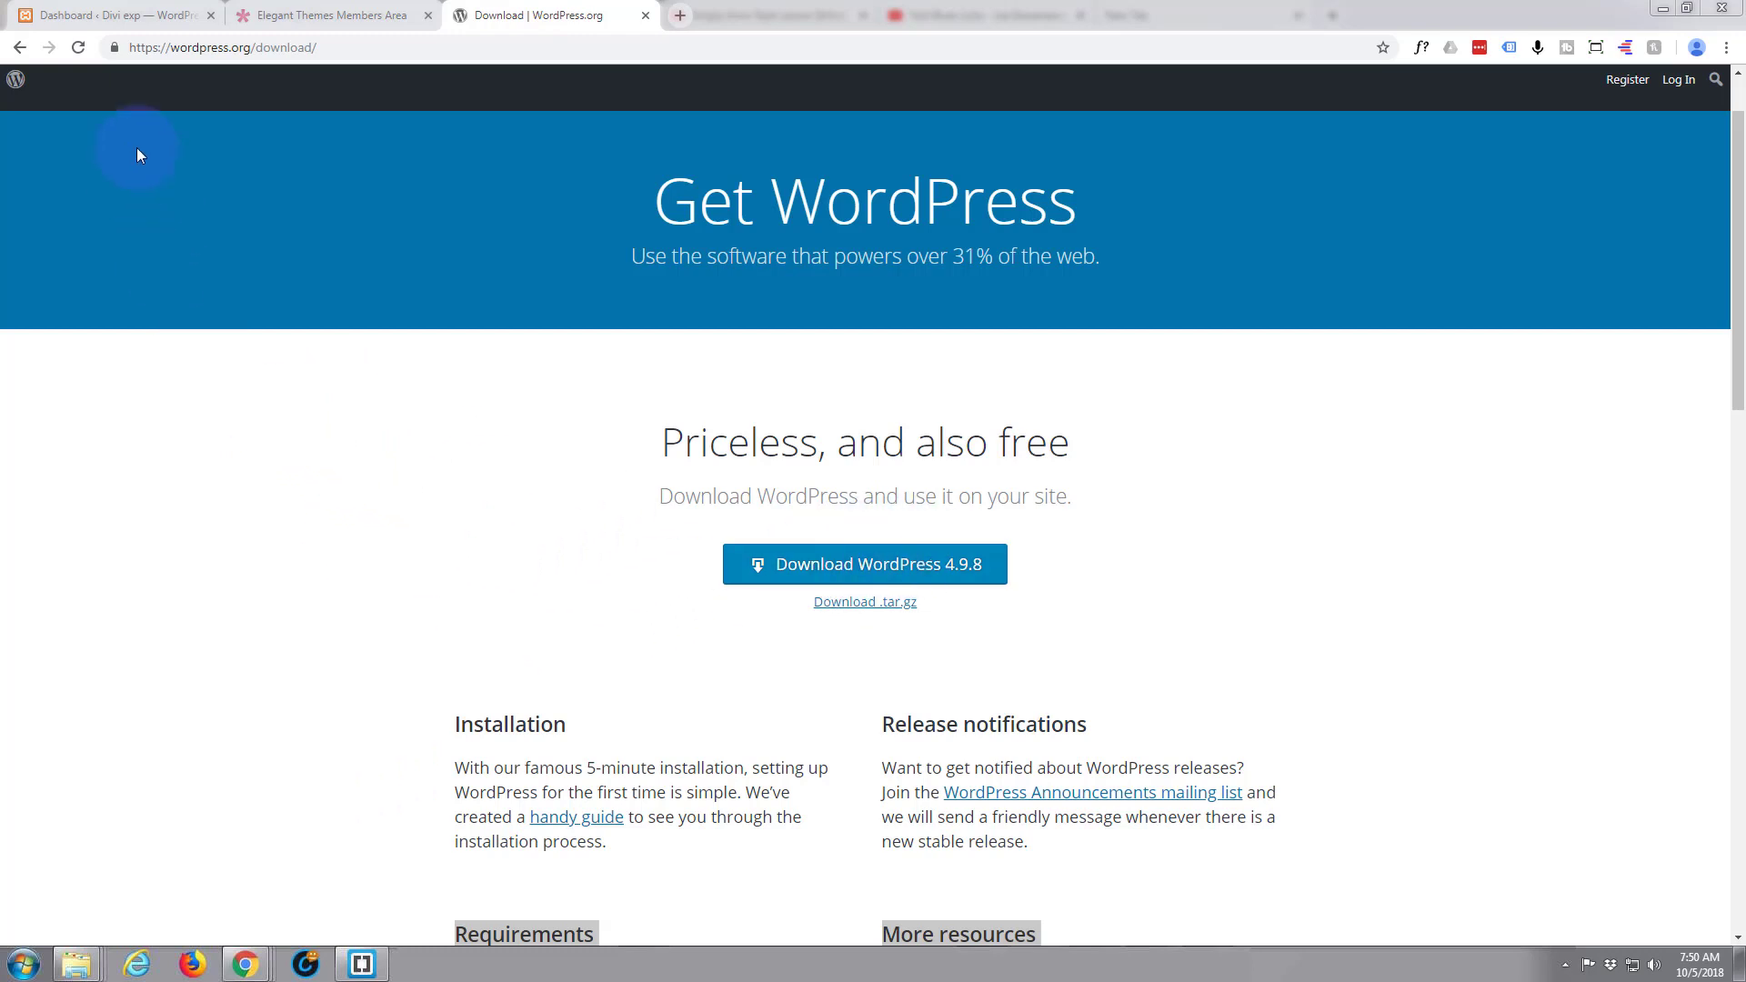
# Download the Divi theme package from the Elegant Themes members area
pyautogui.click(101, 16)
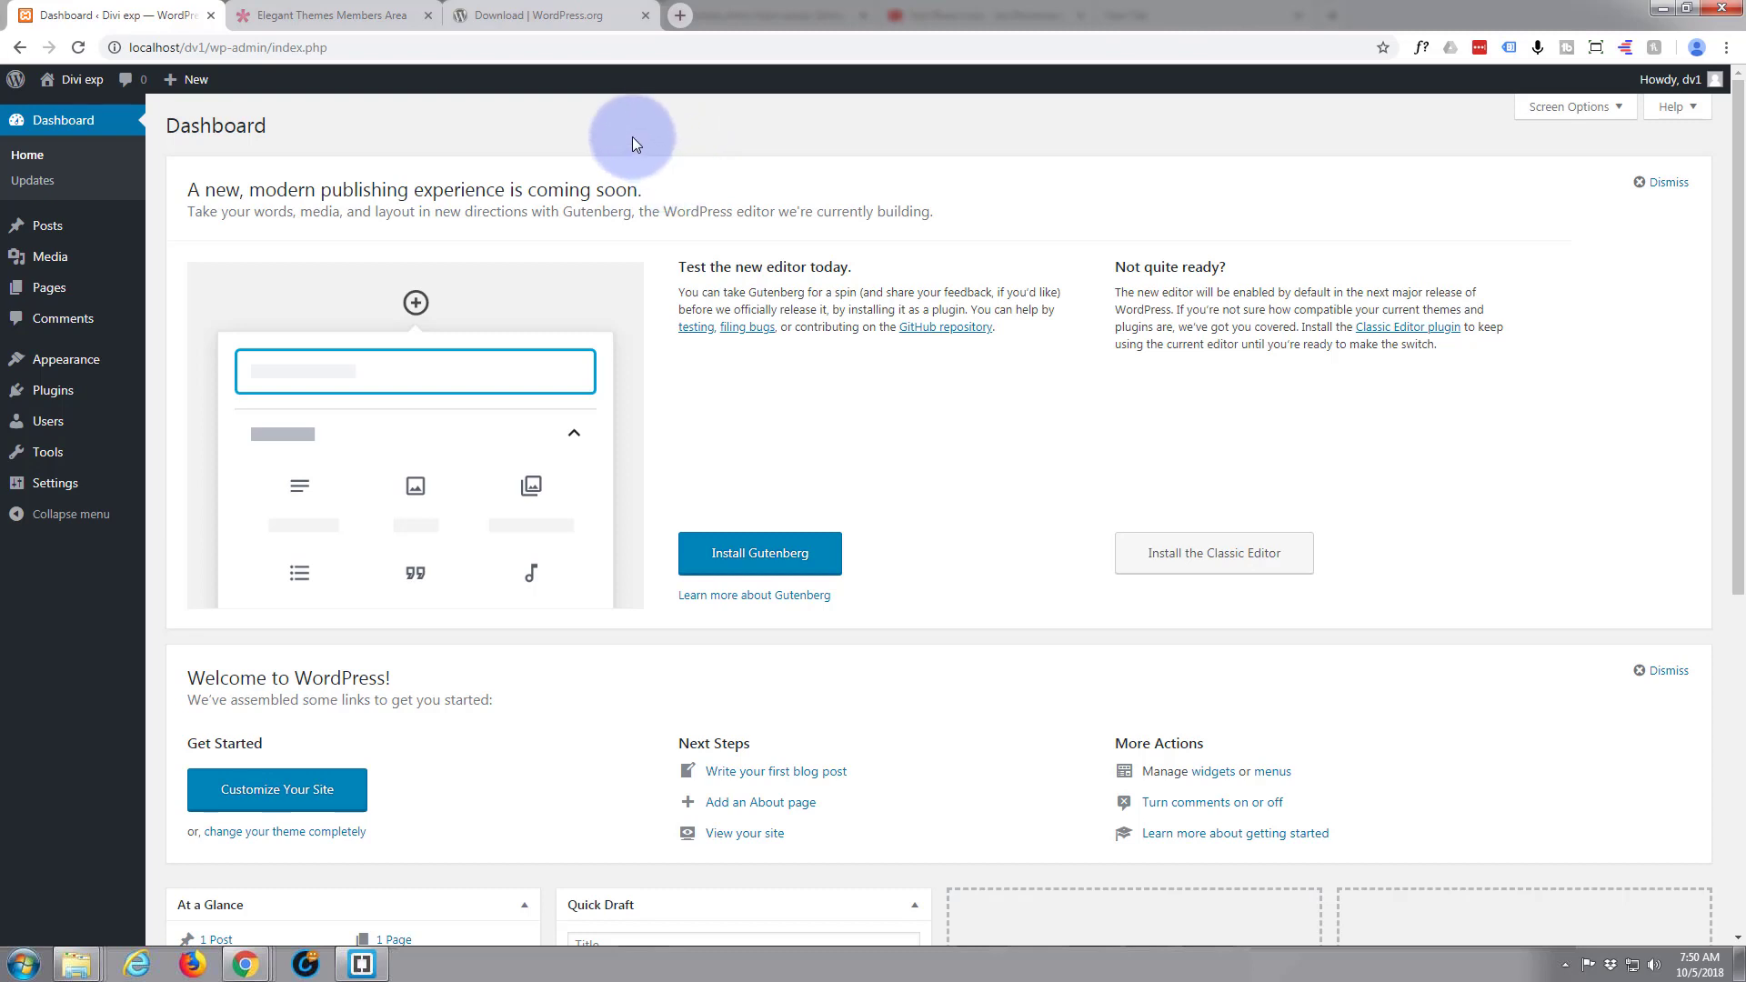
pyautogui.click(314, 15)
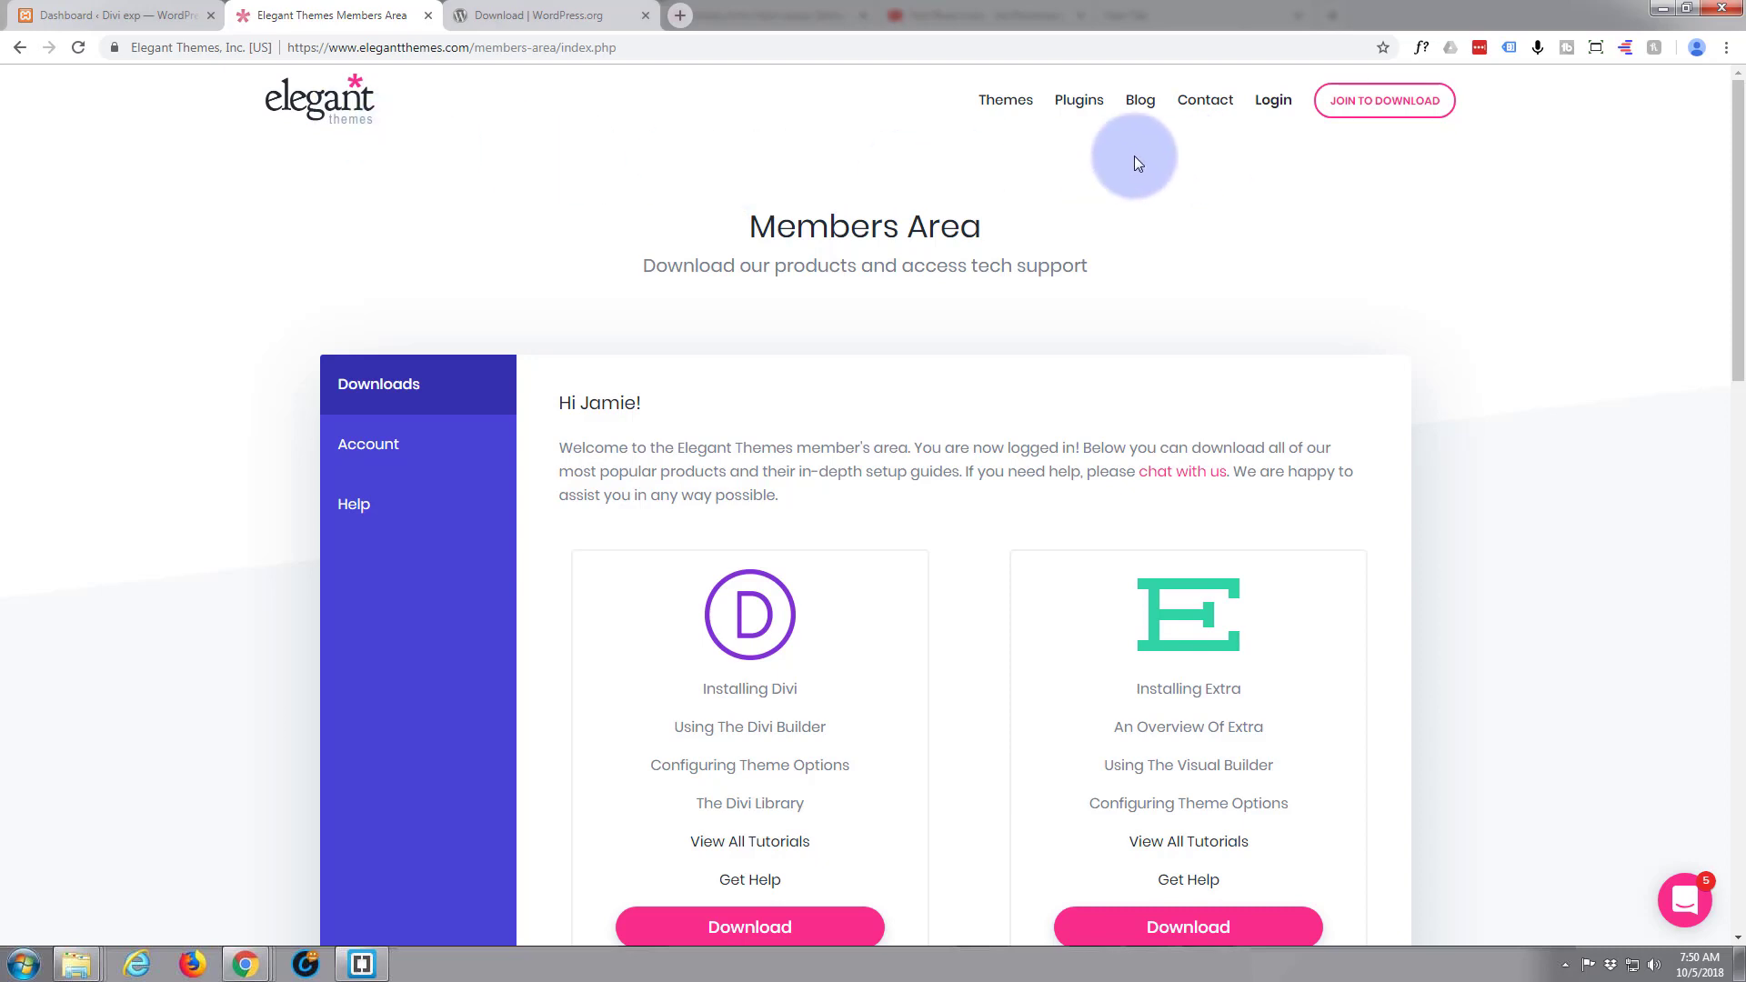
pyautogui.scroll(-3, 952, 205)
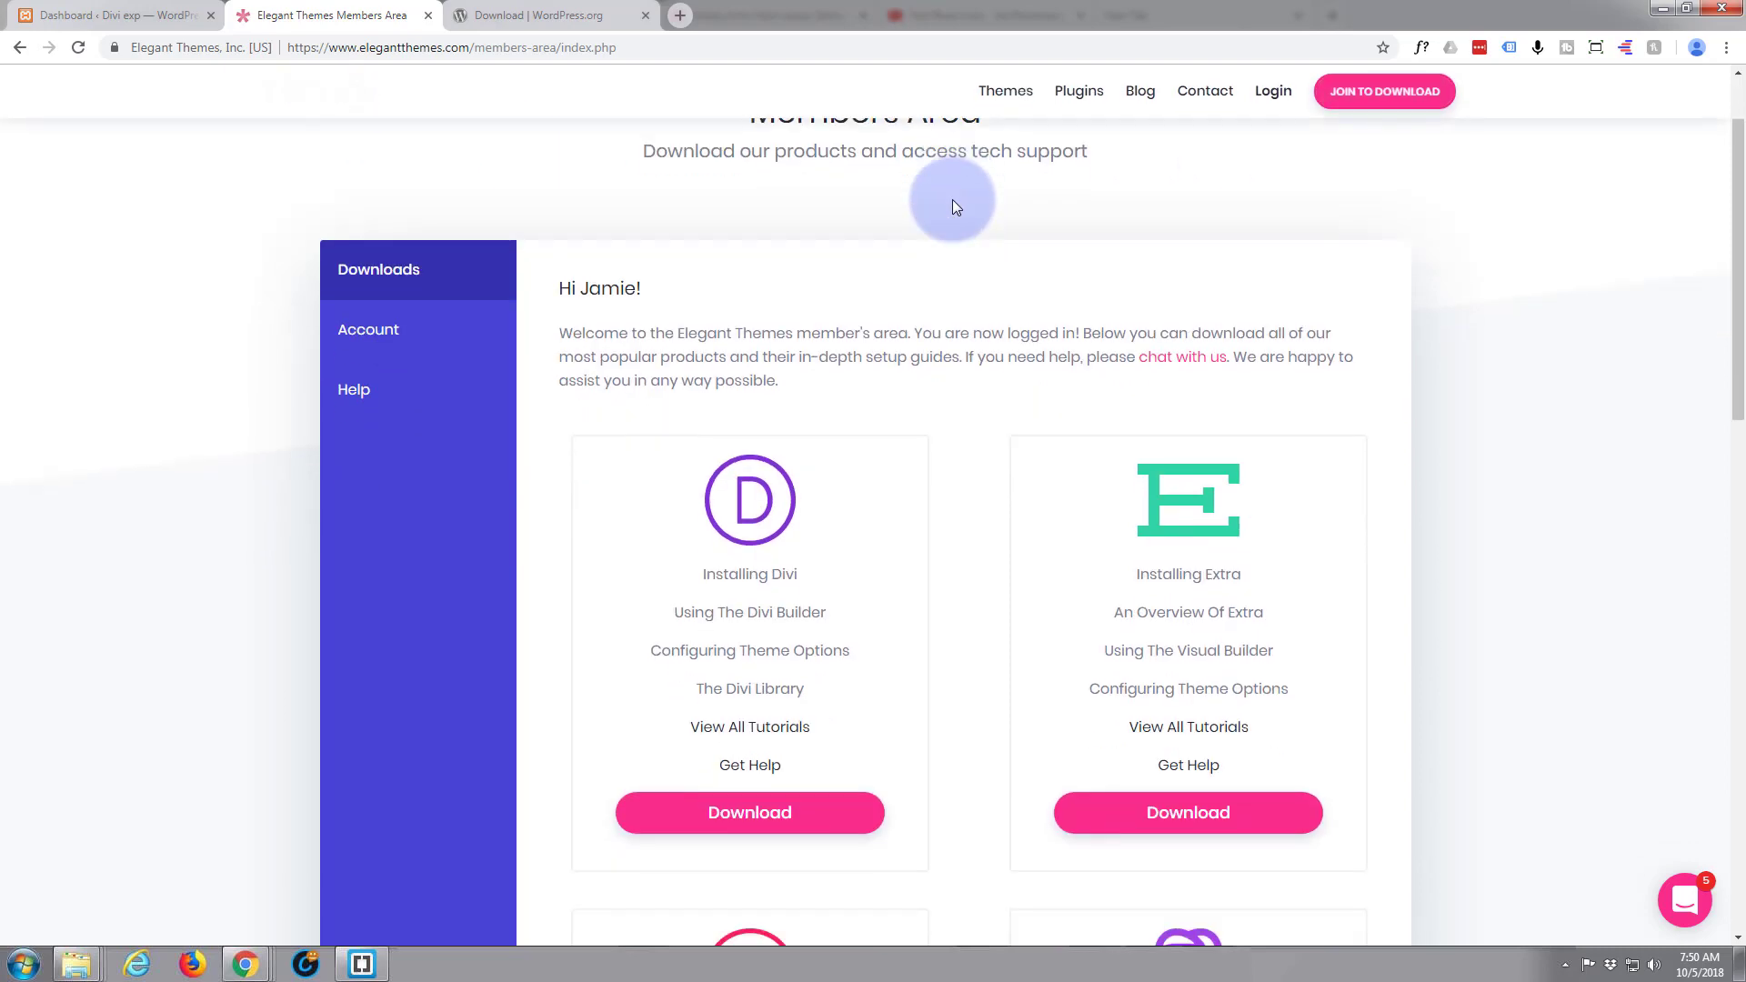
pyautogui.scroll(-2, 952, 205)
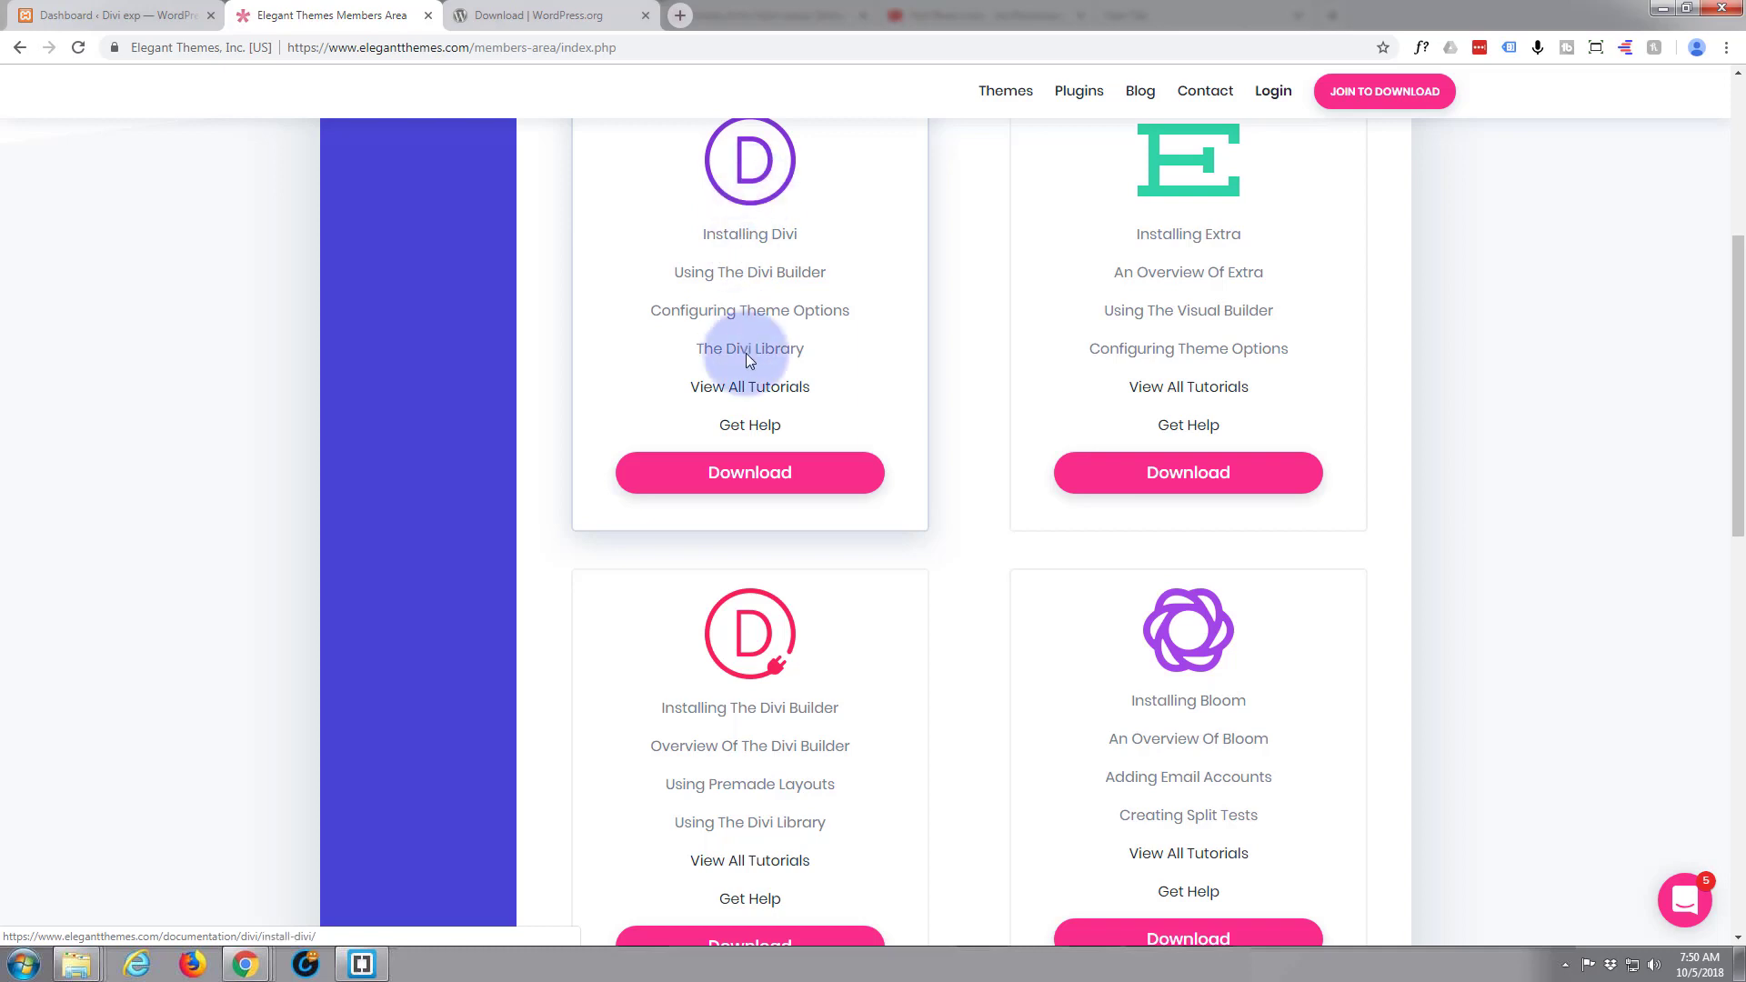
pyautogui.scroll(1, 900, 457)
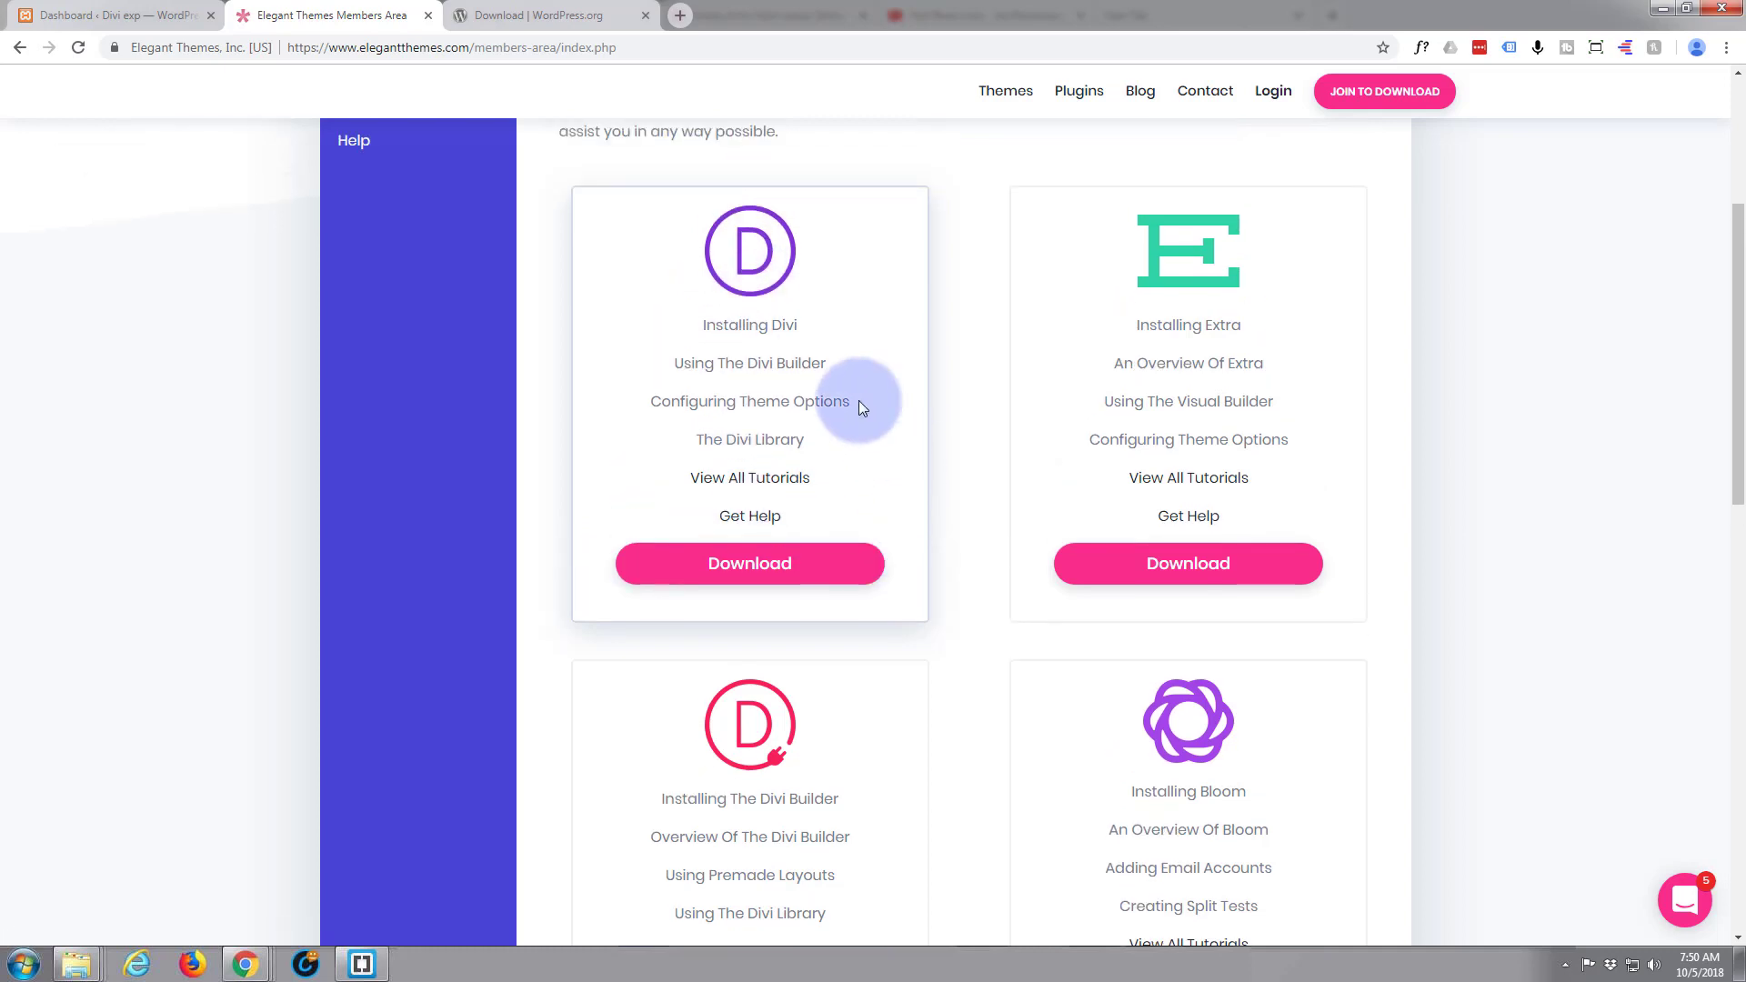
pyautogui.click(752, 575)
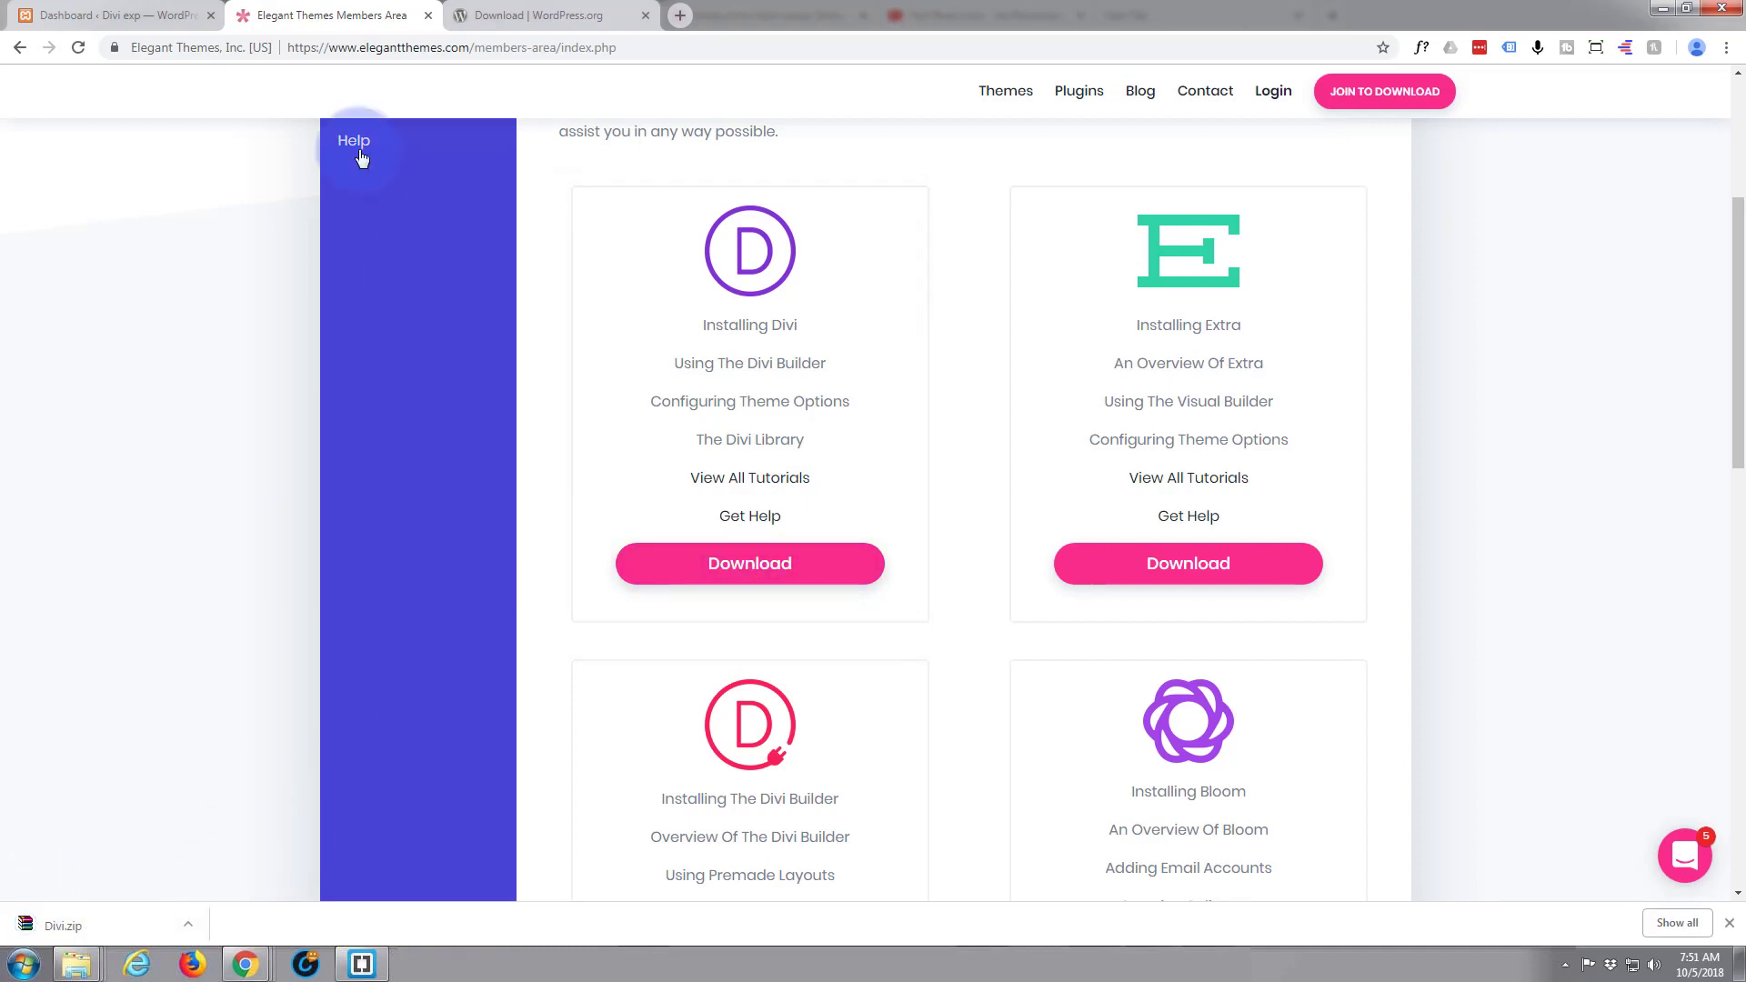
# Return to the WordPress dashboard and open the list of installed themes
pyautogui.click(122, 15)
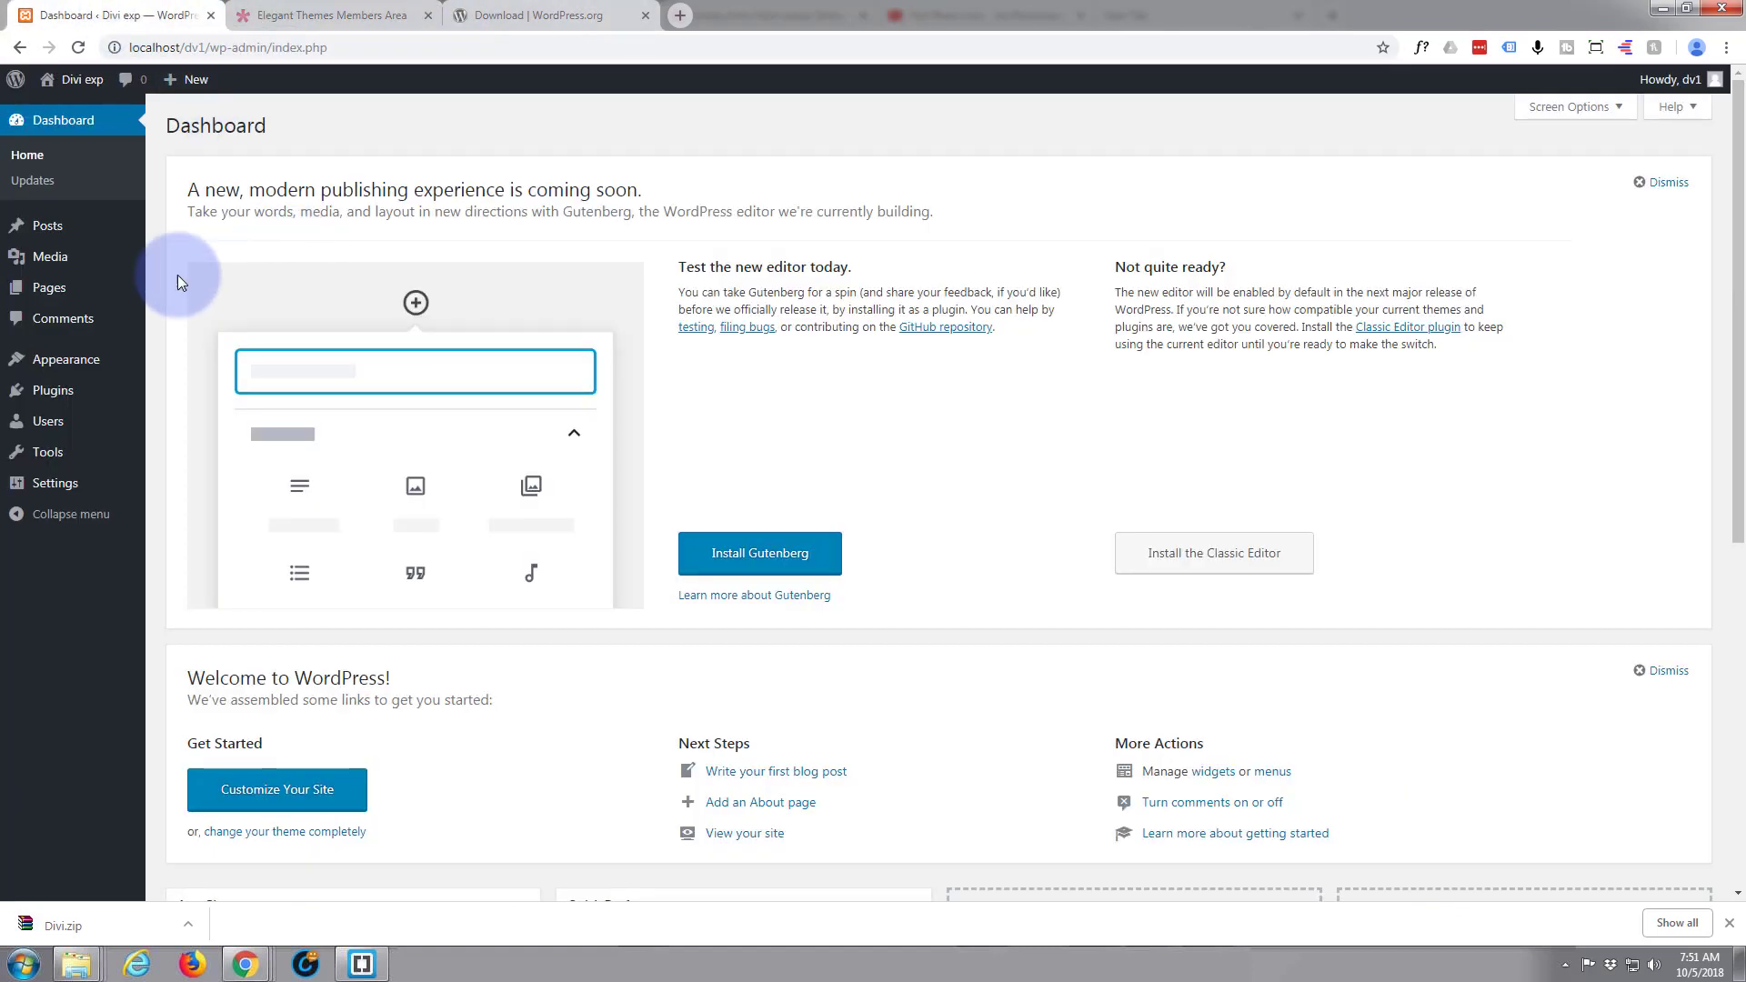
pyautogui.moveTo(72, 364)
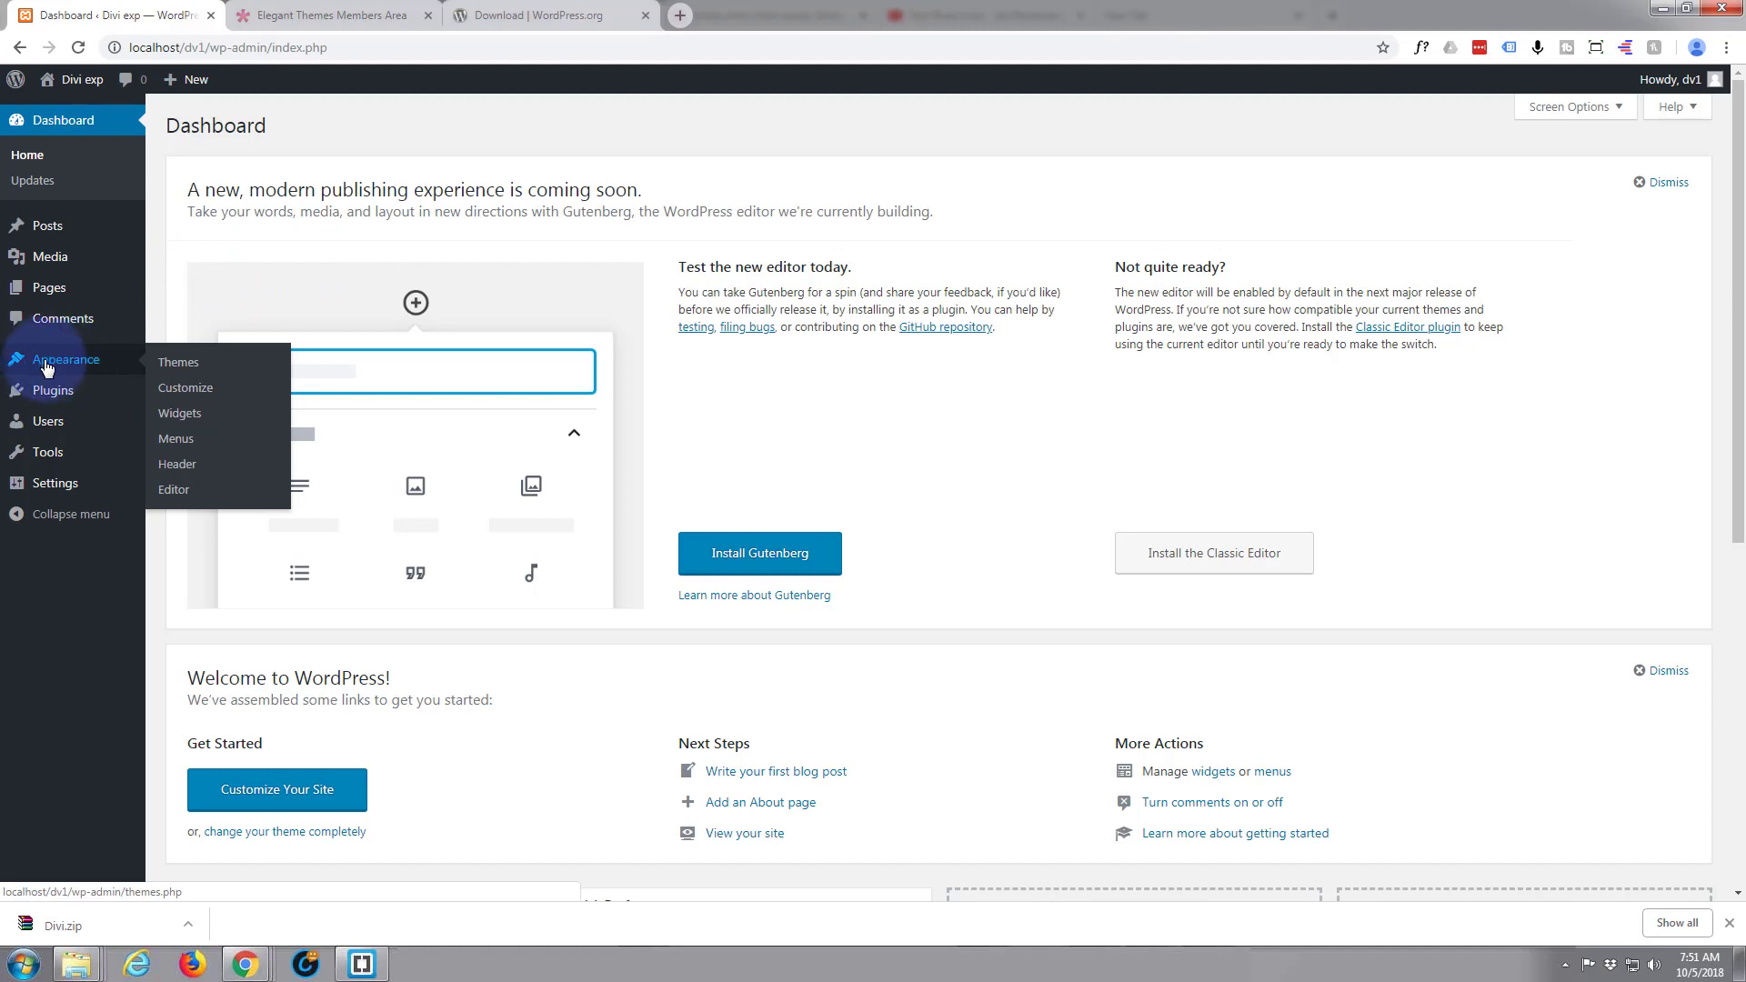
pyautogui.click(179, 365)
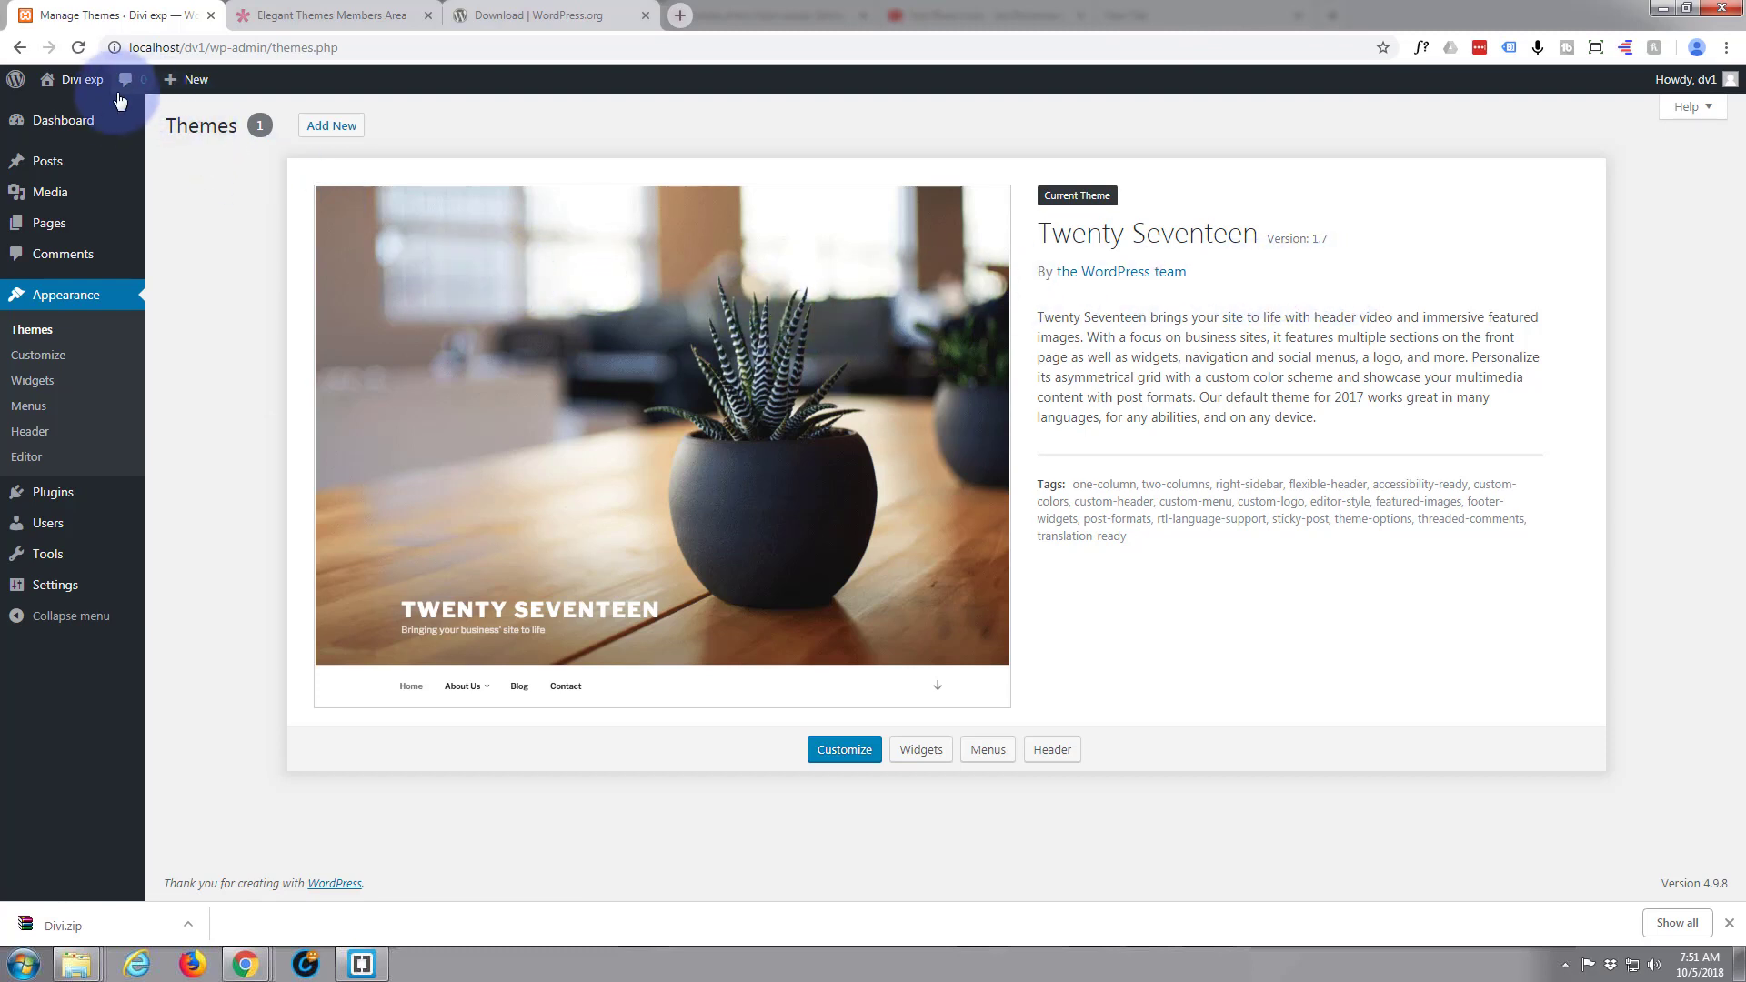
# Open the Divi exp site in a separate tab, look over its front page with the Twenty Seventeen theme, and close it
pyautogui.moveTo(77, 79)
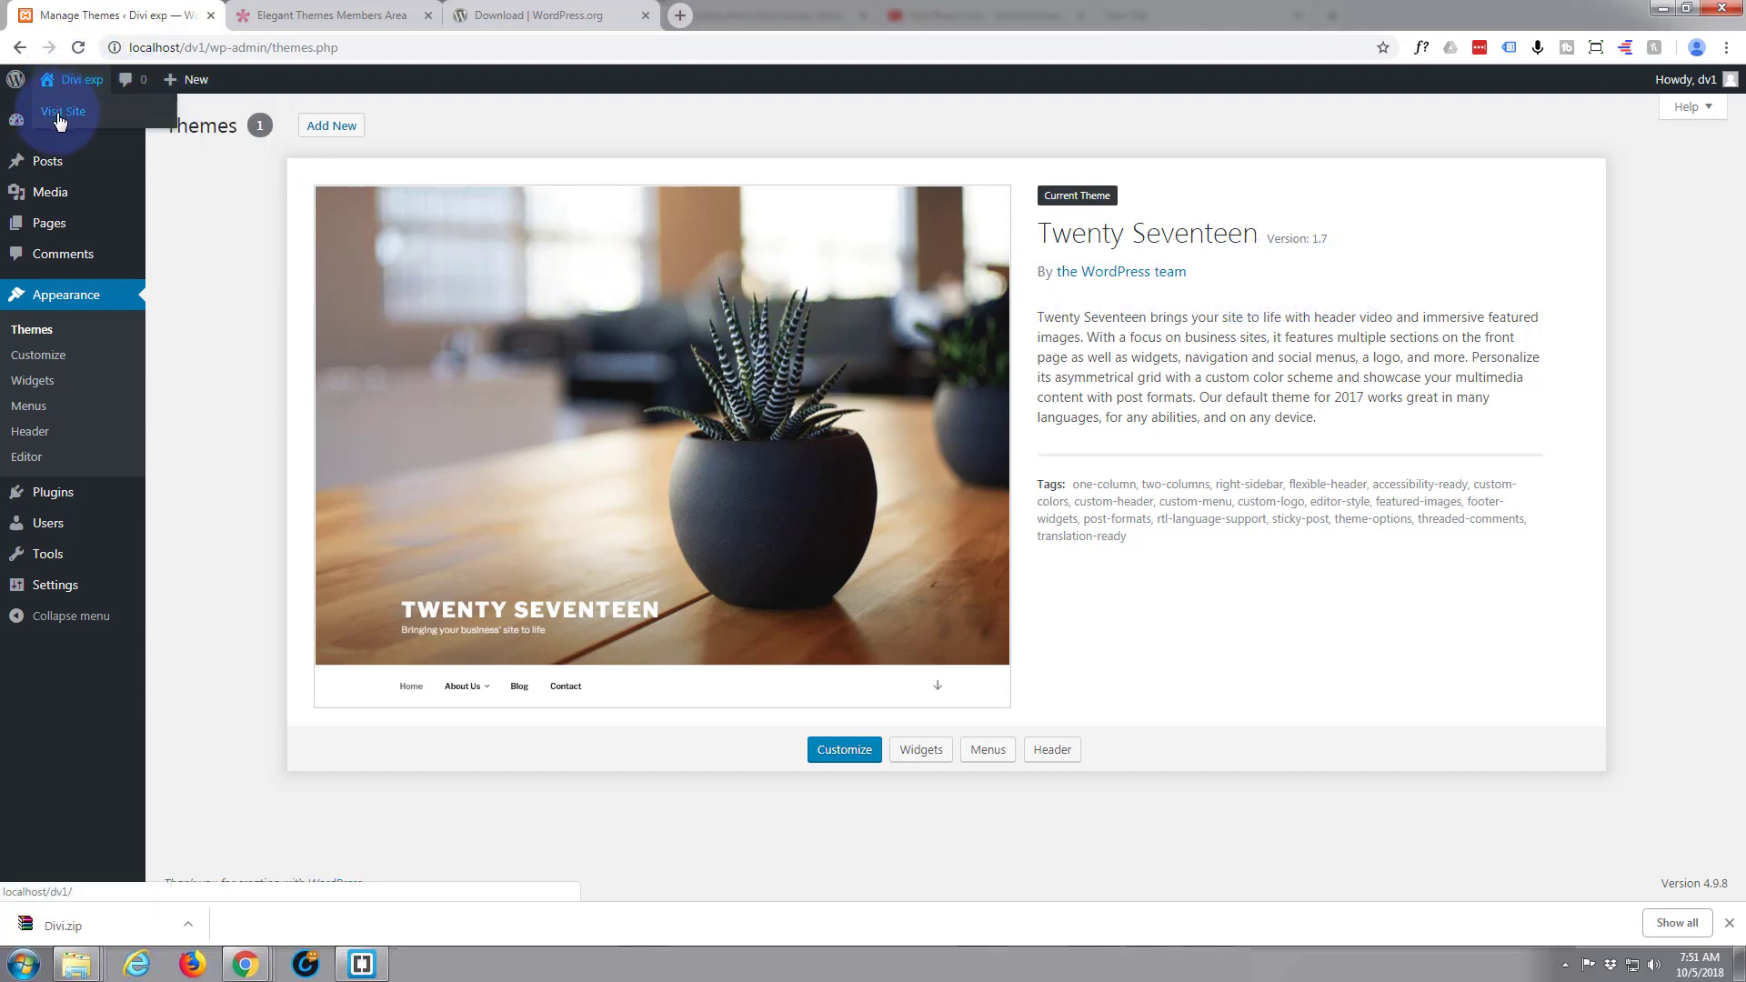
pyautogui.middleClick(59, 114)
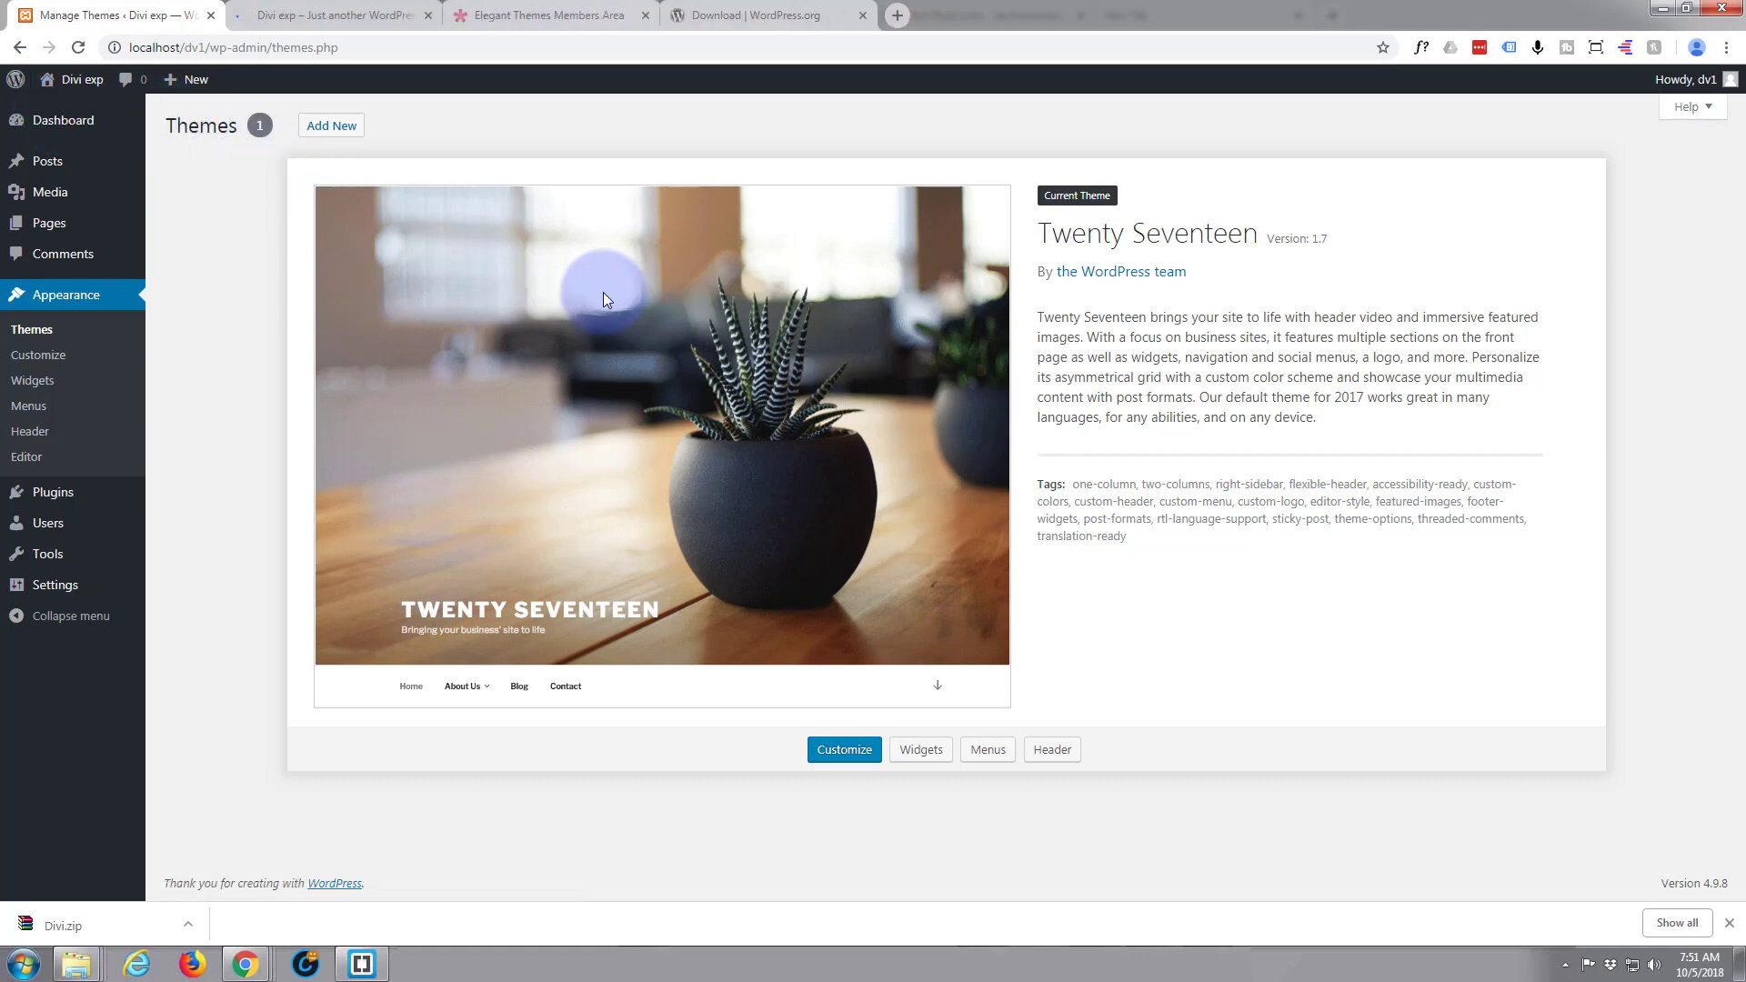
pyautogui.click(334, 15)
pyautogui.scroll(-15, 360, 289)
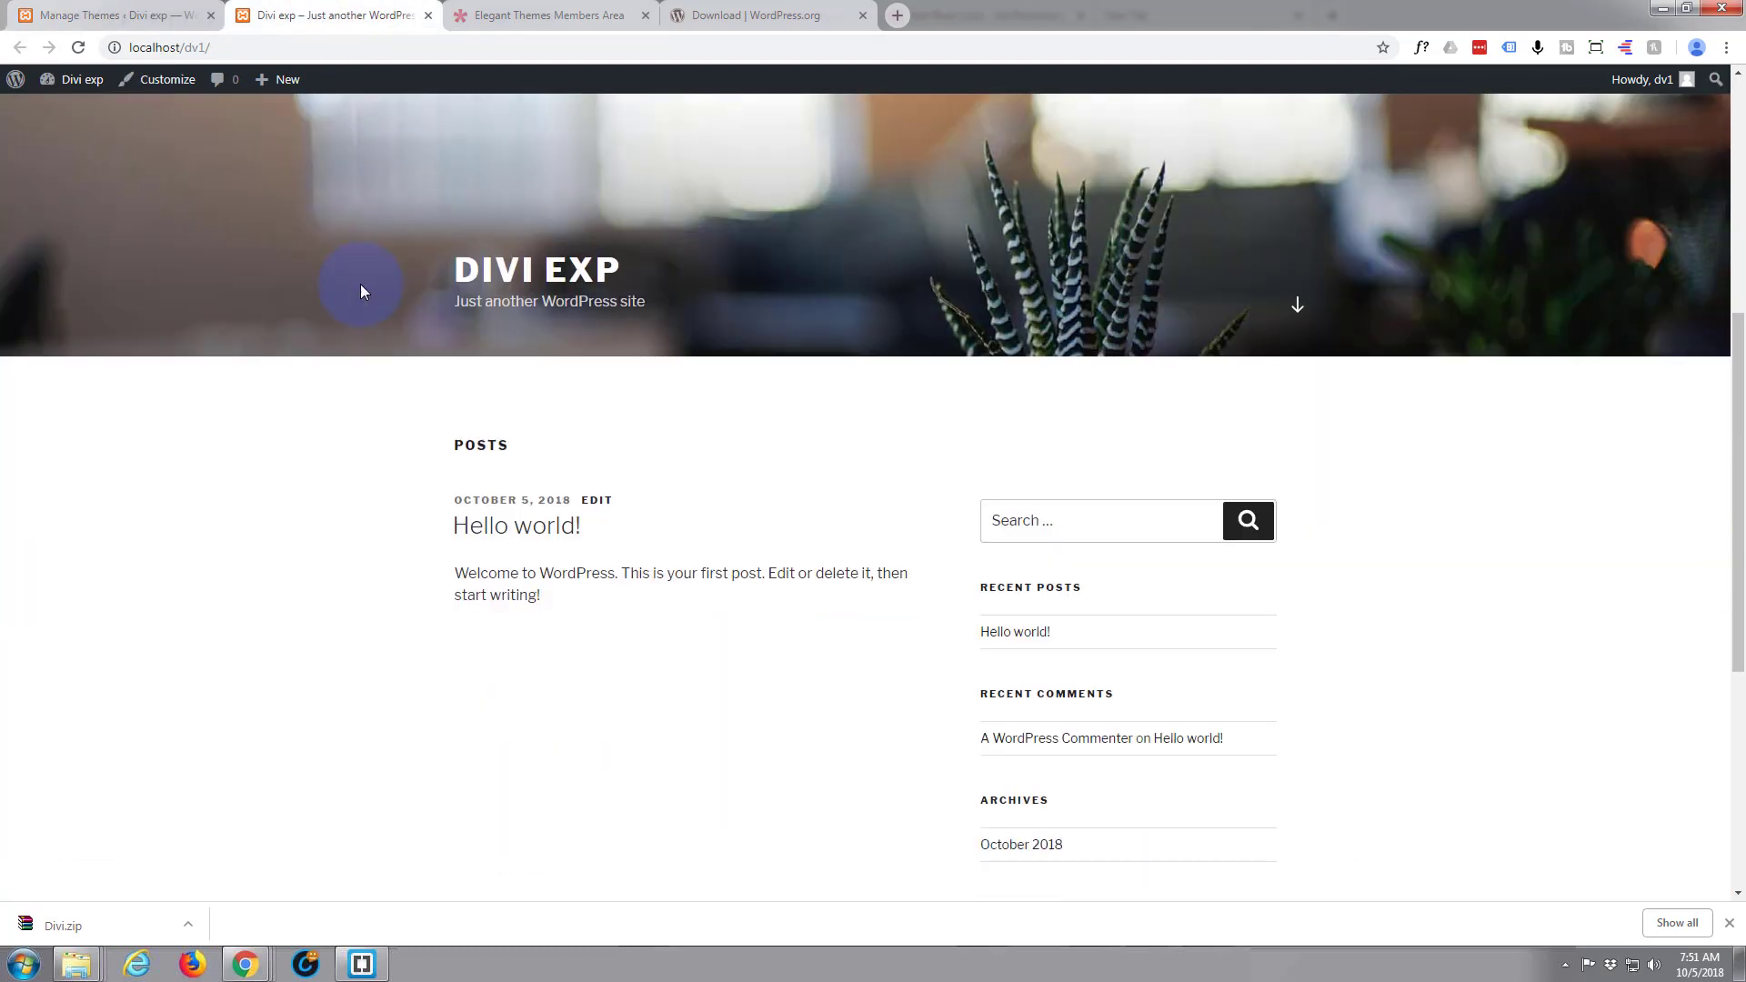
pyautogui.scroll(15, 365, 287)
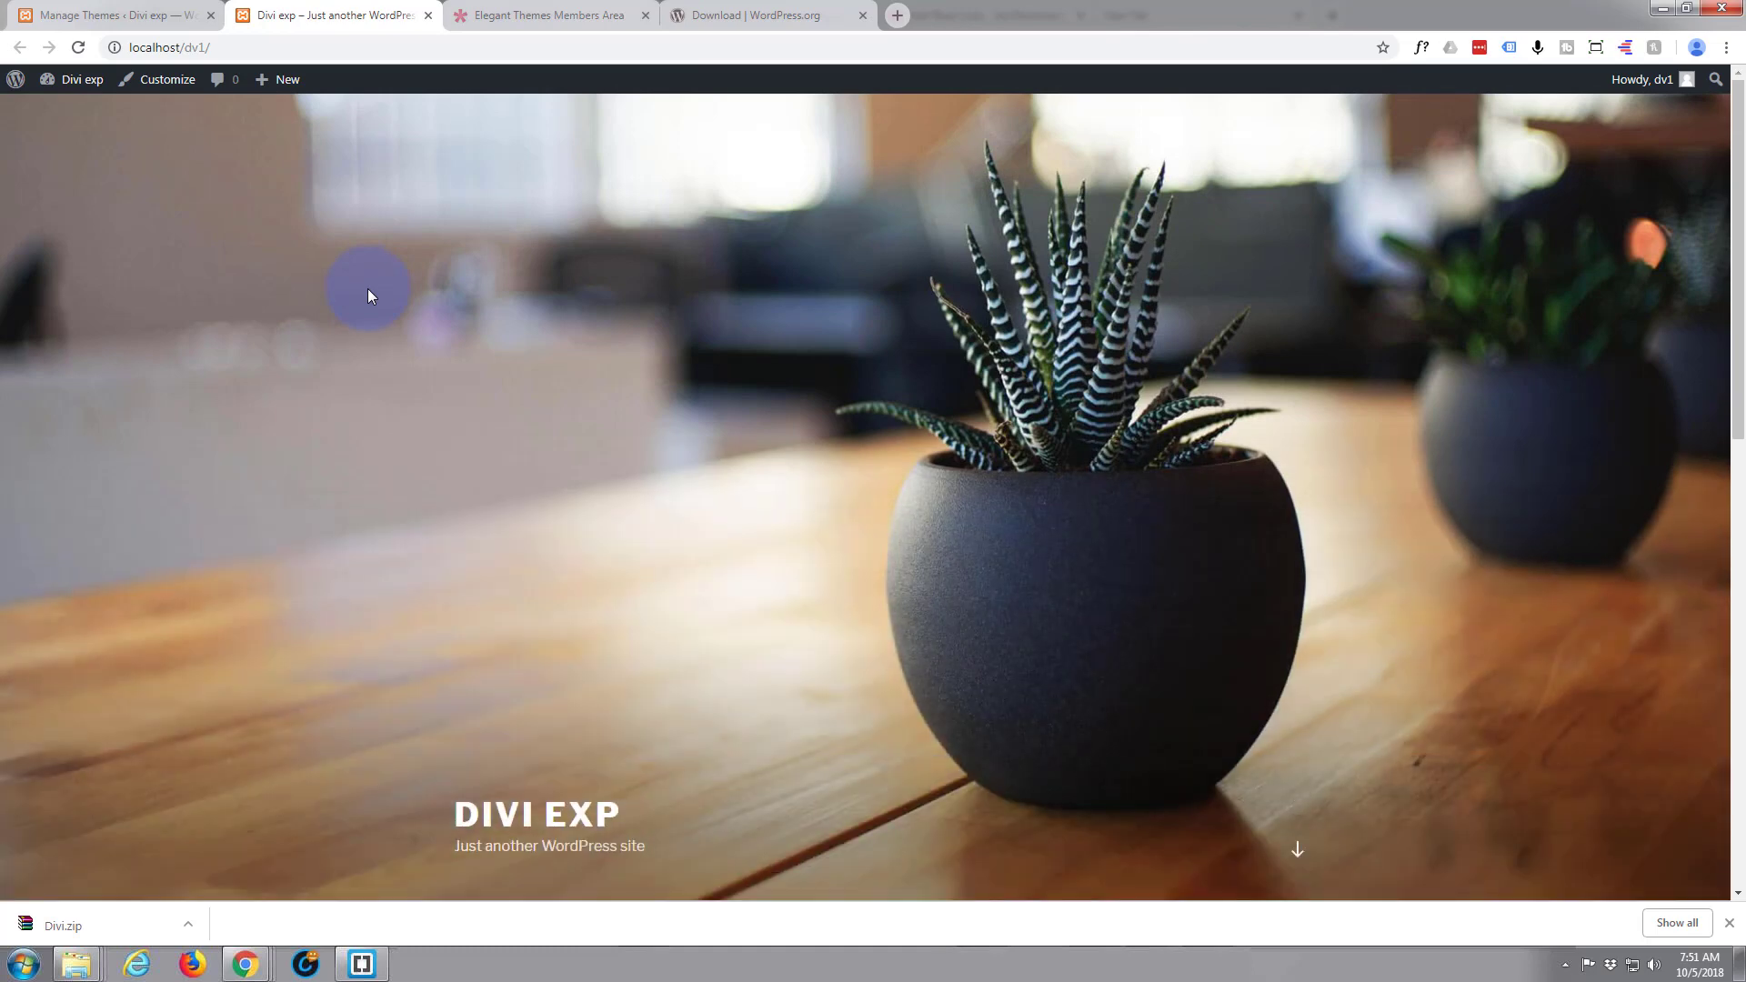
pyautogui.scroll(-15, 368, 288)
pyautogui.scroll(15, 368, 287)
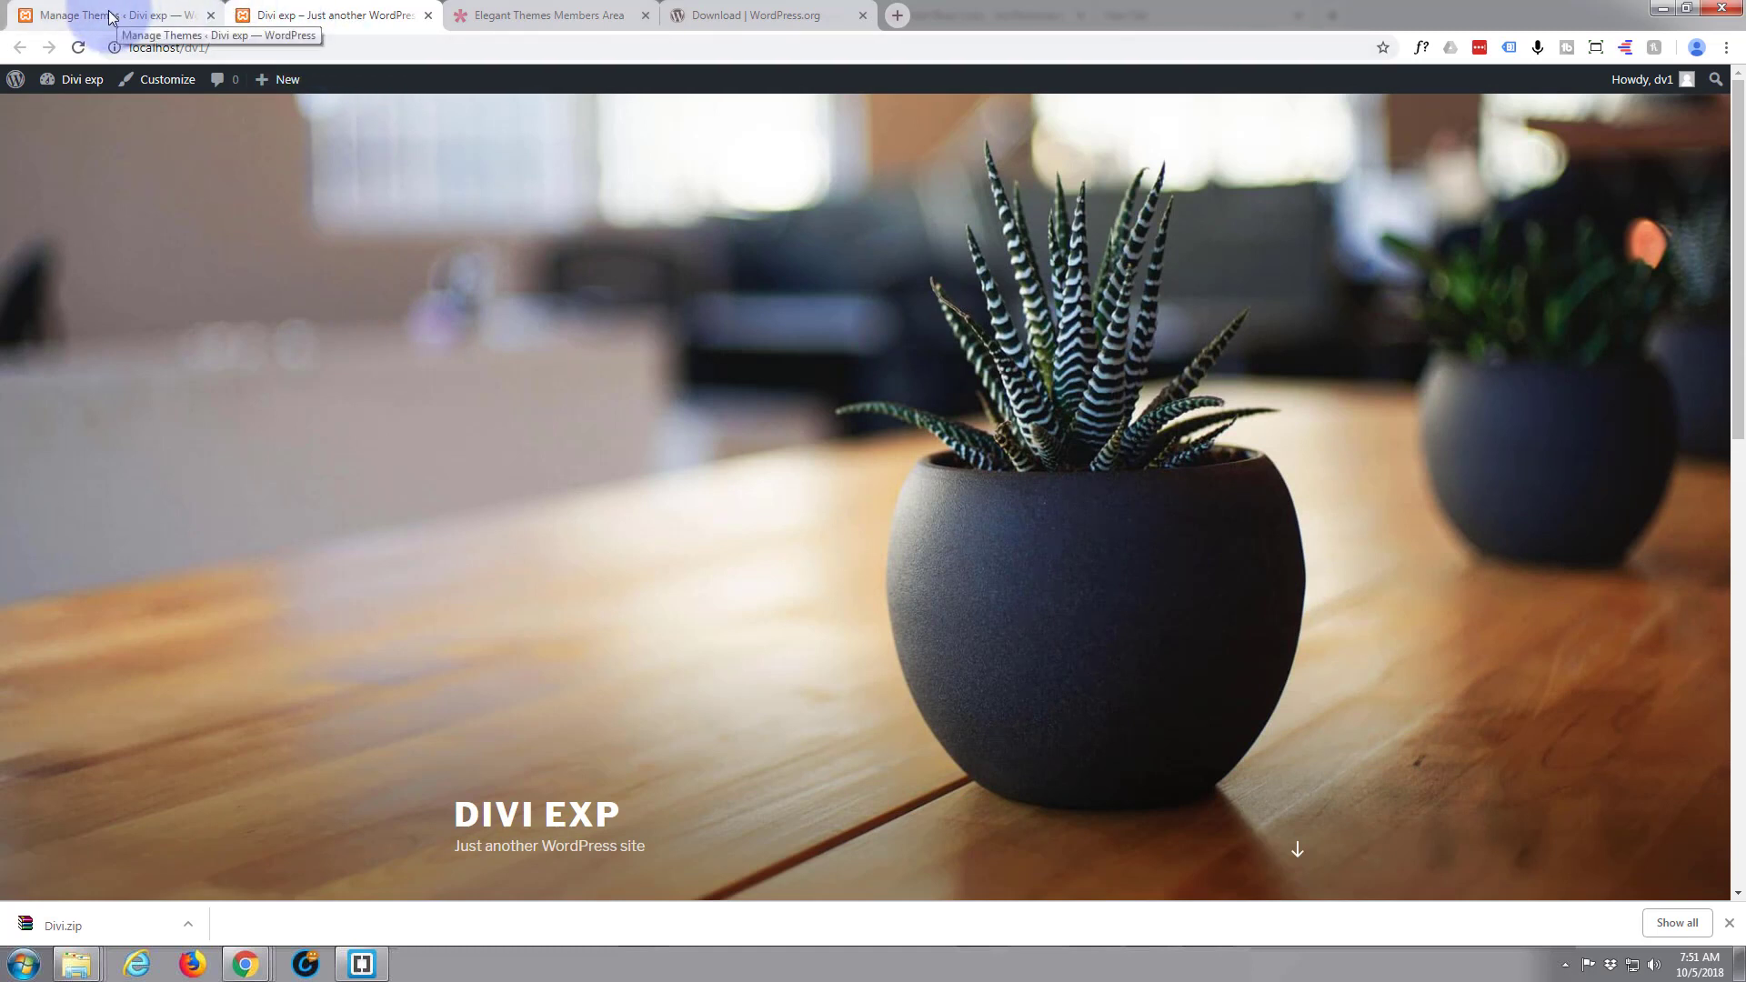
pyautogui.click(428, 16)
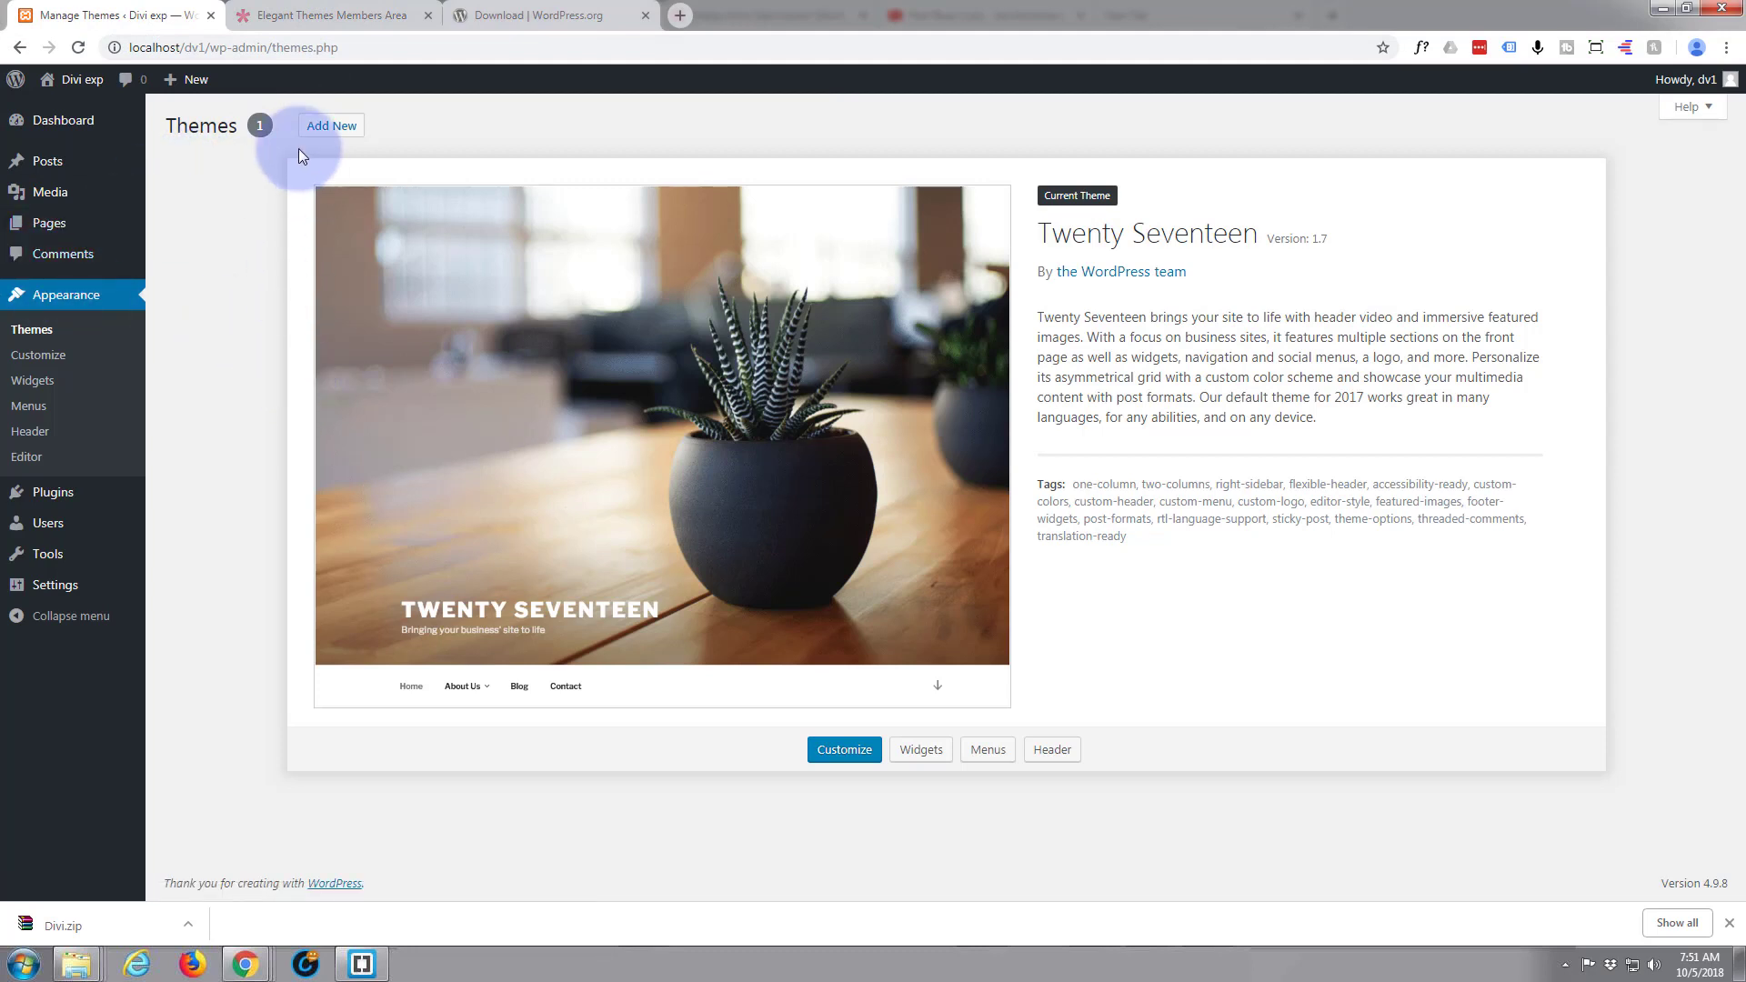
# Upload Divi.zip as a new theme, install it and activate it on the site
pyautogui.click(325, 131)
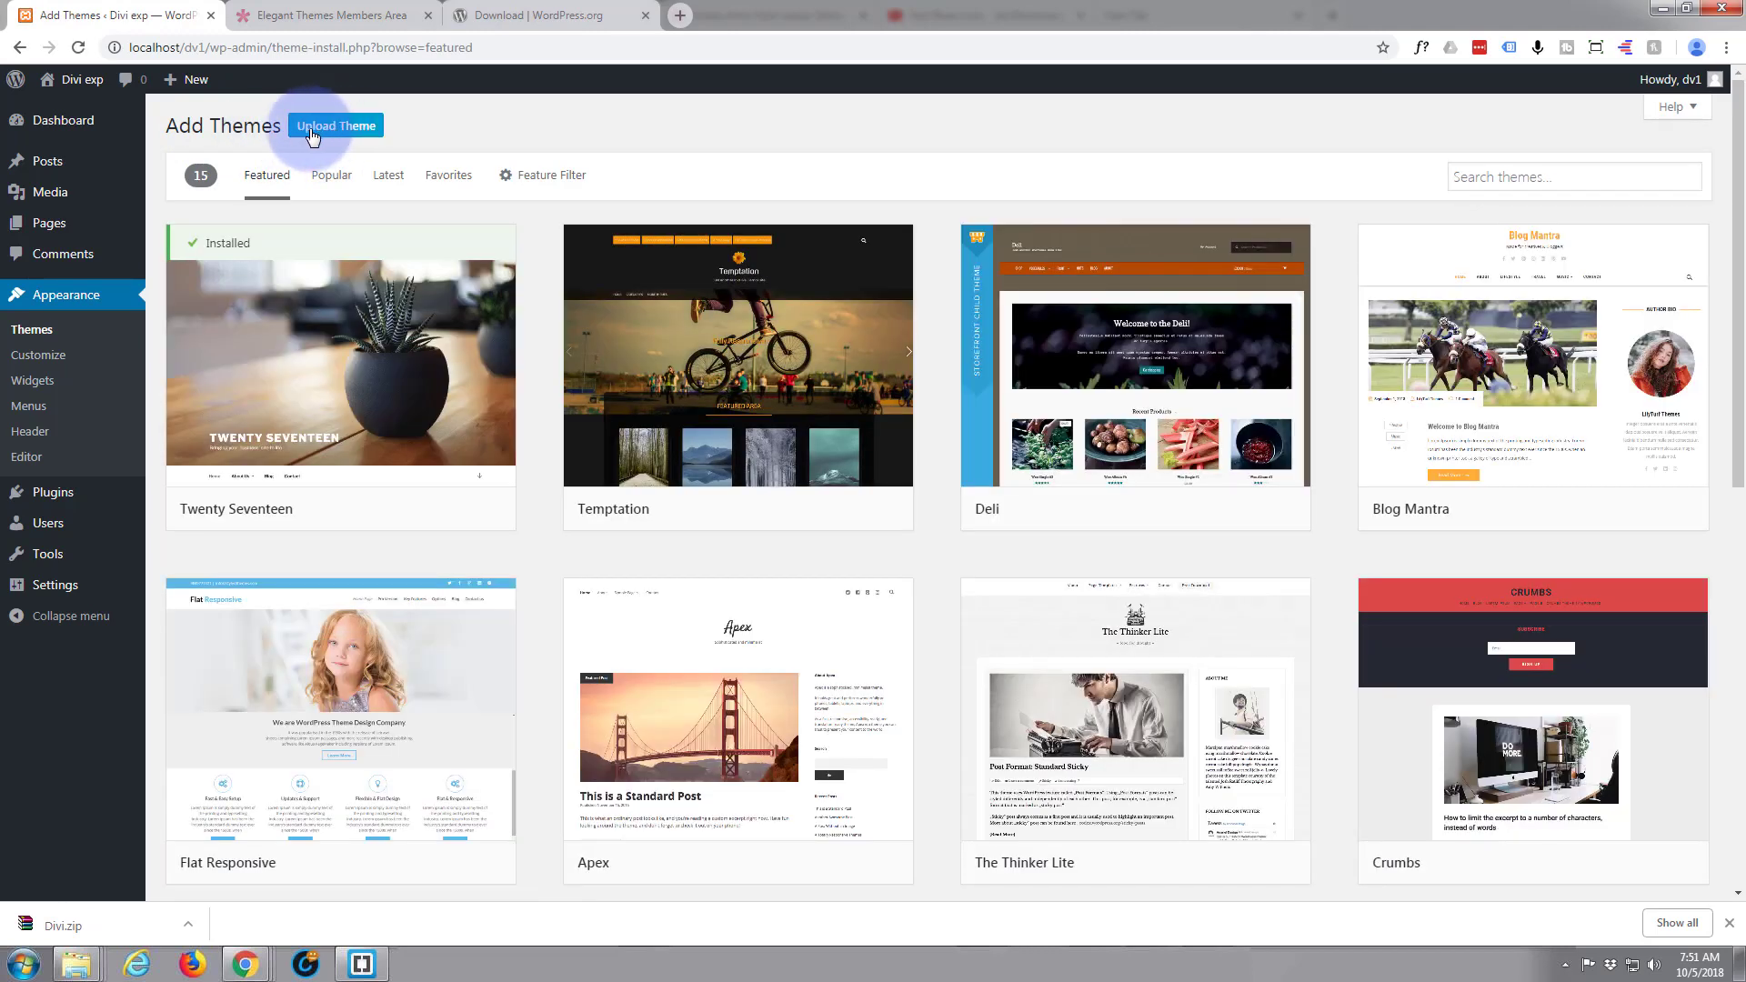
pyautogui.click(344, 137)
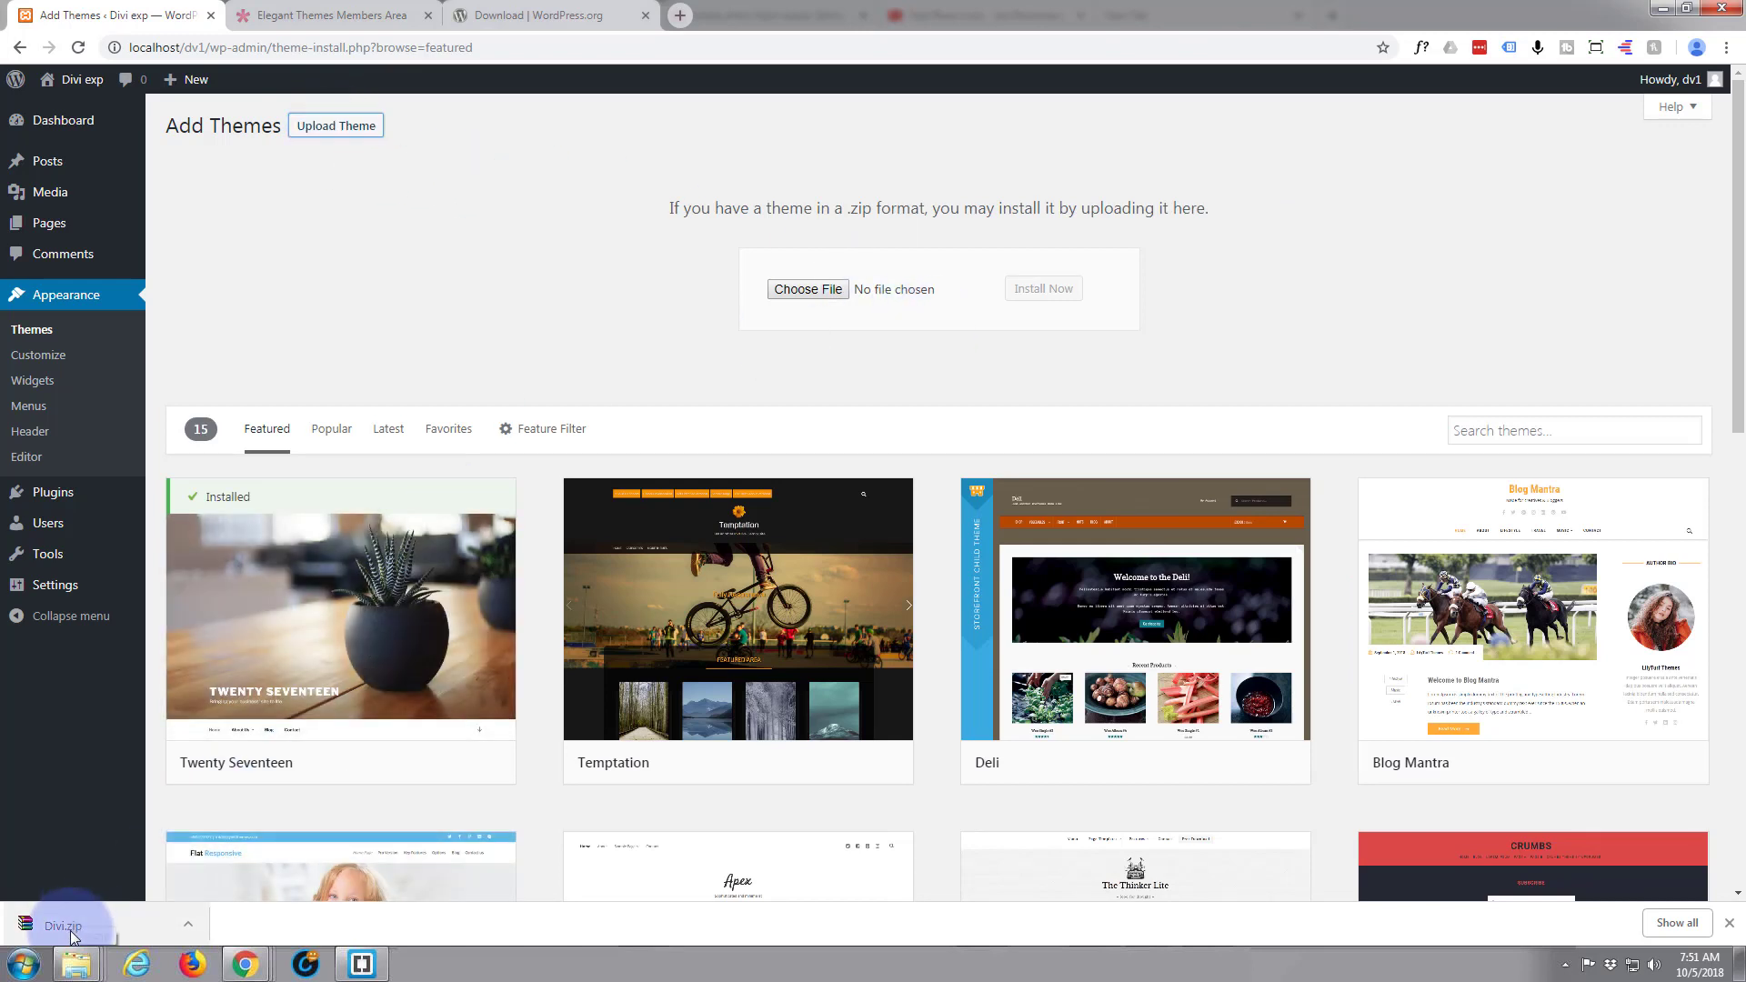
pyautogui.moveTo(72, 935); pyautogui.dragTo(895, 293)
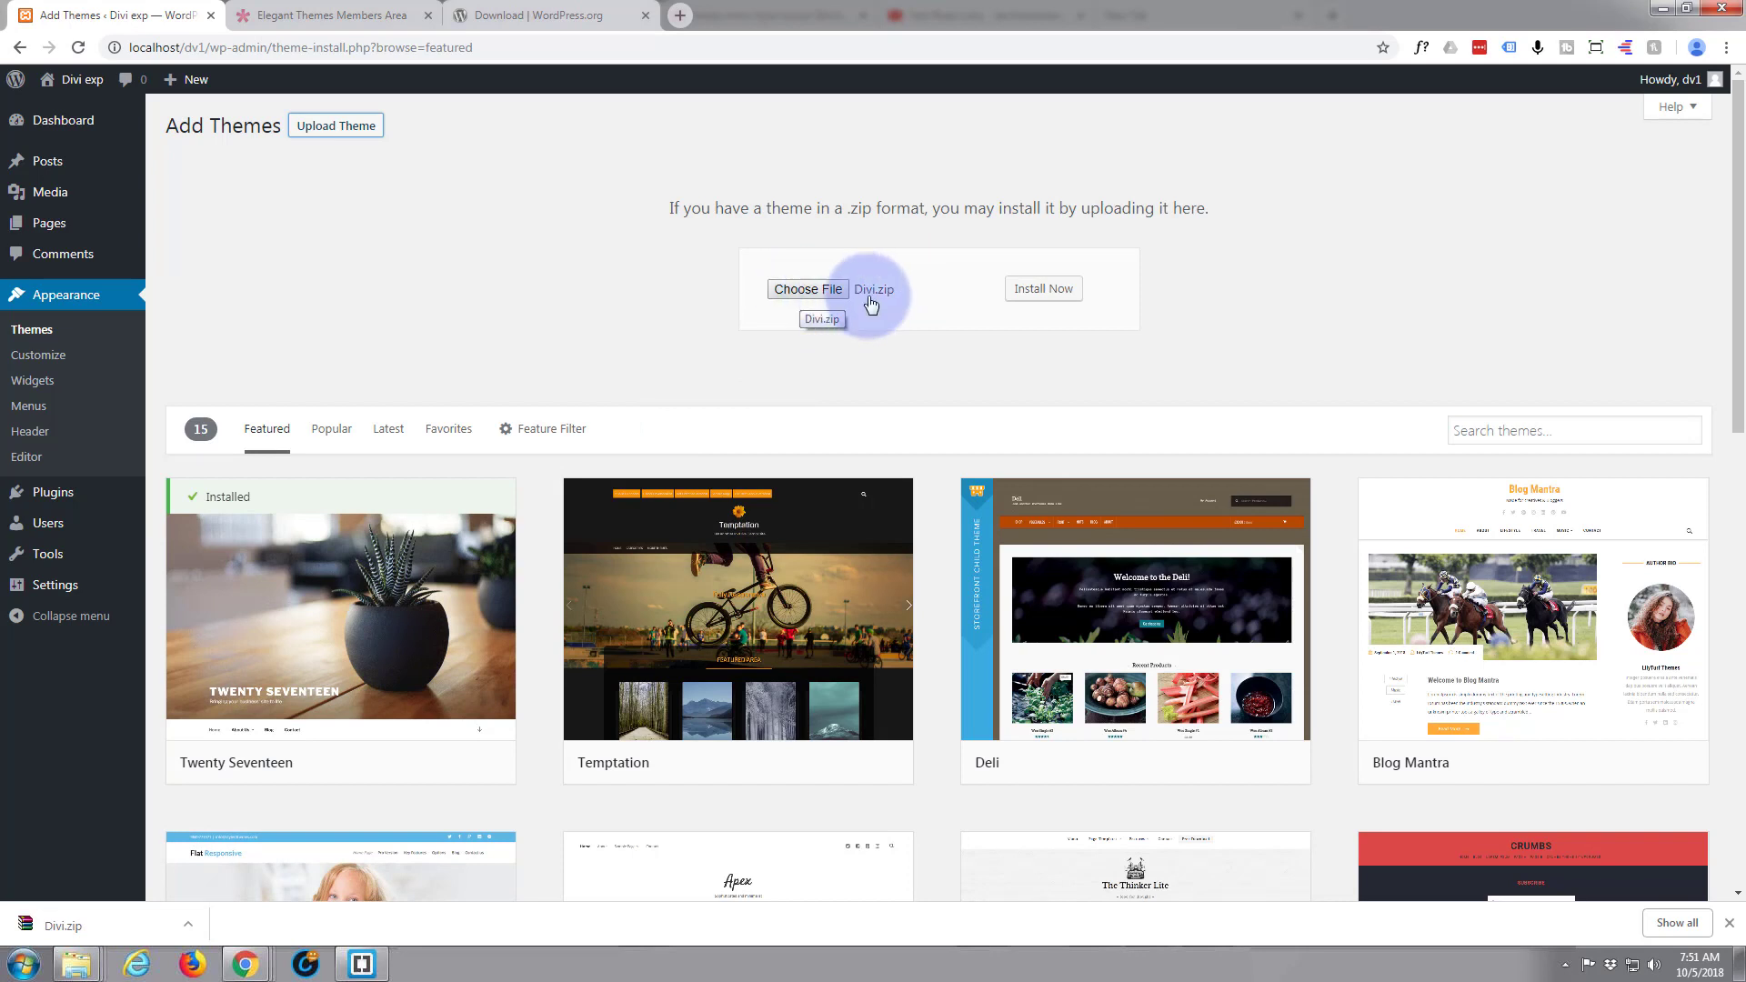
pyautogui.click(1043, 289)
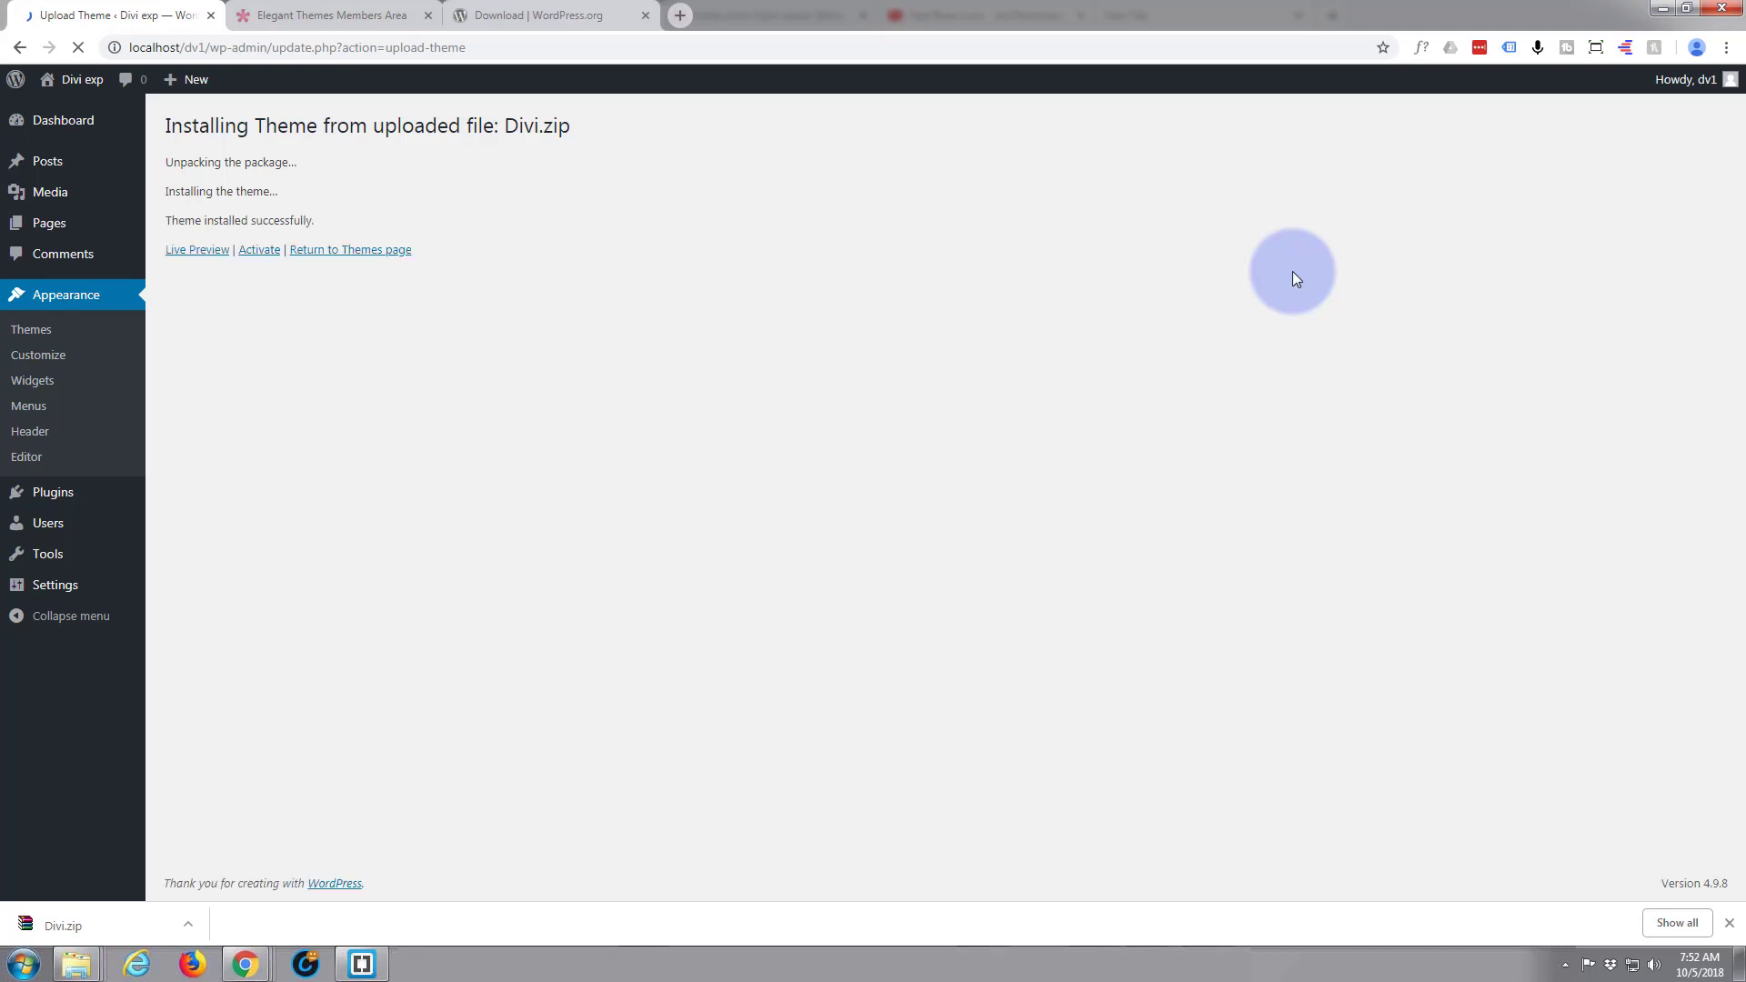
pyautogui.click(258, 251)
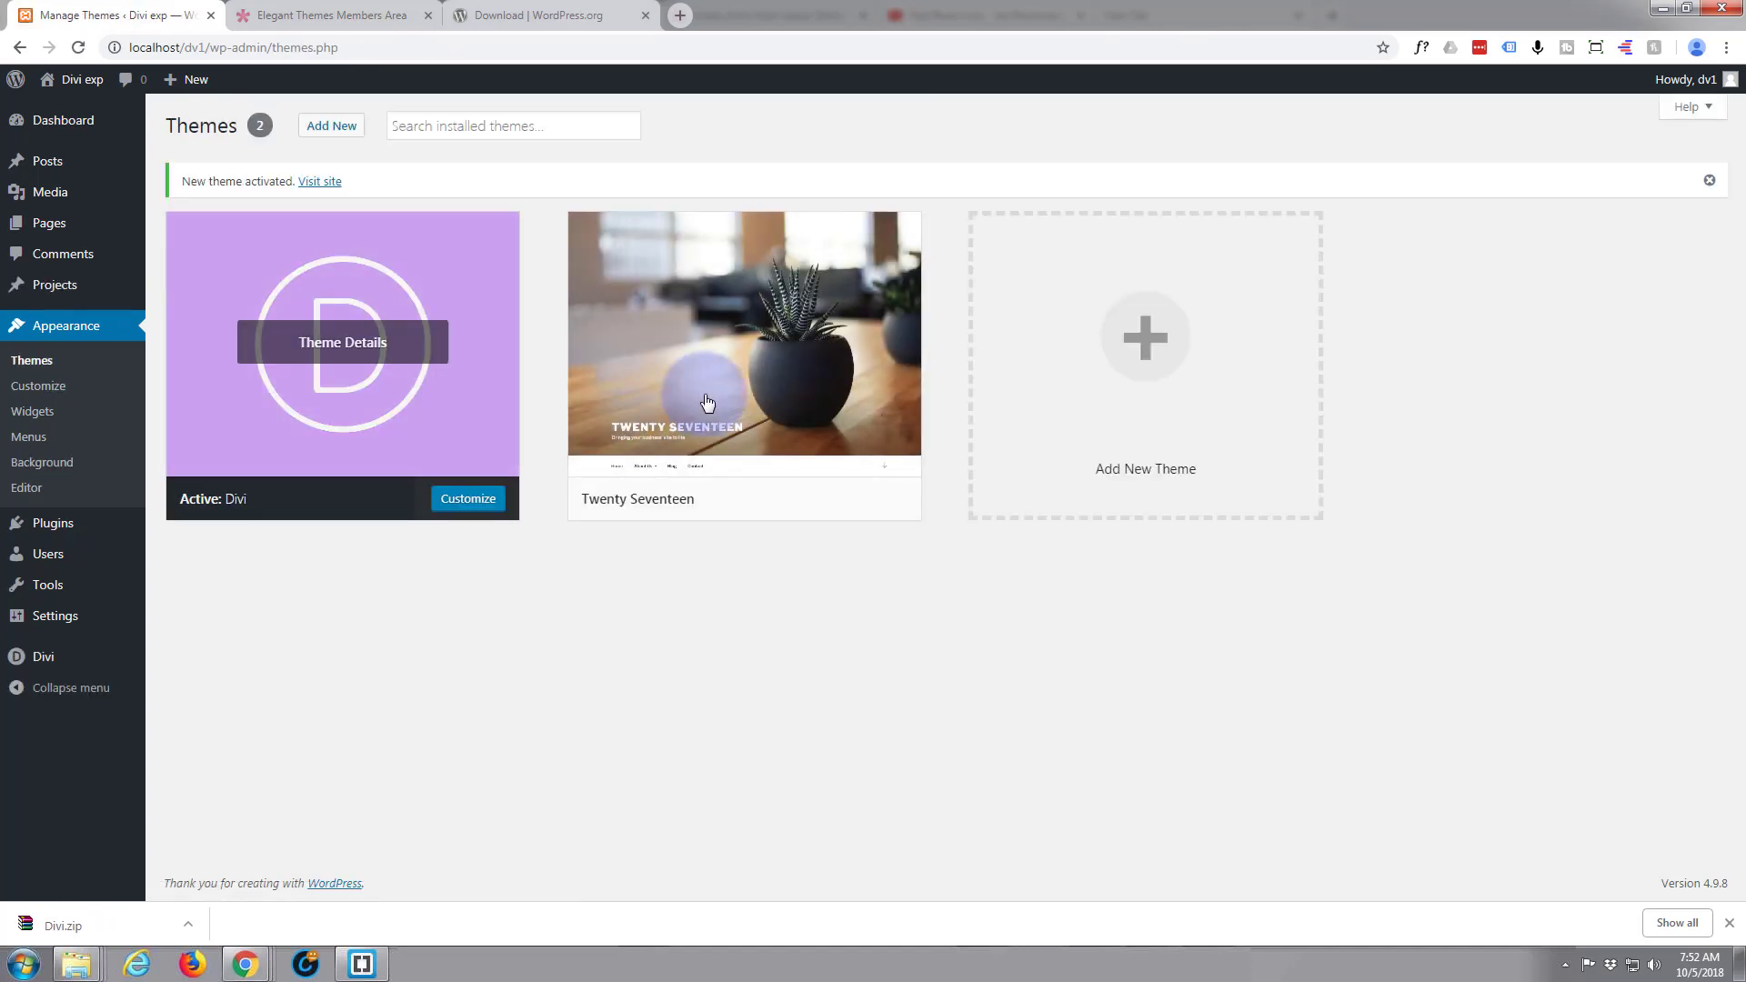
# Delete the Twenty Seventeen theme from the installed themes and confirm the deletion
pyautogui.click(853, 408)
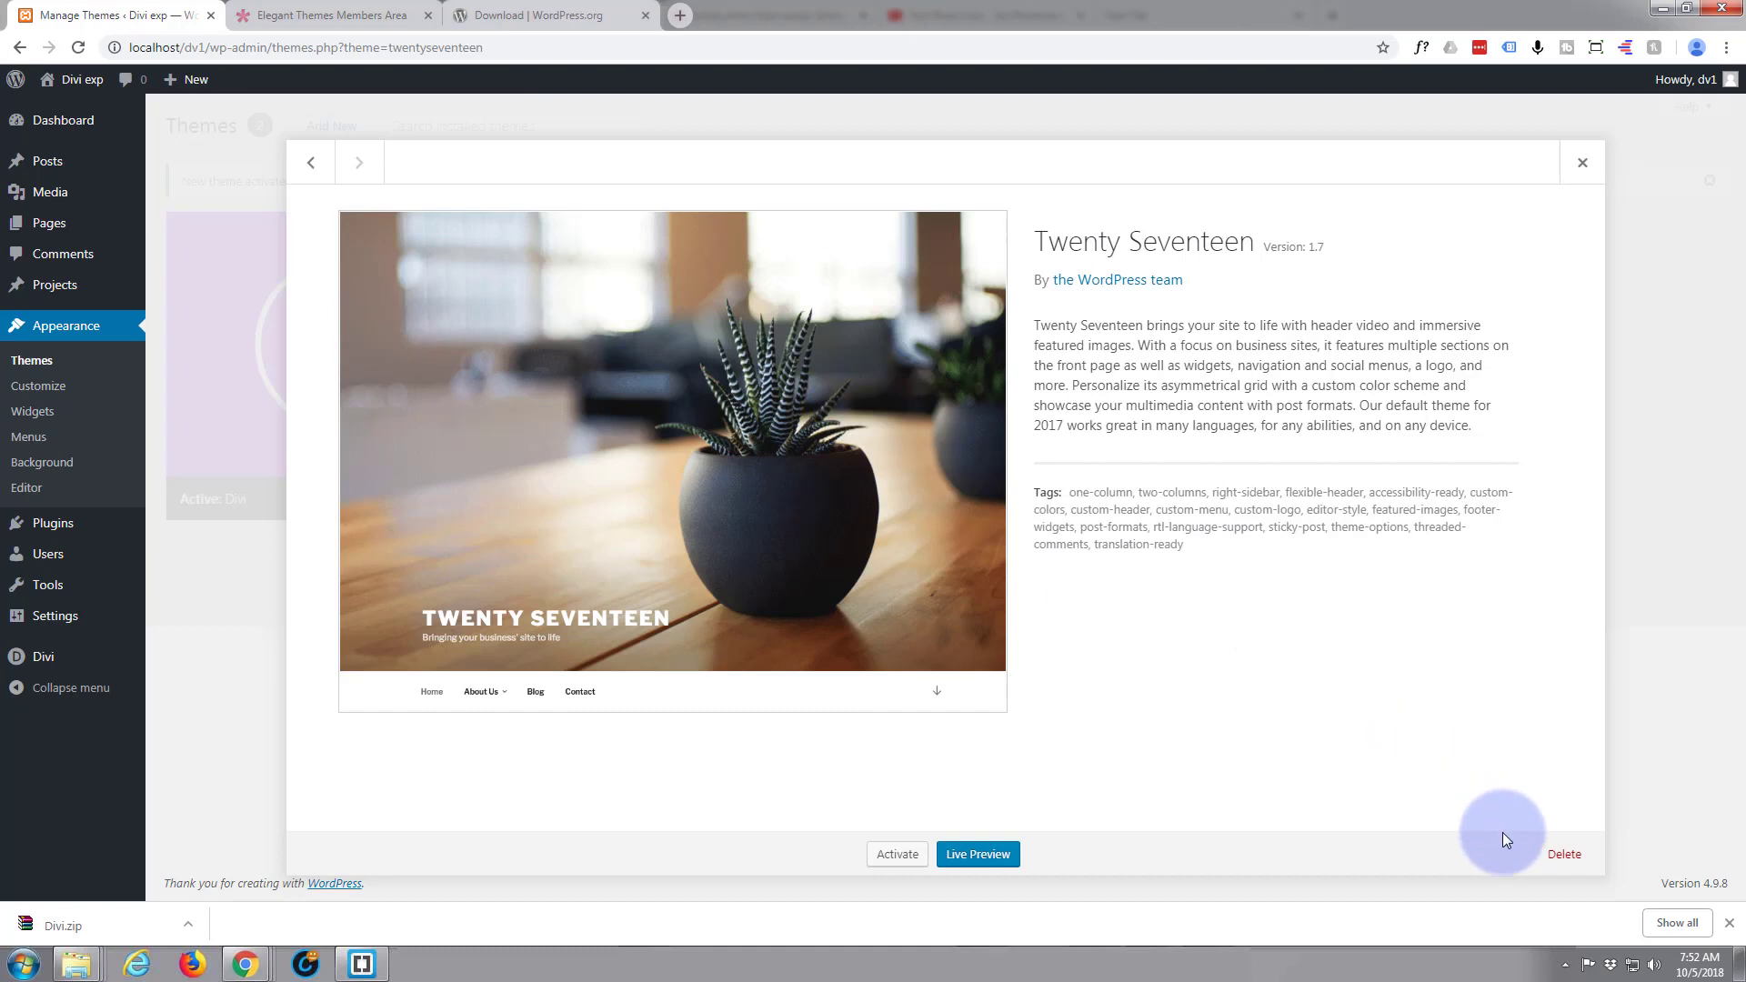
pyautogui.click(1562, 854)
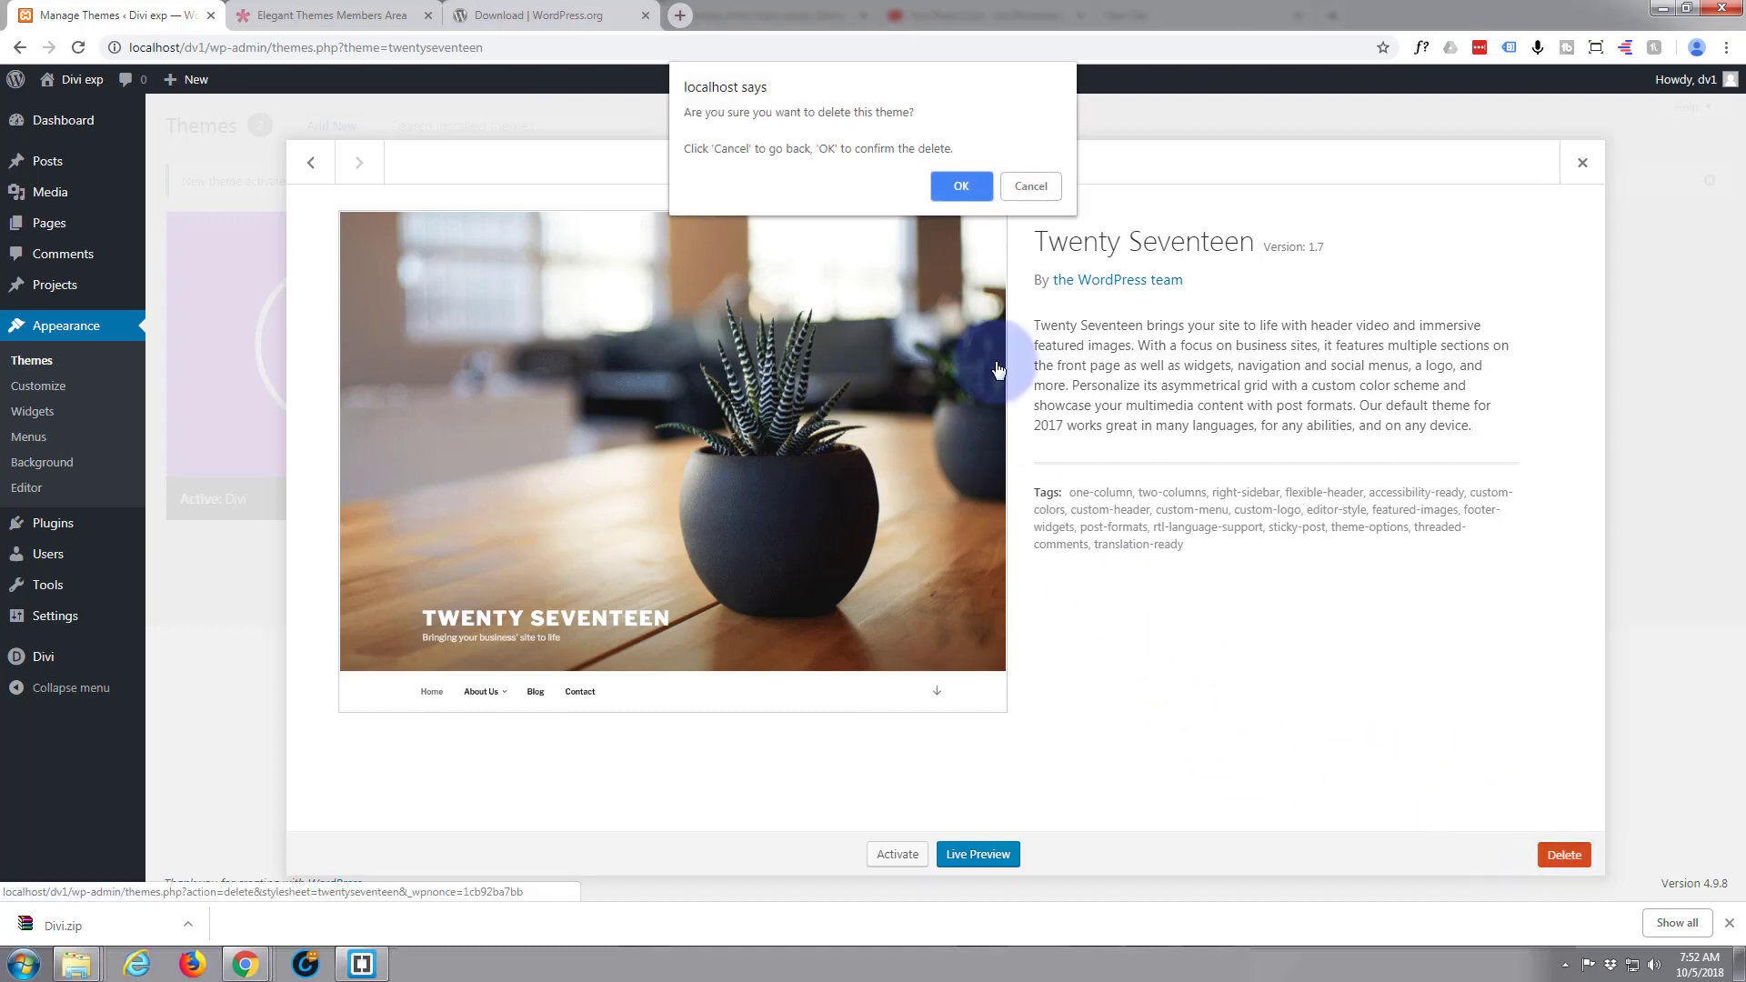
pyautogui.click(957, 185)
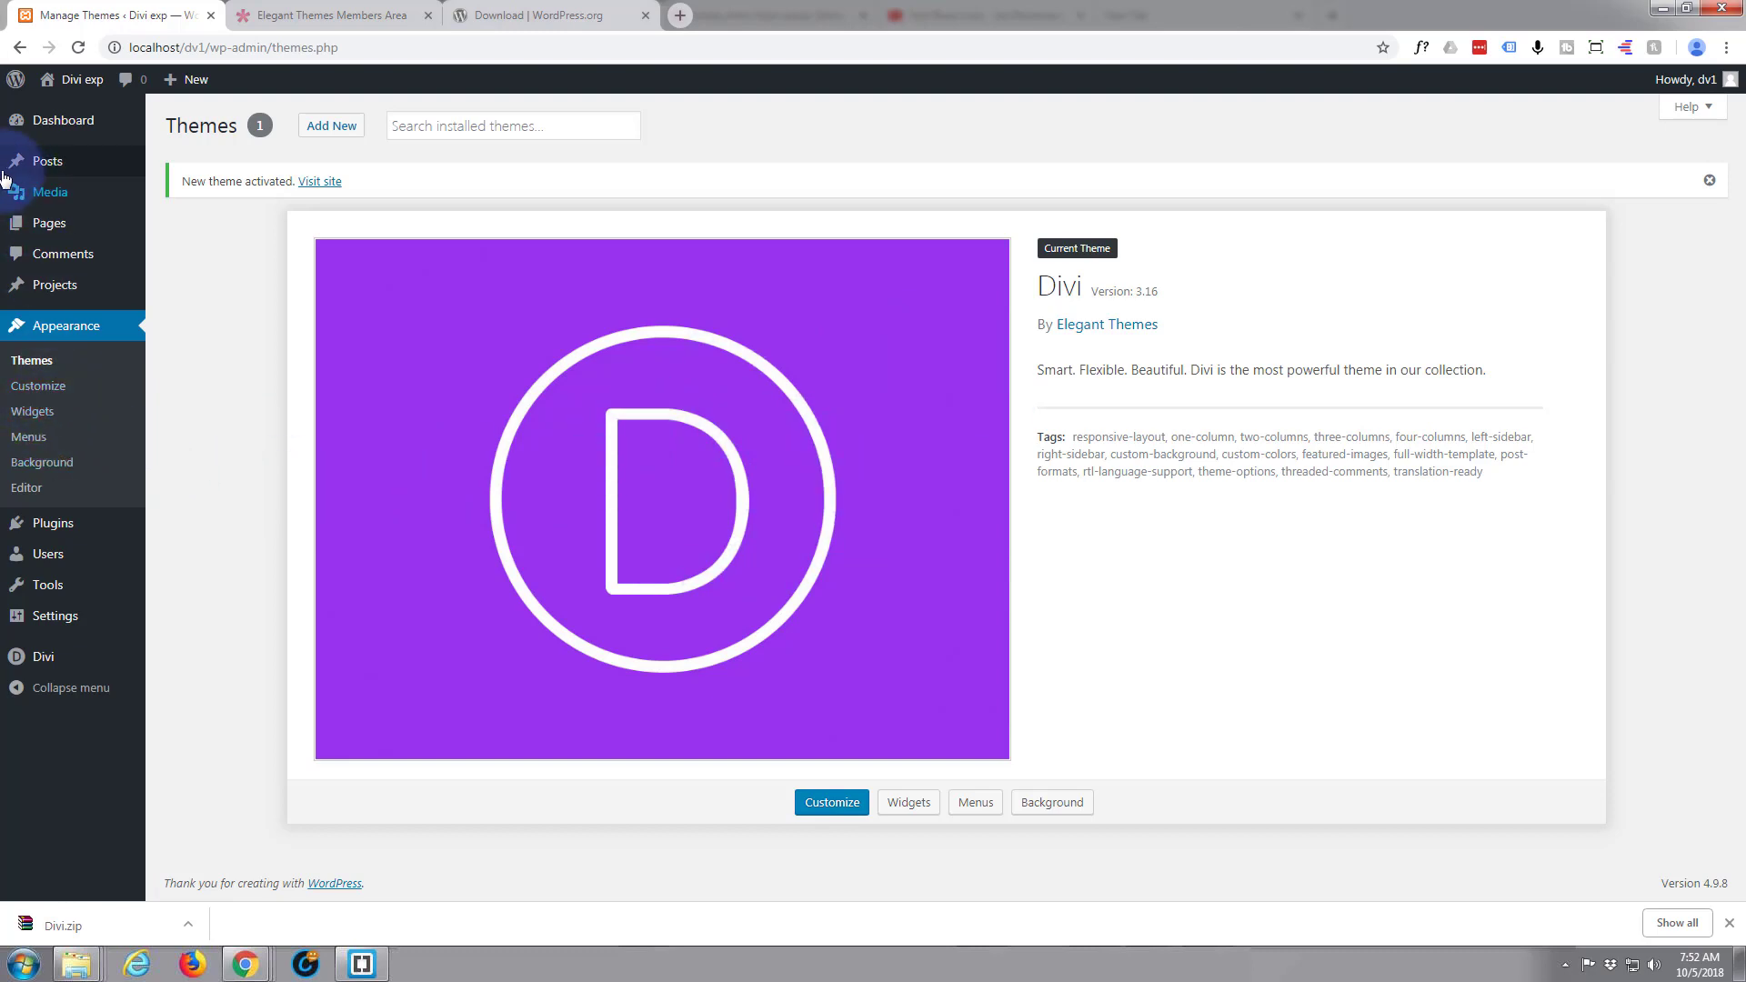
# Open the live site in a separate tab to check its front page with the Divi theme
pyautogui.moveTo(79, 89)
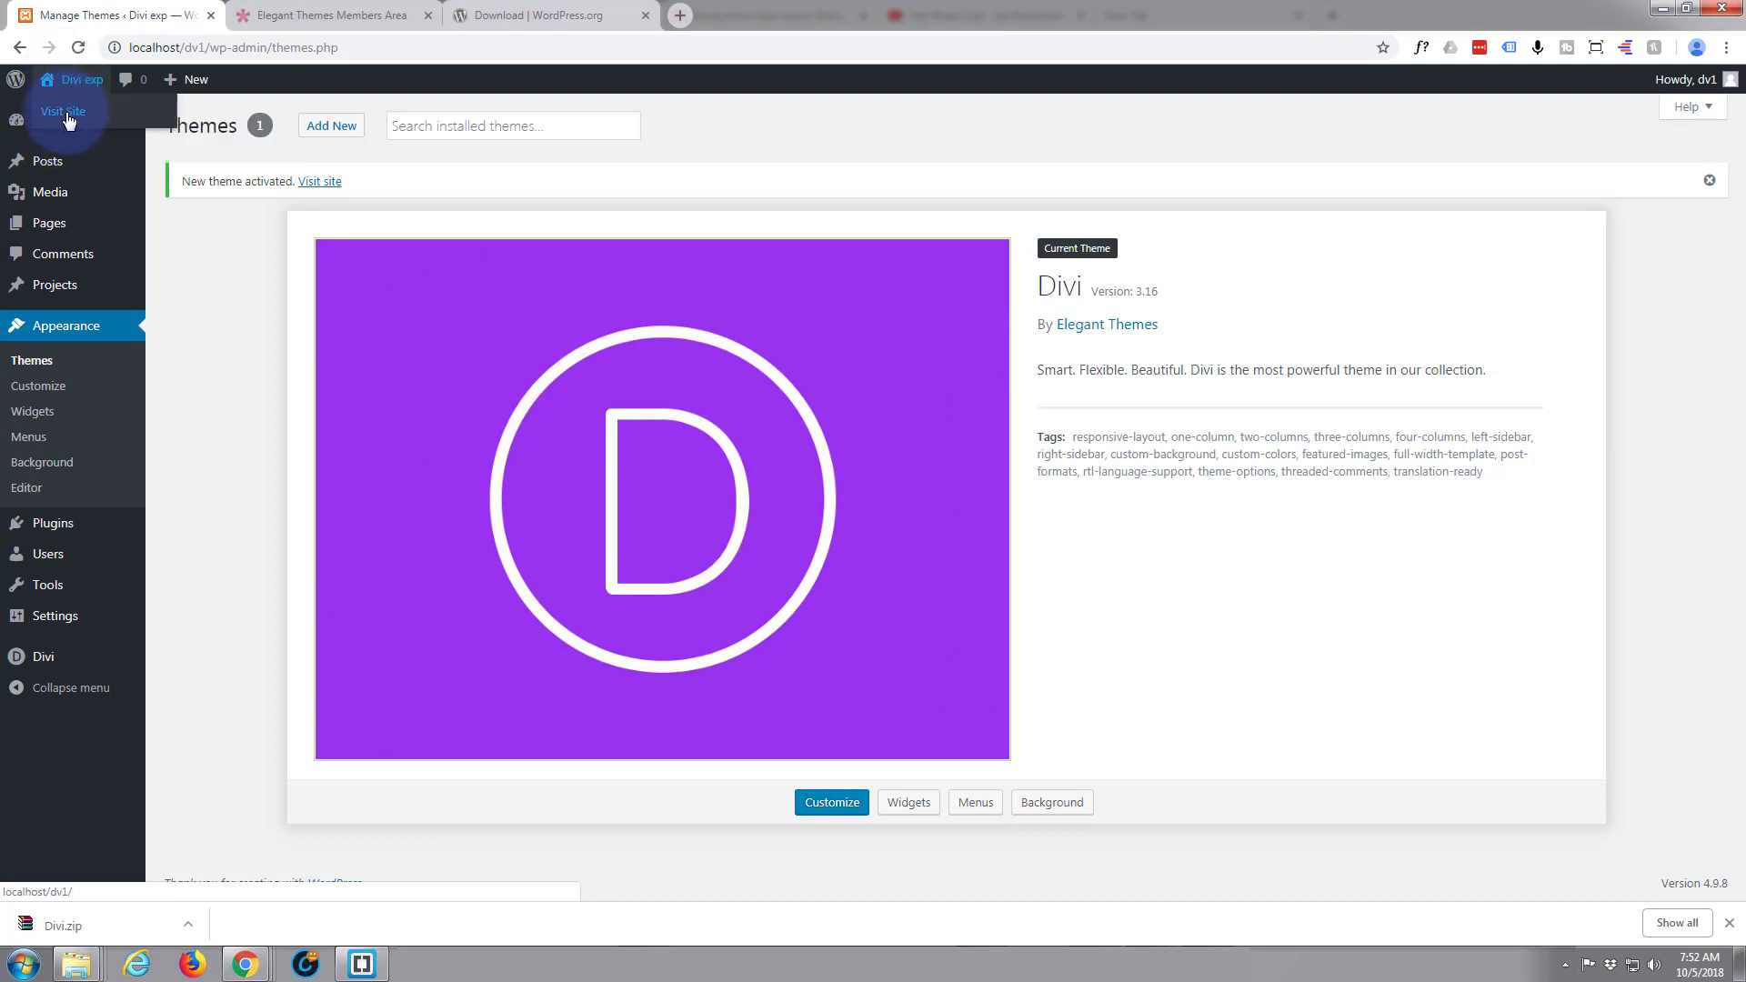
pyautogui.middleClick(67, 119)
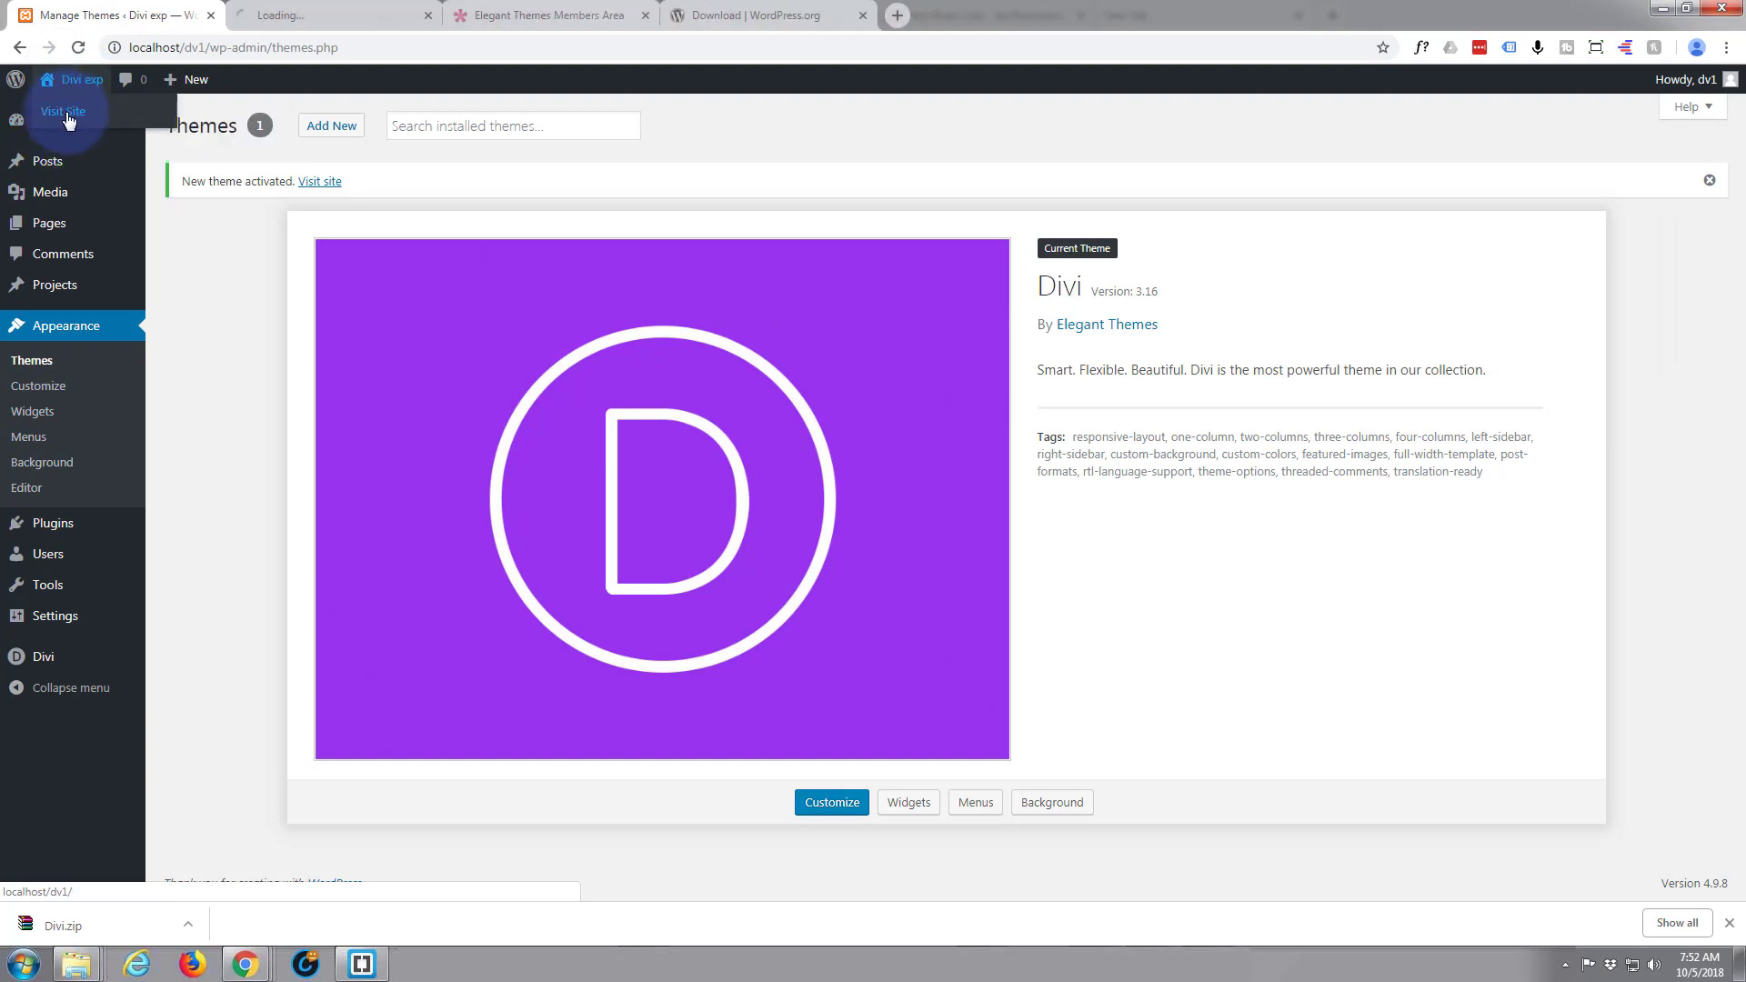
pyautogui.click(325, 16)
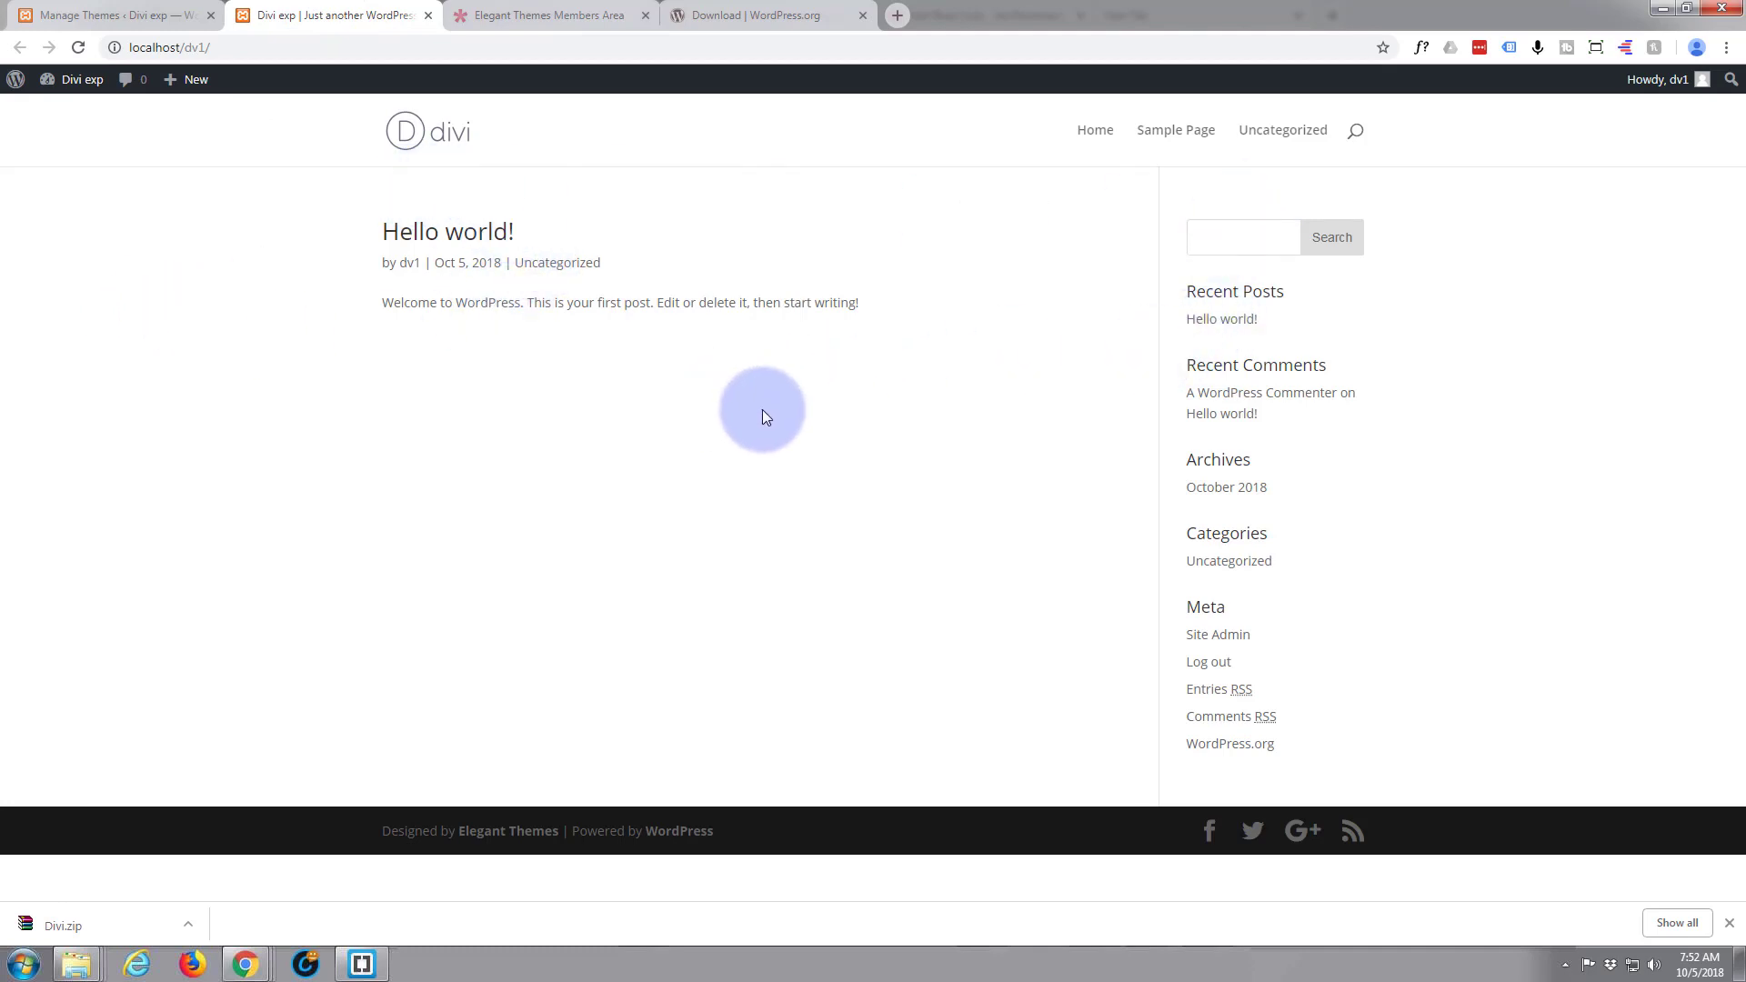
# Back in the WordPress admin, add a new page titled "Home" and switch it to the Divi Builder
pyautogui.click(136, 15)
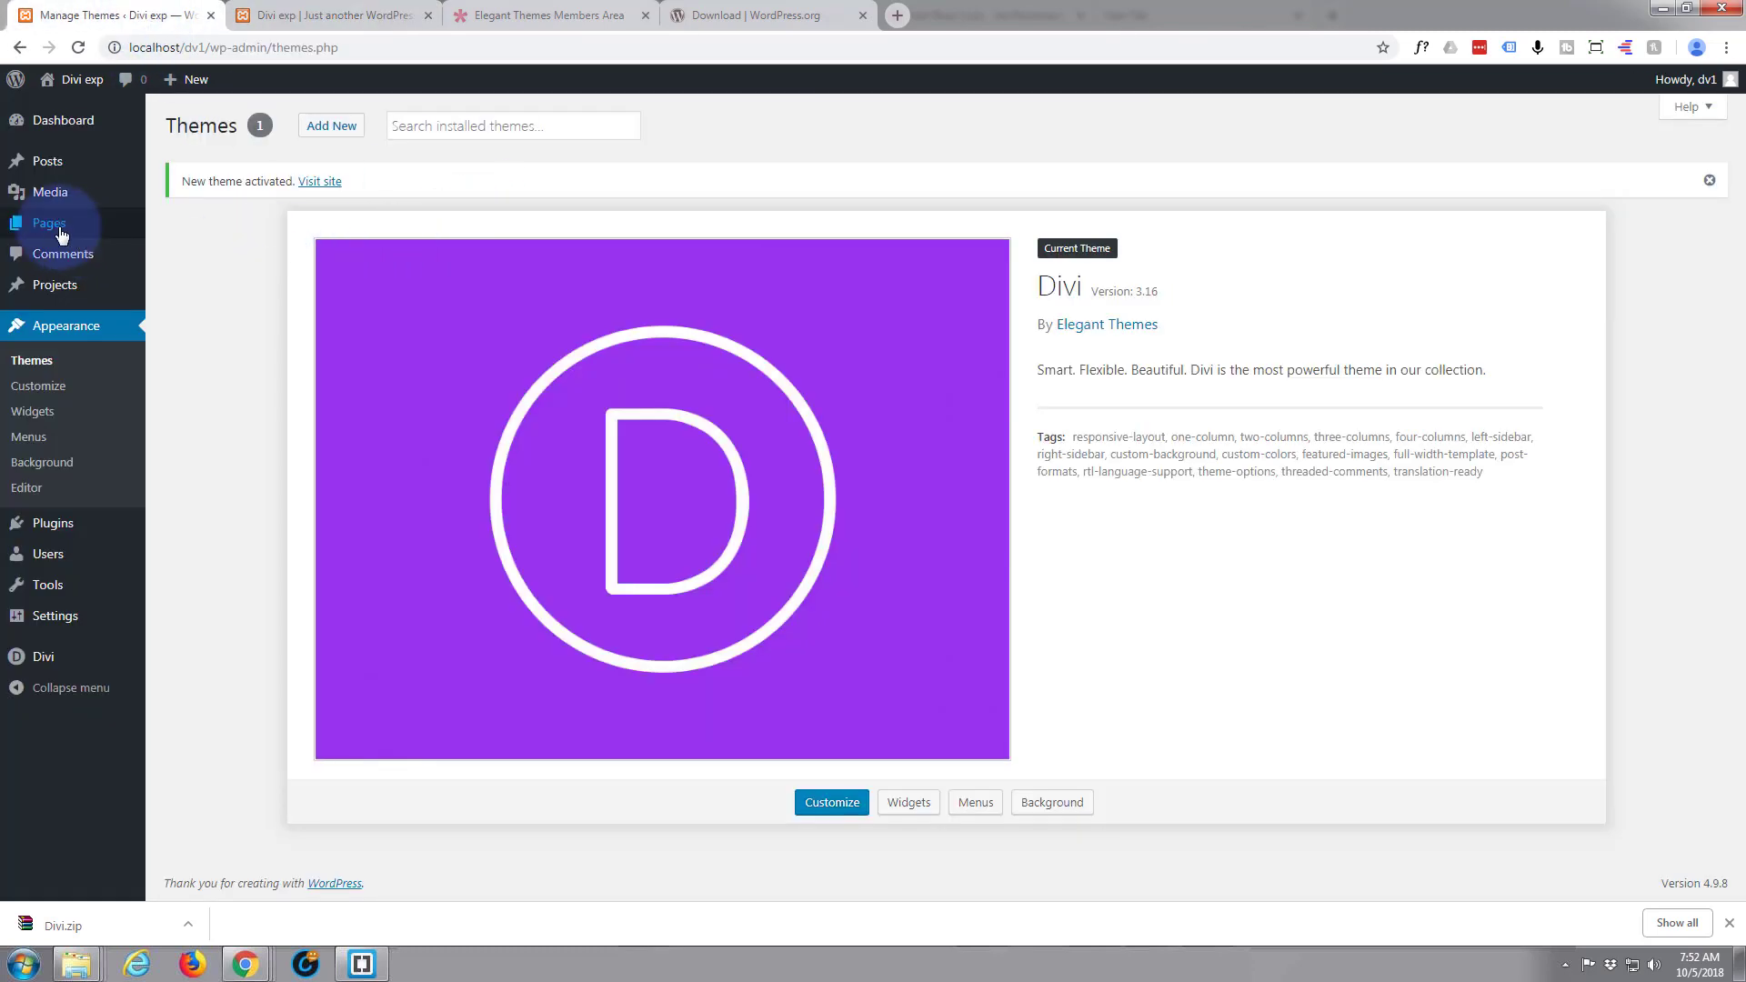
pyautogui.moveTo(44, 231)
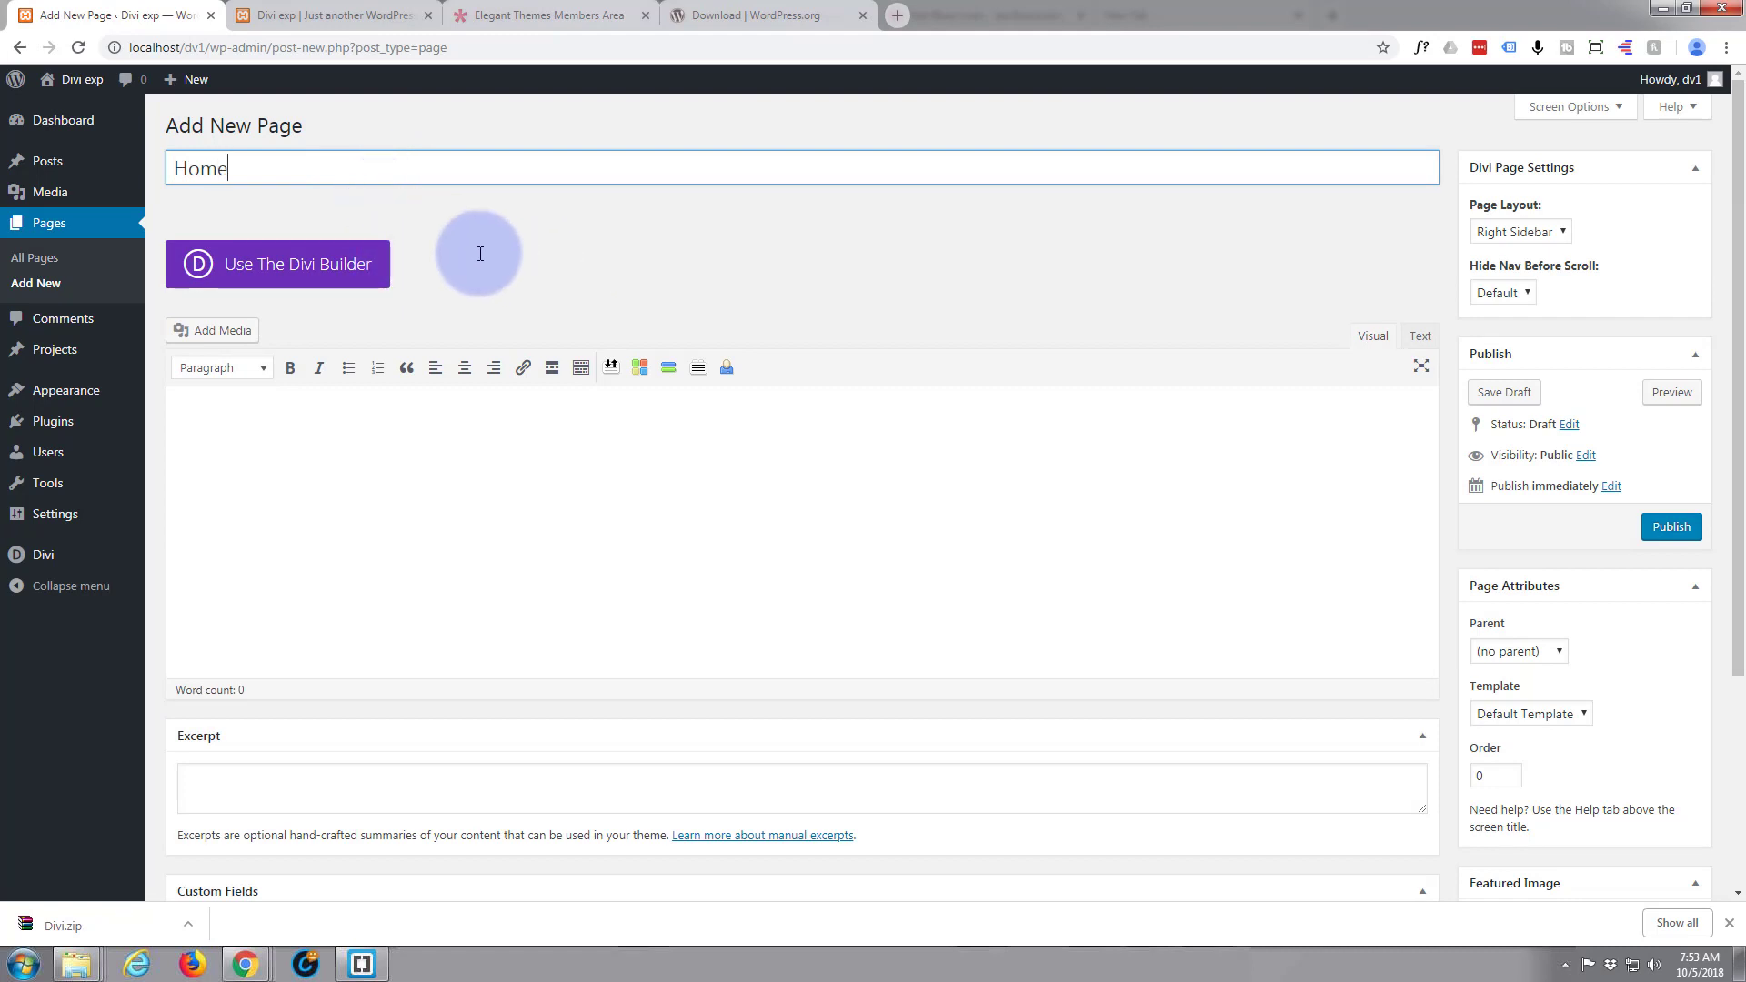
pyautogui.click(287, 277)
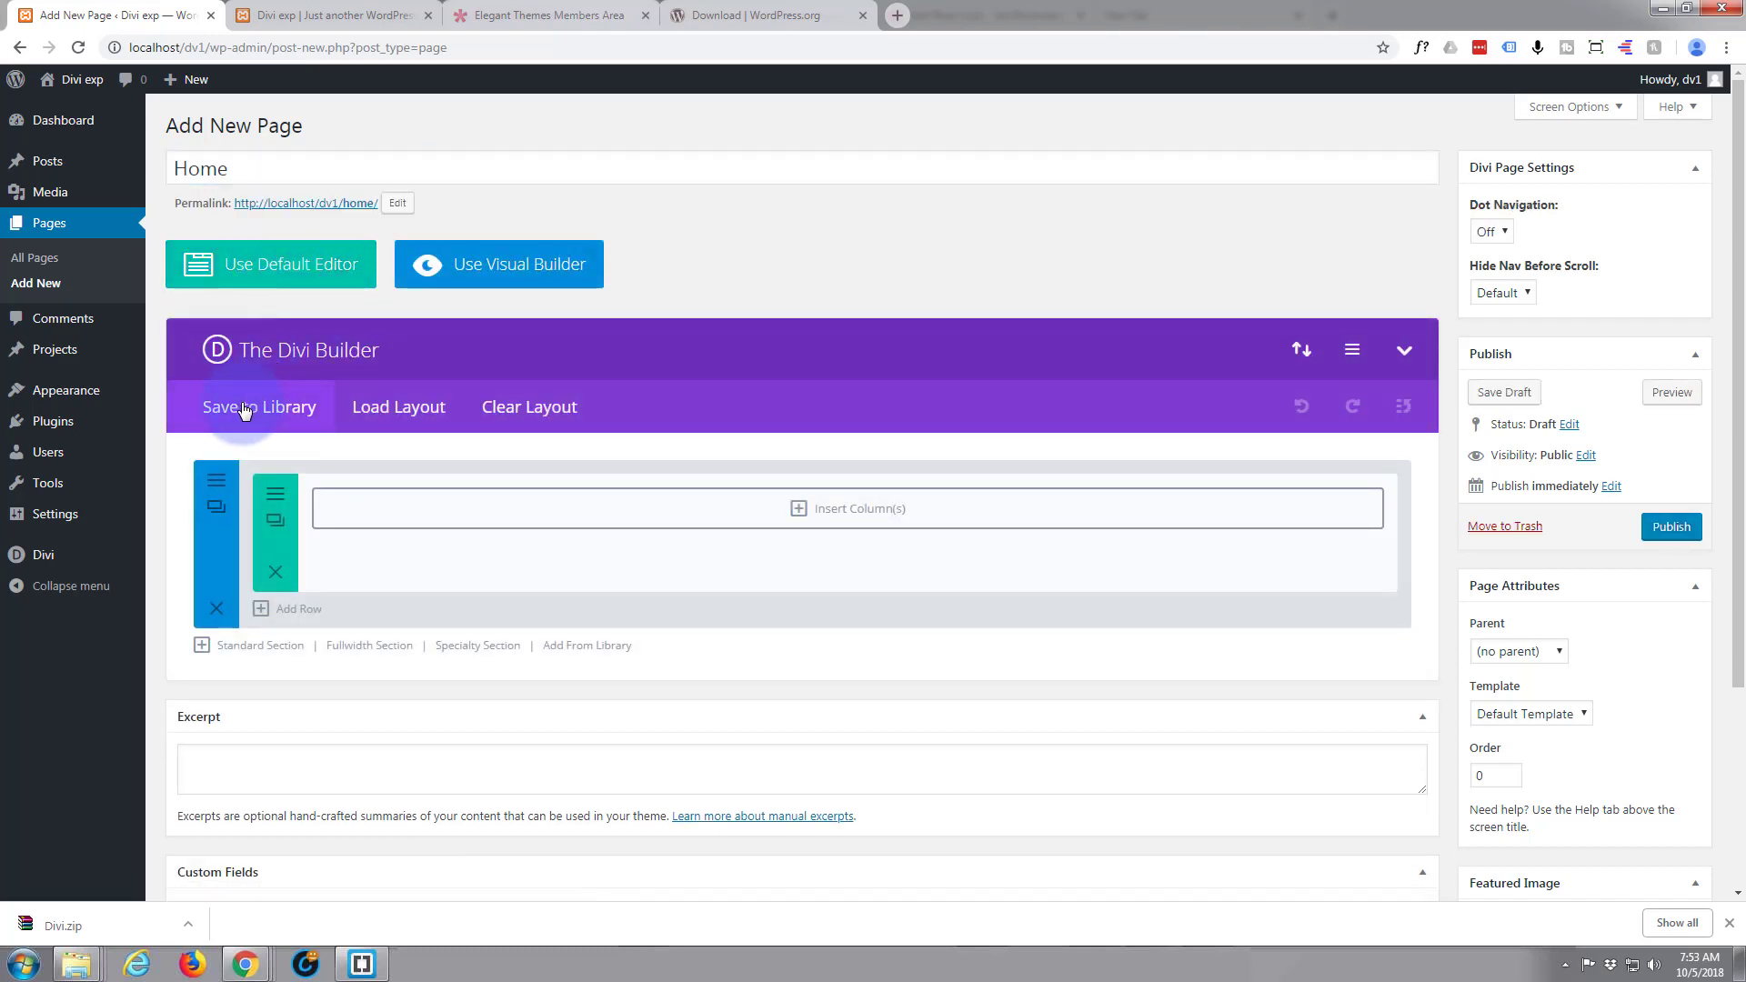
# Load the Fashion Landing Page layout from the premade Fashion layout pack into the Home page
pyautogui.click(401, 409)
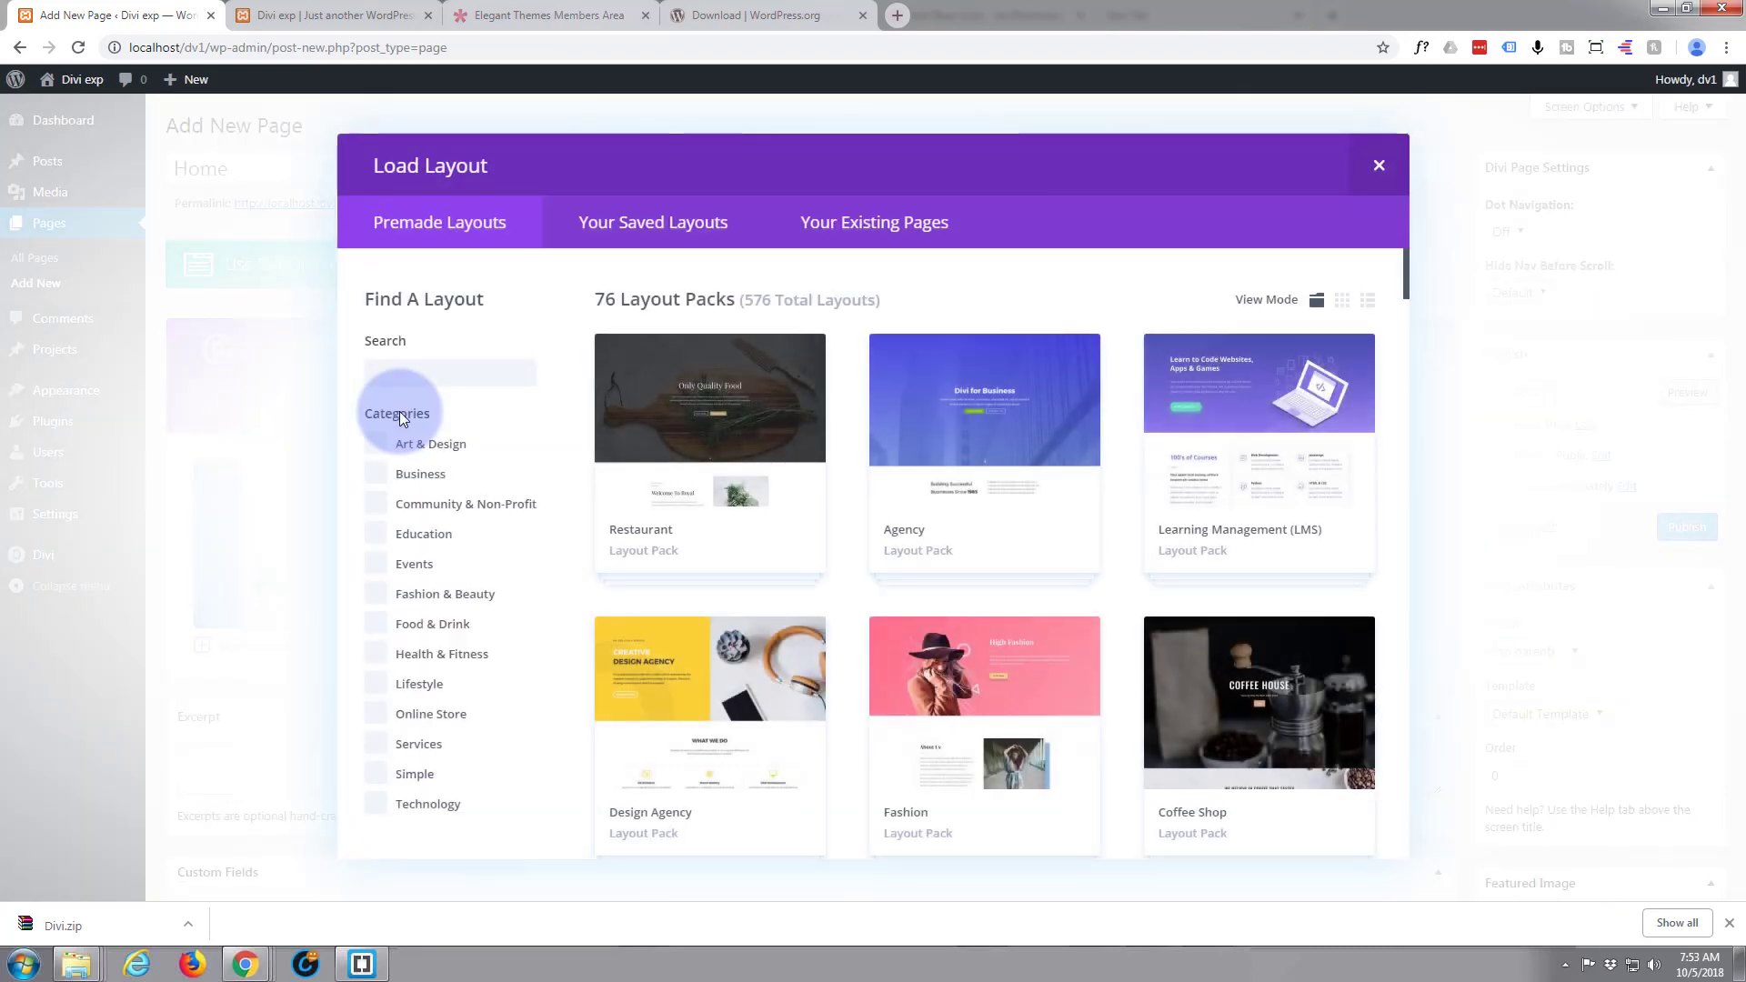
pyautogui.click(738, 473)
pyautogui.scroll(-8, 737, 473)
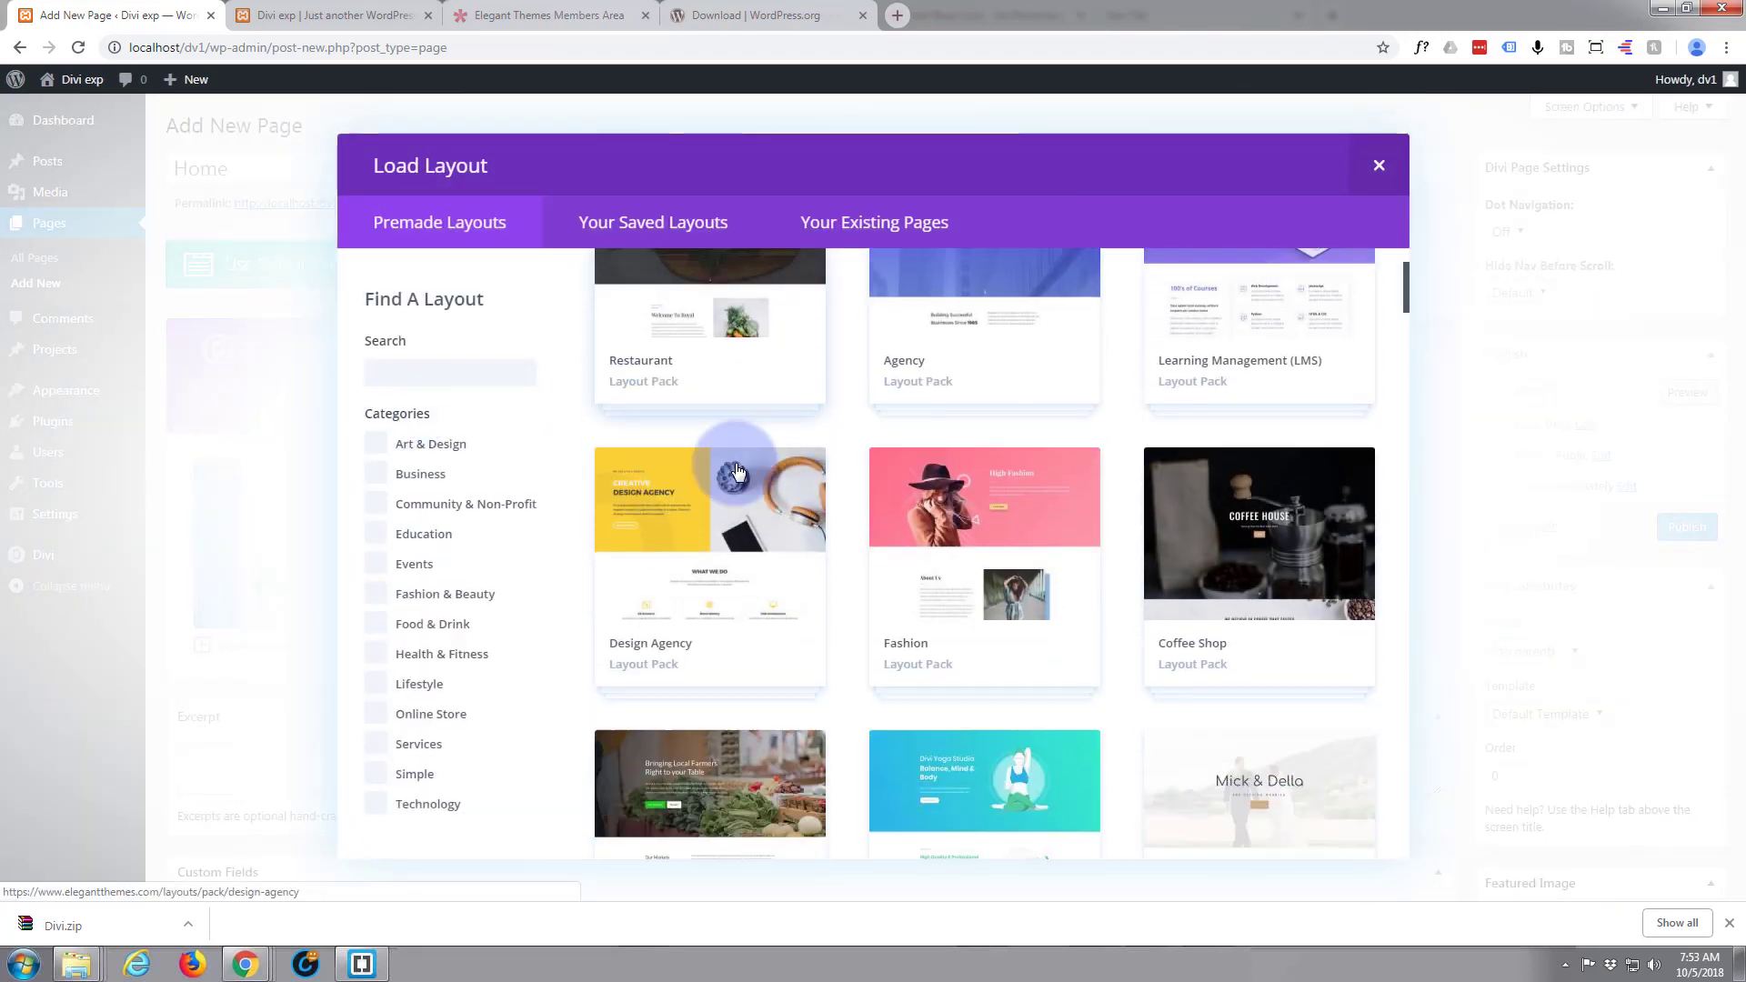
pyautogui.scroll(-9, 738, 474)
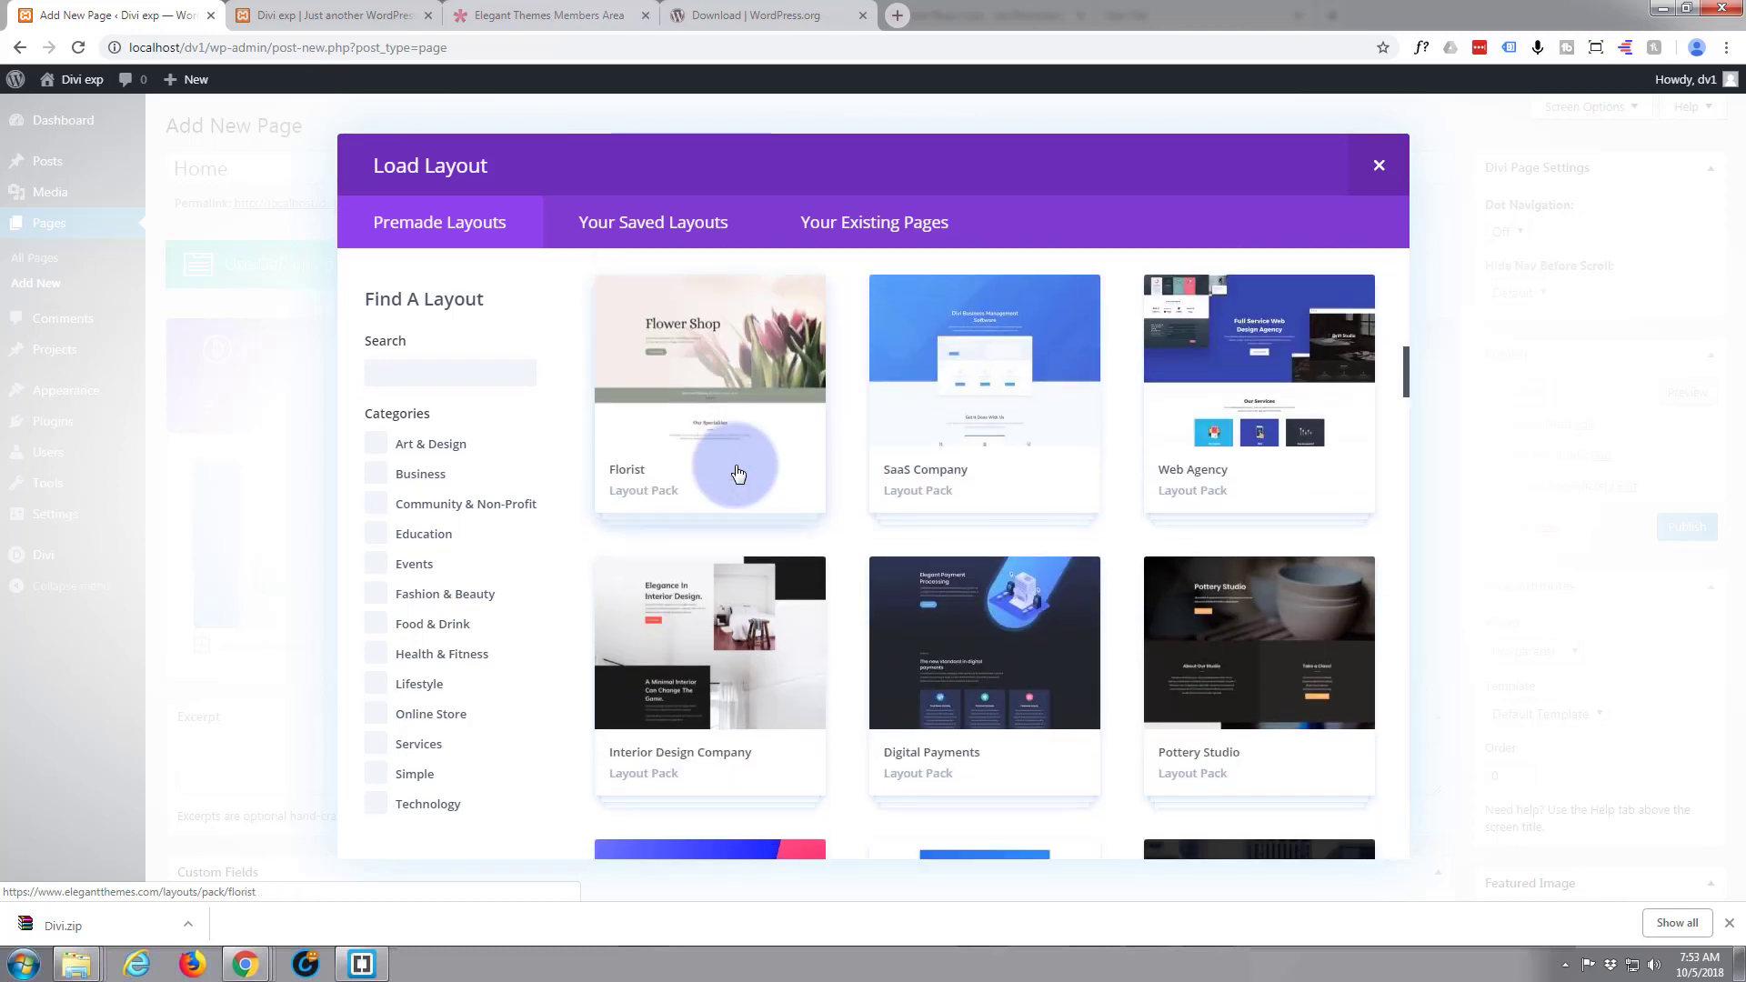
pyautogui.scroll(-4, 736, 473)
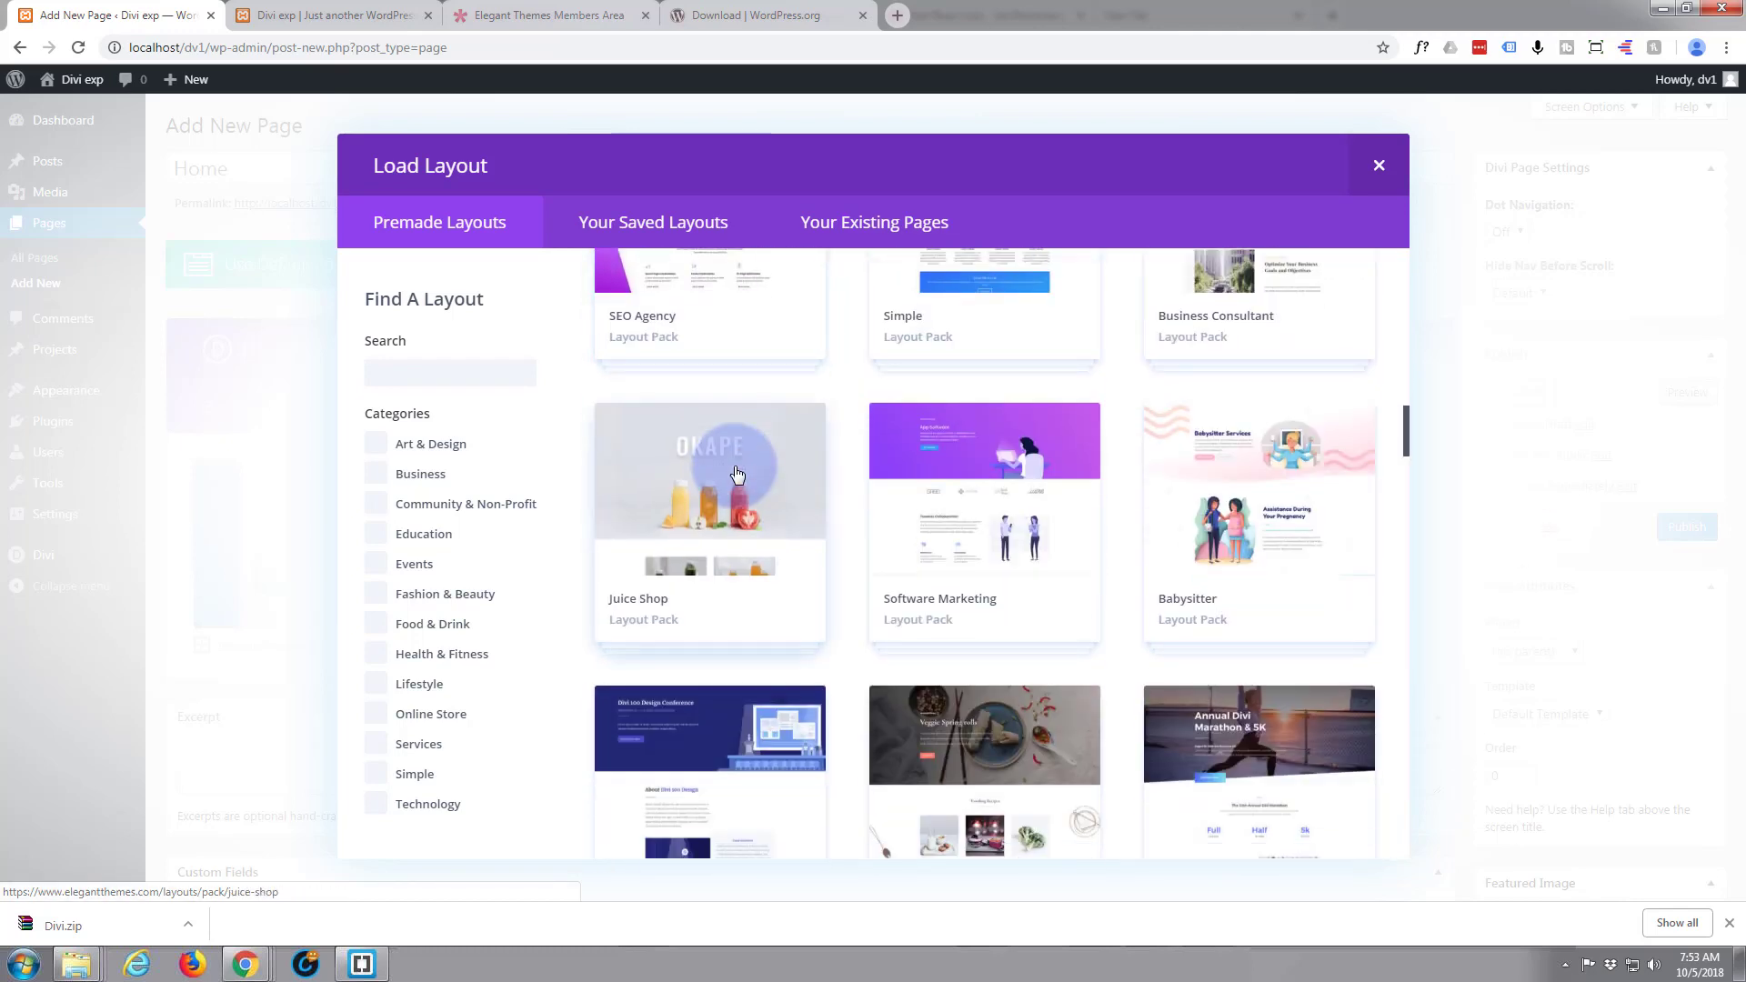
pyautogui.scroll(12, 736, 472)
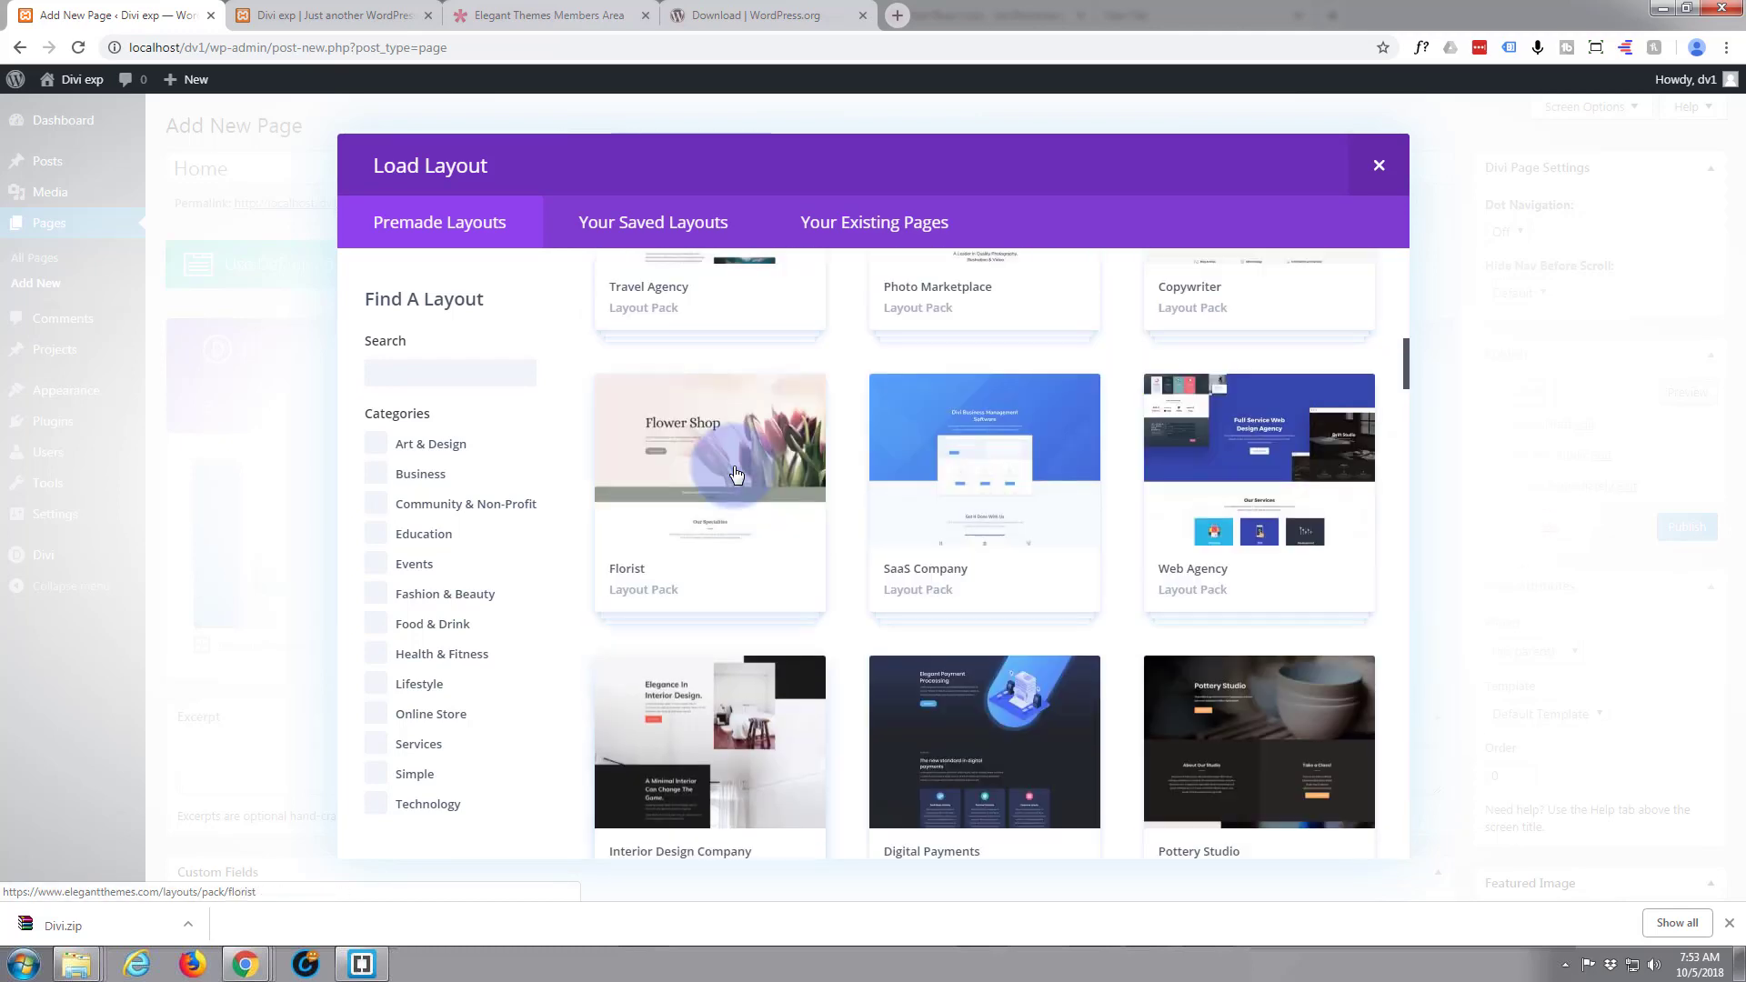
pyautogui.scroll(7, 736, 473)
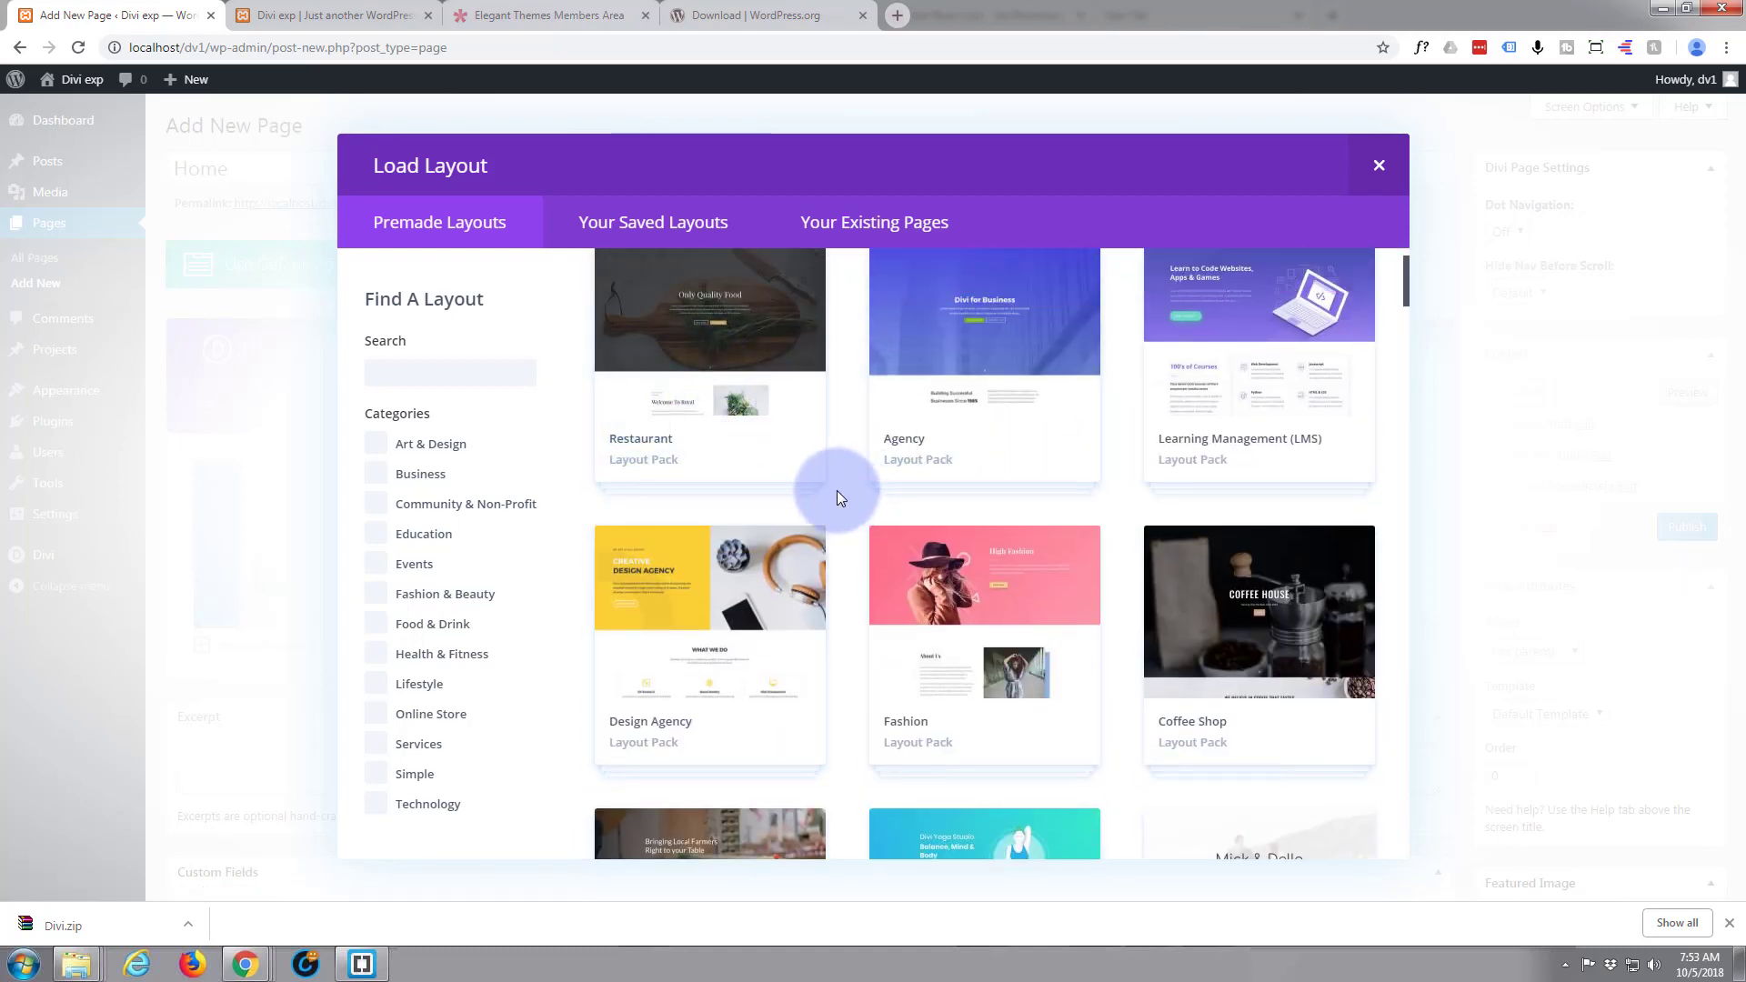
pyautogui.scroll(-3, 839, 497)
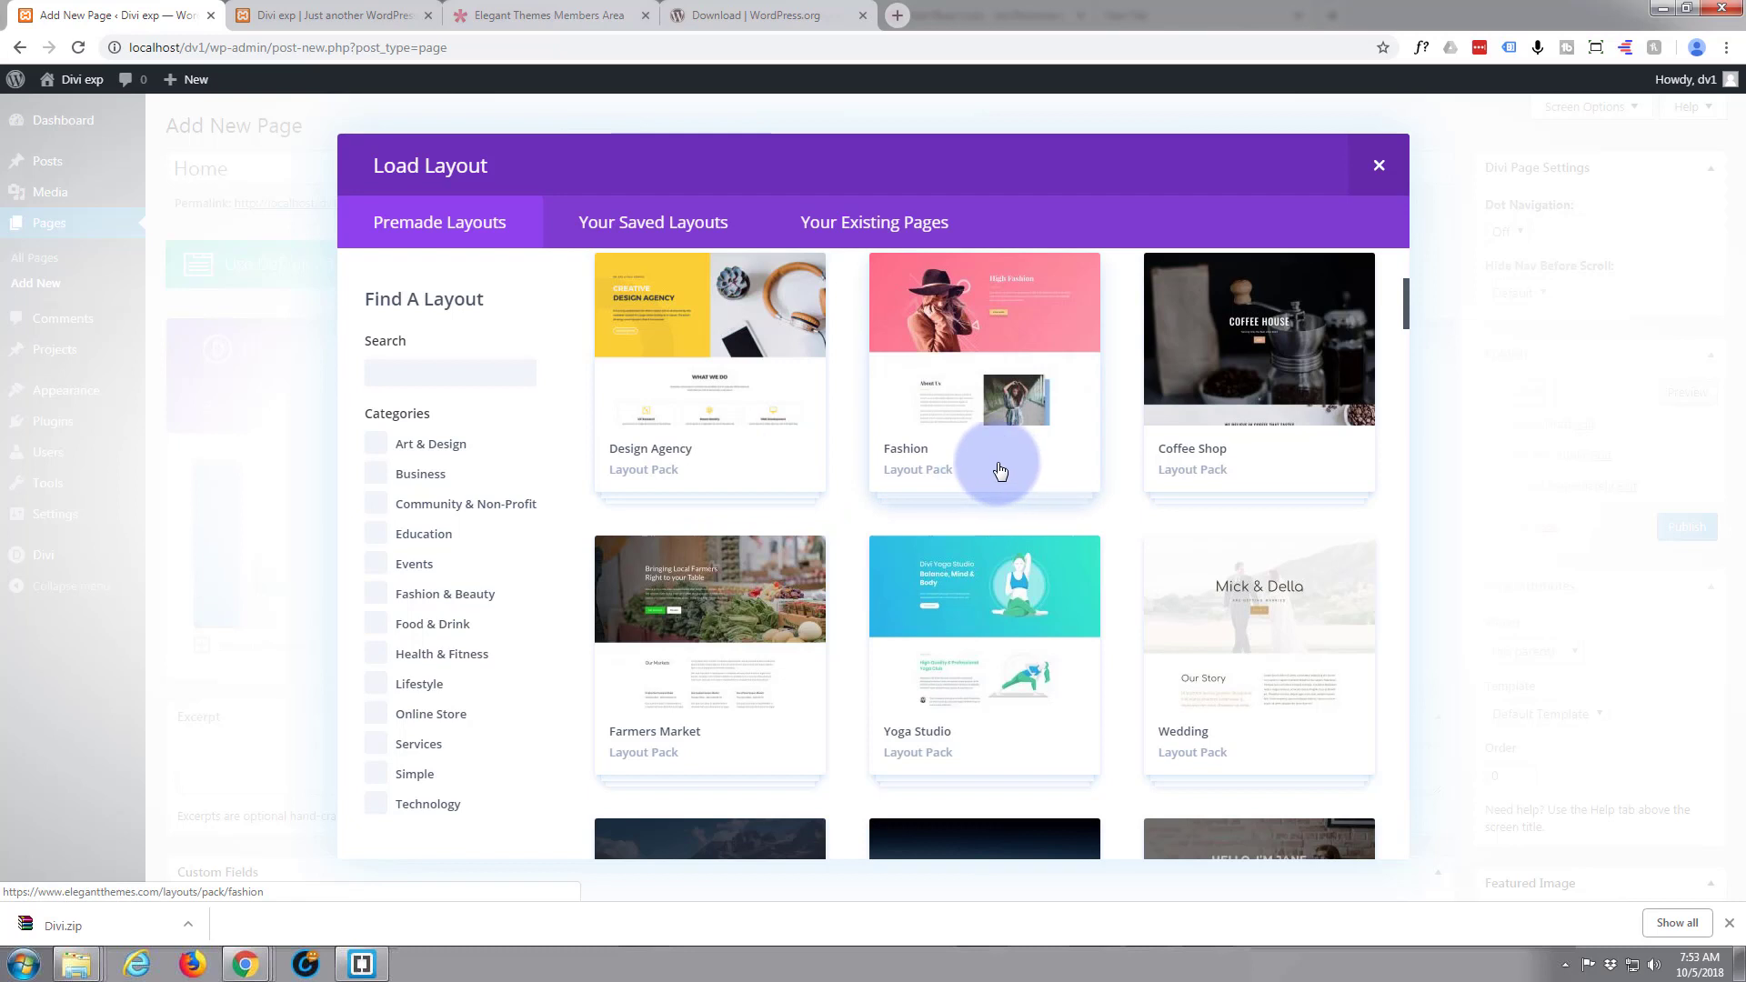
pyautogui.click(1000, 469)
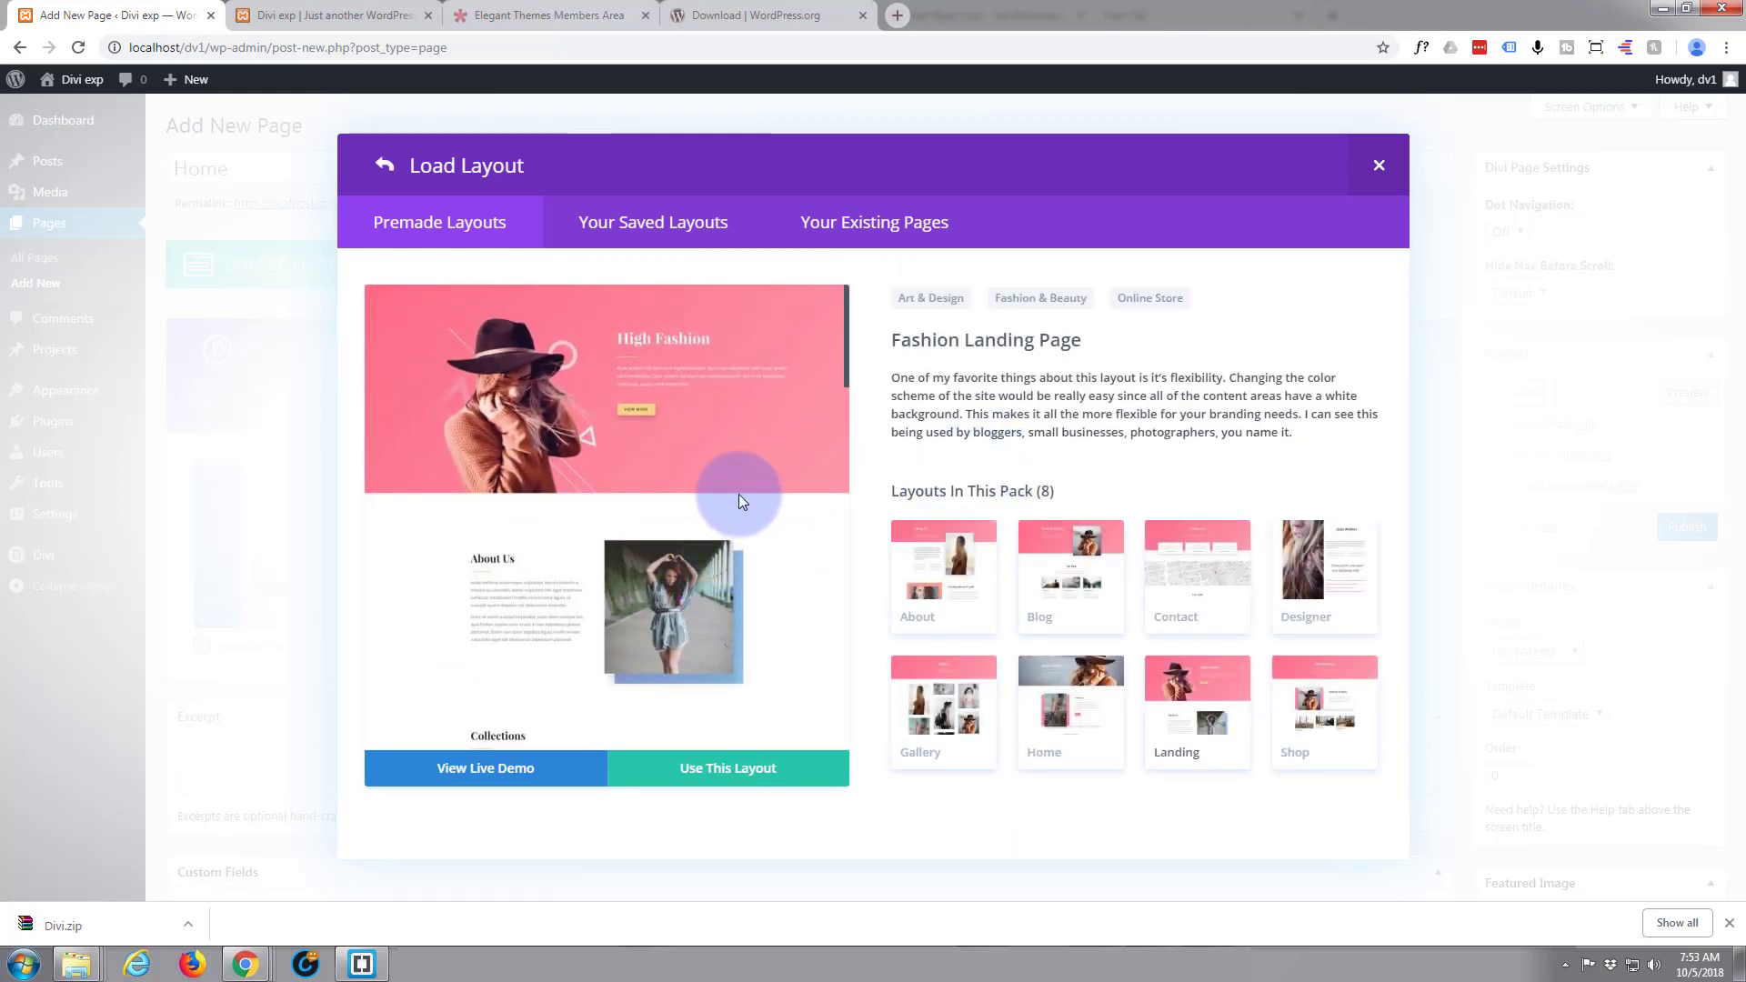
pyautogui.click(707, 775)
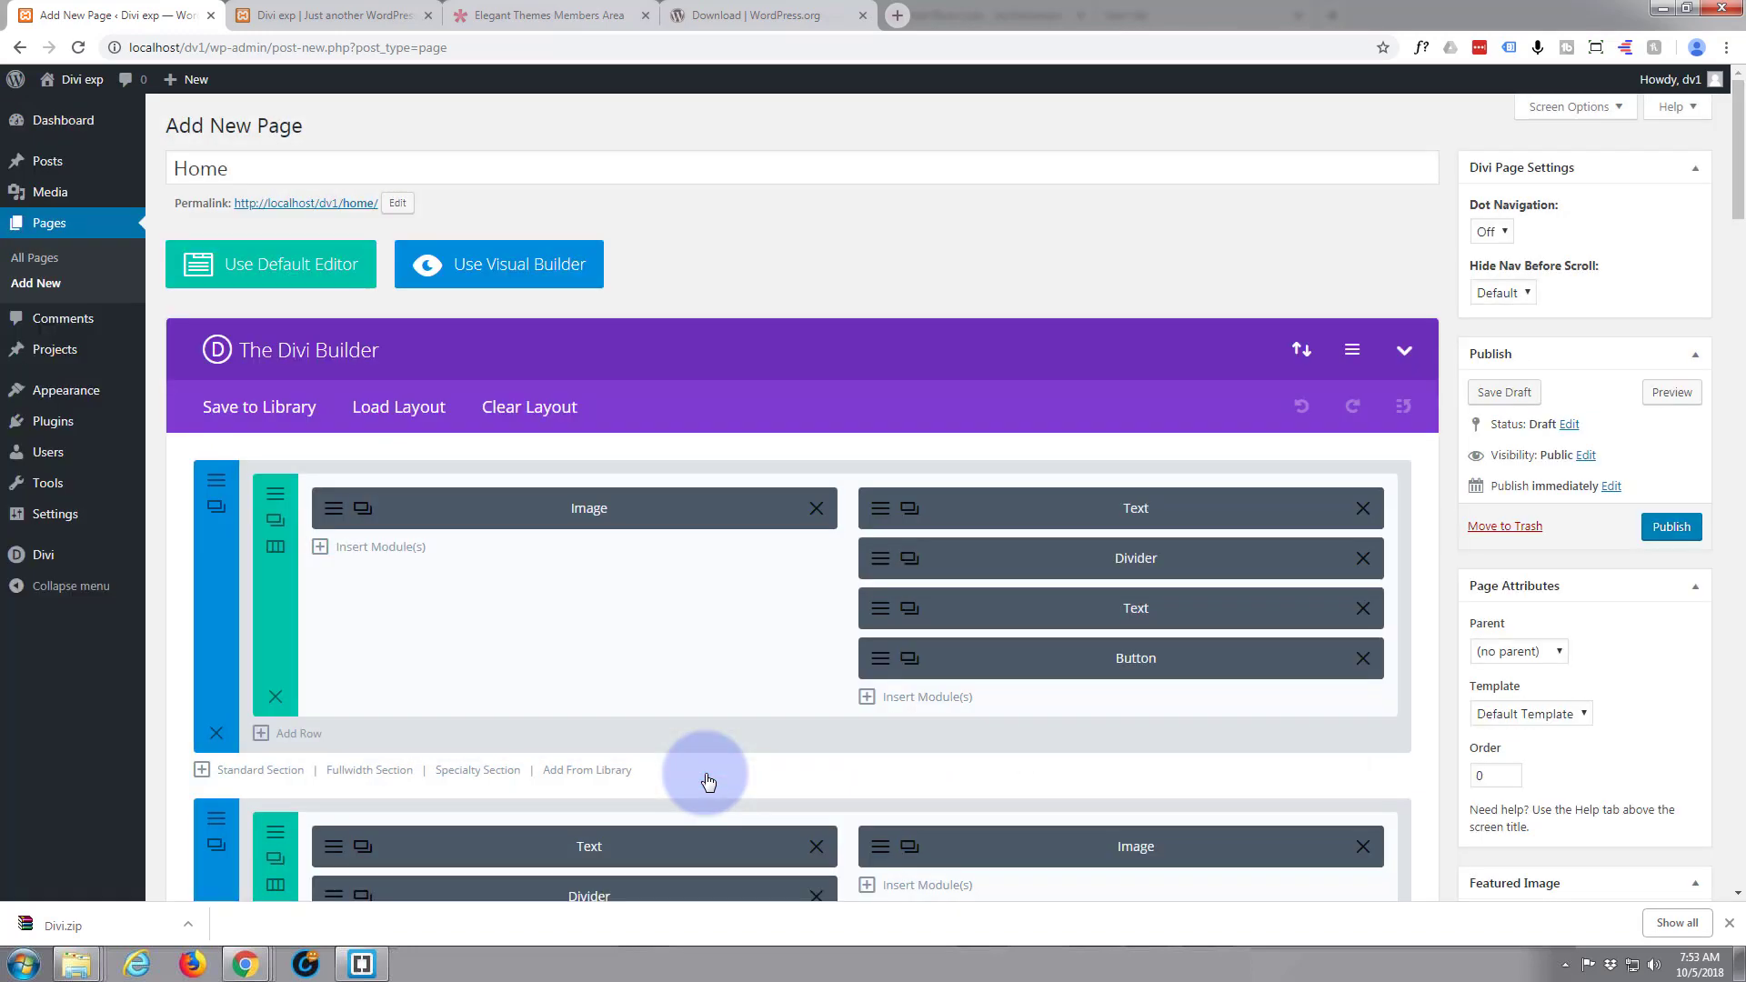
# Publish the Home page with the Fashion landing layout
pyautogui.scroll(-3, 642, 634)
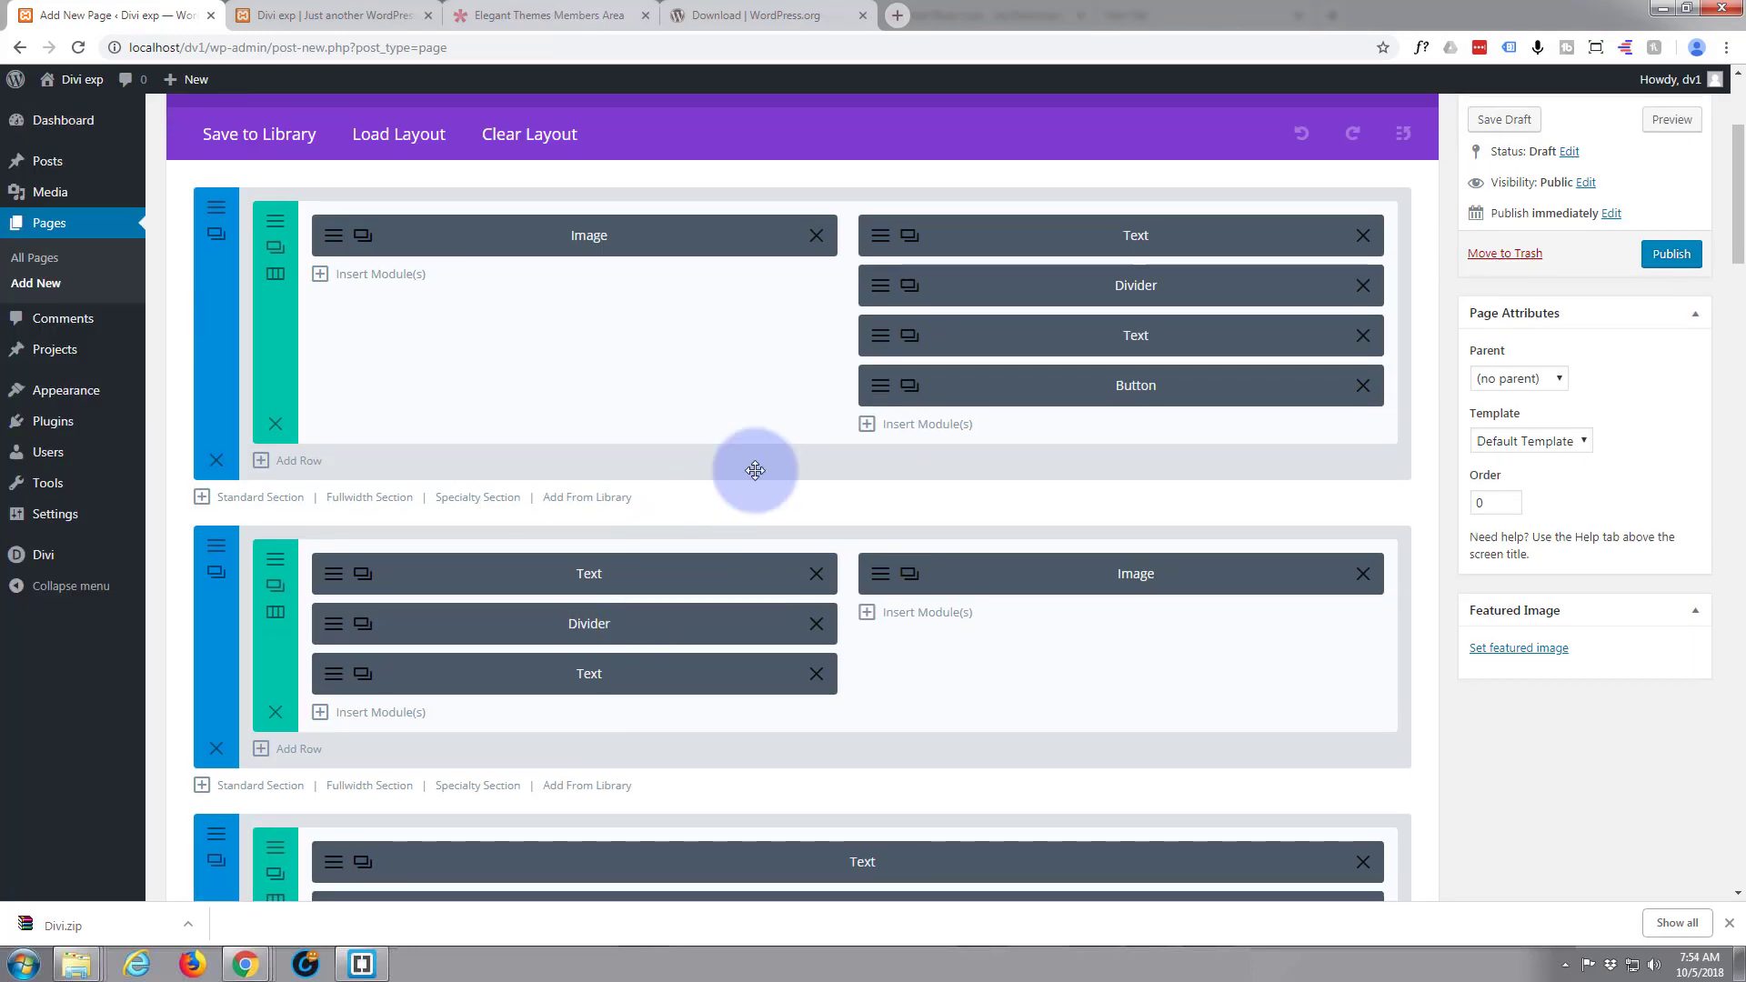
pyautogui.scroll(-1, 619, 573)
pyautogui.scroll(-10, 624, 590)
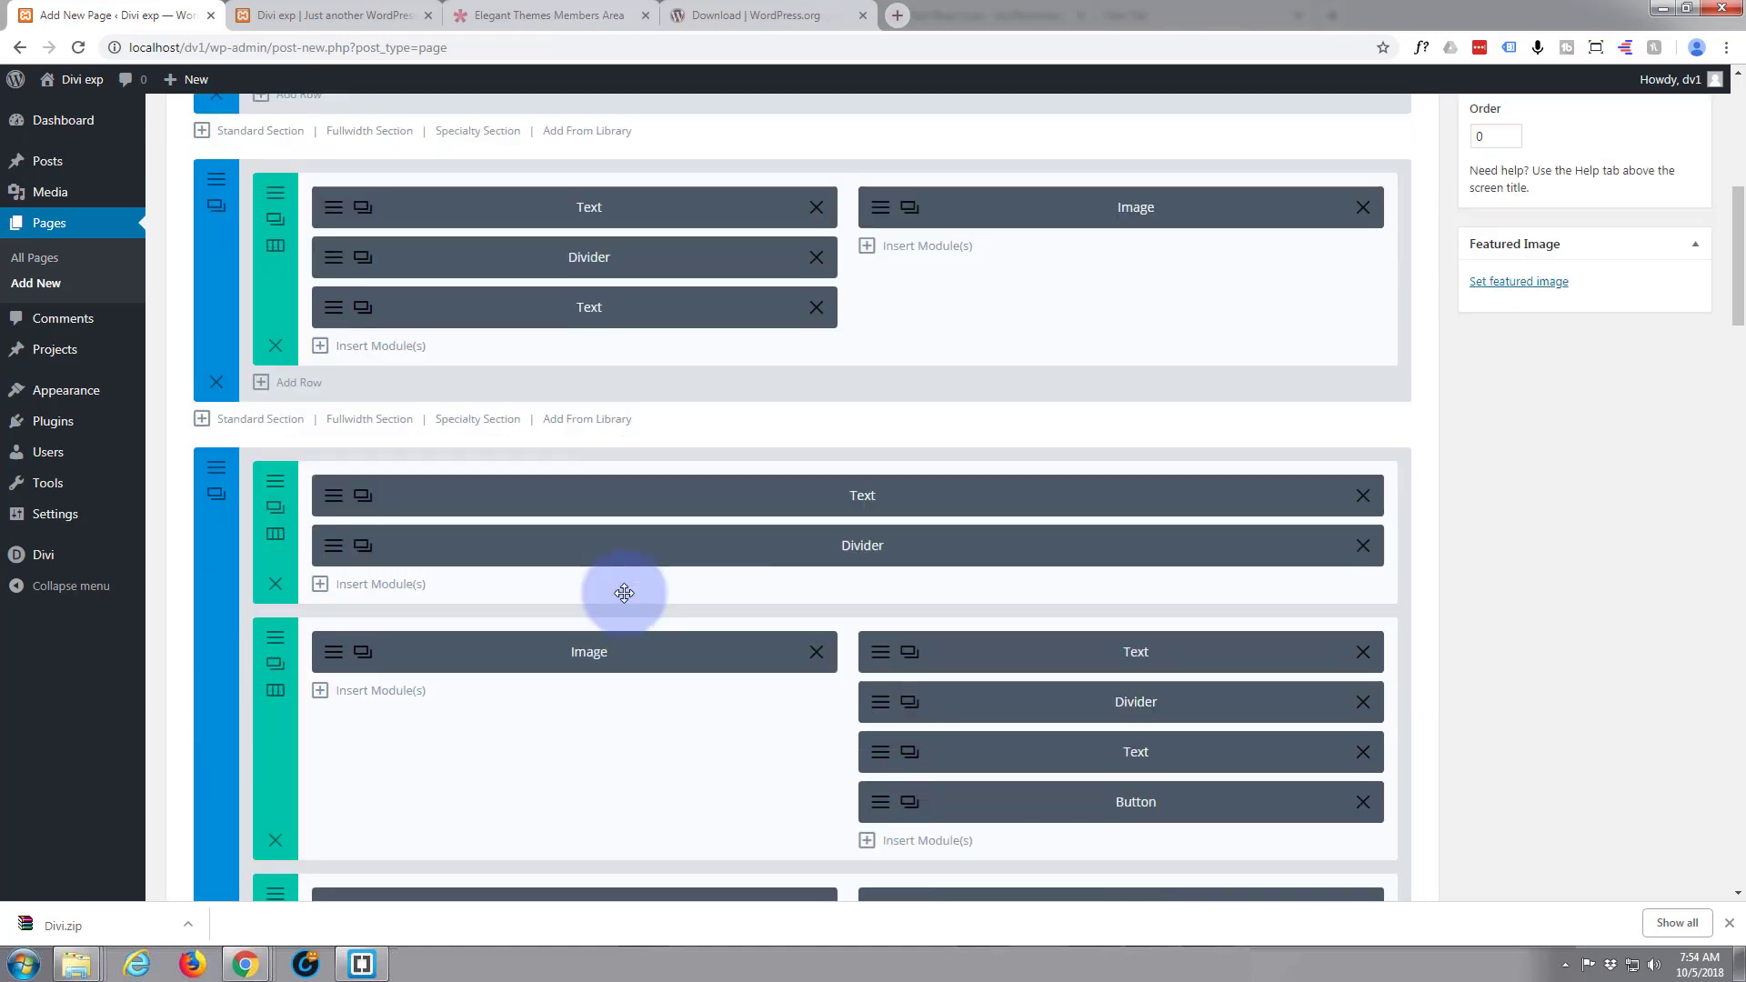
pyautogui.scroll(-12, 623, 605)
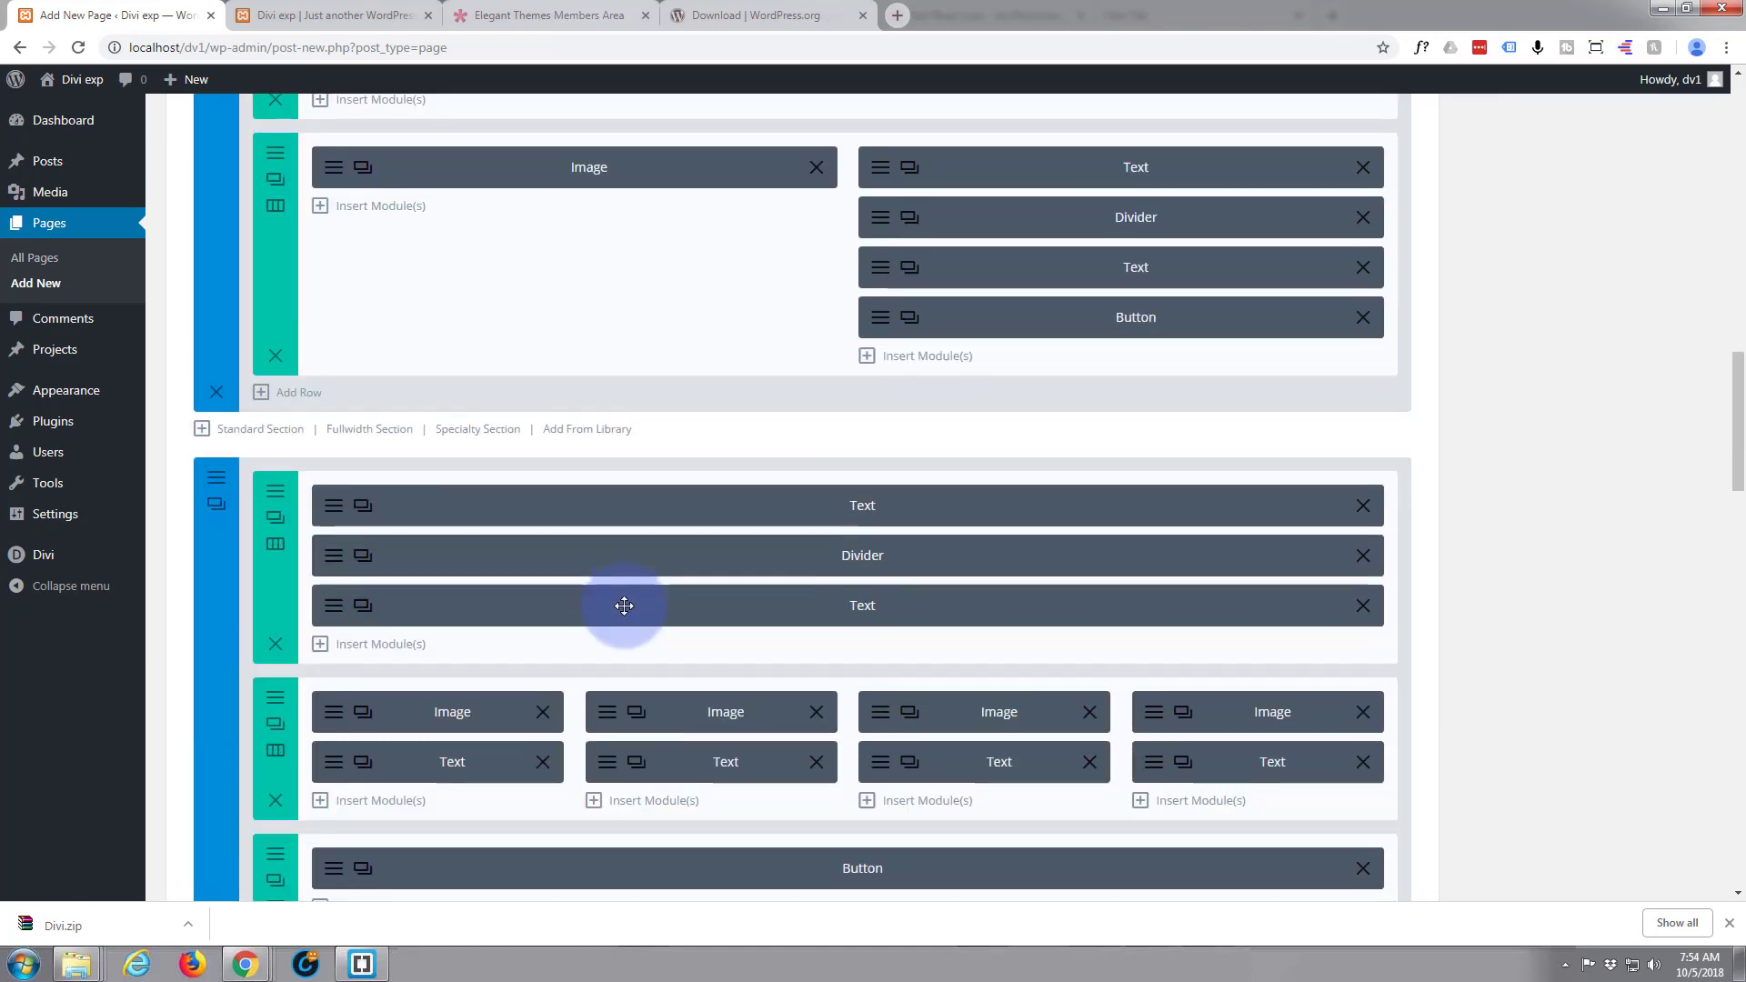
pyautogui.scroll(12, 624, 607)
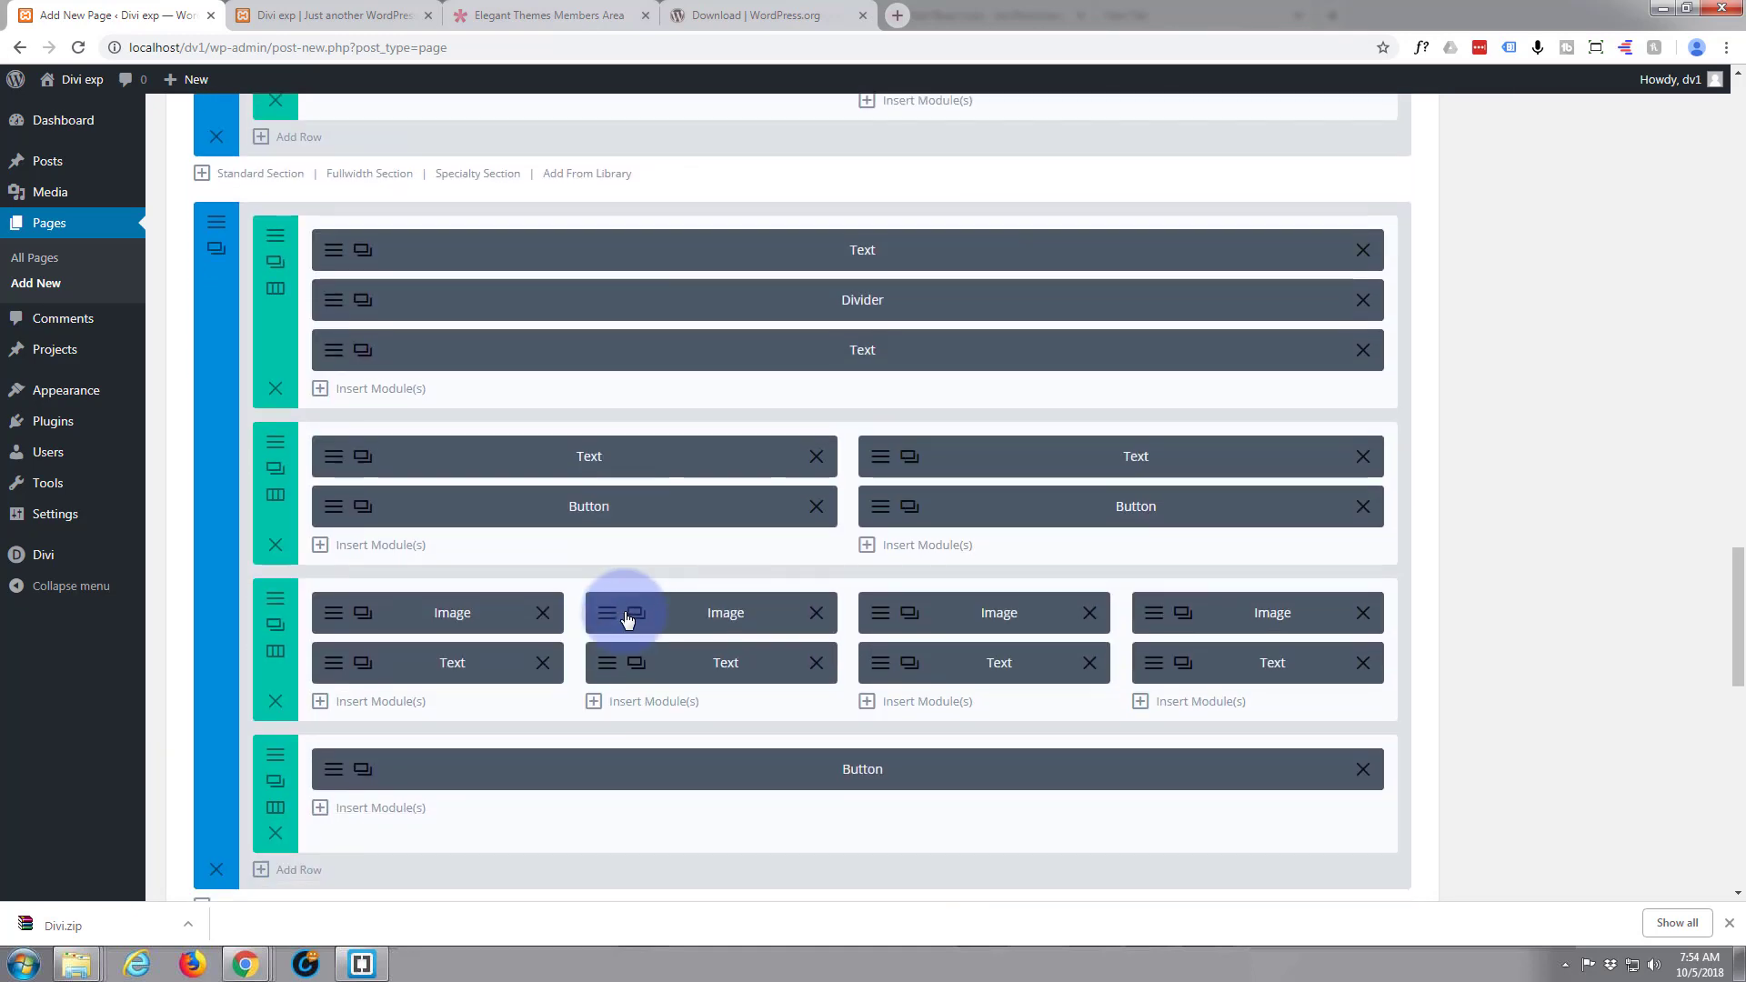
pyautogui.scroll(10, 635, 625)
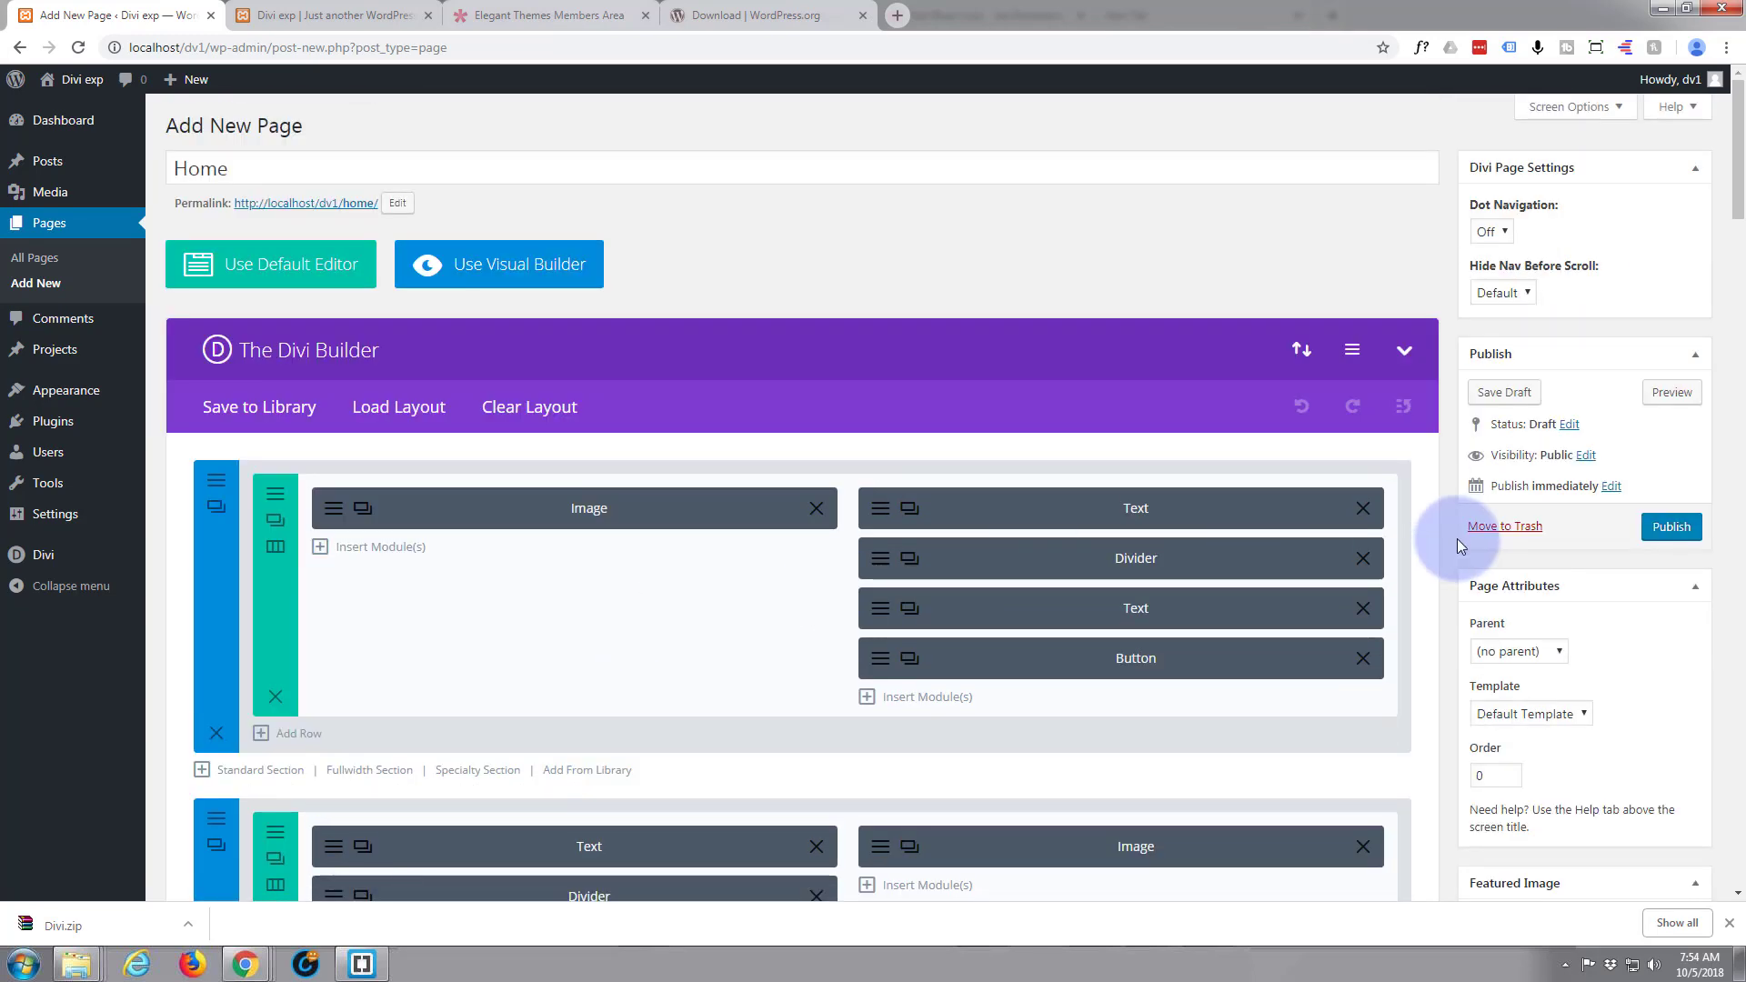
pyautogui.click(1671, 527)
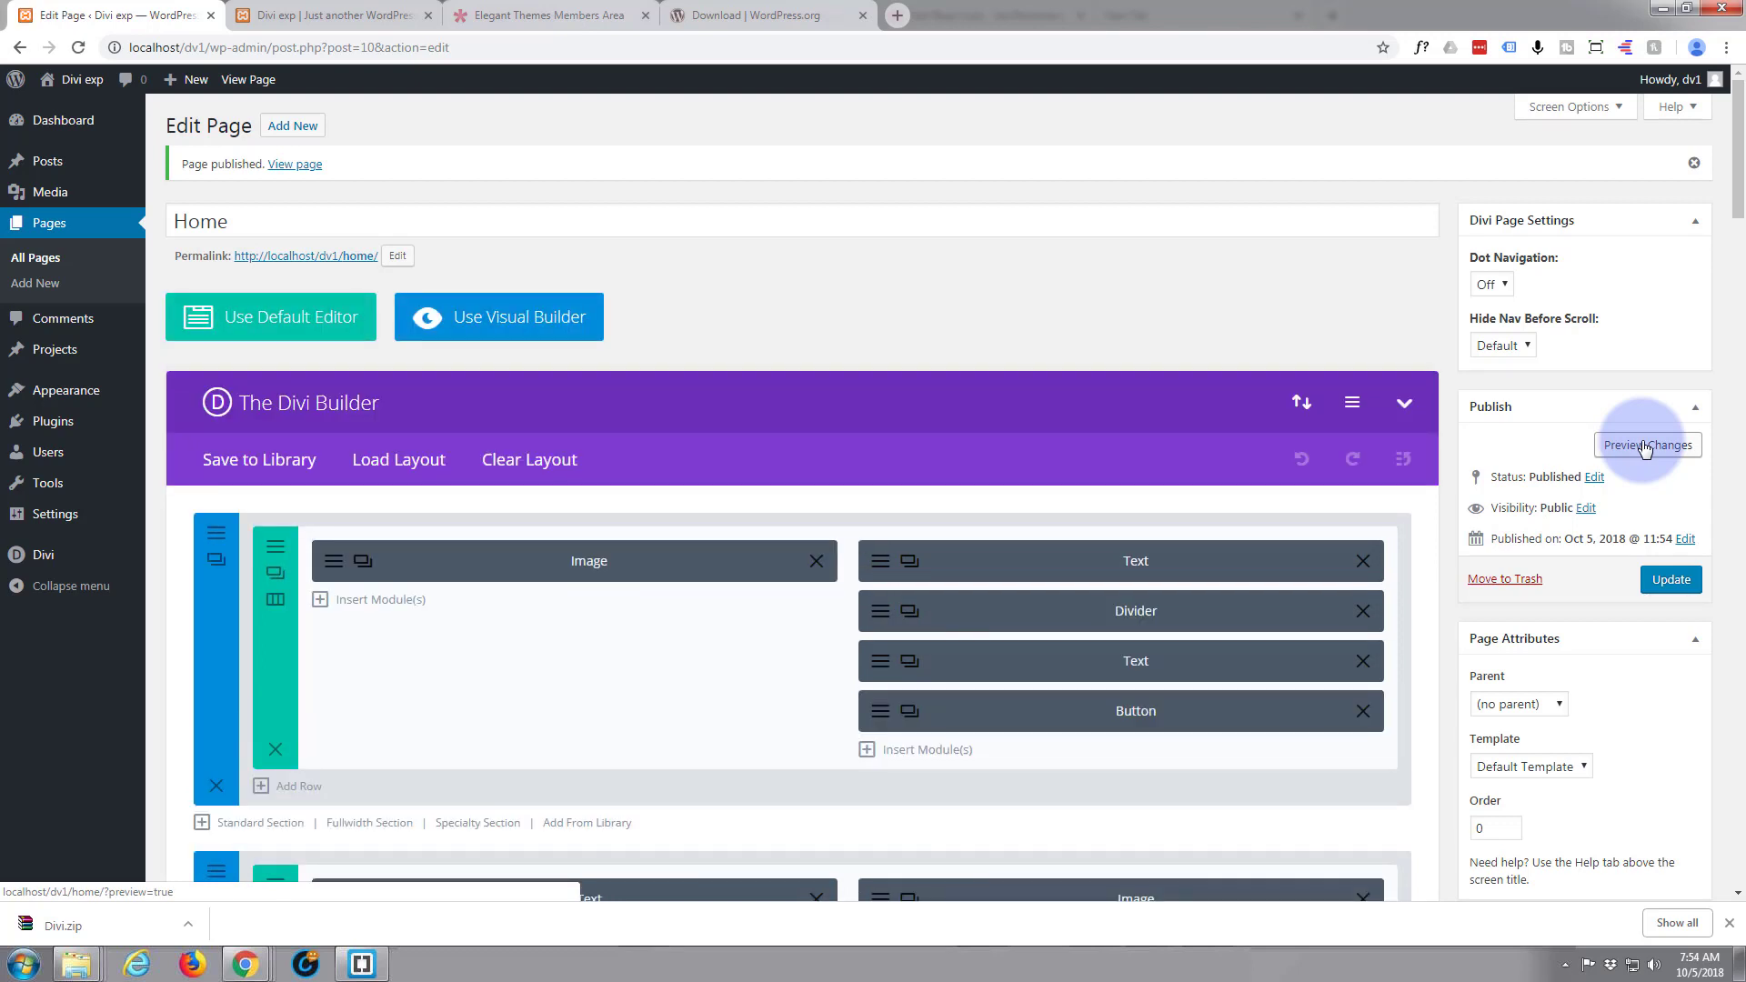
# Preview the published Home page and examine its sections from the High Fashion header down to the newsletter form
pyautogui.click(1646, 447)
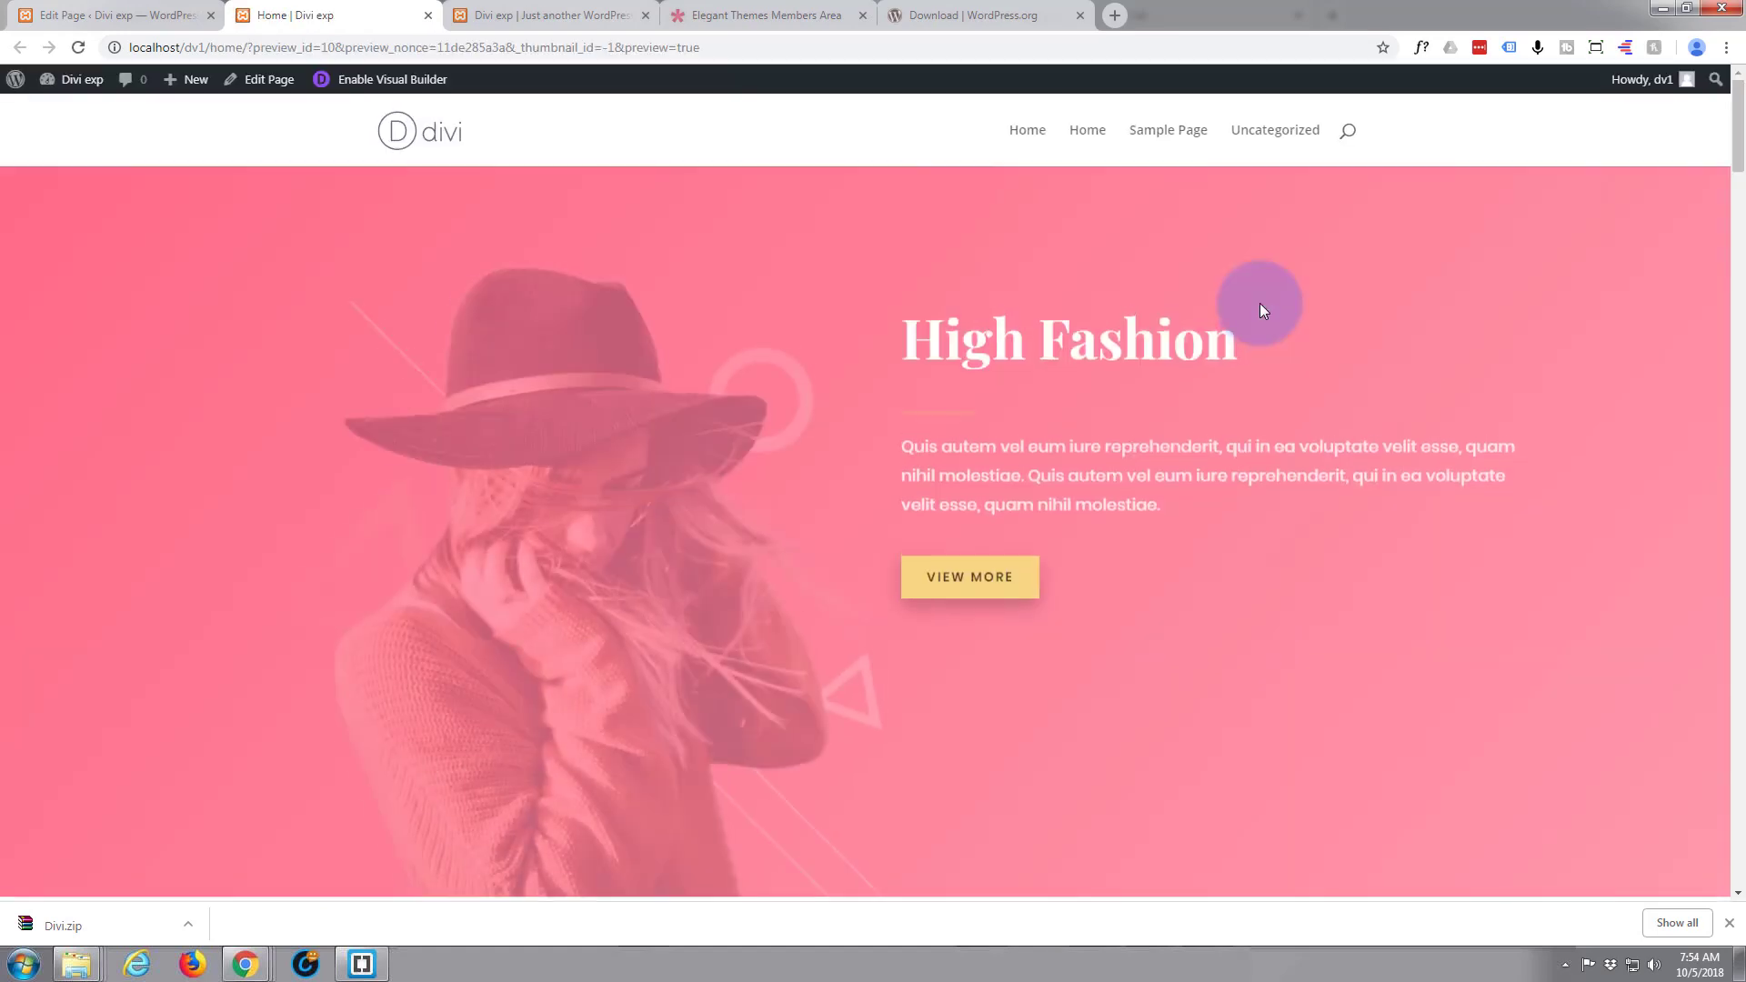
pyautogui.scroll(-6, 1040, 472)
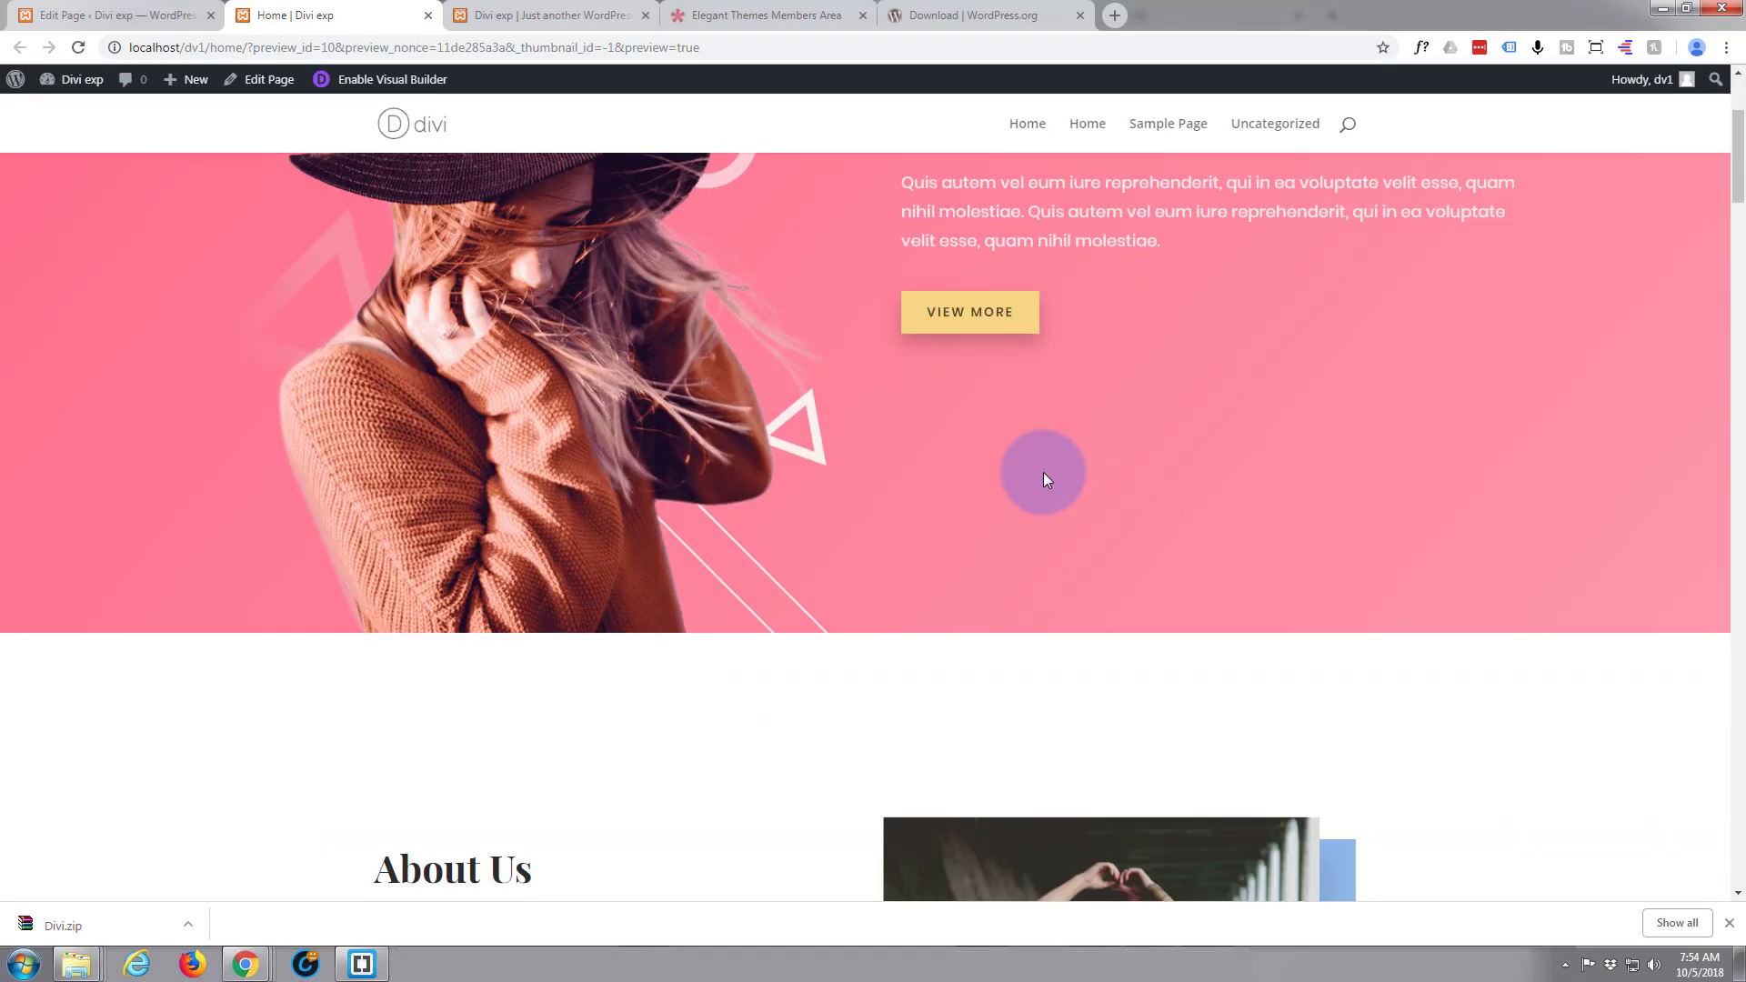
pyautogui.scroll(-13, 1044, 472)
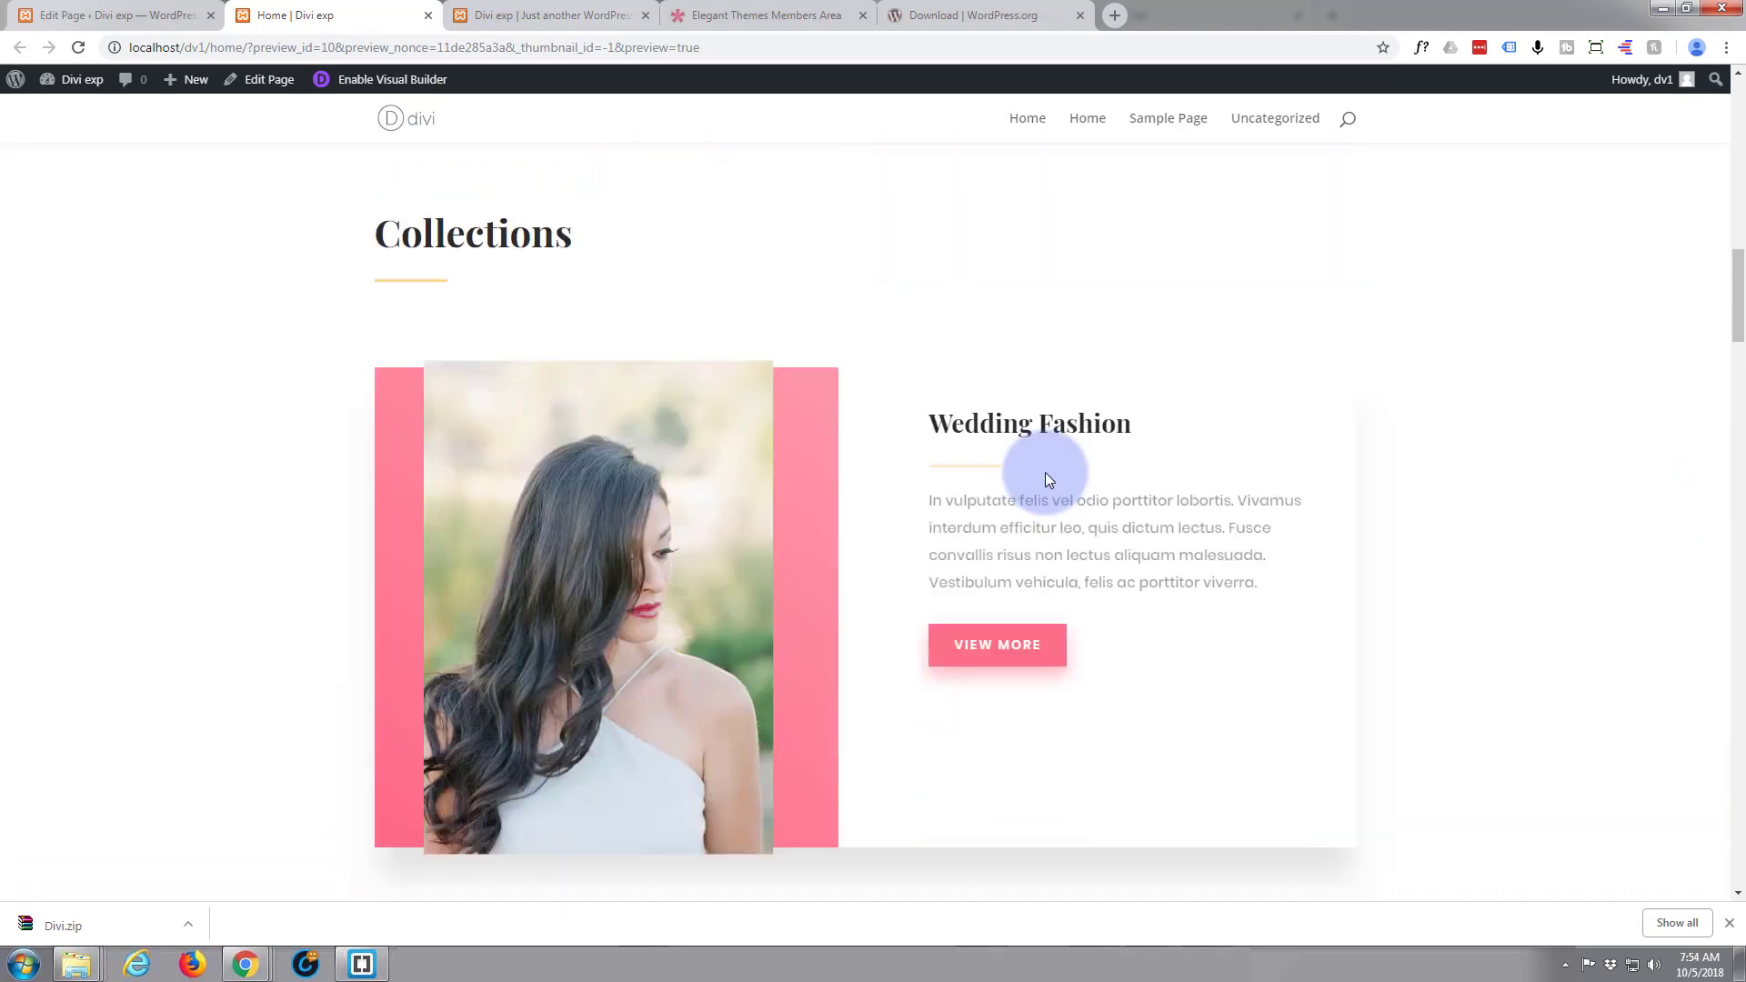
pyautogui.scroll(-12, 1045, 472)
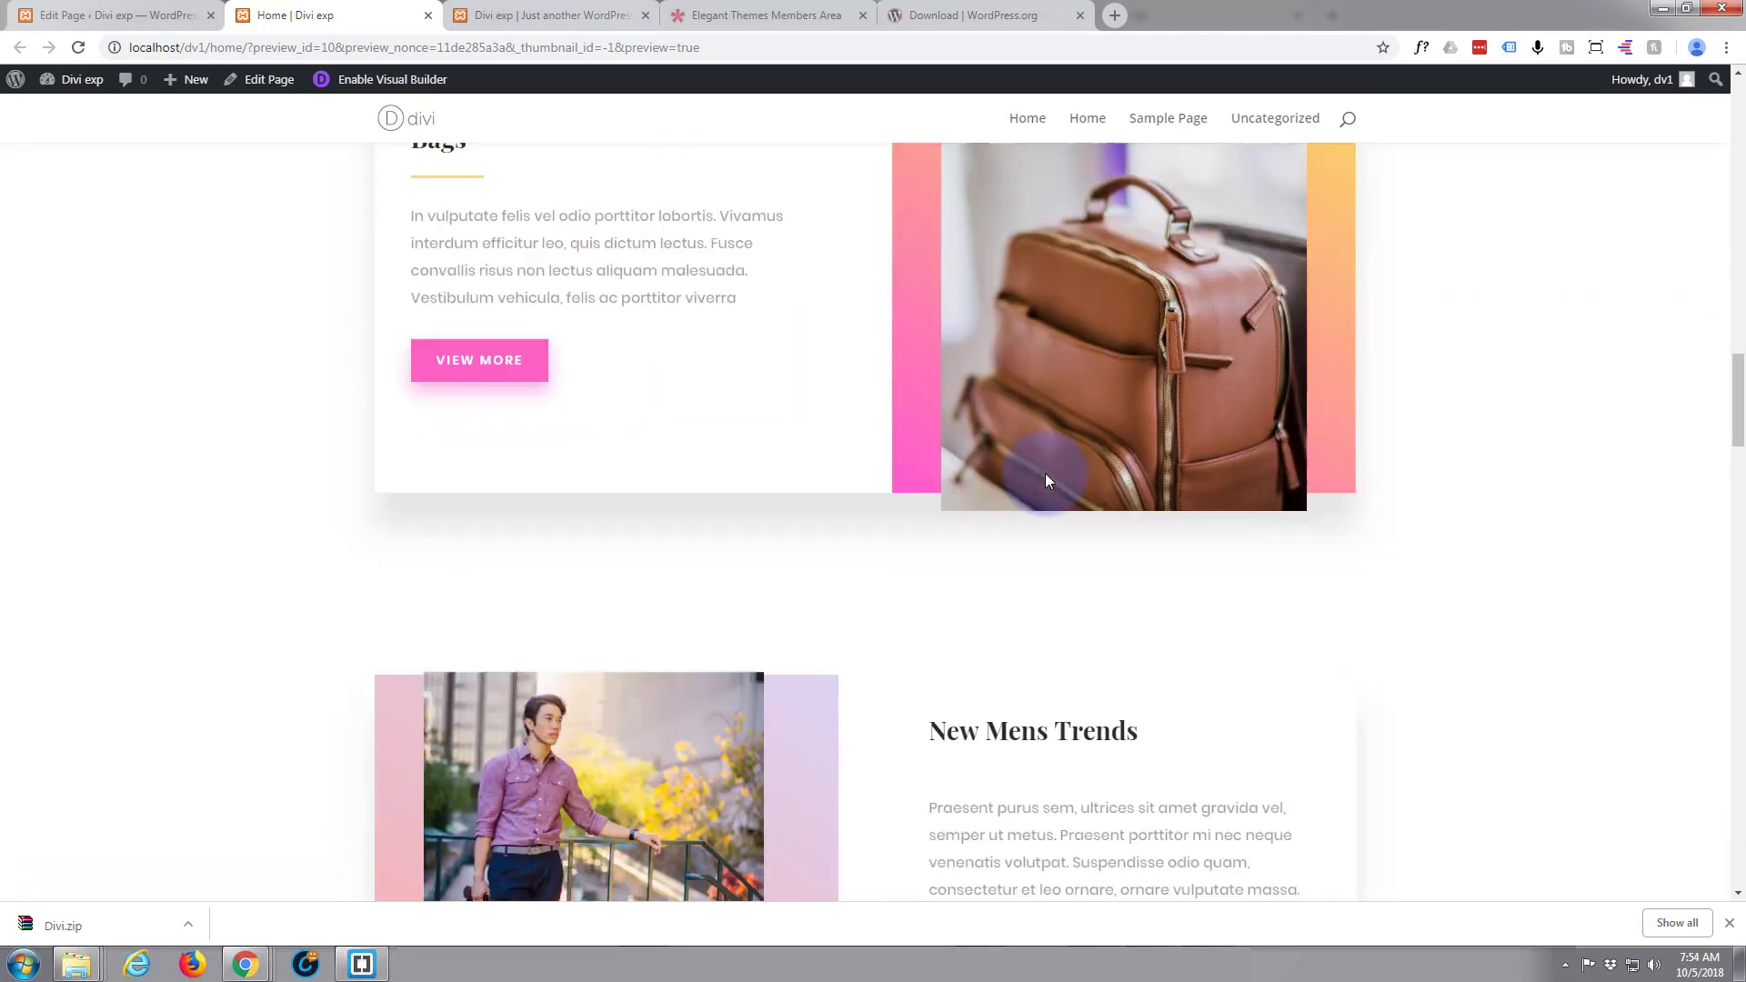
pyautogui.scroll(-11, 1045, 473)
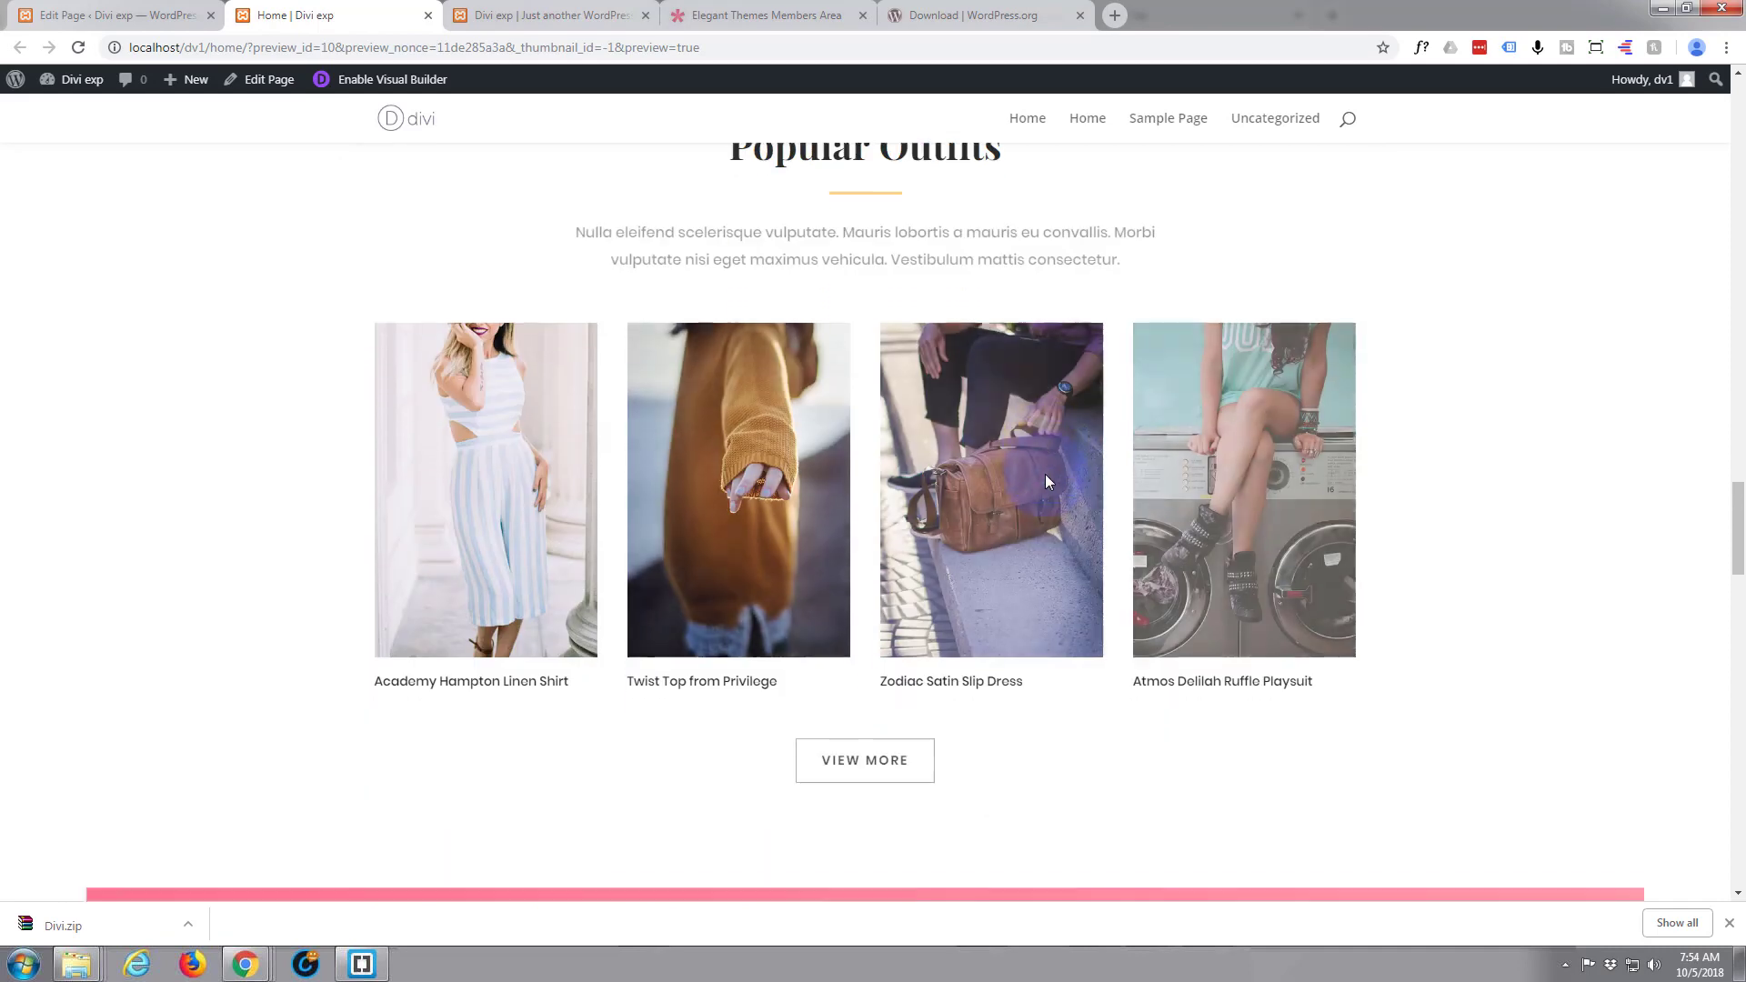
pyautogui.scroll(-9, 1045, 472)
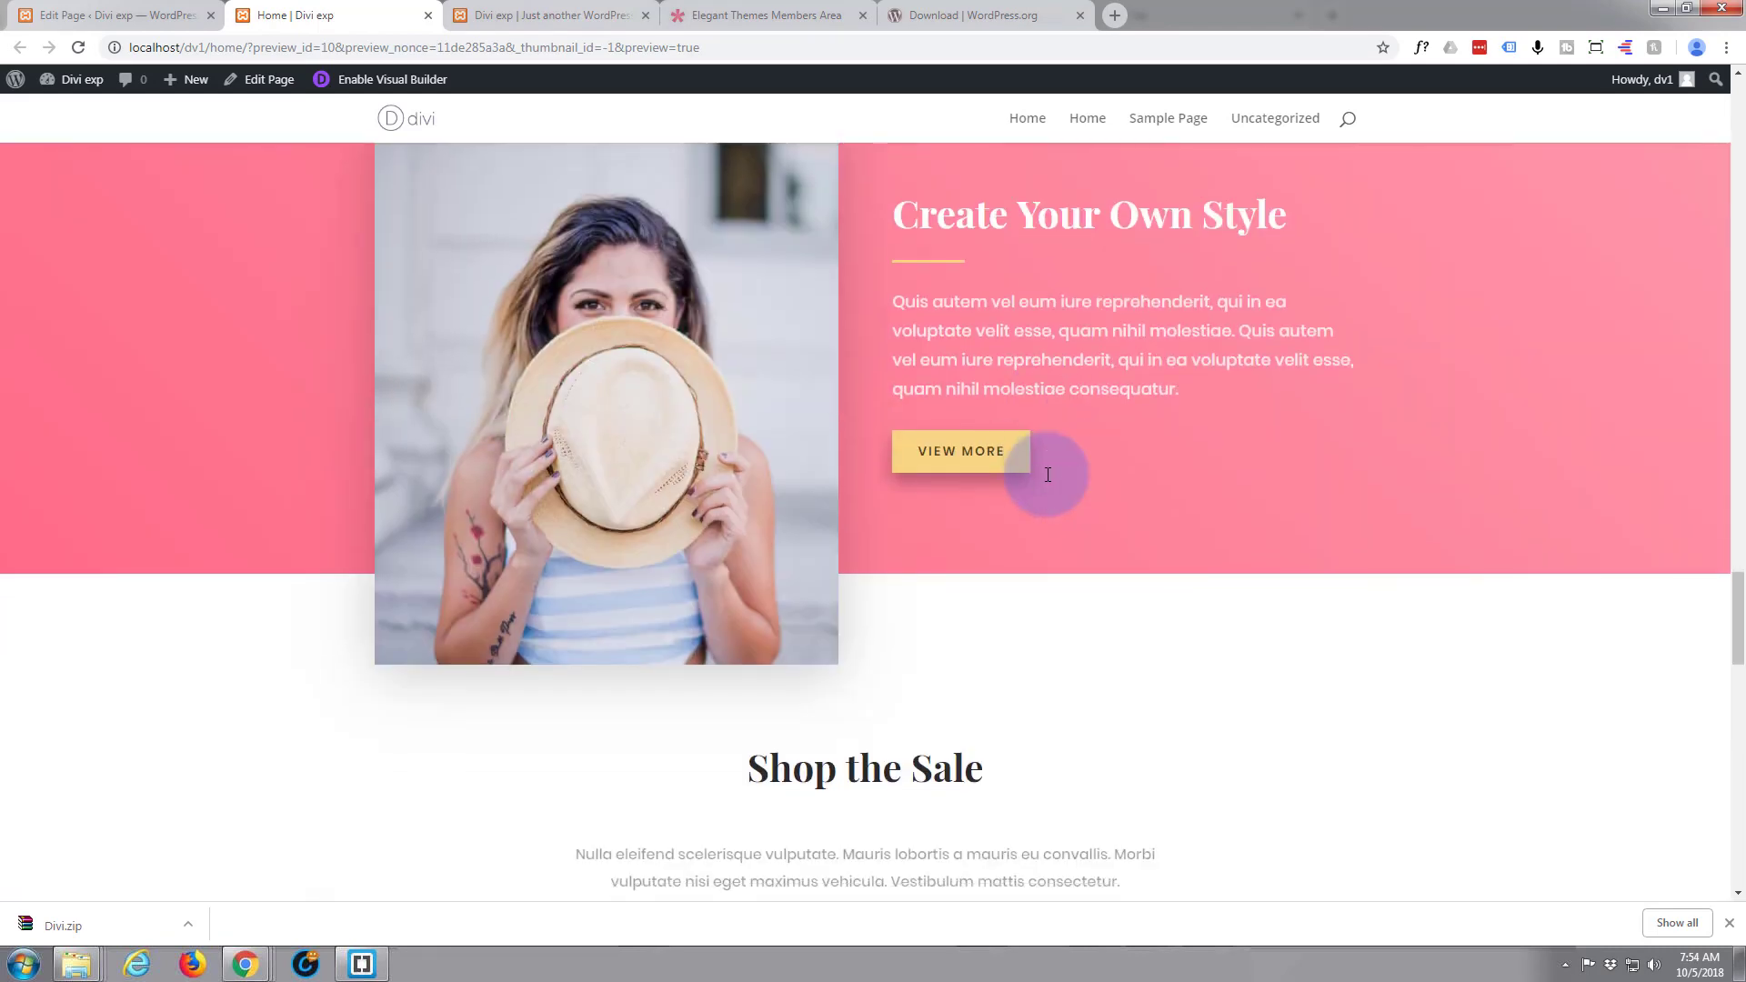
pyautogui.scroll(-6, 1046, 473)
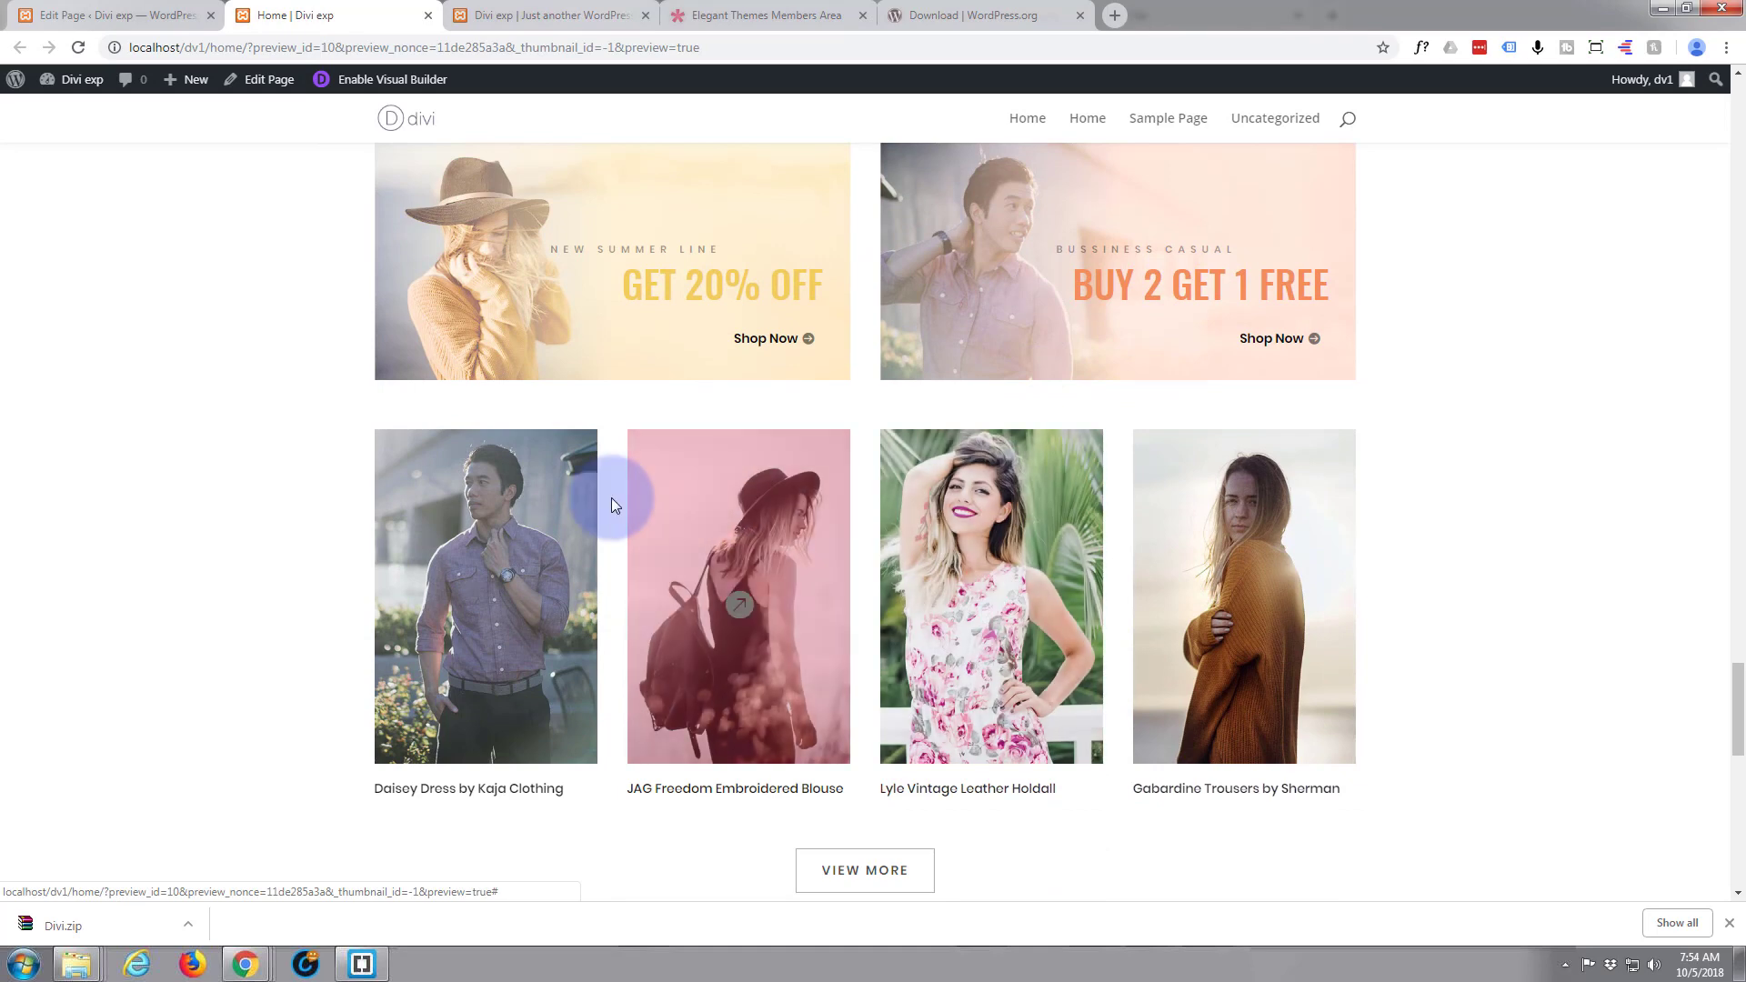
pyautogui.scroll(-12, 272, 520)
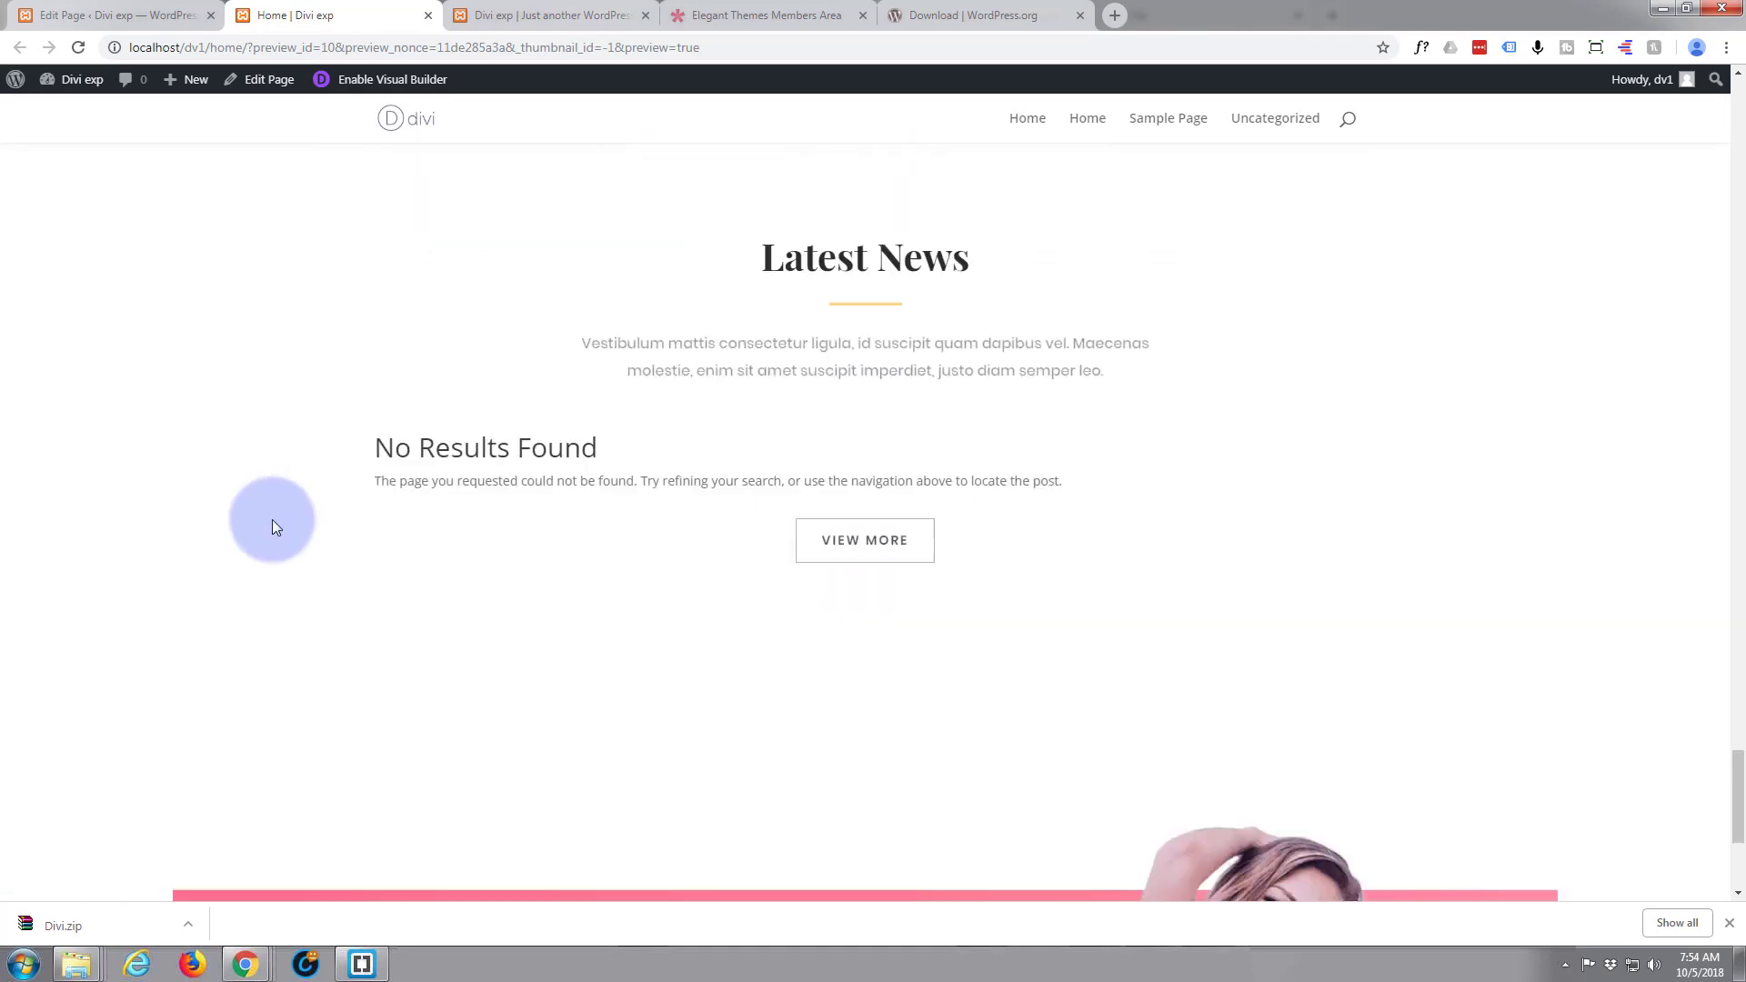
pyautogui.scroll(-2, 272, 524)
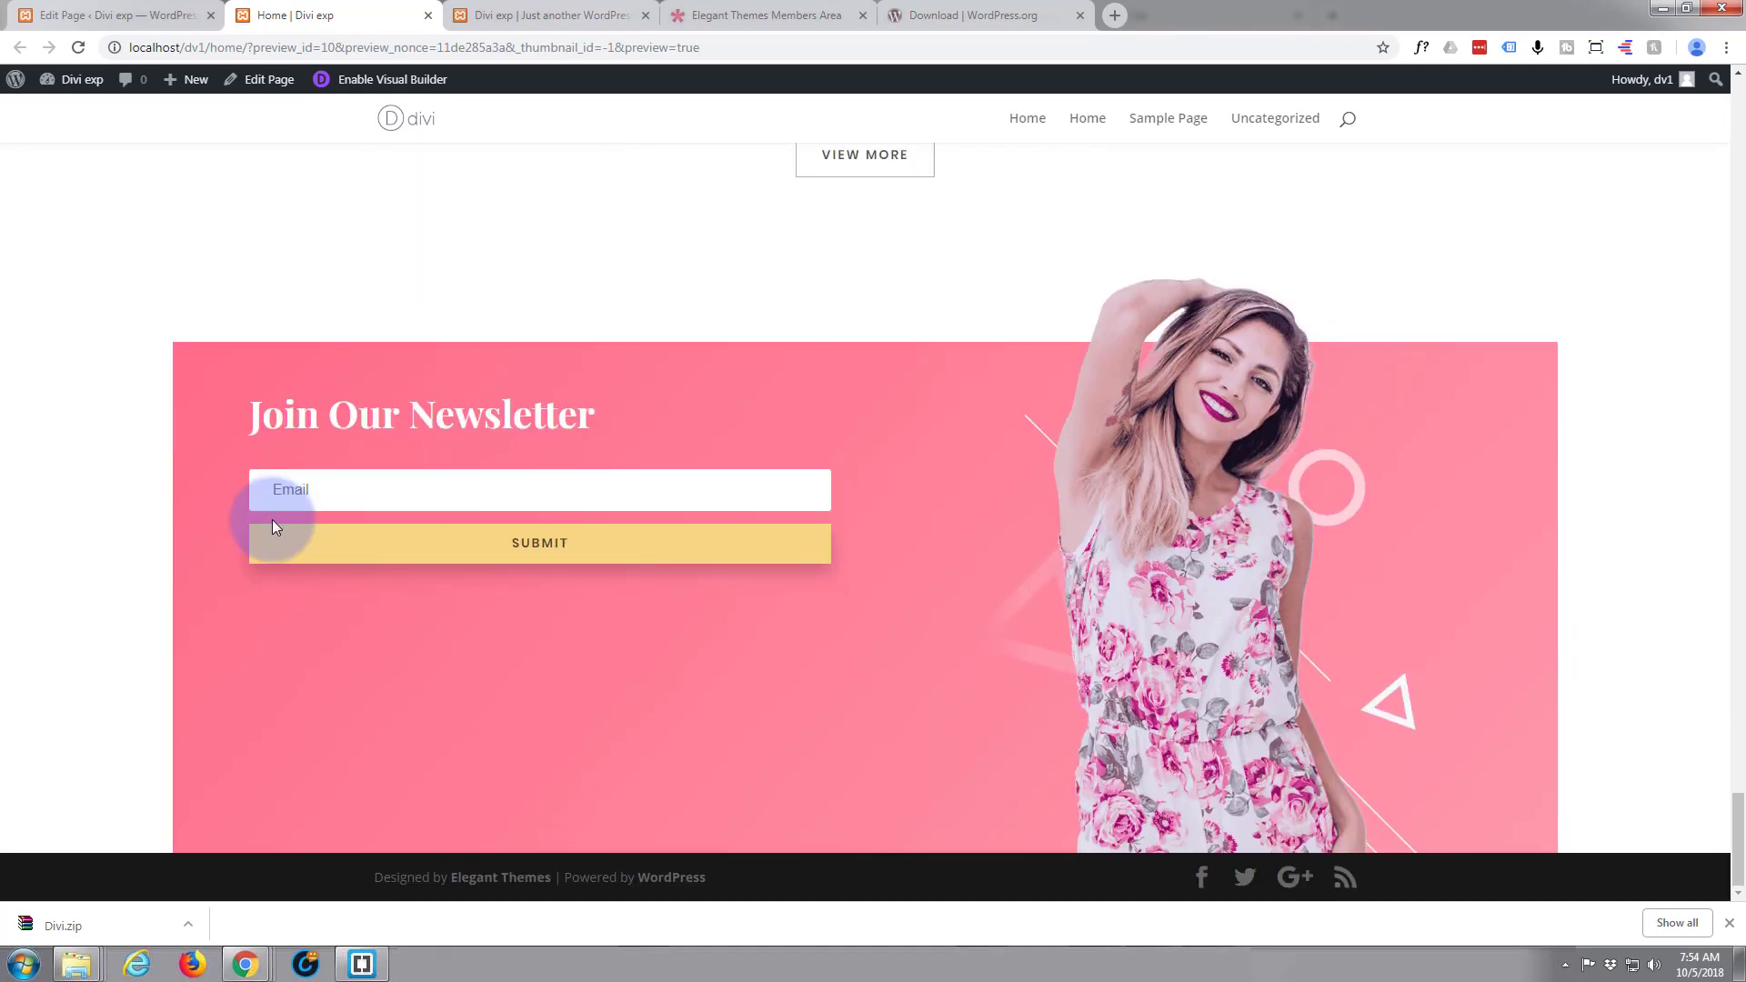
pyautogui.scroll(4, 278, 525)
pyautogui.scroll(2, 281, 526)
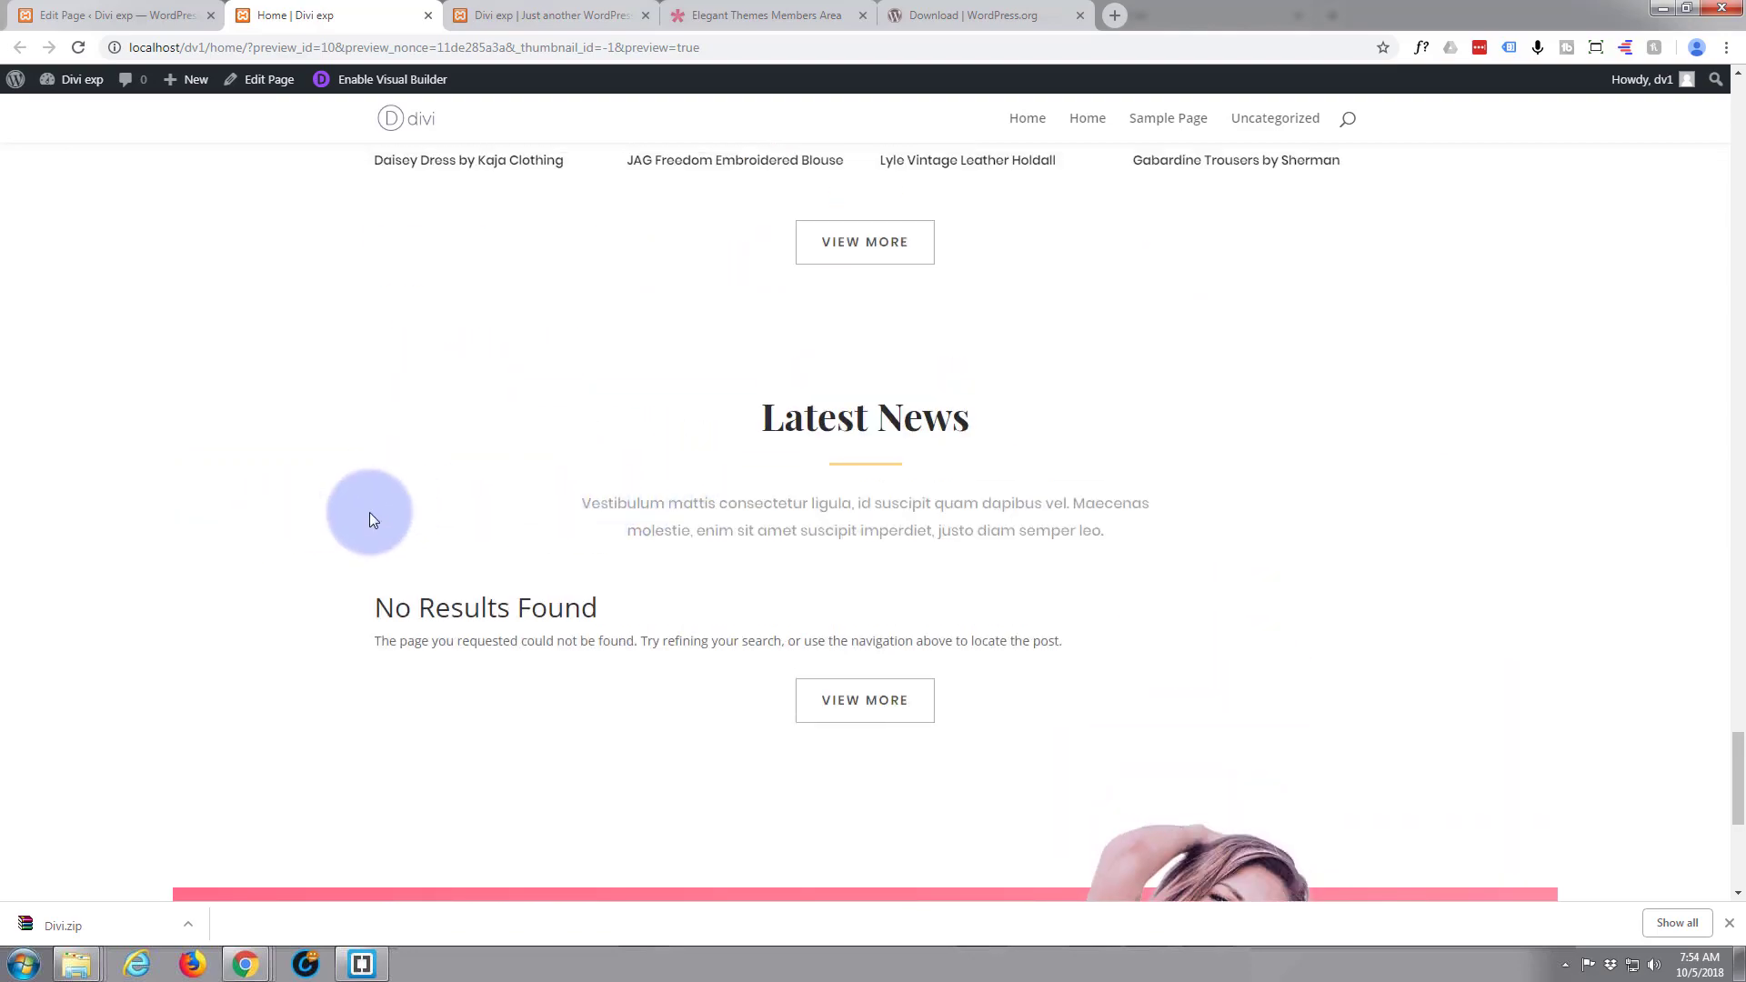
pyautogui.scroll(14, 369, 511)
pyautogui.scroll(16, 372, 511)
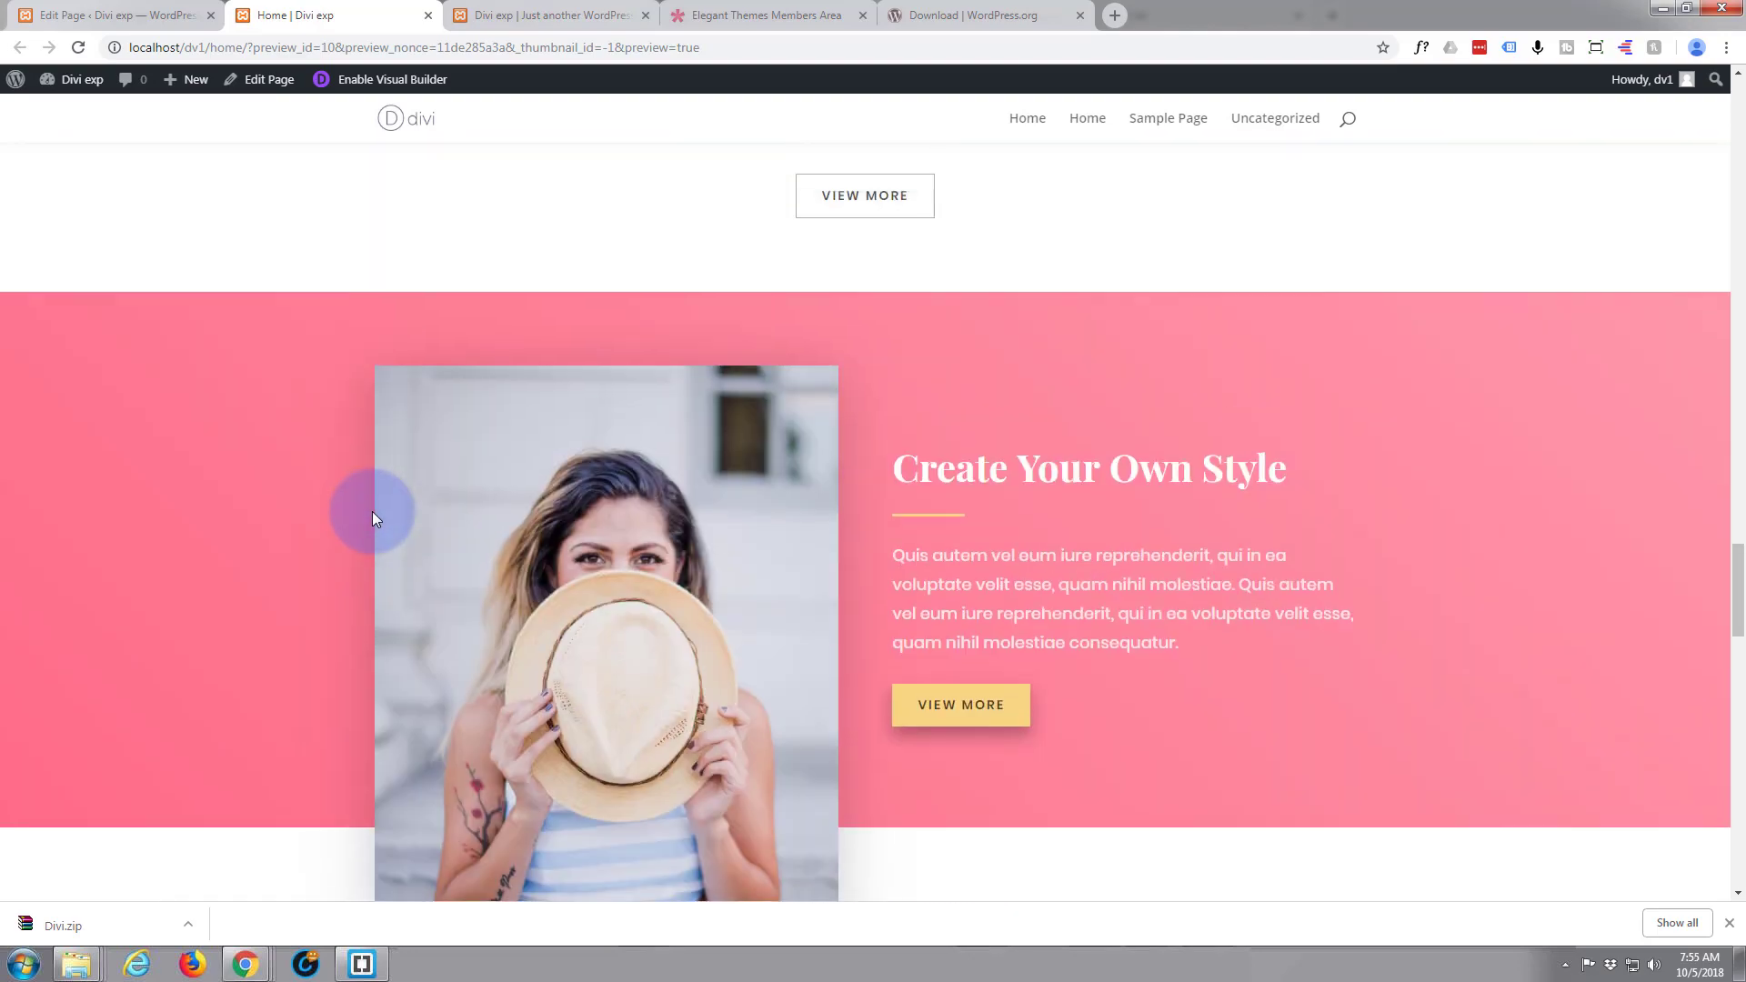
pyautogui.scroll(15, 373, 519)
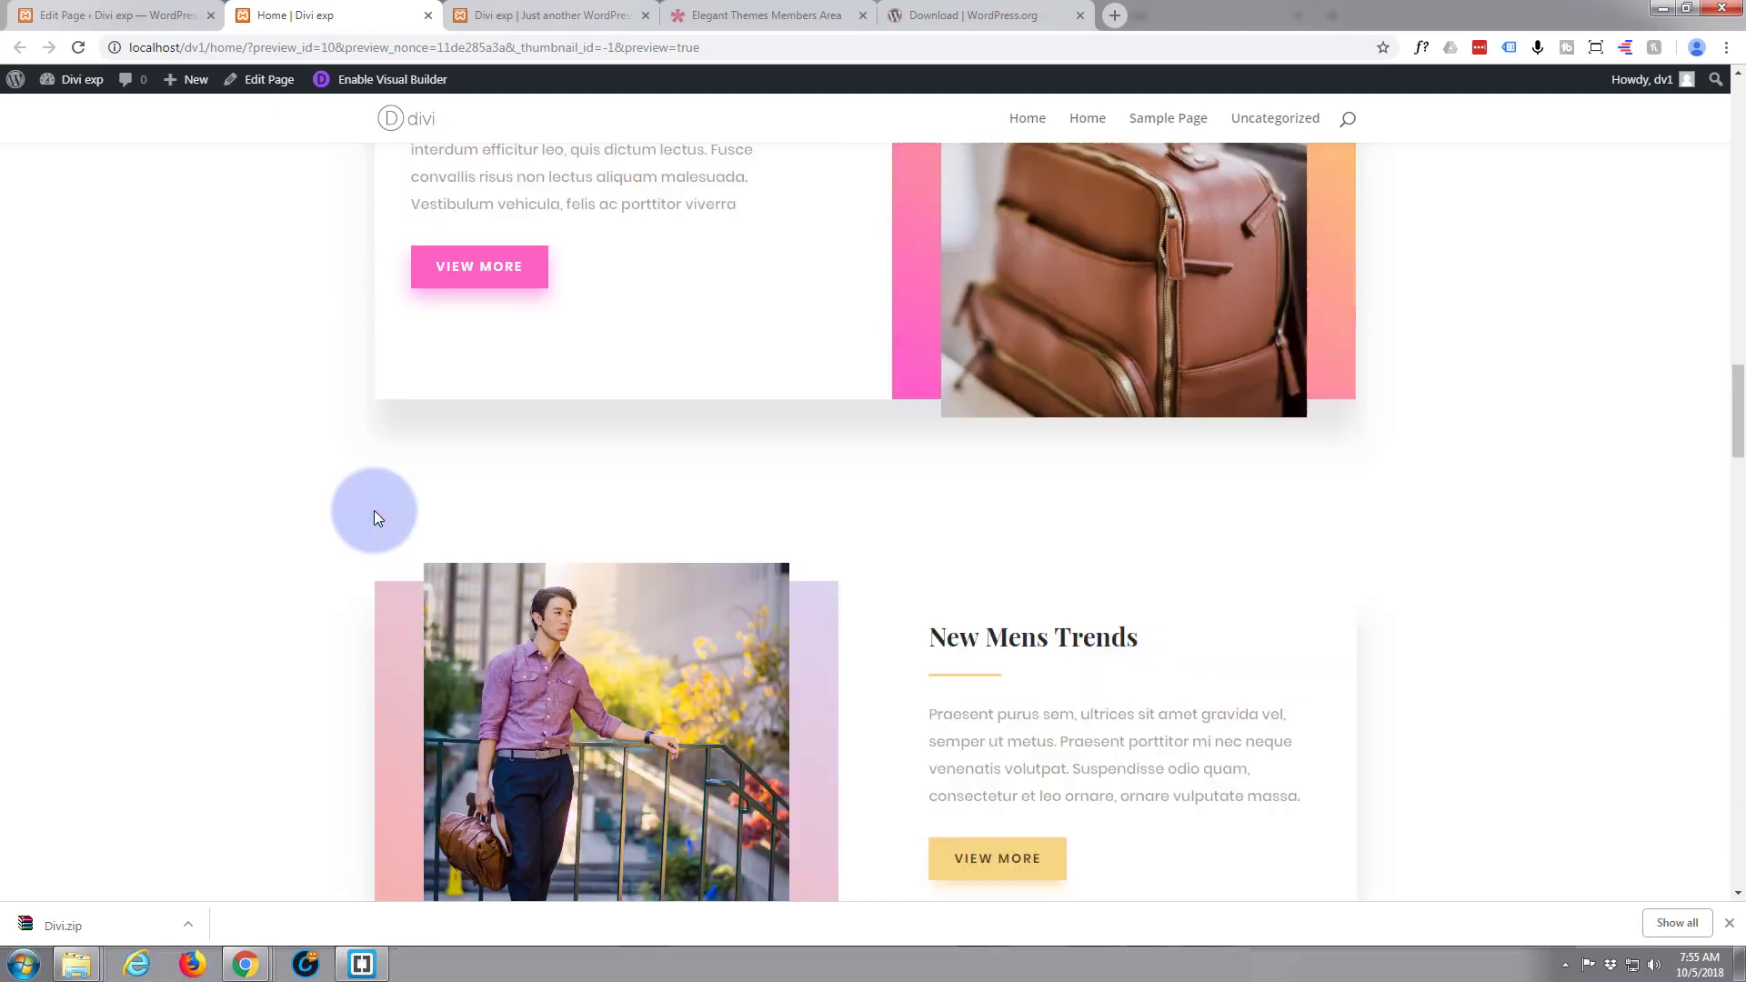
pyautogui.scroll(15, 378, 517)
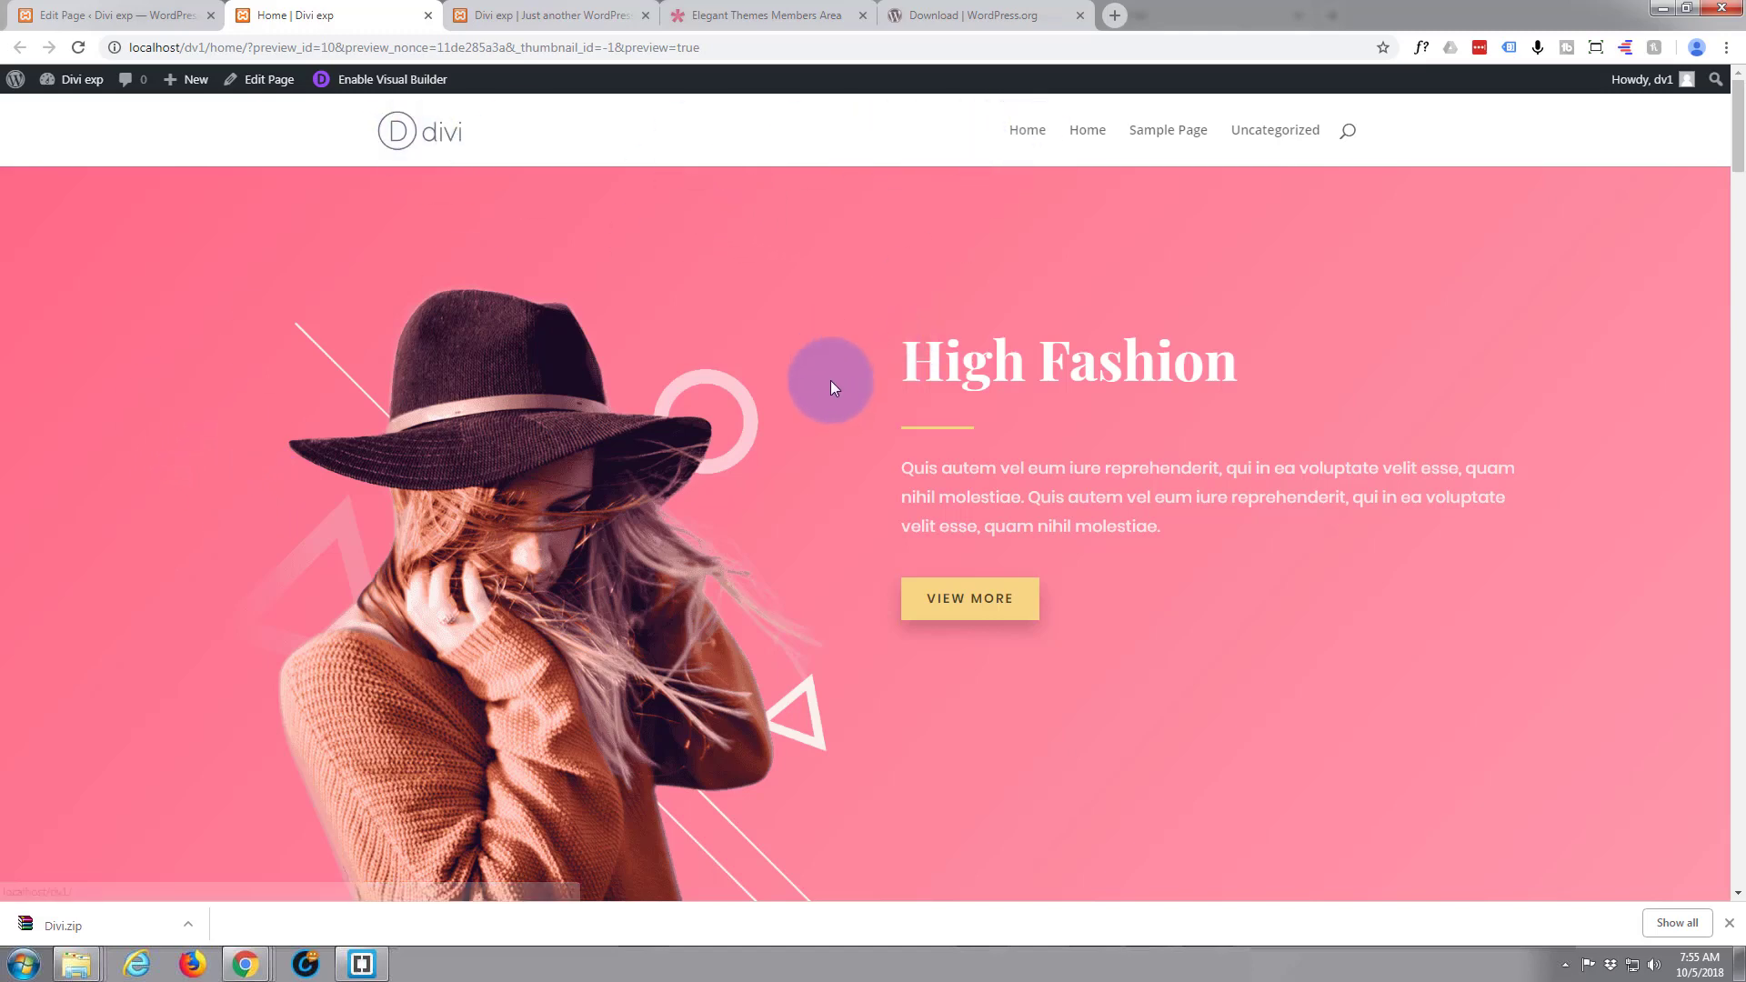
pyautogui.scroll(-12, 944, 362)
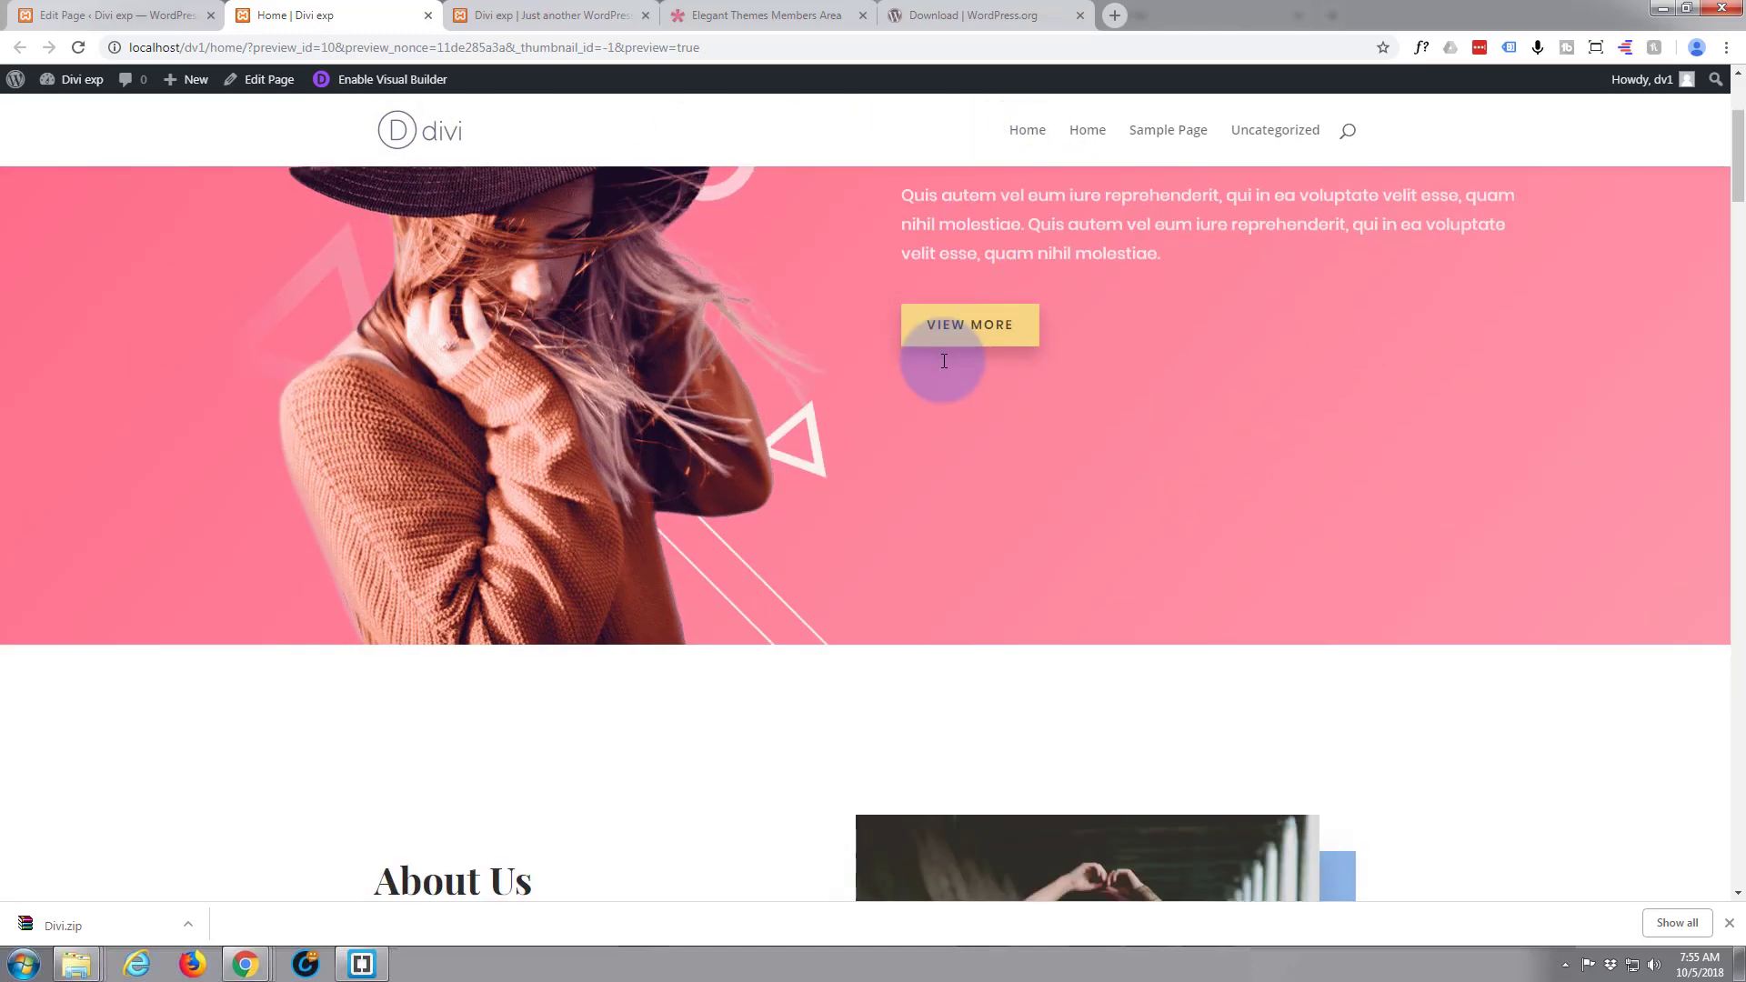
pyautogui.scroll(-9, 943, 362)
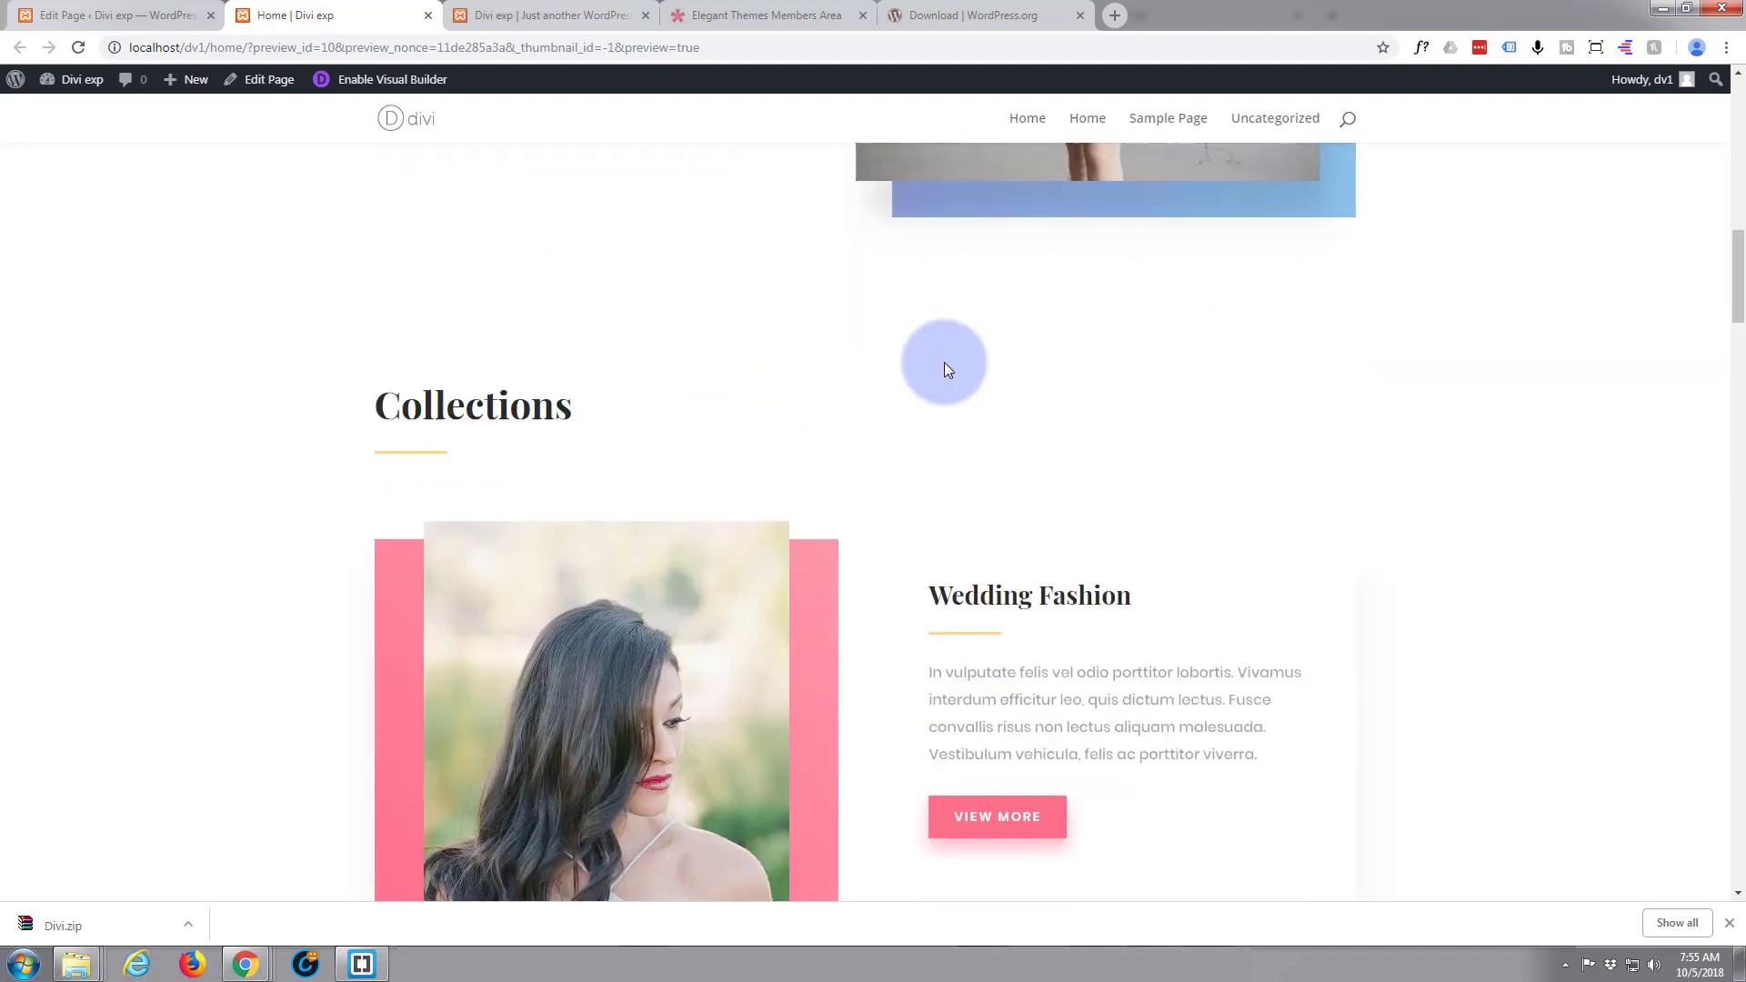
pyautogui.scroll(3, 944, 364)
pyautogui.scroll(15, 932, 391)
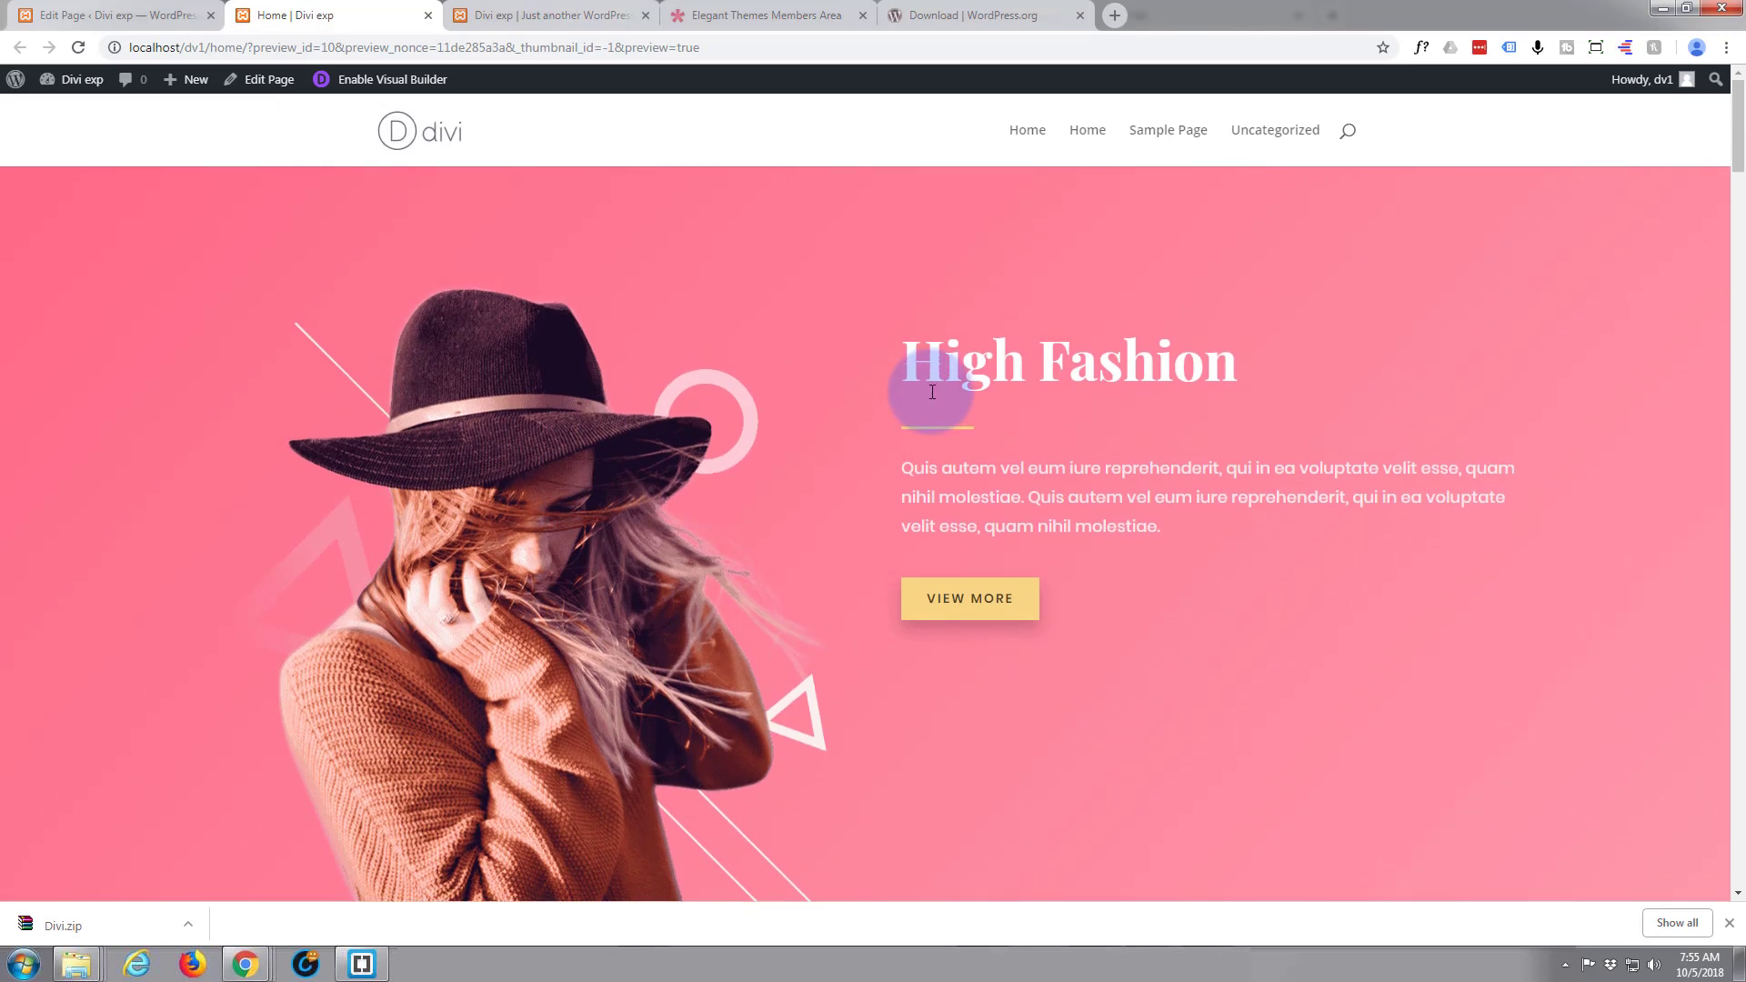
# Return to the page editor in the WordPress admin and open the Homepage Settings in Divi's theme customizer
pyautogui.click(125, 14)
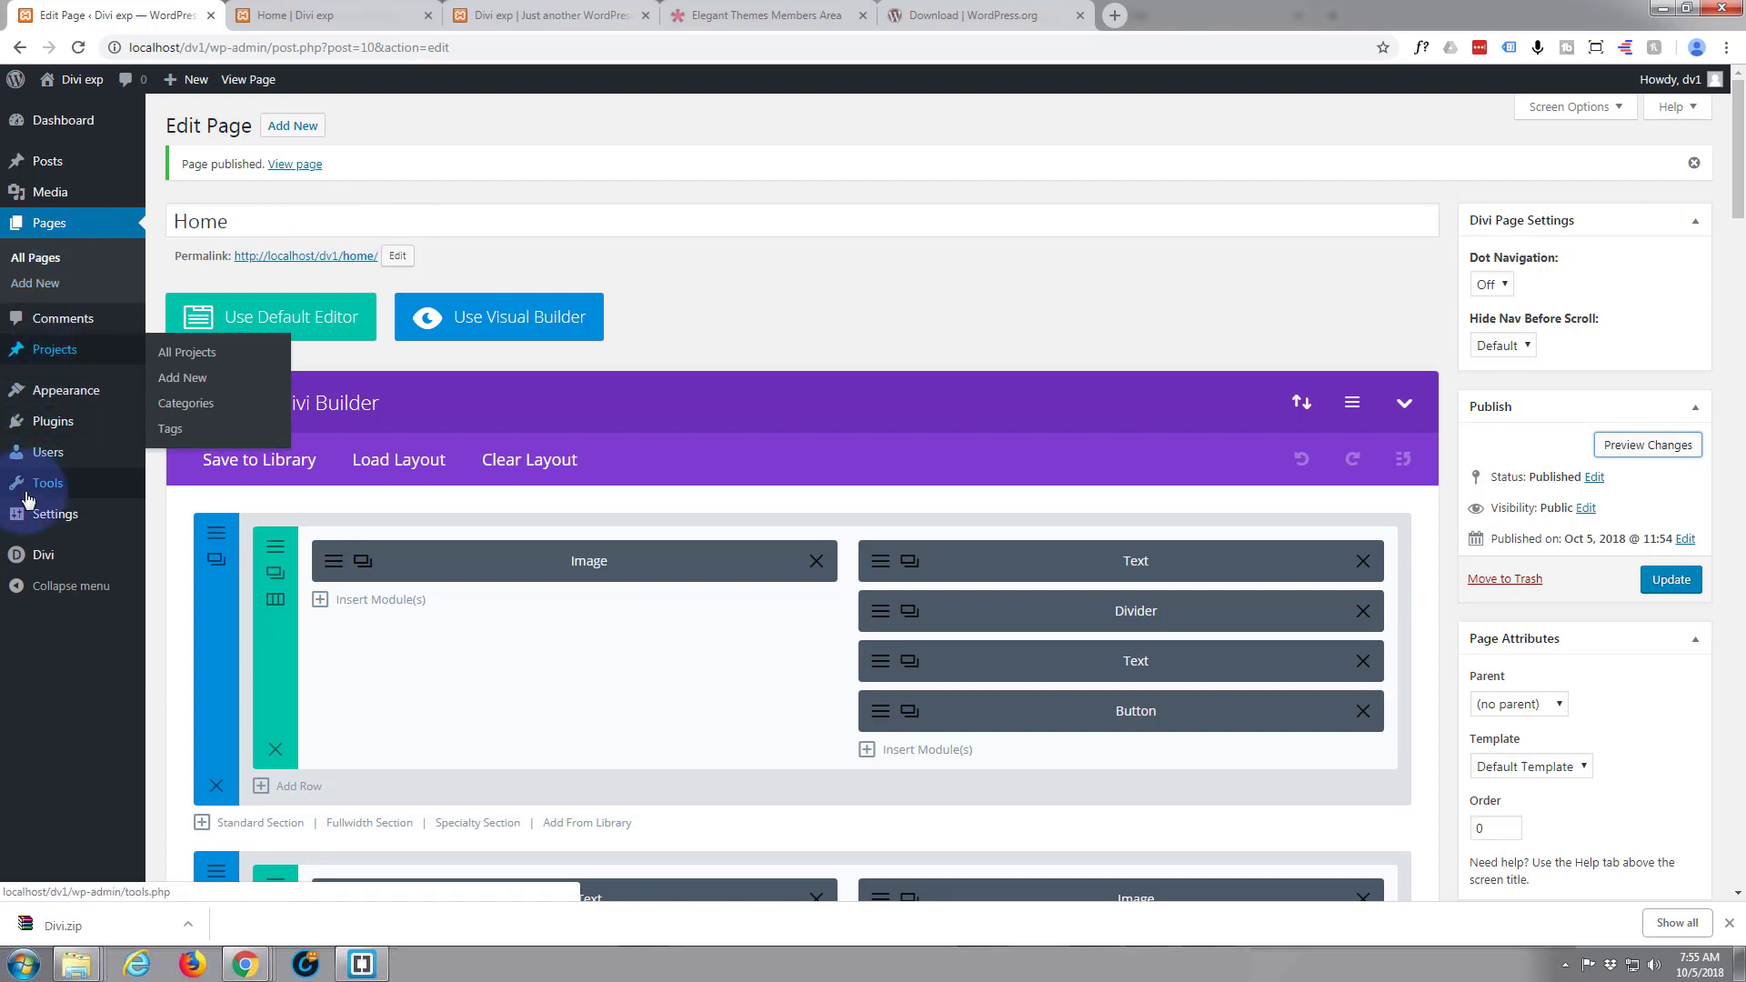
pyautogui.moveTo(30, 507)
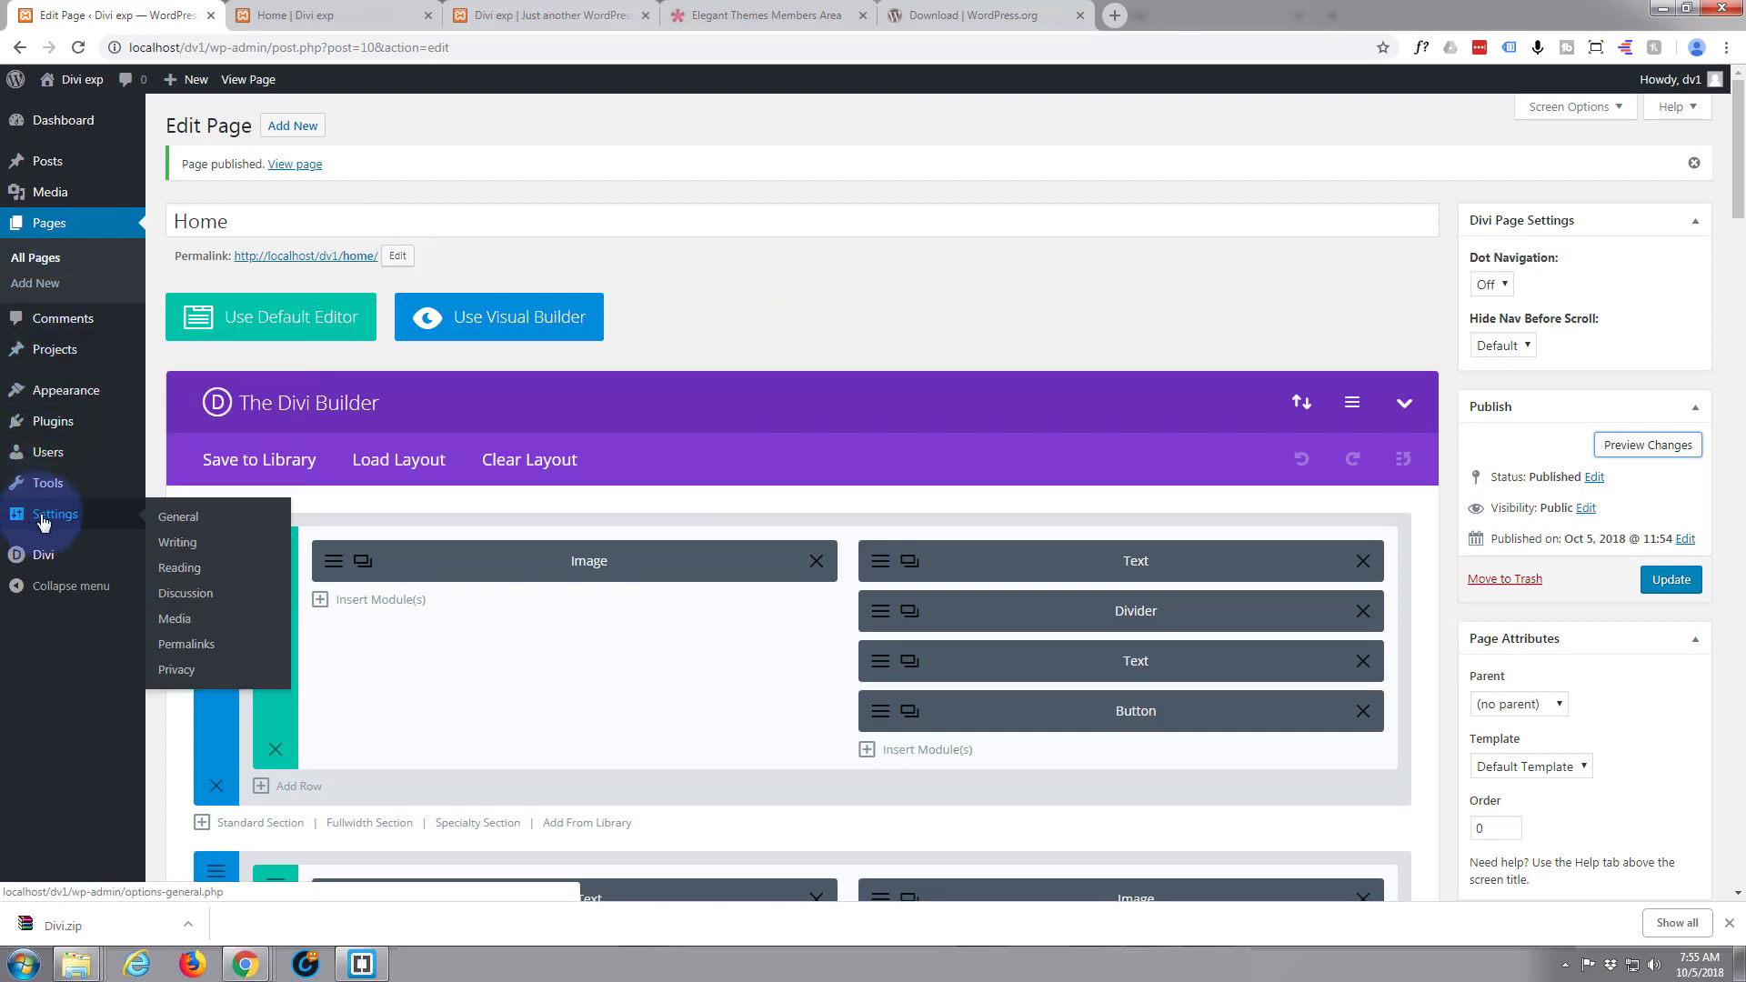
pyautogui.moveTo(35, 556)
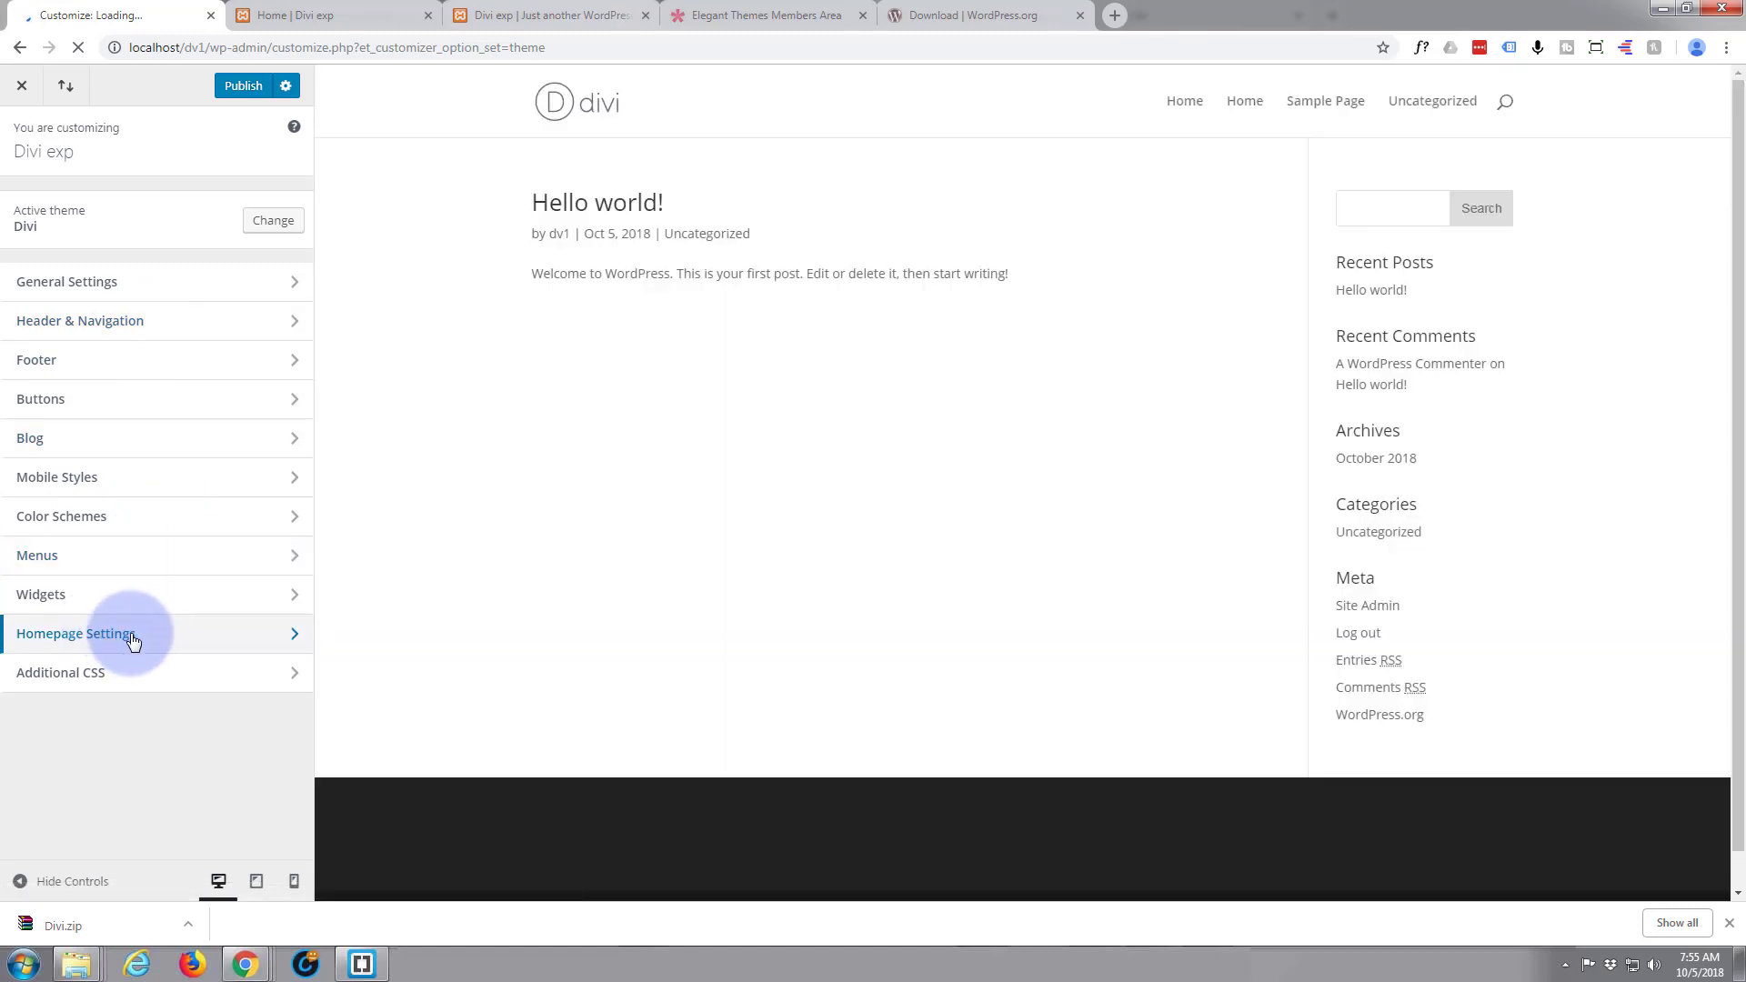
pyautogui.click(205, 643)
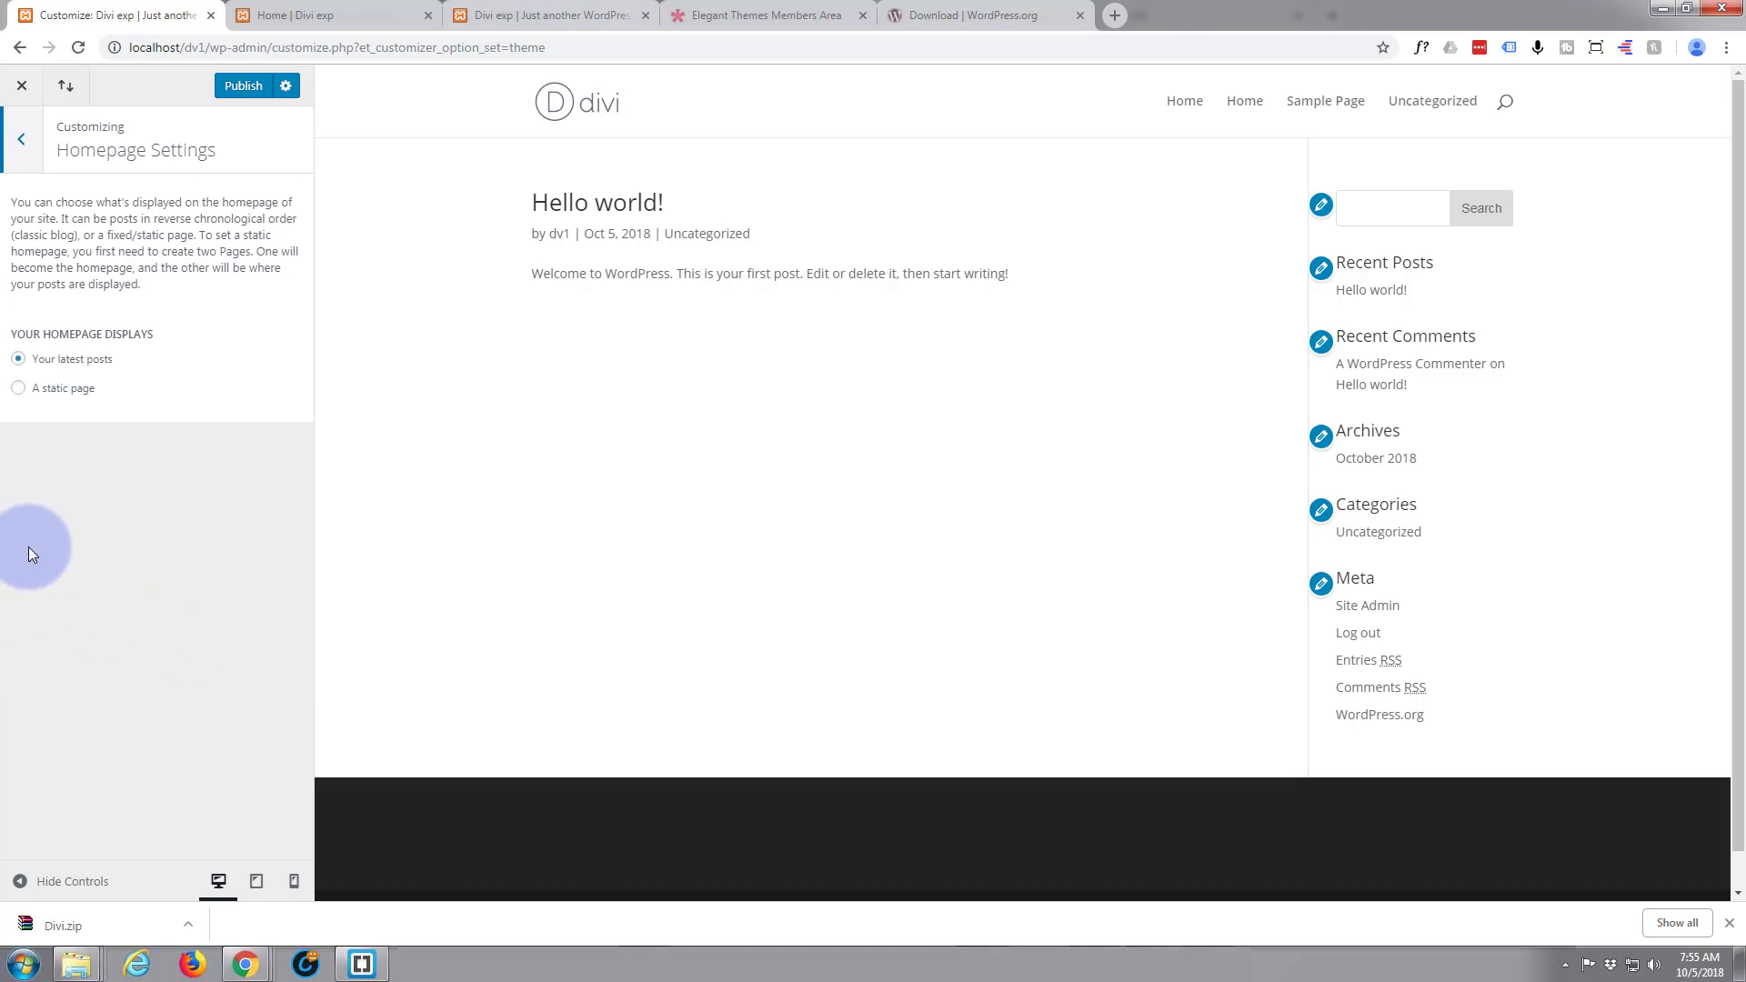
# Set the site's homepage to display a static page, using Home as the homepage
pyautogui.click(19, 390)
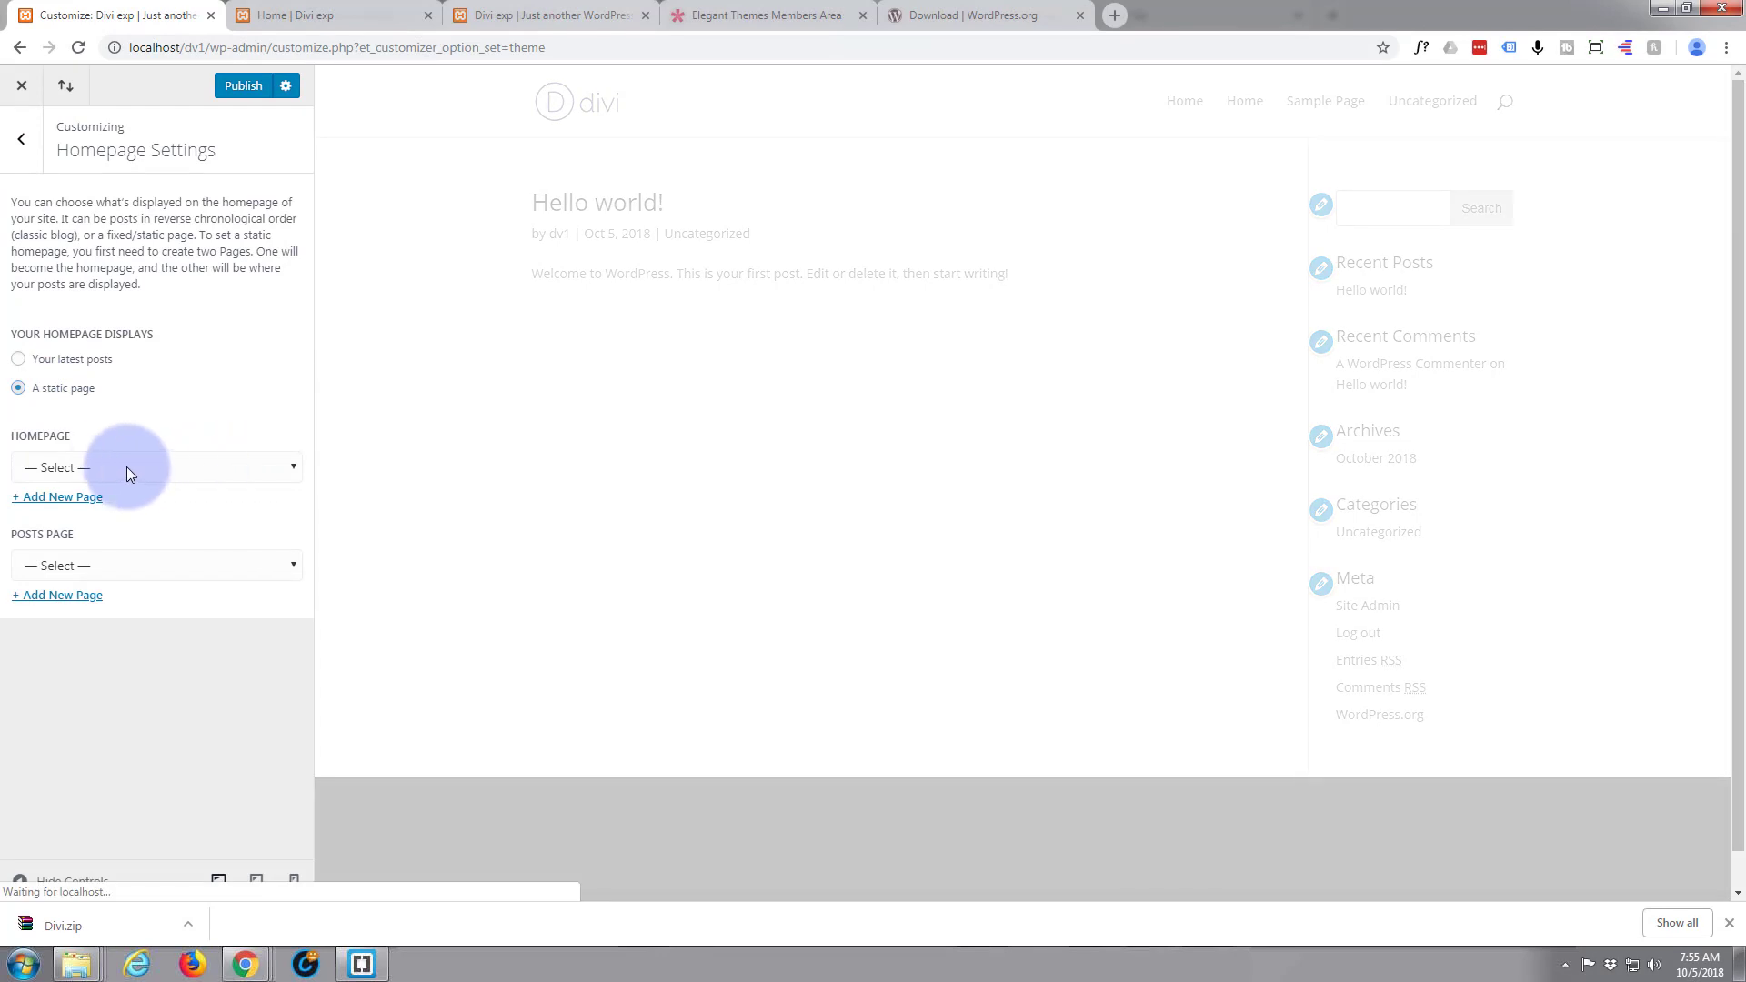
pyautogui.click(293, 468)
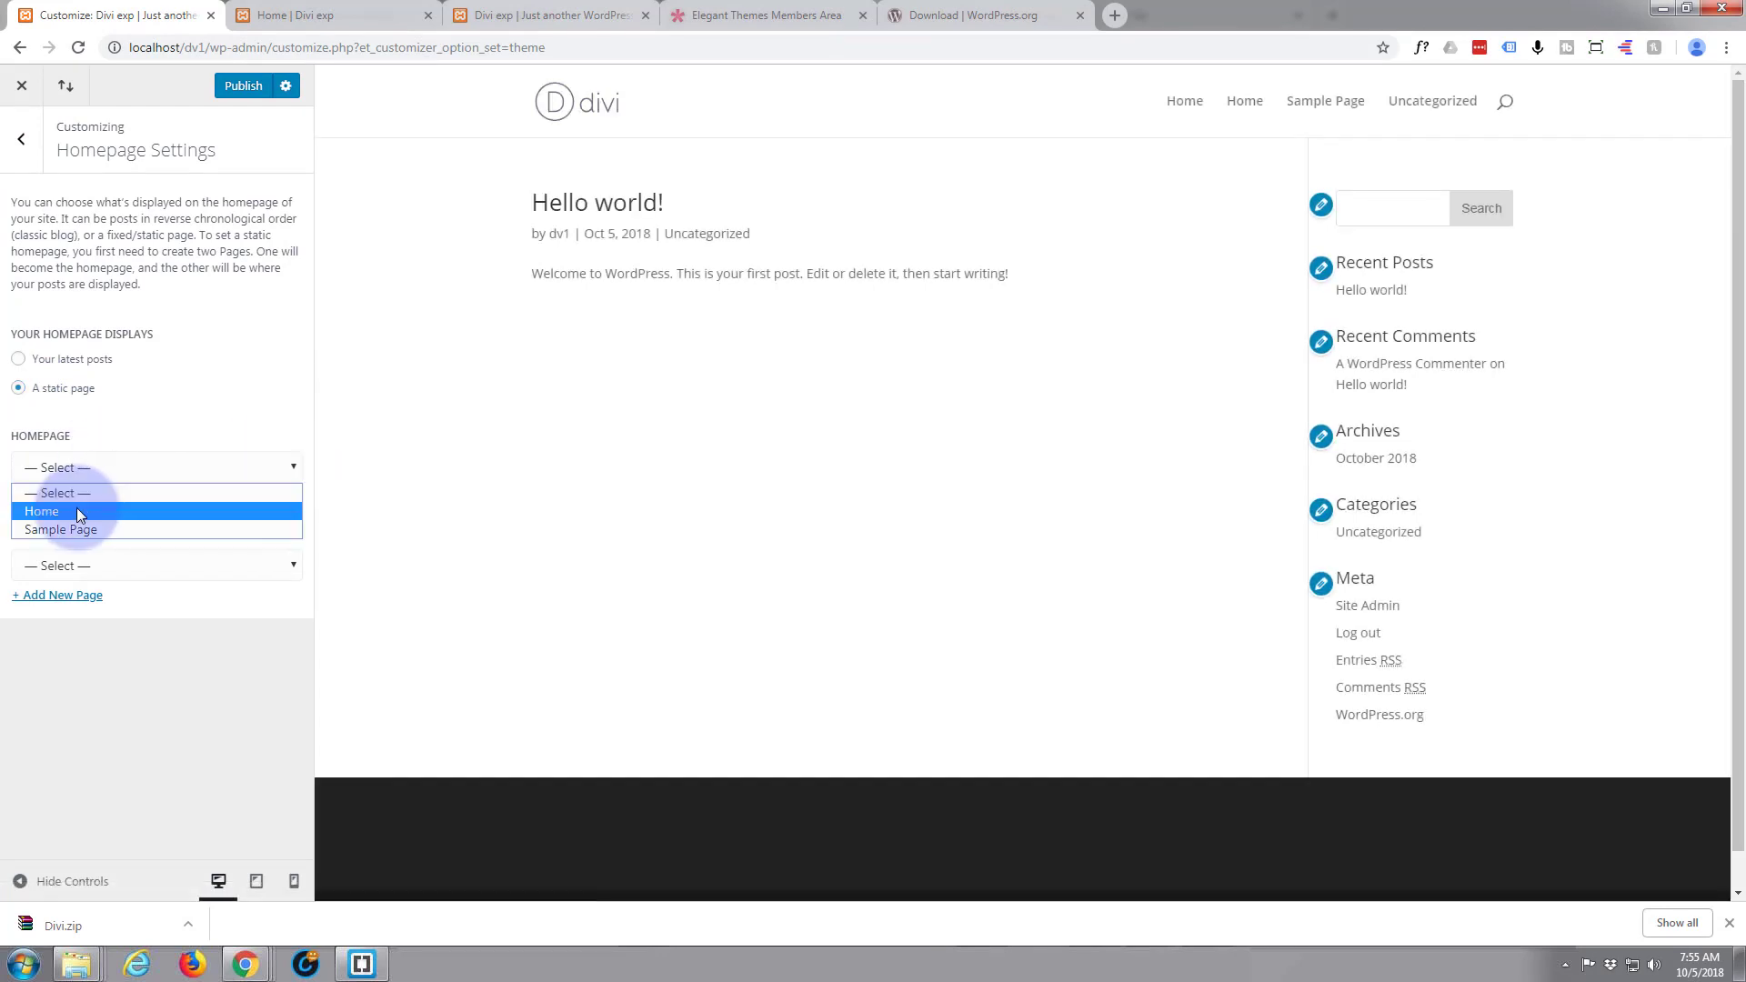
pyautogui.click(78, 512)
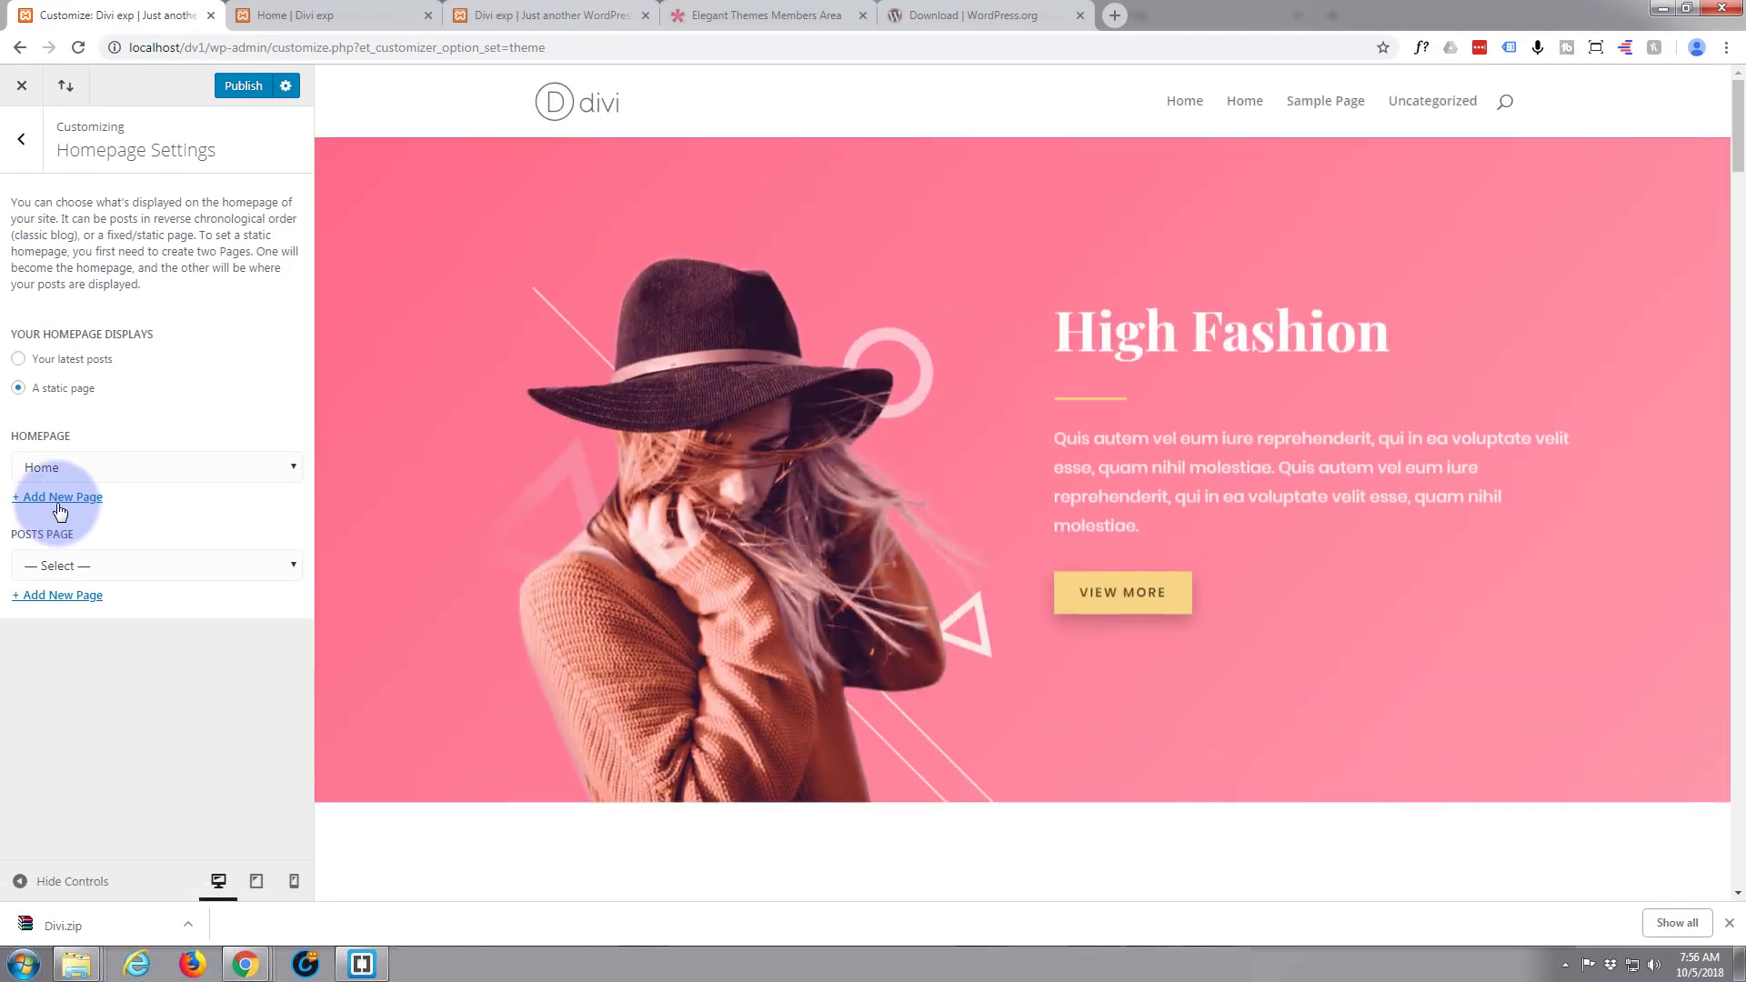
pyautogui.scroll(-10, 455, 493)
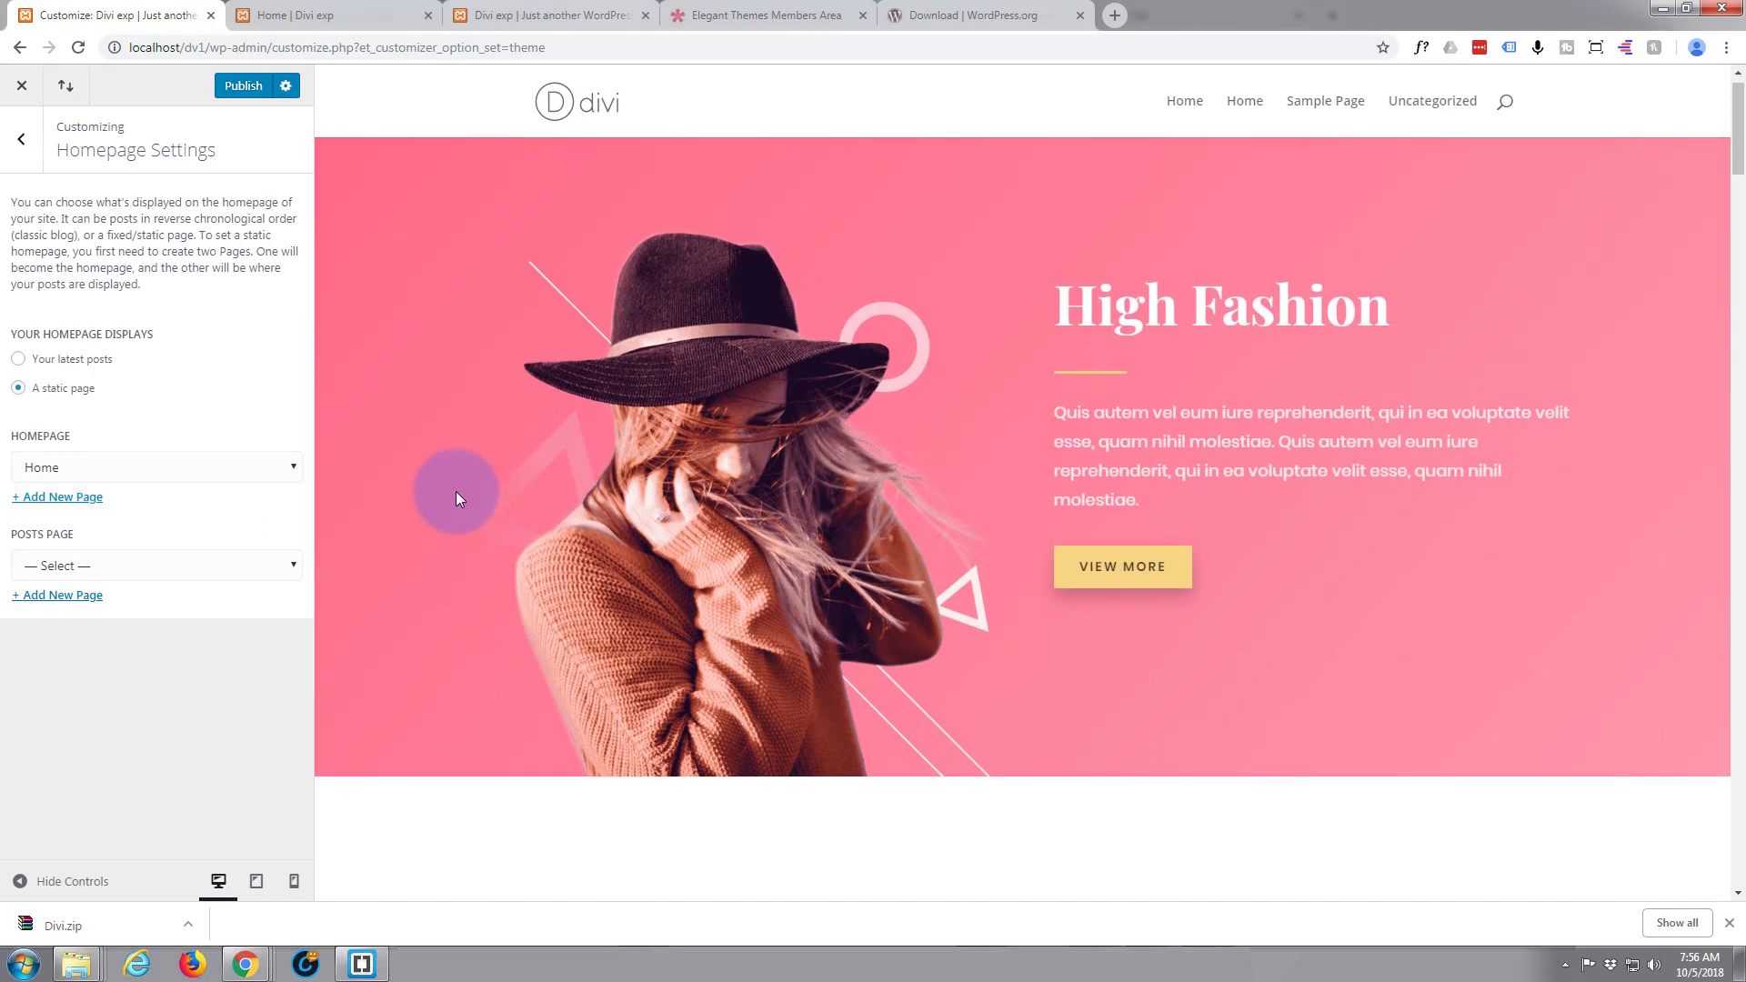
pyautogui.scroll(10, 455, 491)
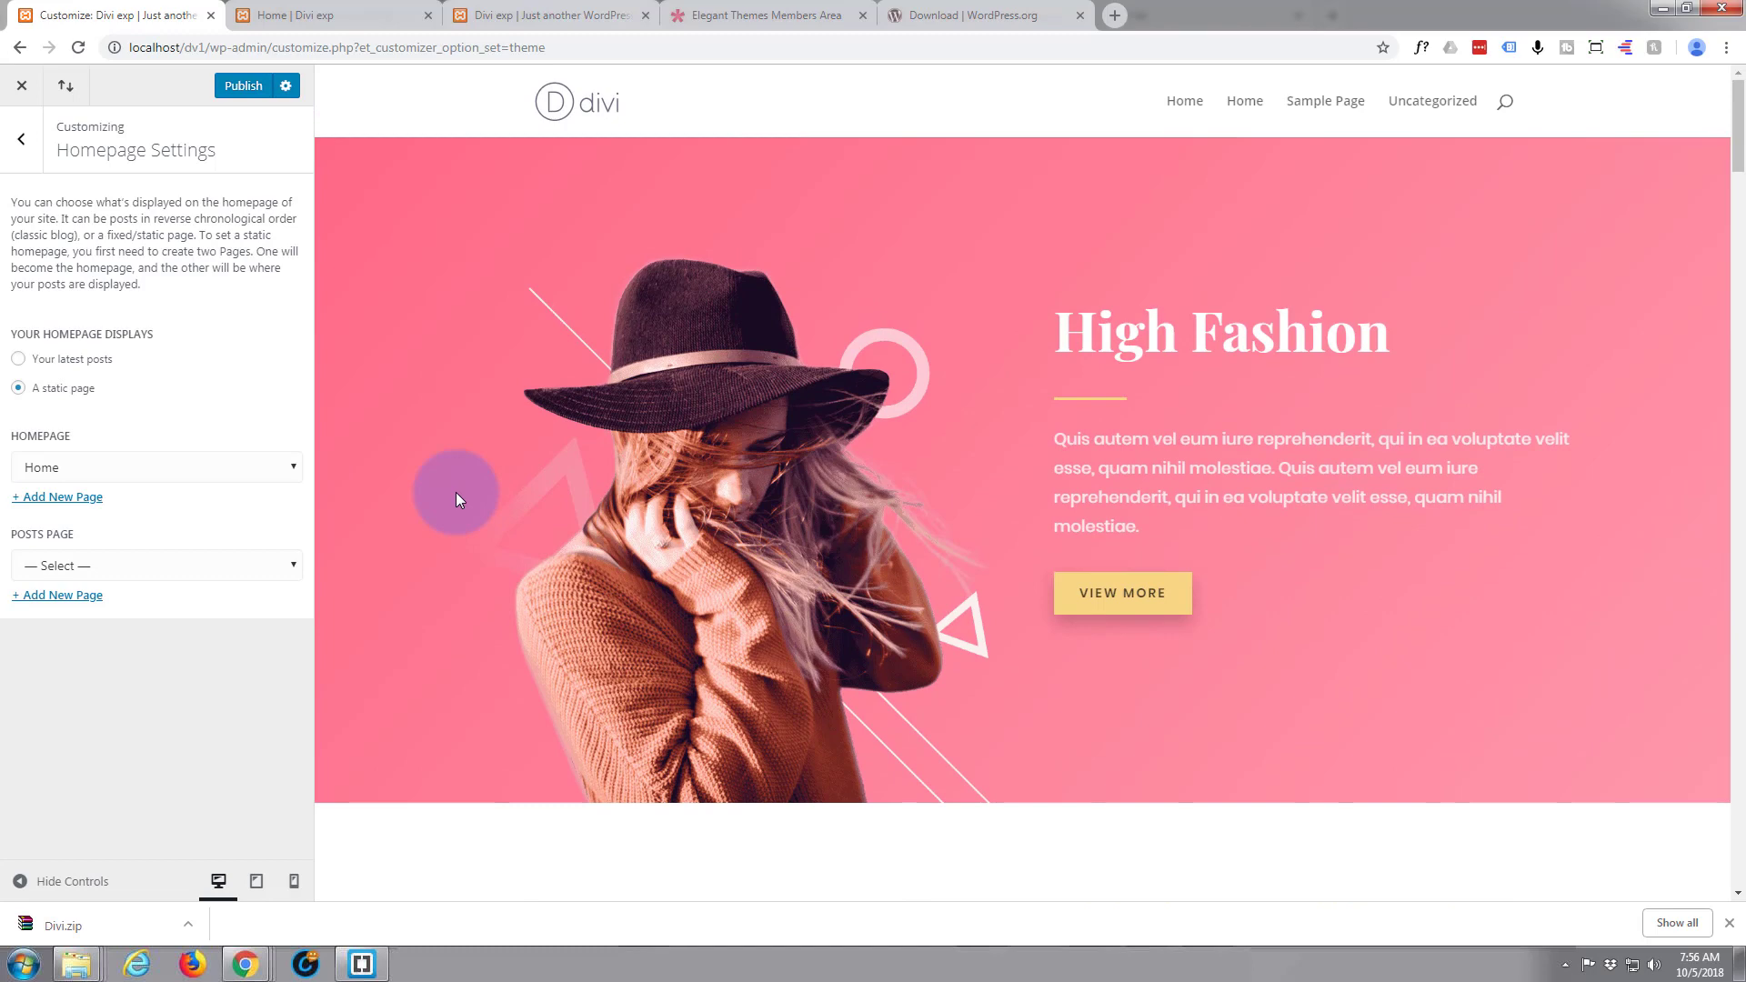
pyautogui.scroll(-10, 456, 492)
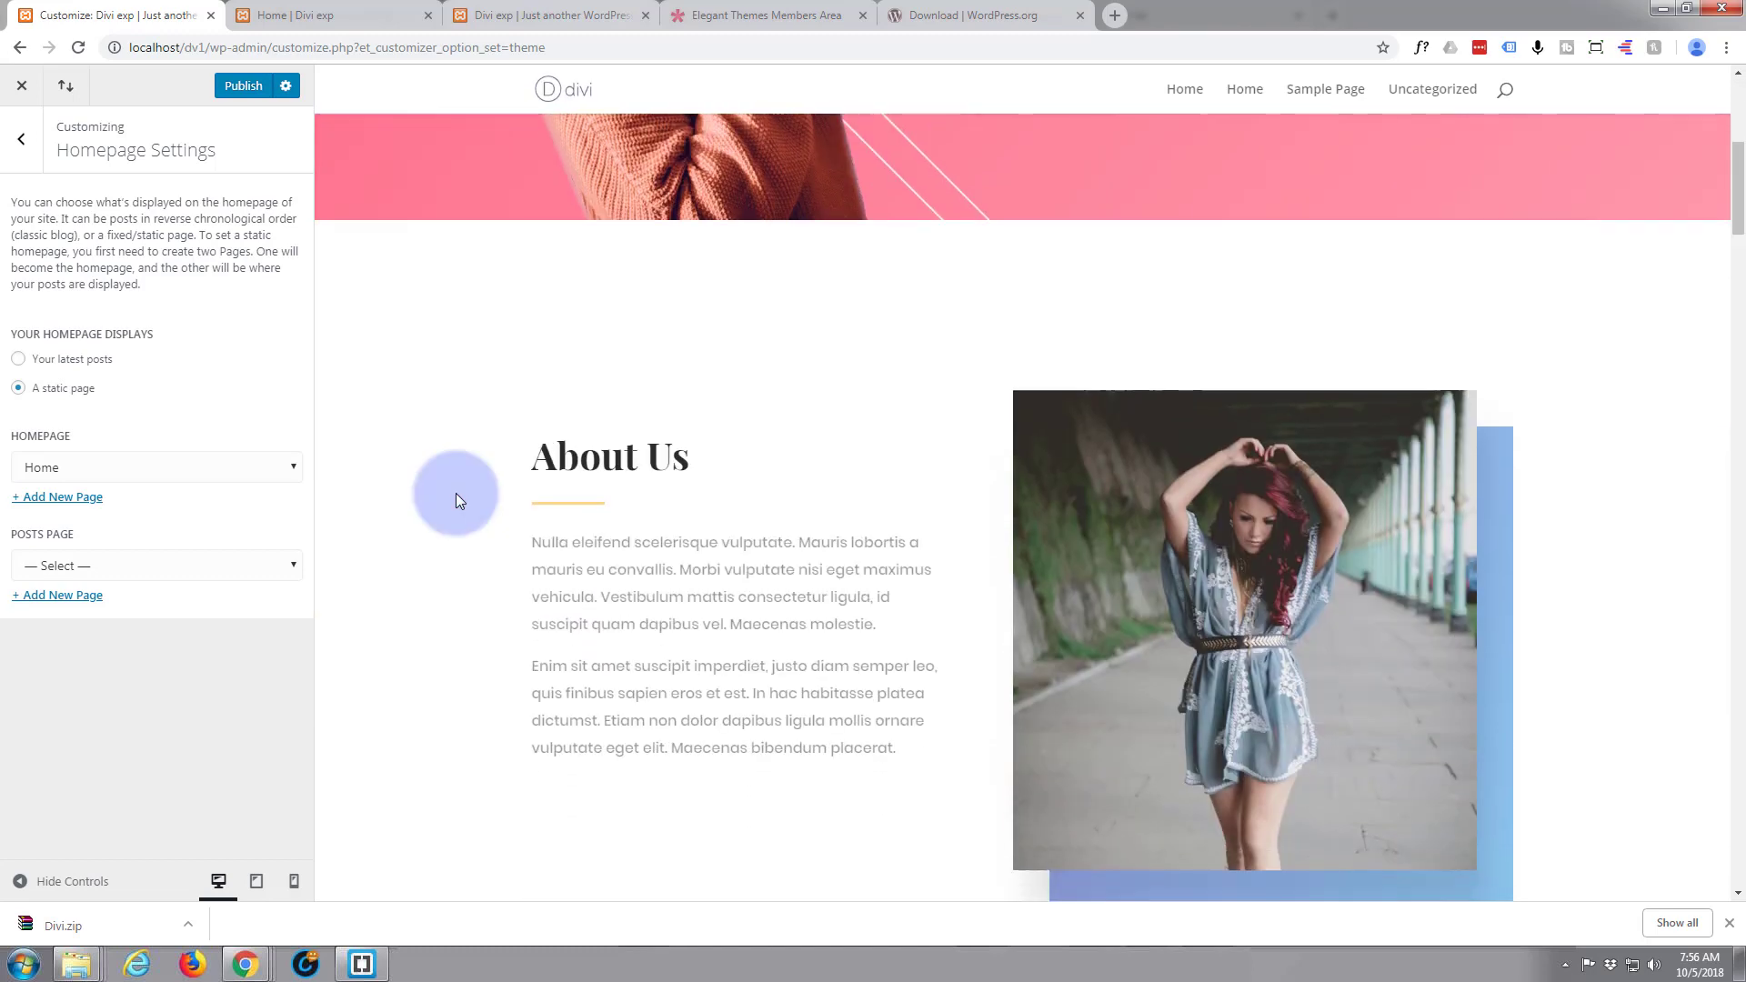
pyautogui.scroll(10, 456, 493)
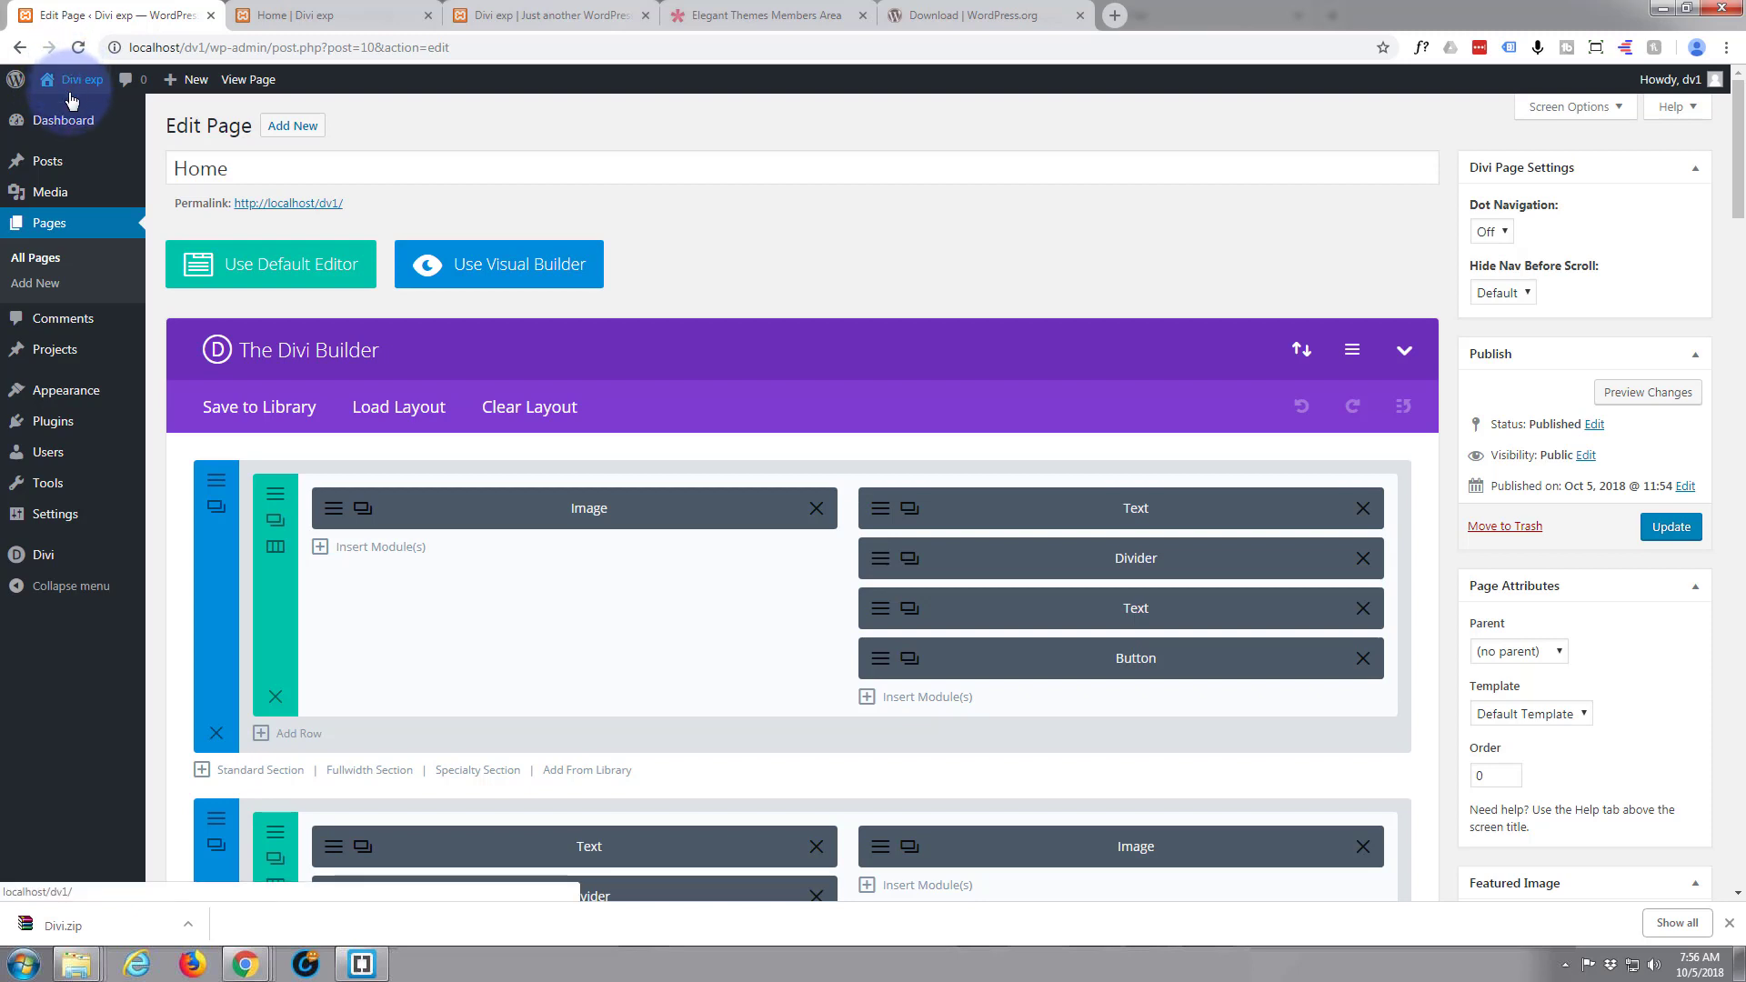
# Switch to the live Home page and start building it in the Divi Visual Builder
pyautogui.click(303, 22)
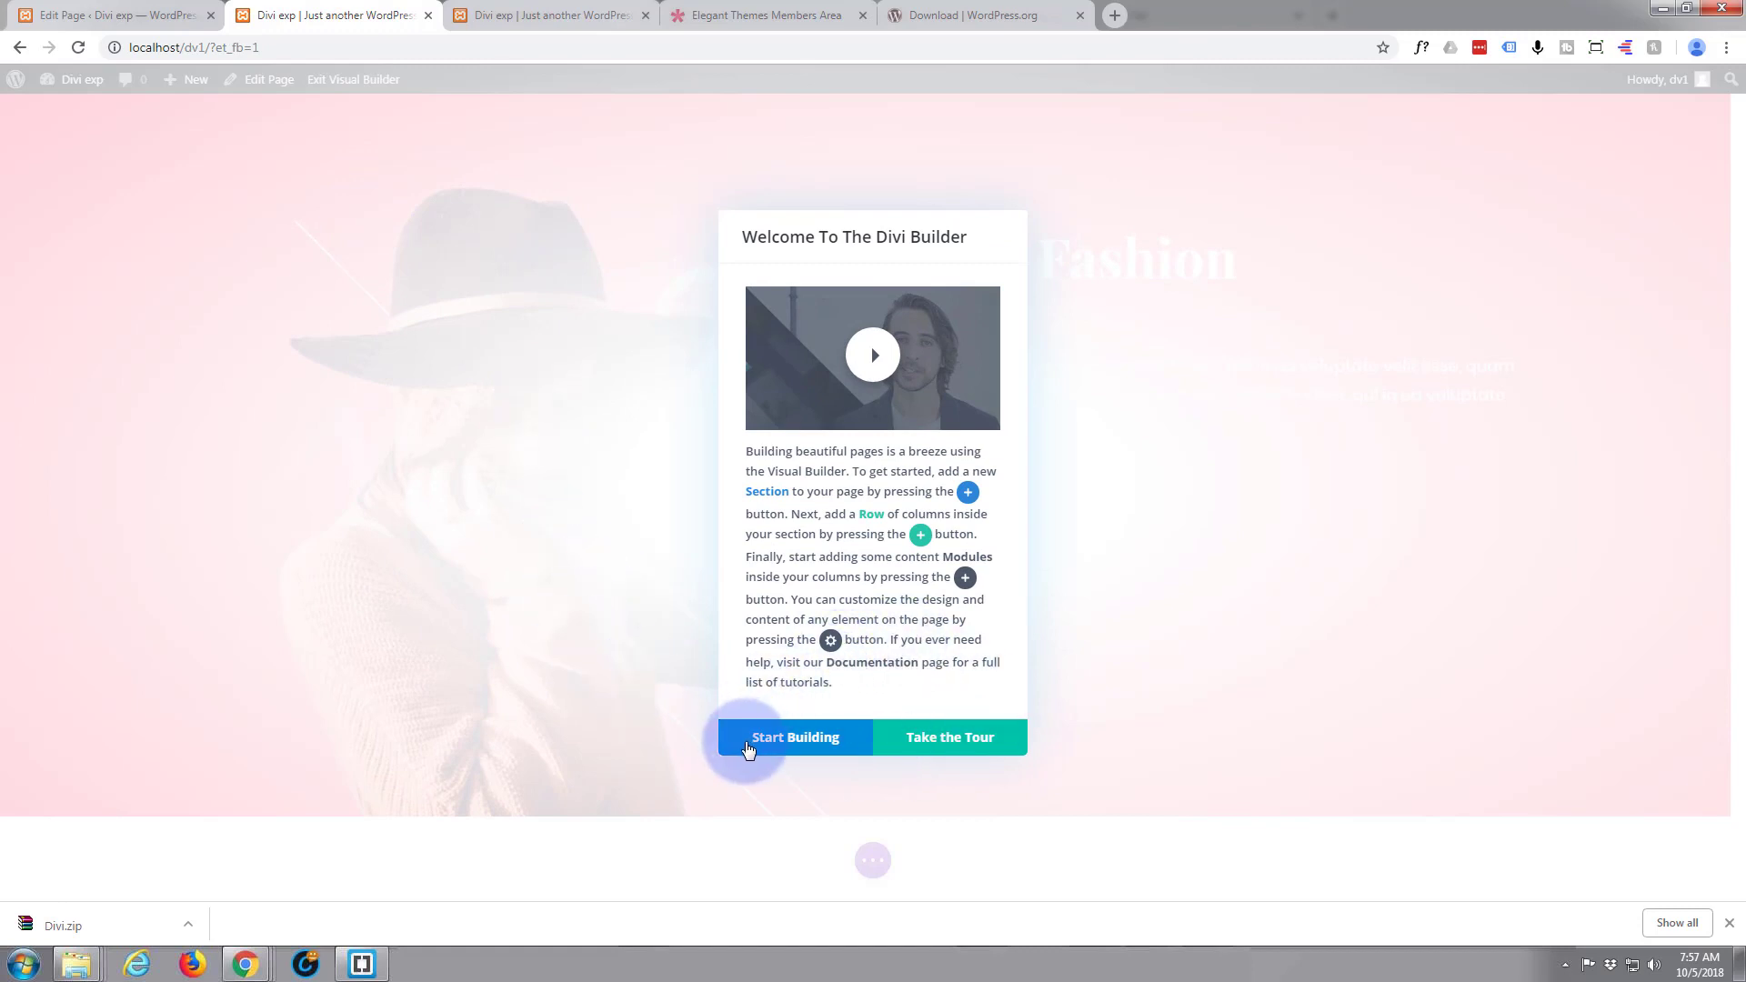
pyautogui.click(786, 738)
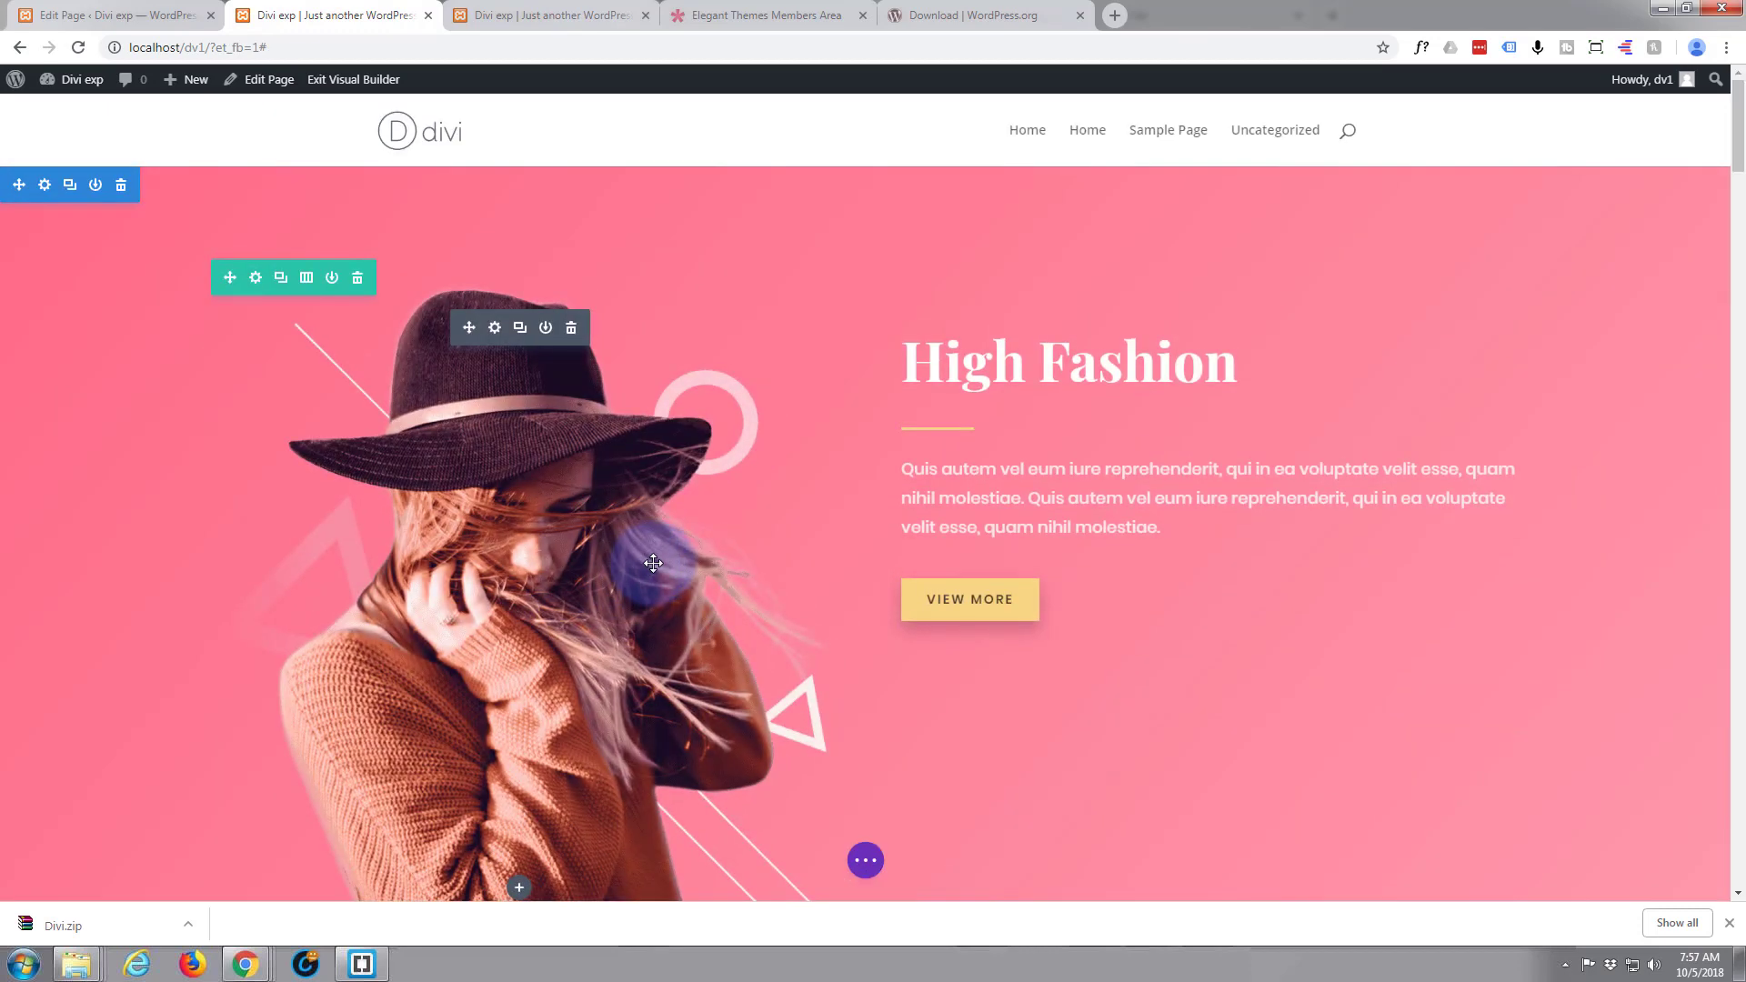
pyautogui.scroll(-7, 653, 563)
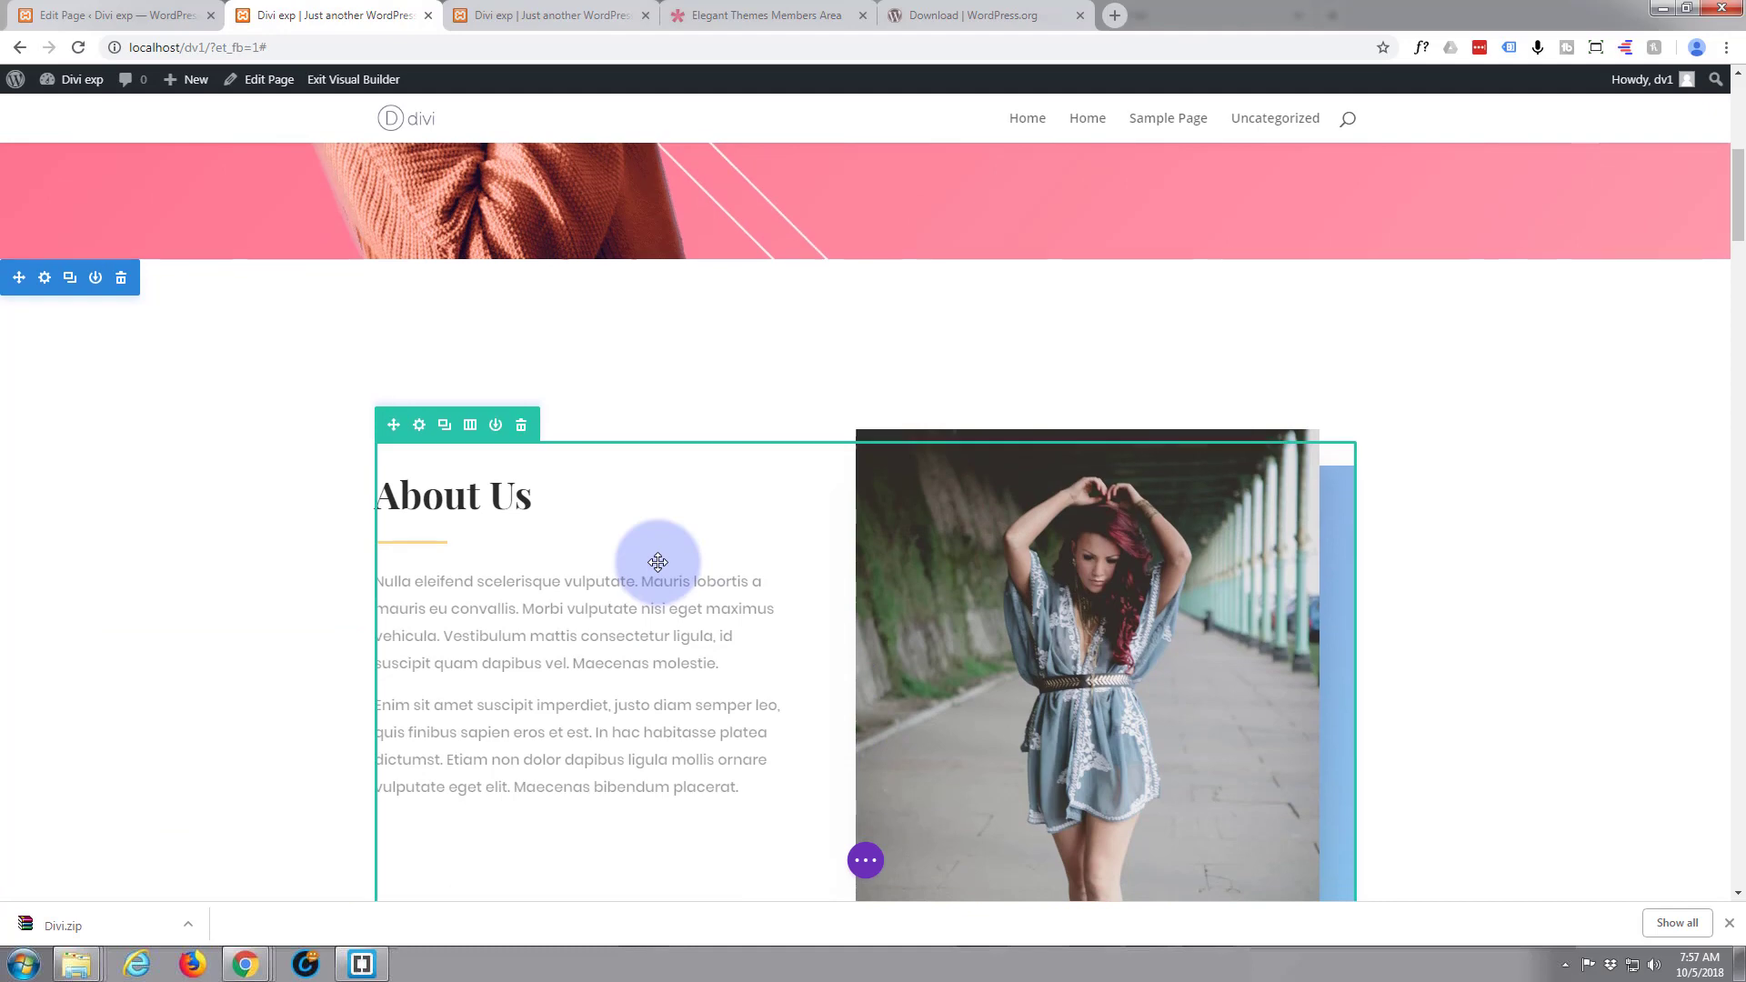
pyautogui.scroll(3, 658, 562)
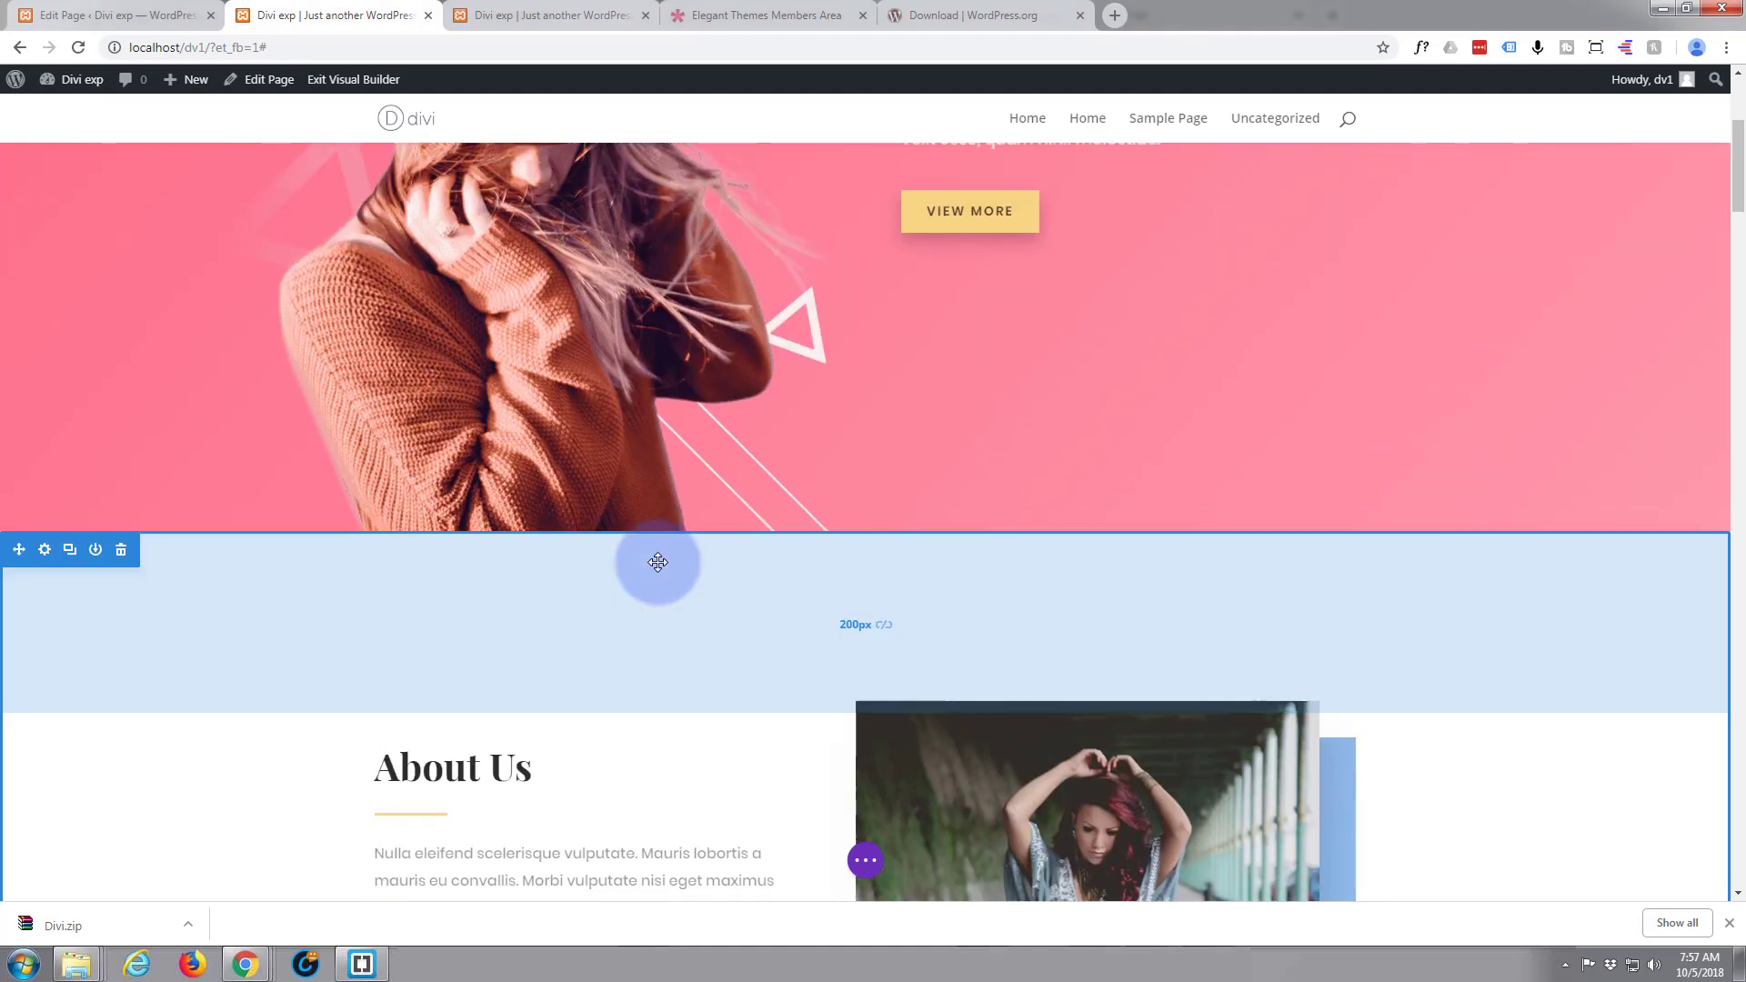
# Set the About Us section's CSS ID to "about" and save the section settings
pyautogui.scroll(-1, 657, 559)
pyautogui.moveTo(125, 459)
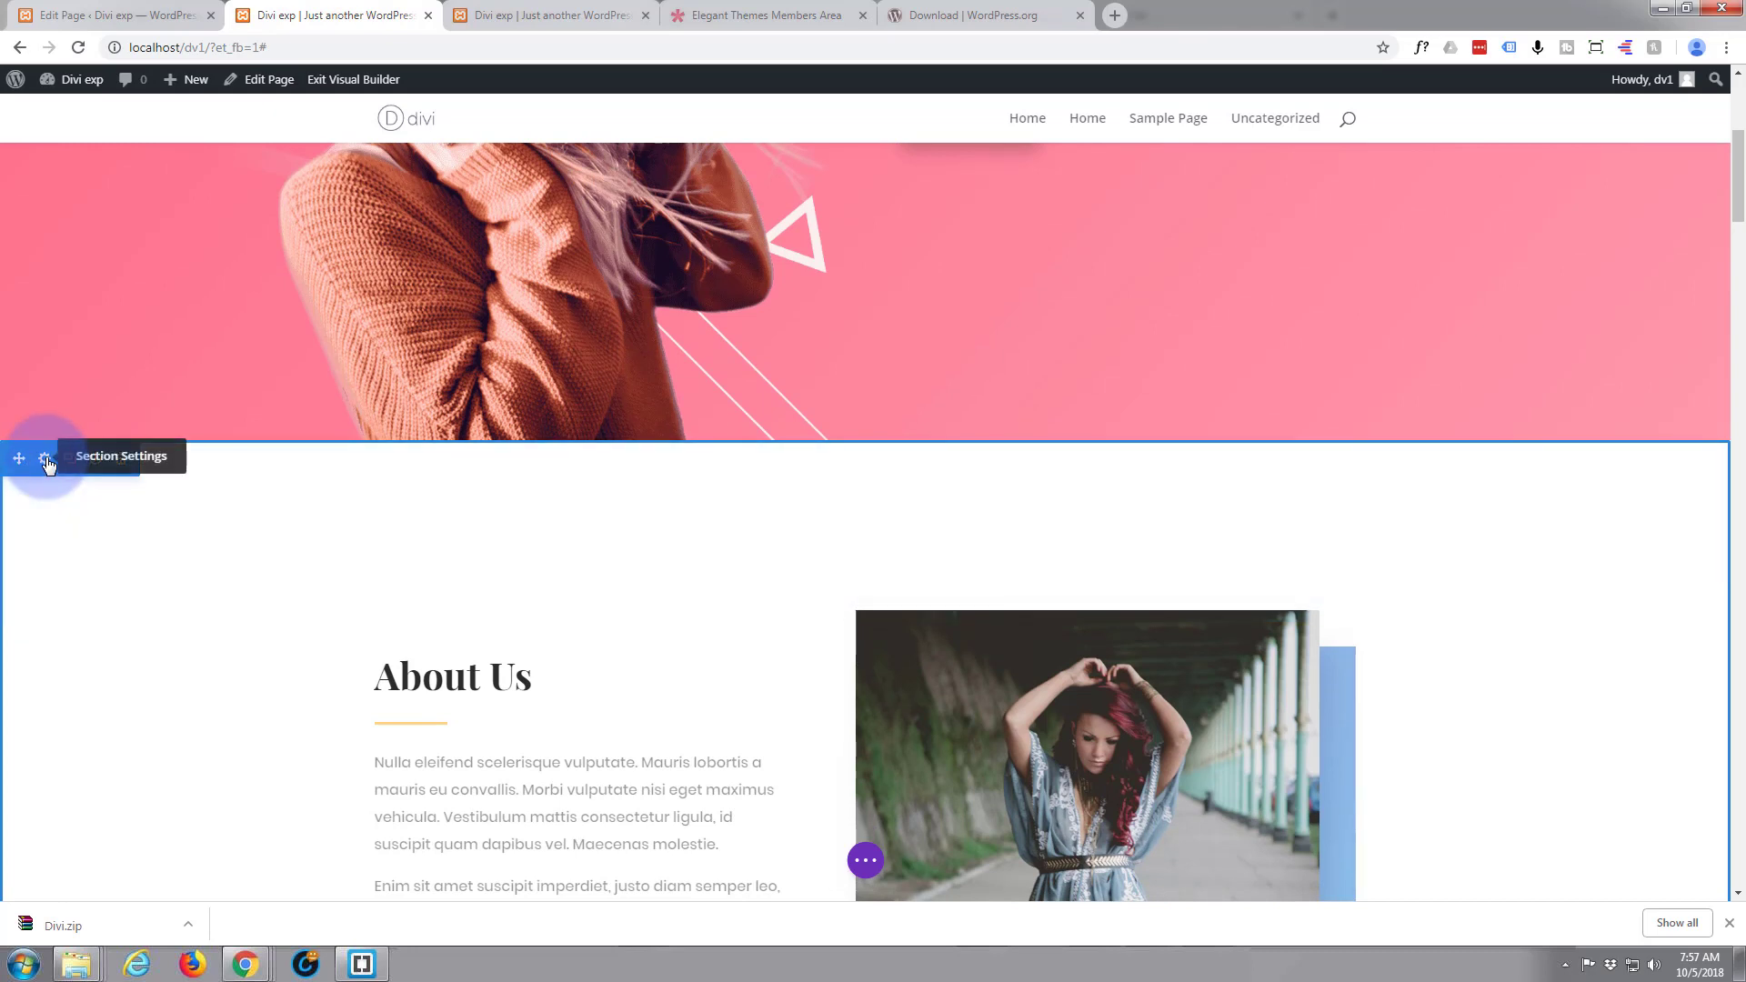
pyautogui.click(46, 459)
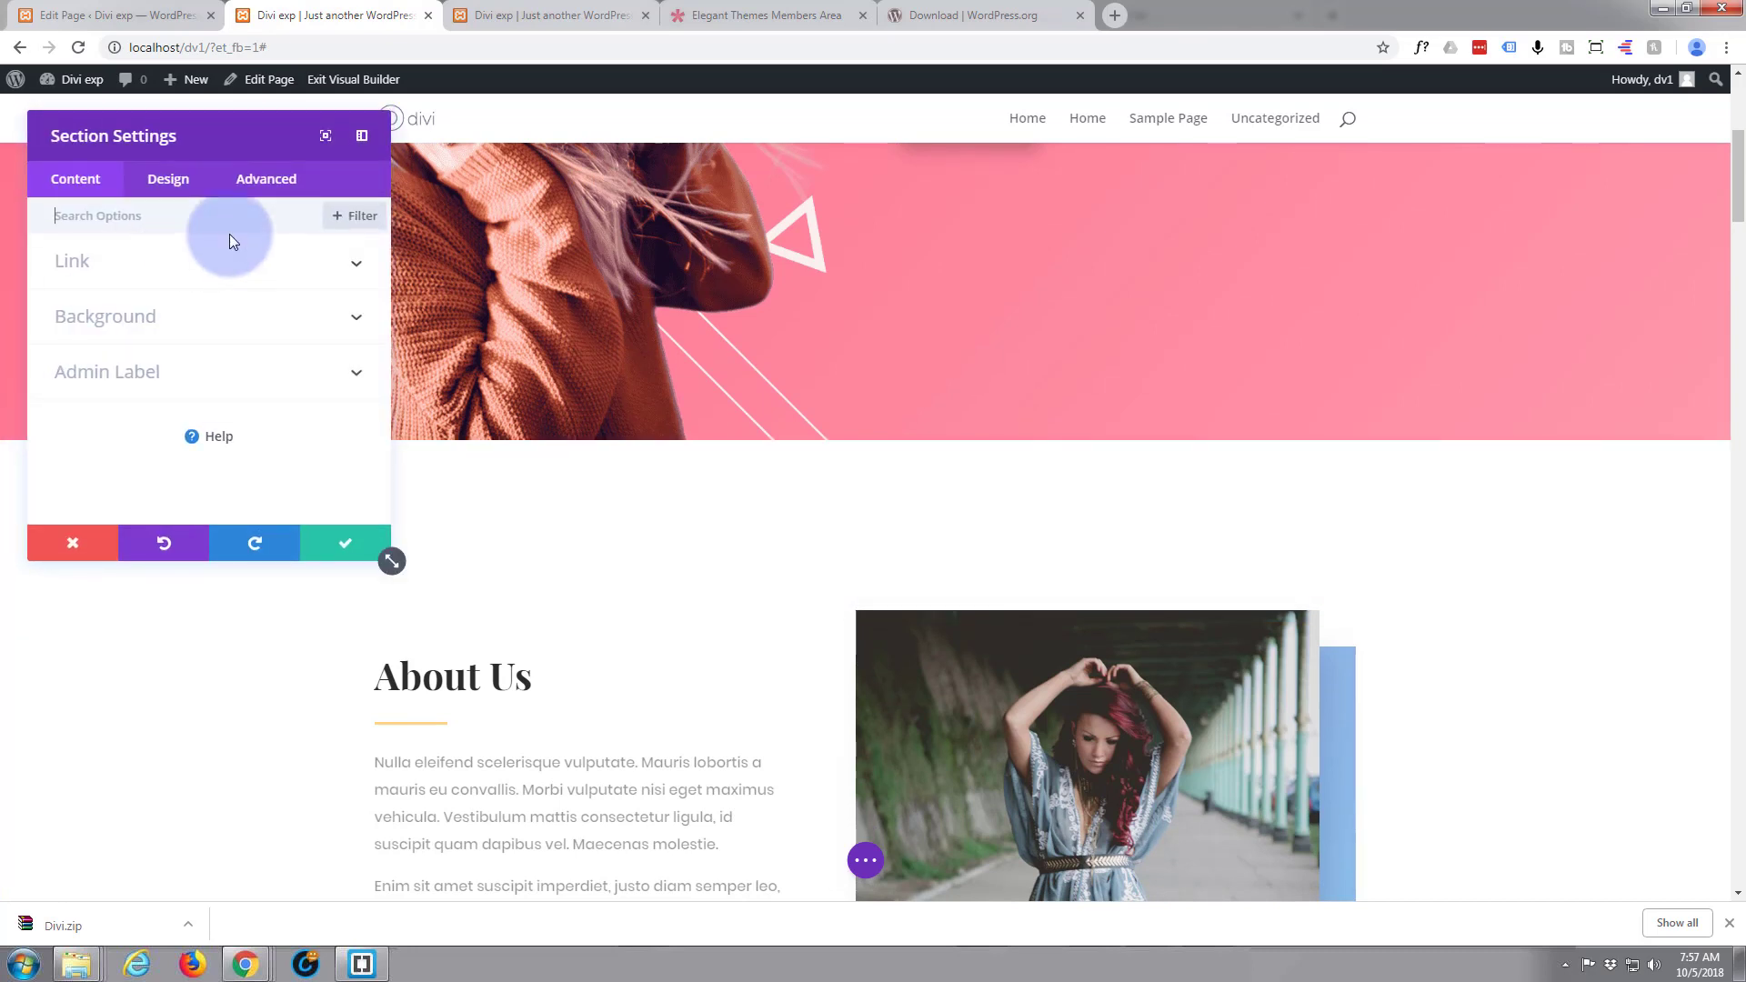
pyautogui.click(265, 182)
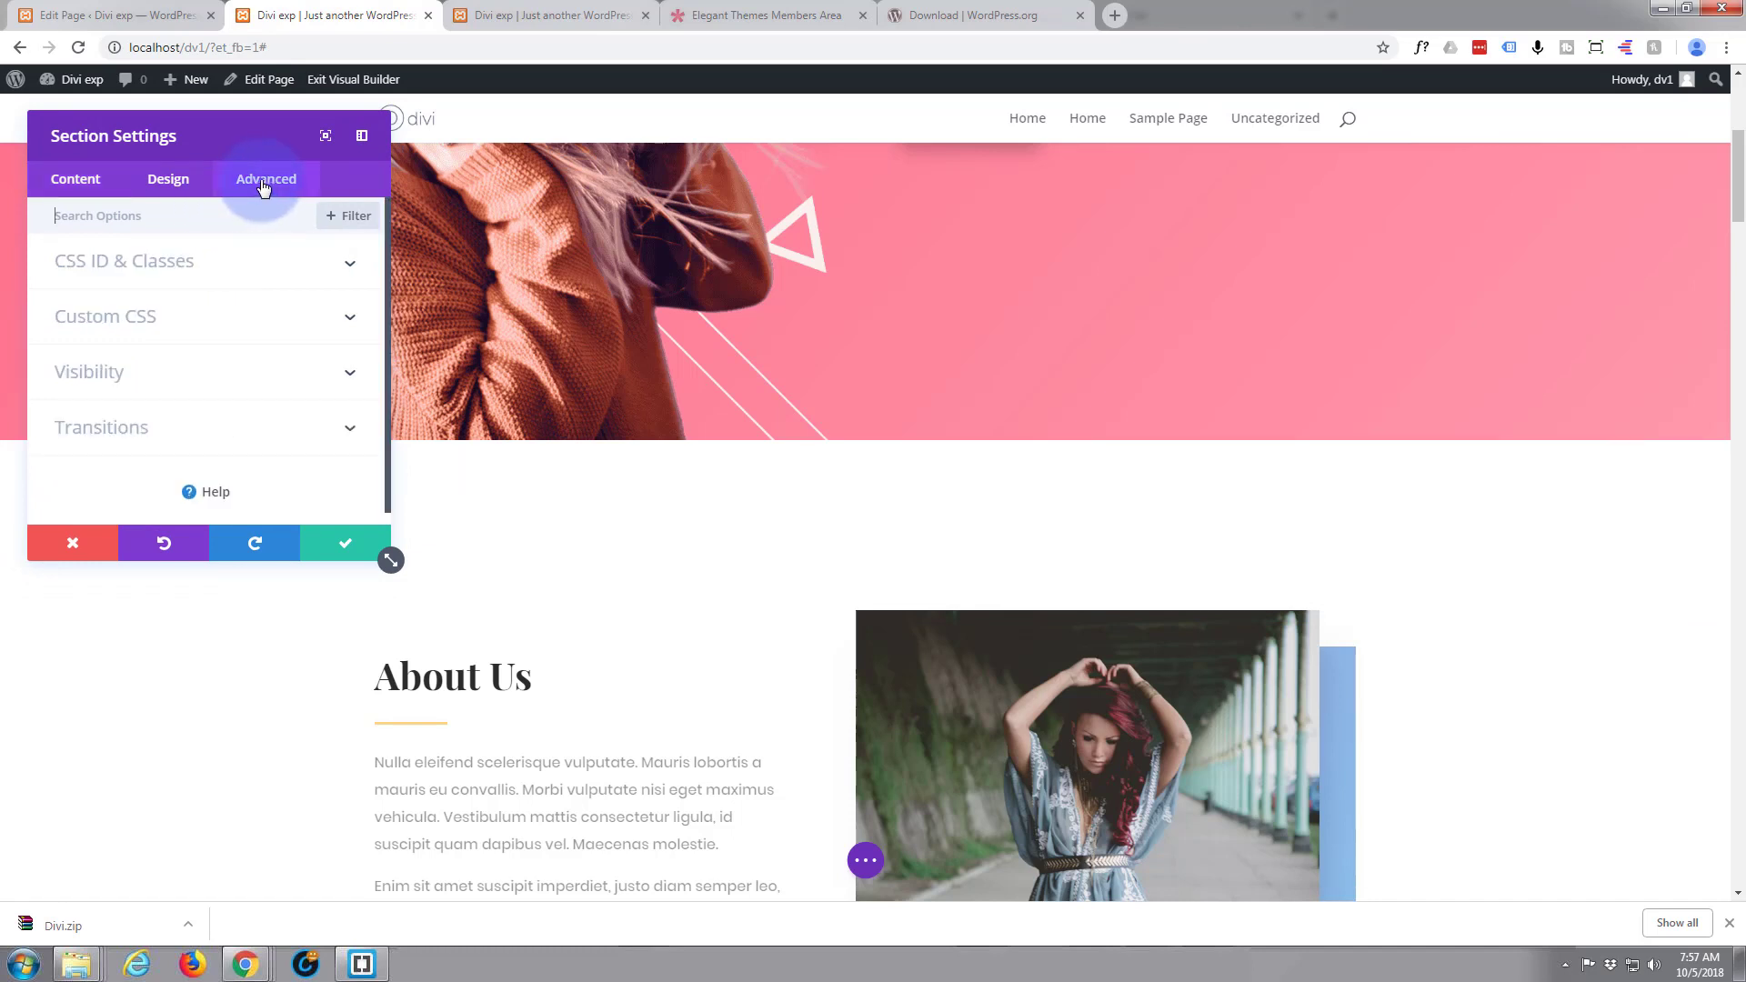
pyautogui.click(230, 269)
pyautogui.click(143, 320)
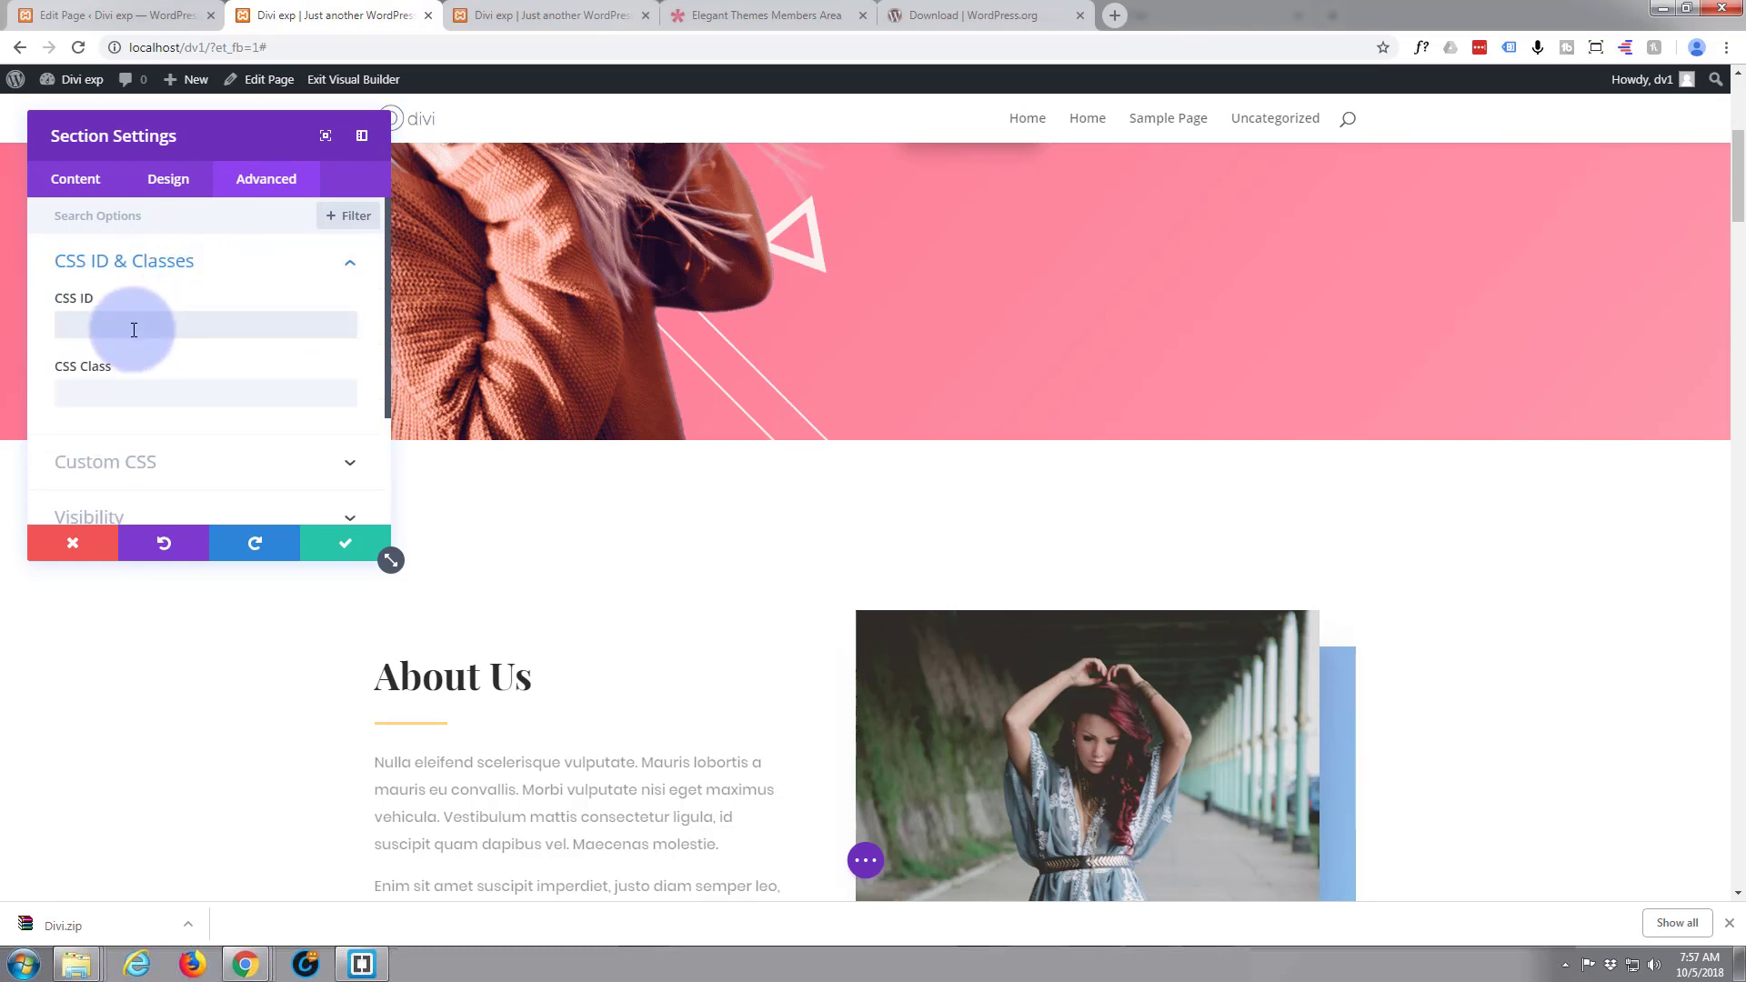
pyautogui.write('about')
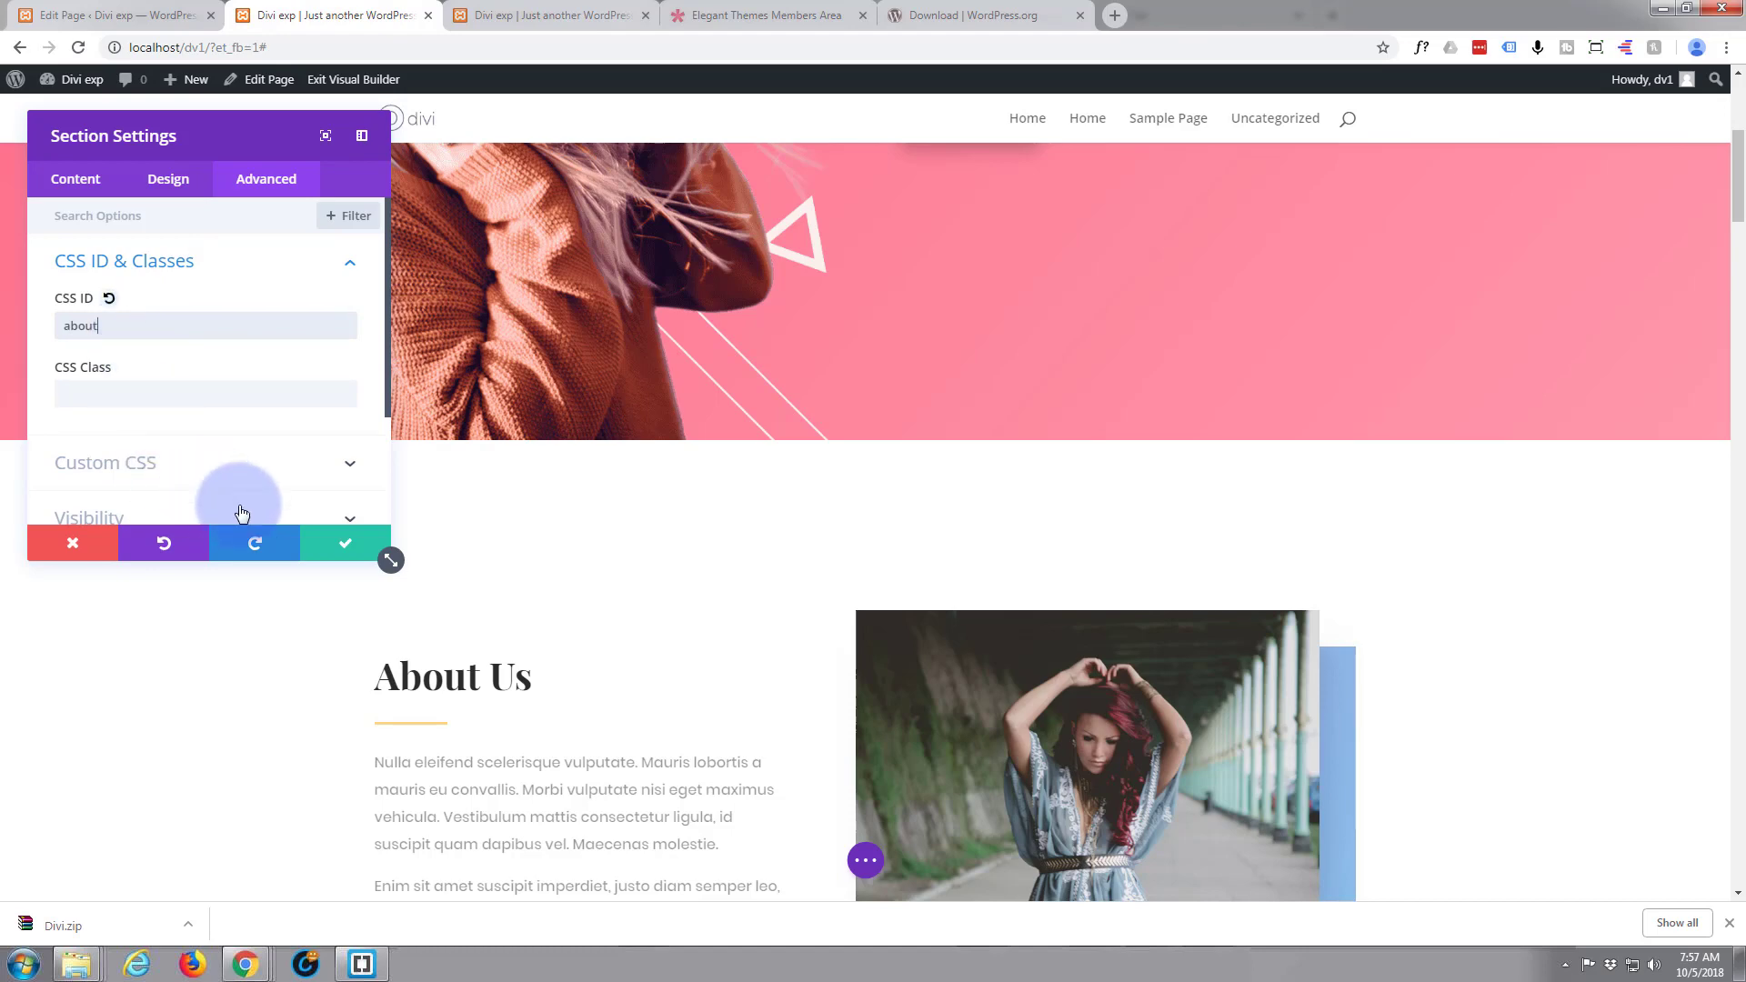
pyautogui.click(343, 554)
# Set the Collections section's CSS ID to "collection" and save the section settings
pyautogui.scroll(-8, 293, 542)
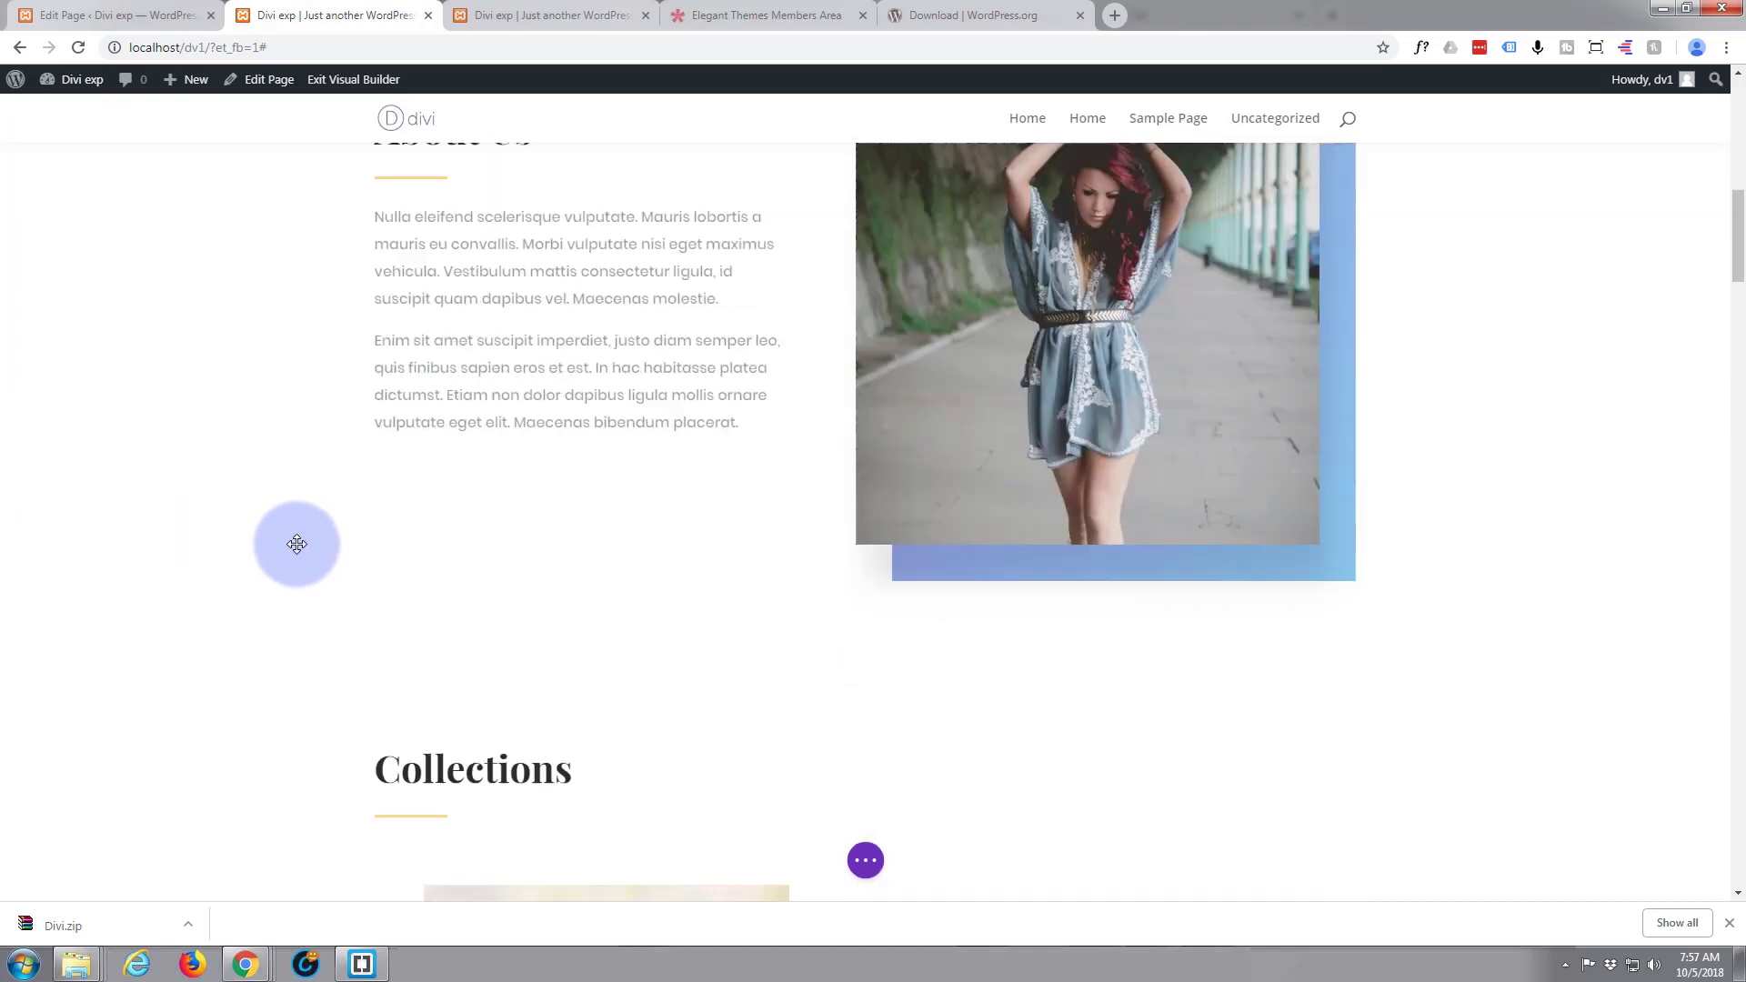
pyautogui.scroll(-3, 296, 544)
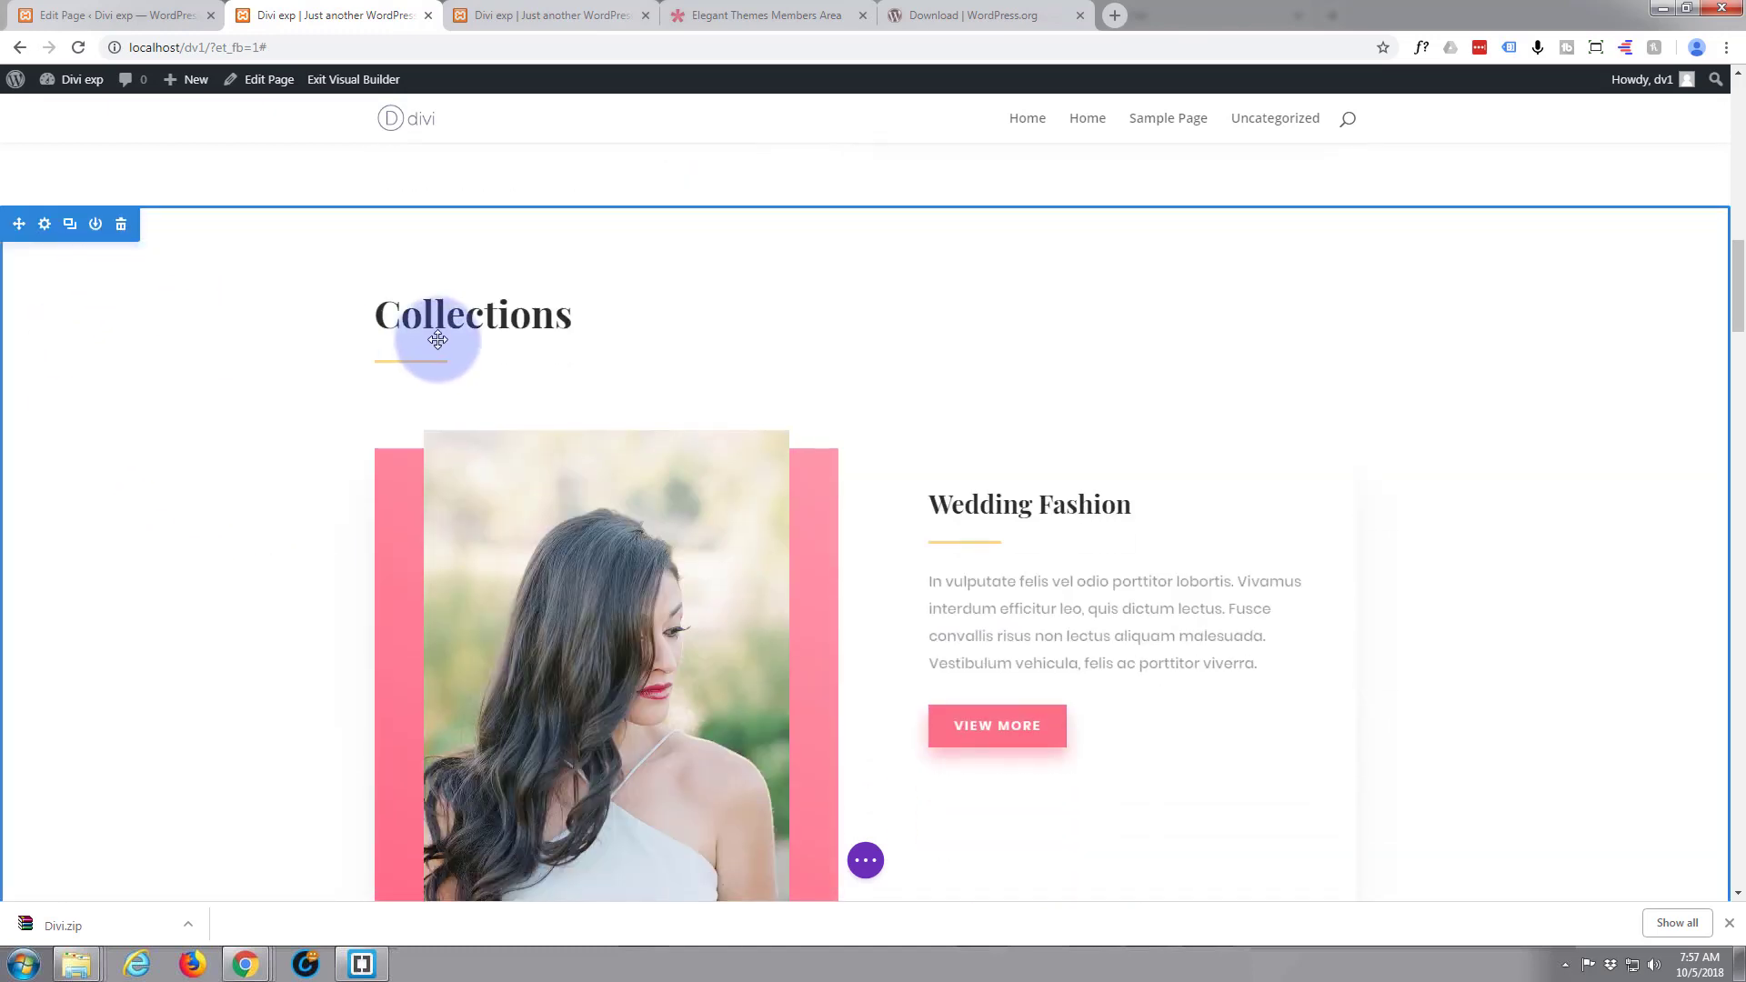
pyautogui.click(45, 226)
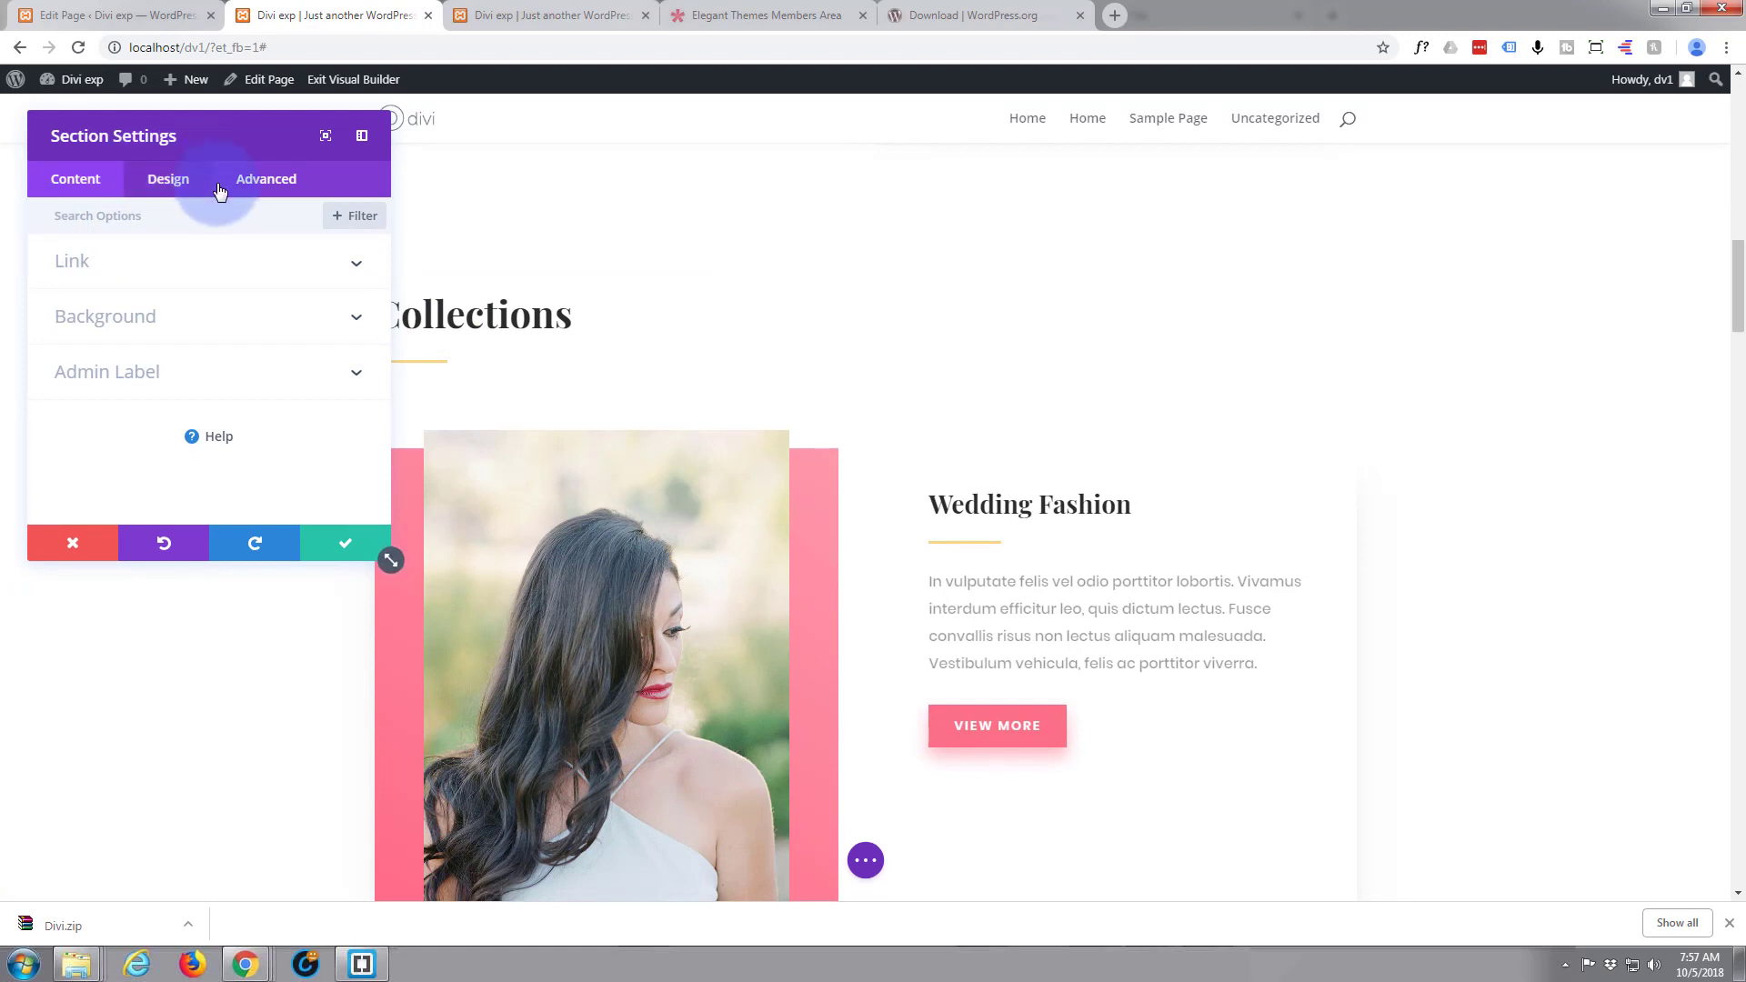
pyautogui.click(262, 182)
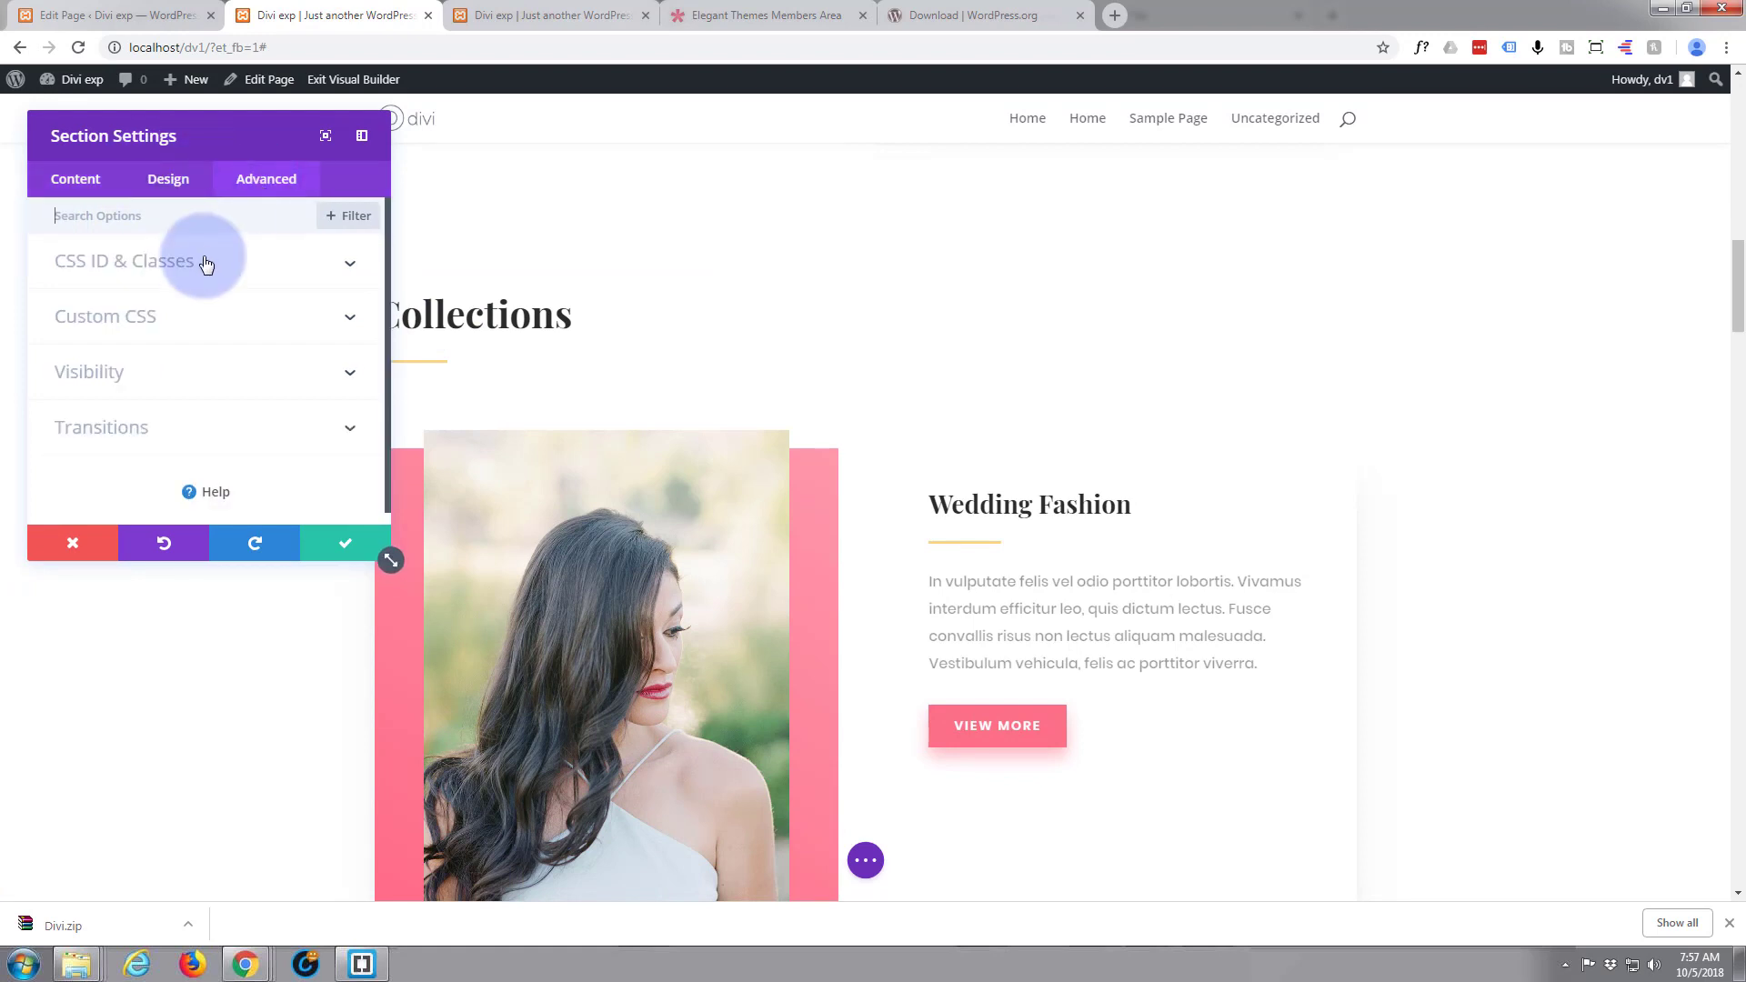
pyautogui.click(202, 261)
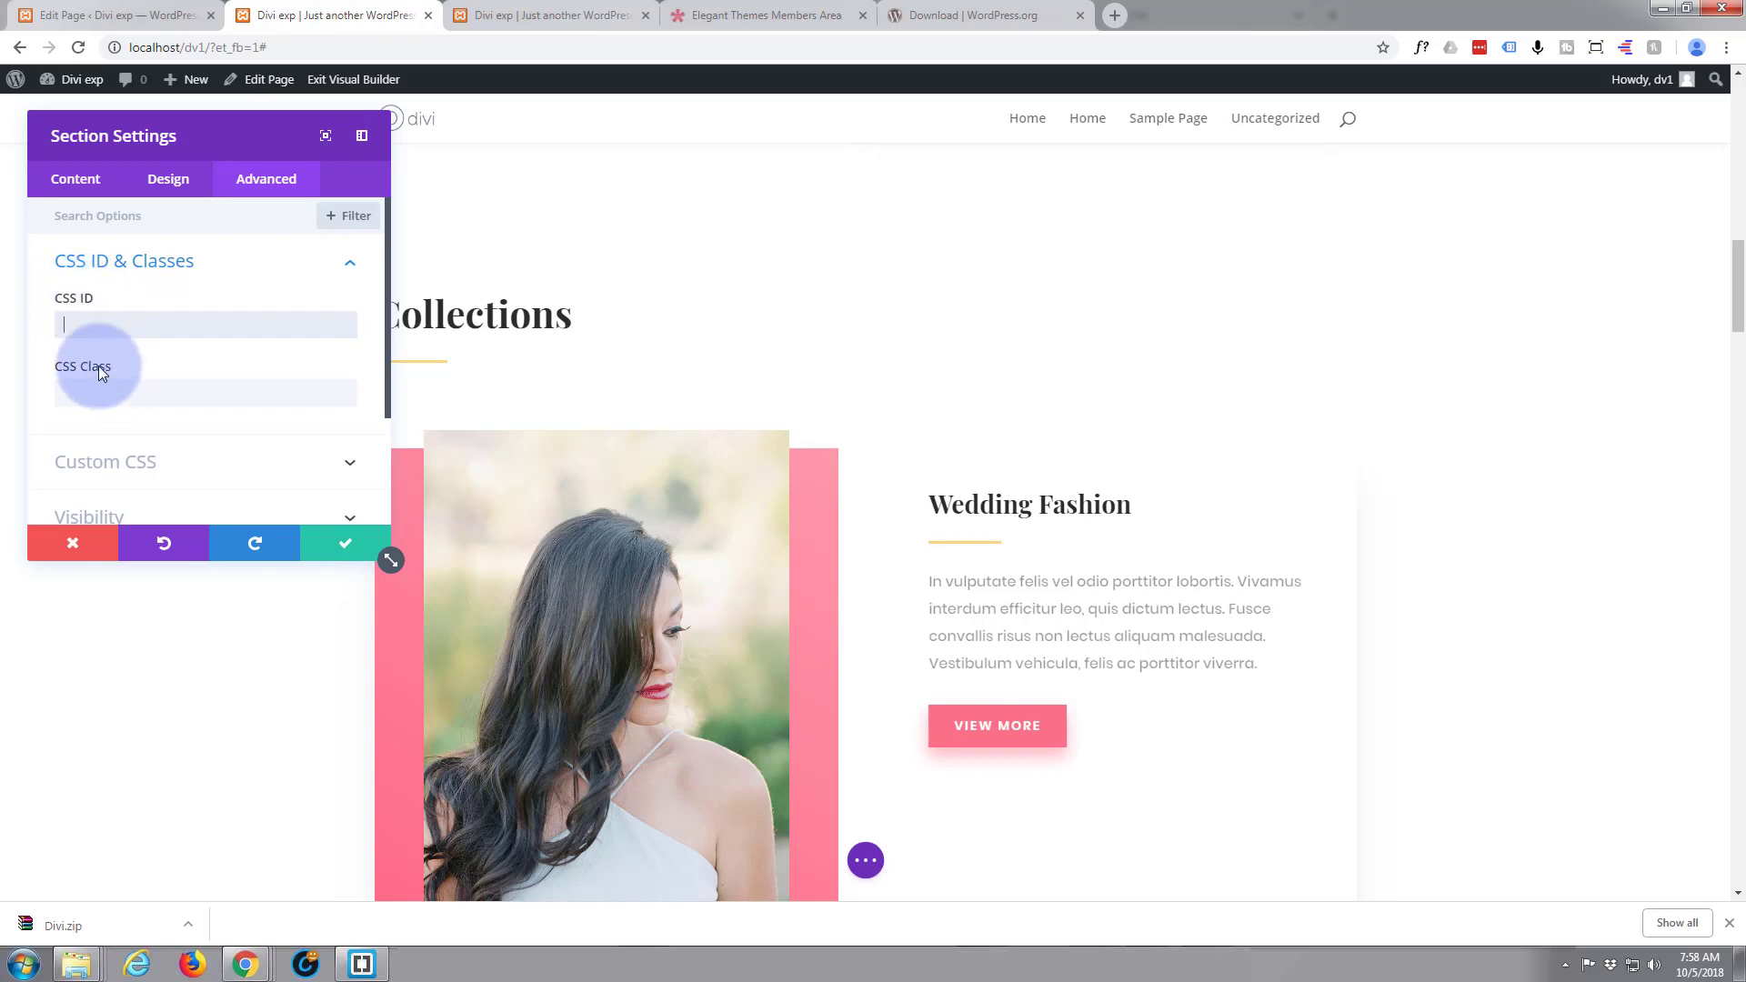
pyautogui.write('collections')
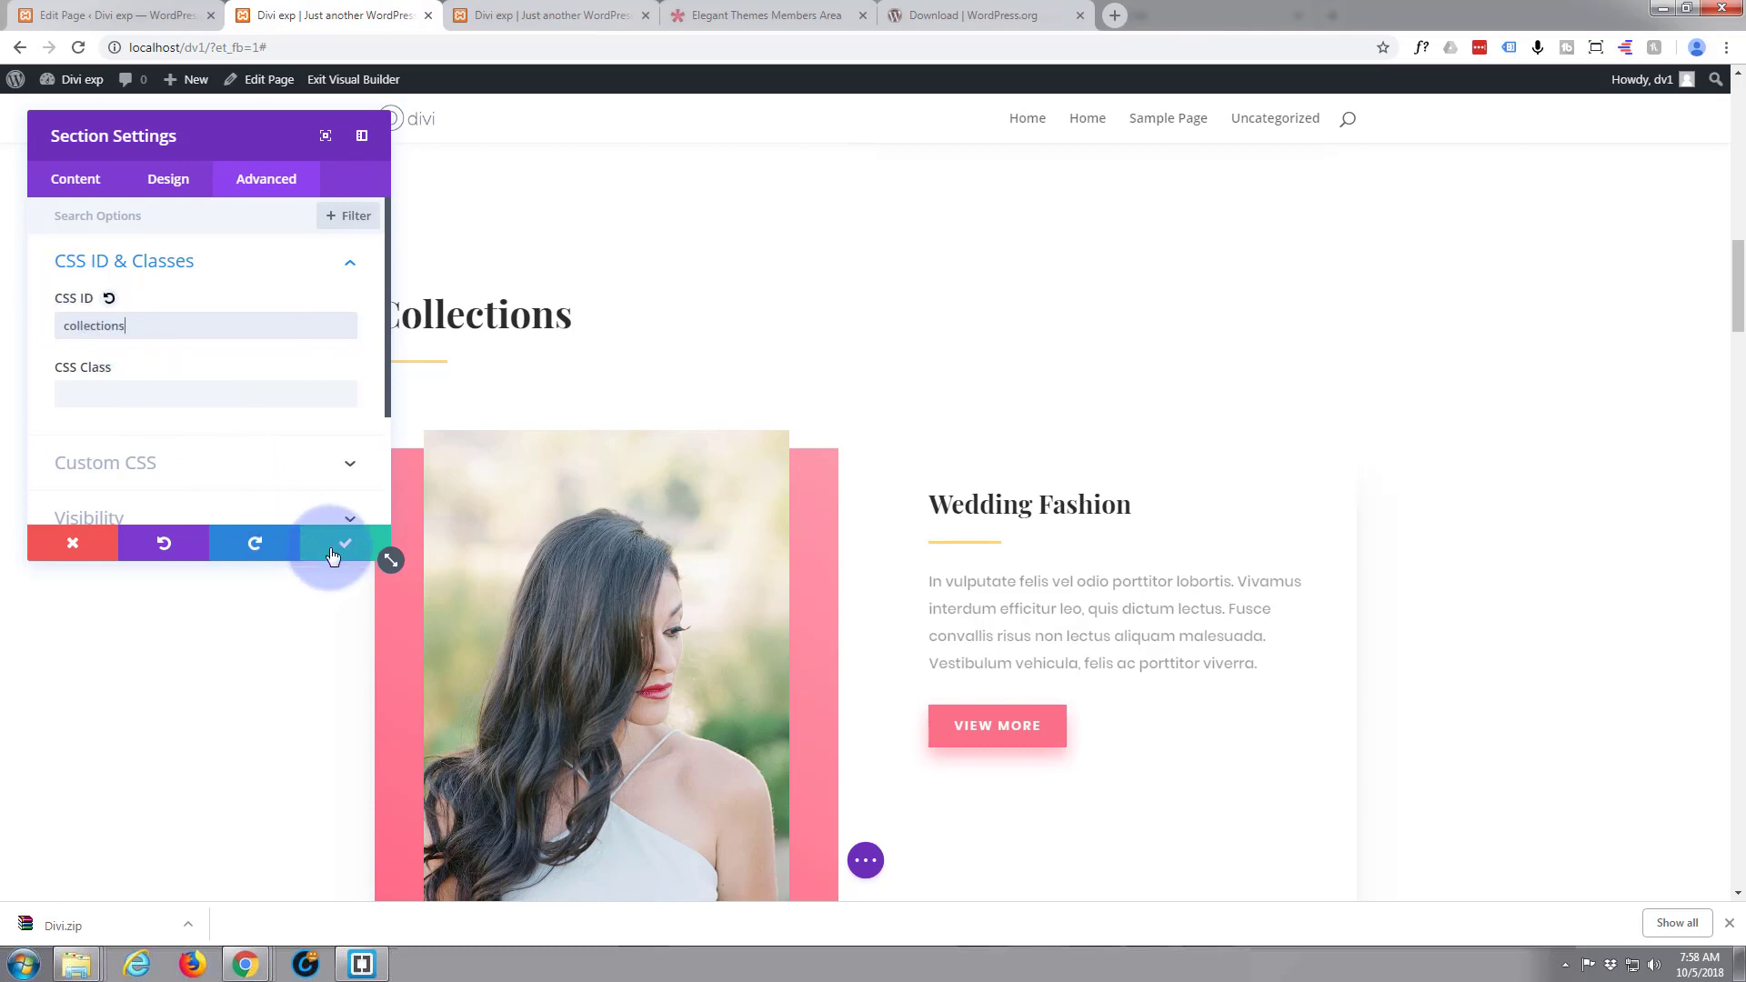
pyautogui.click(331, 554)
# Give the Popular Outfits section its own CSS ID and save the section settings
pyautogui.scroll(-8, 313, 544)
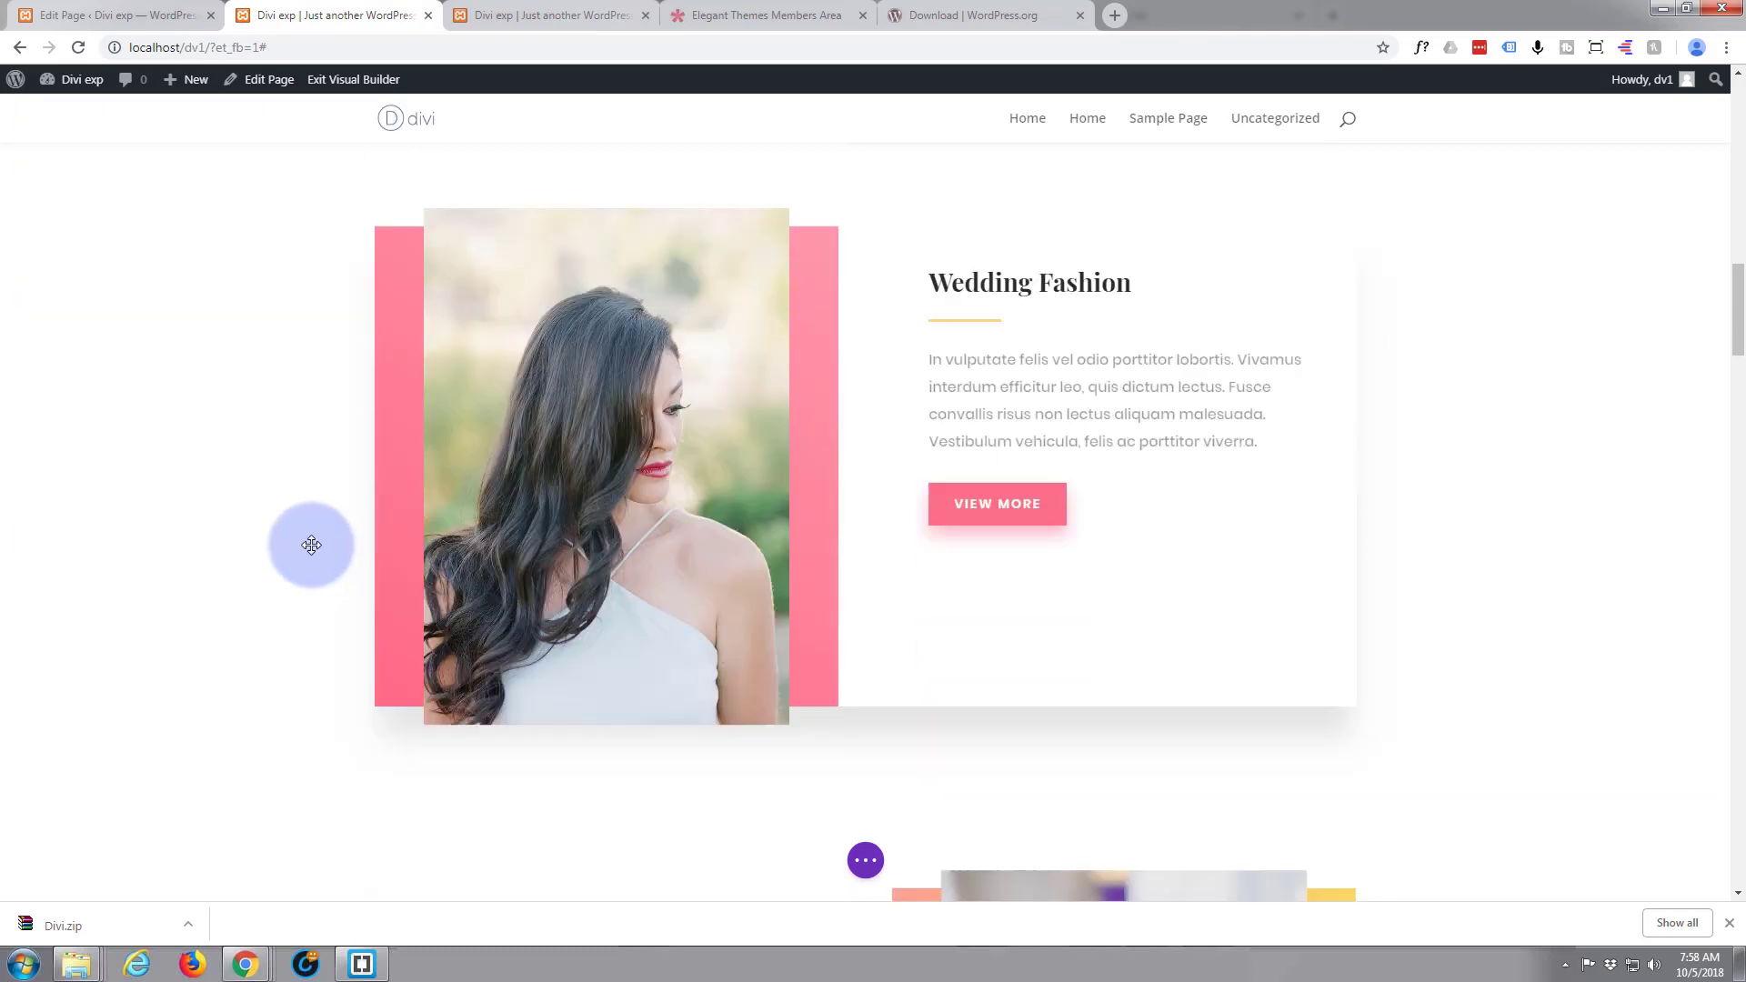
pyautogui.scroll(-10, 313, 545)
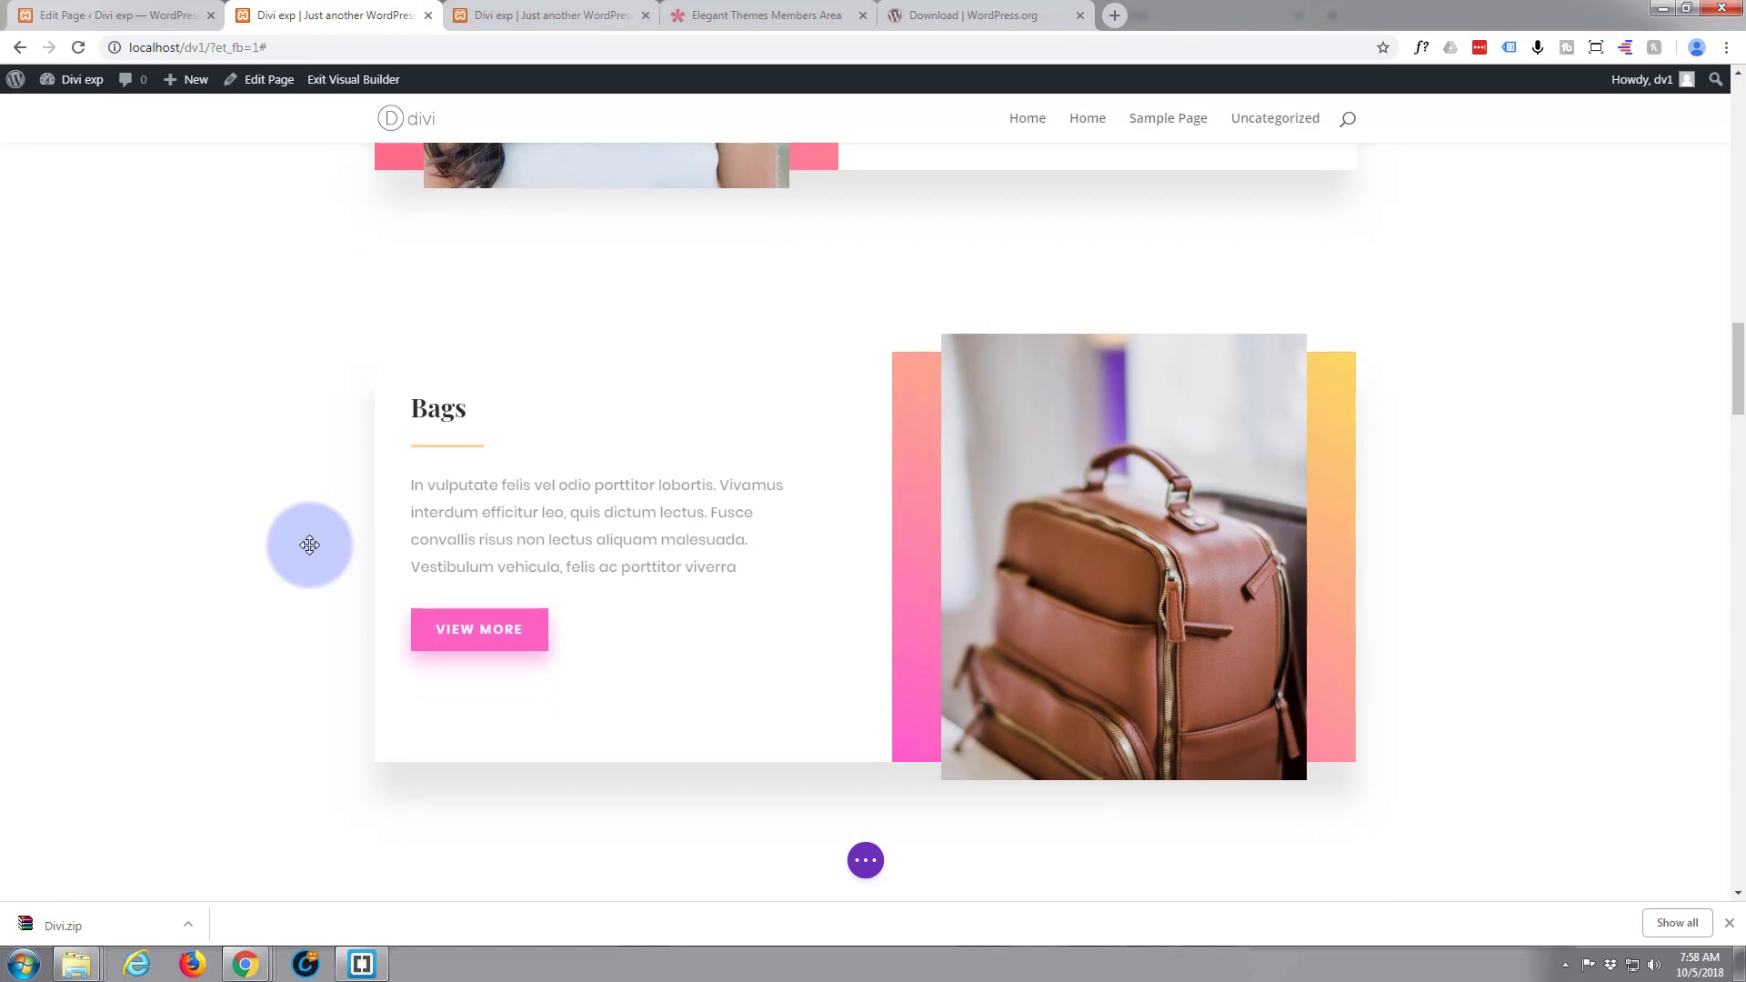
pyautogui.scroll(-5, 308, 544)
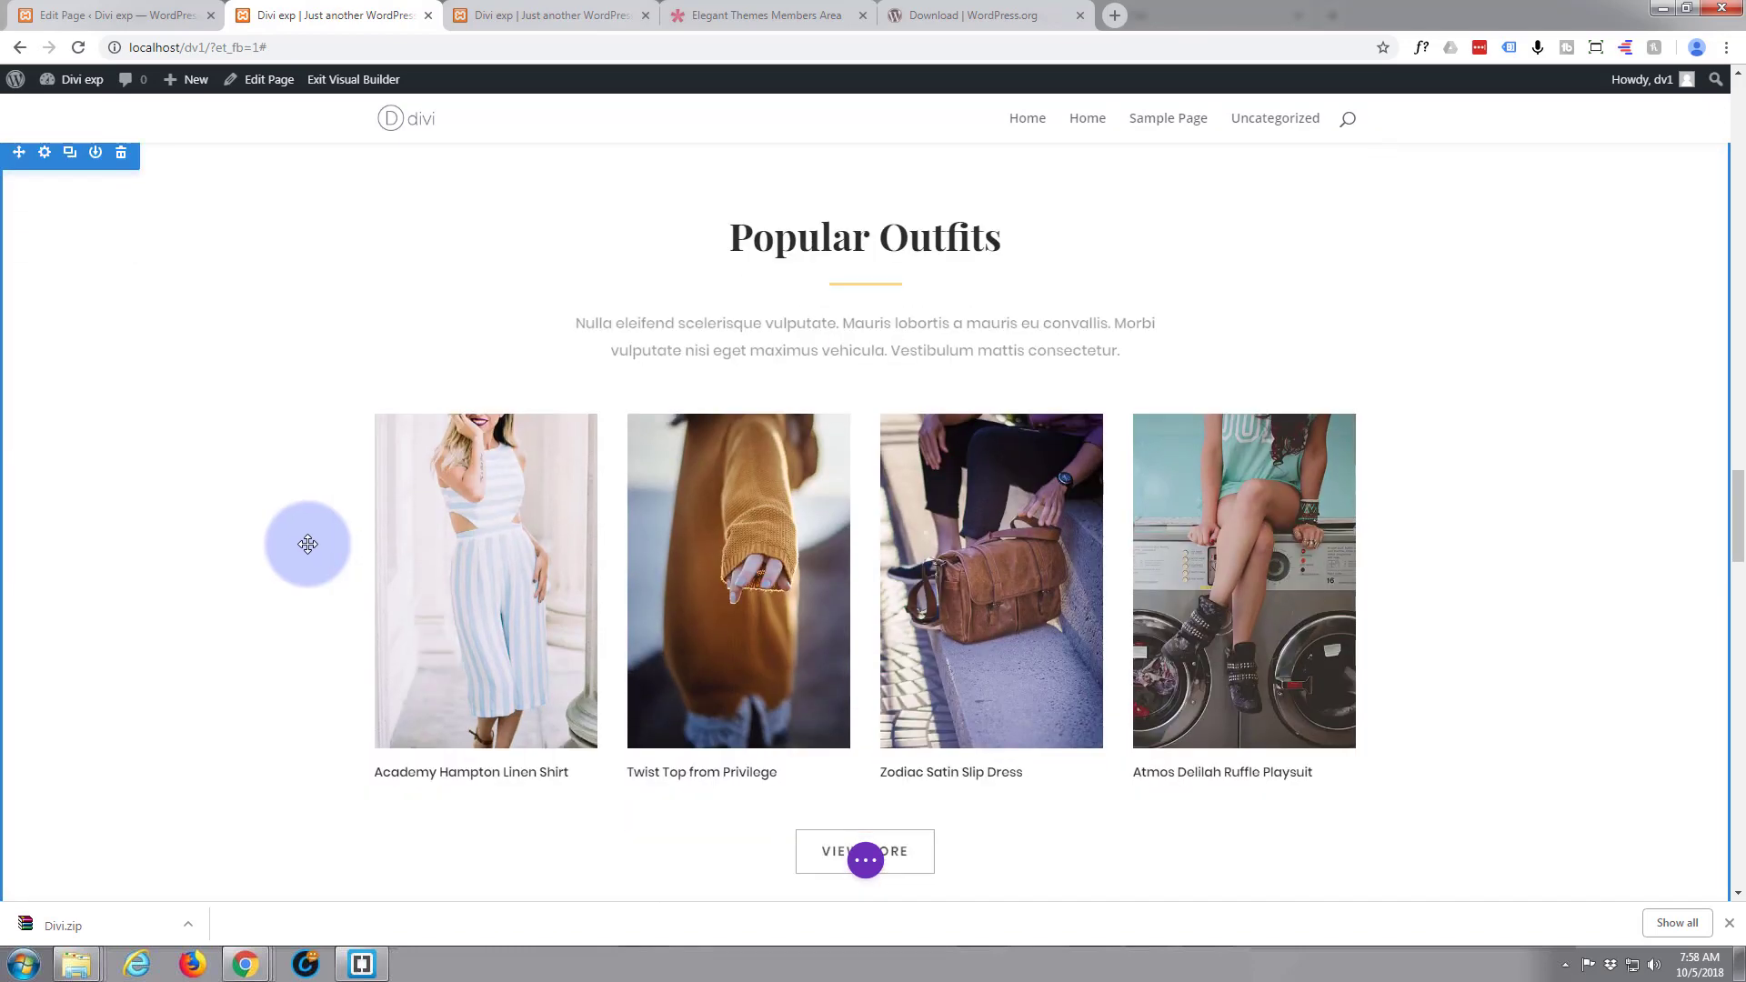
pyautogui.click(46, 154)
pyautogui.click(253, 179)
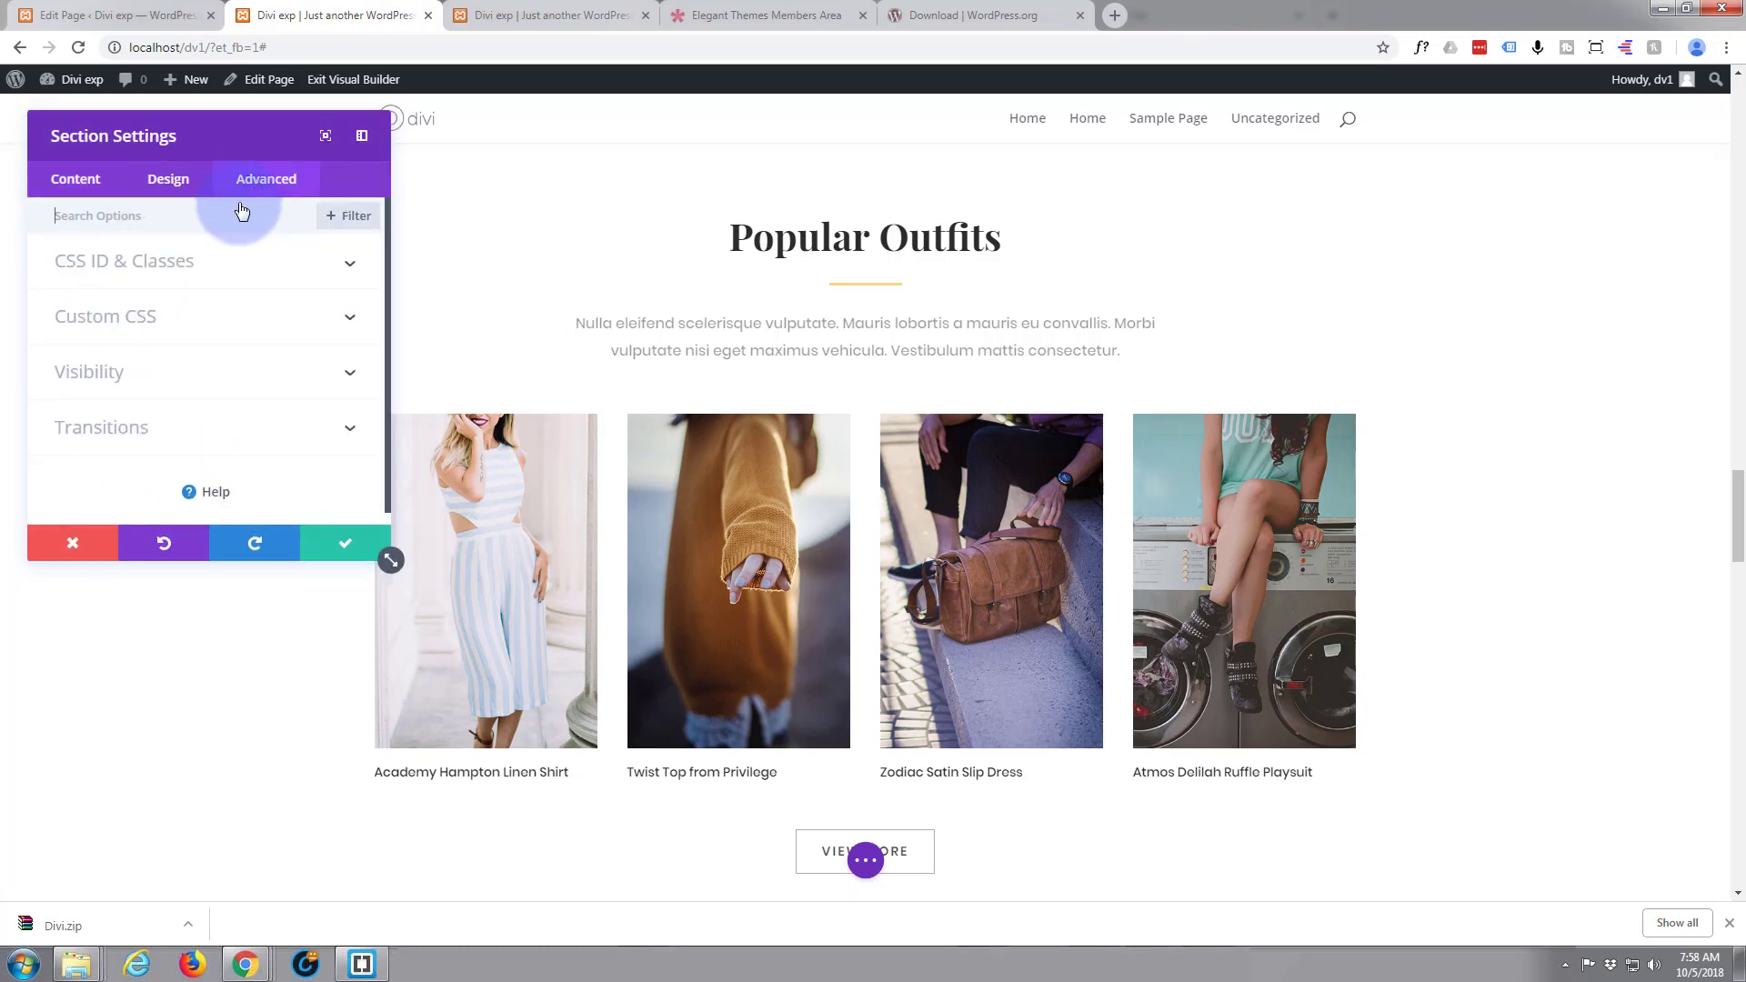
pyautogui.click(261, 261)
pyautogui.click(184, 331)
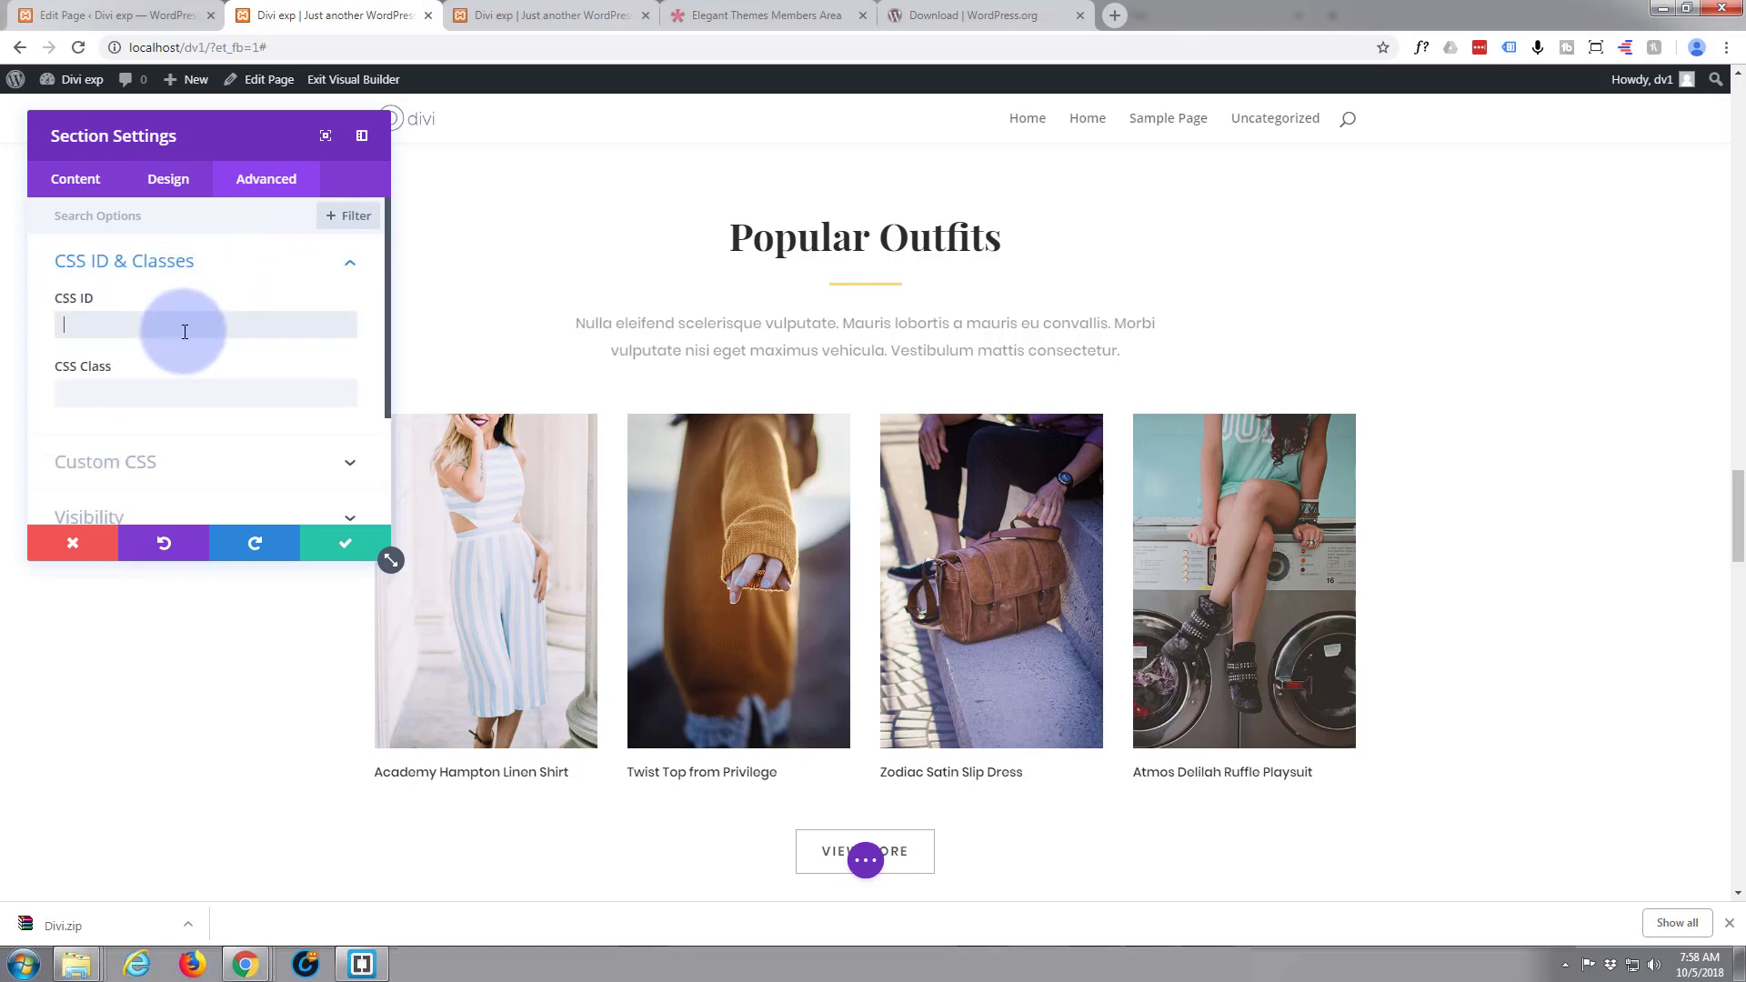
pyautogui.write('popular')
pyautogui.click(347, 549)
# Set the Shop the Sale section's CSS ID to "sale" and save the section settings
pyautogui.scroll(-7, 289, 540)
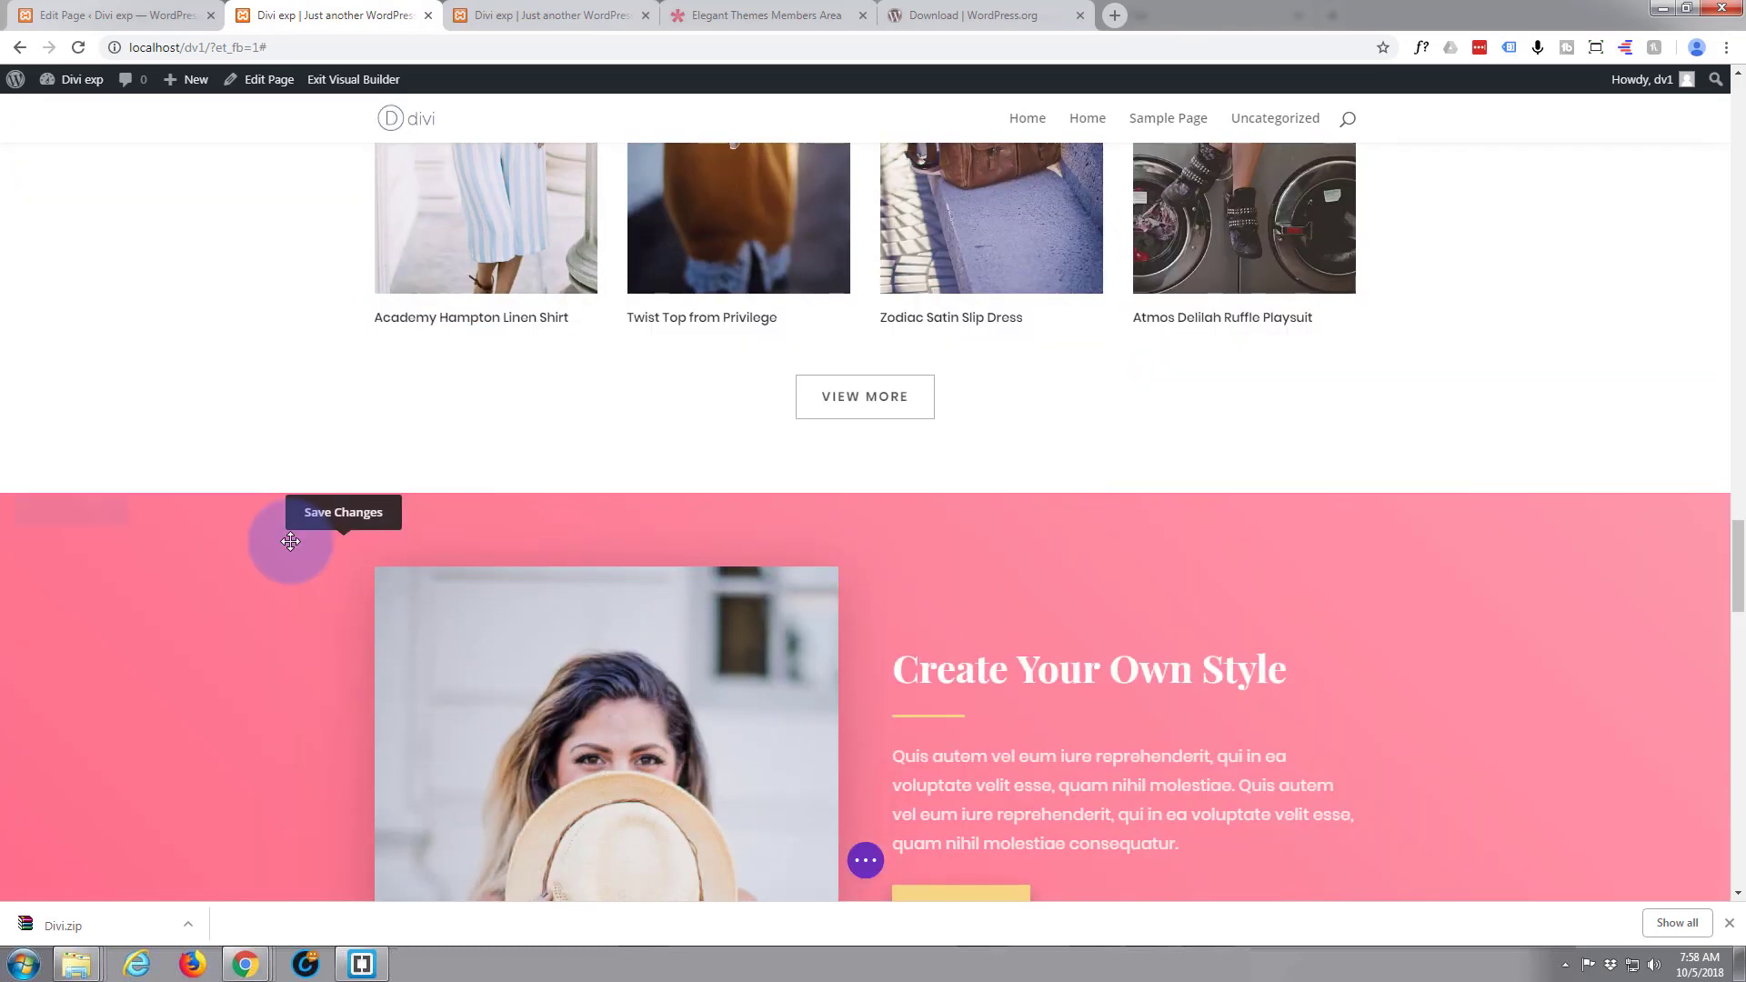
pyautogui.scroll(-10, 289, 540)
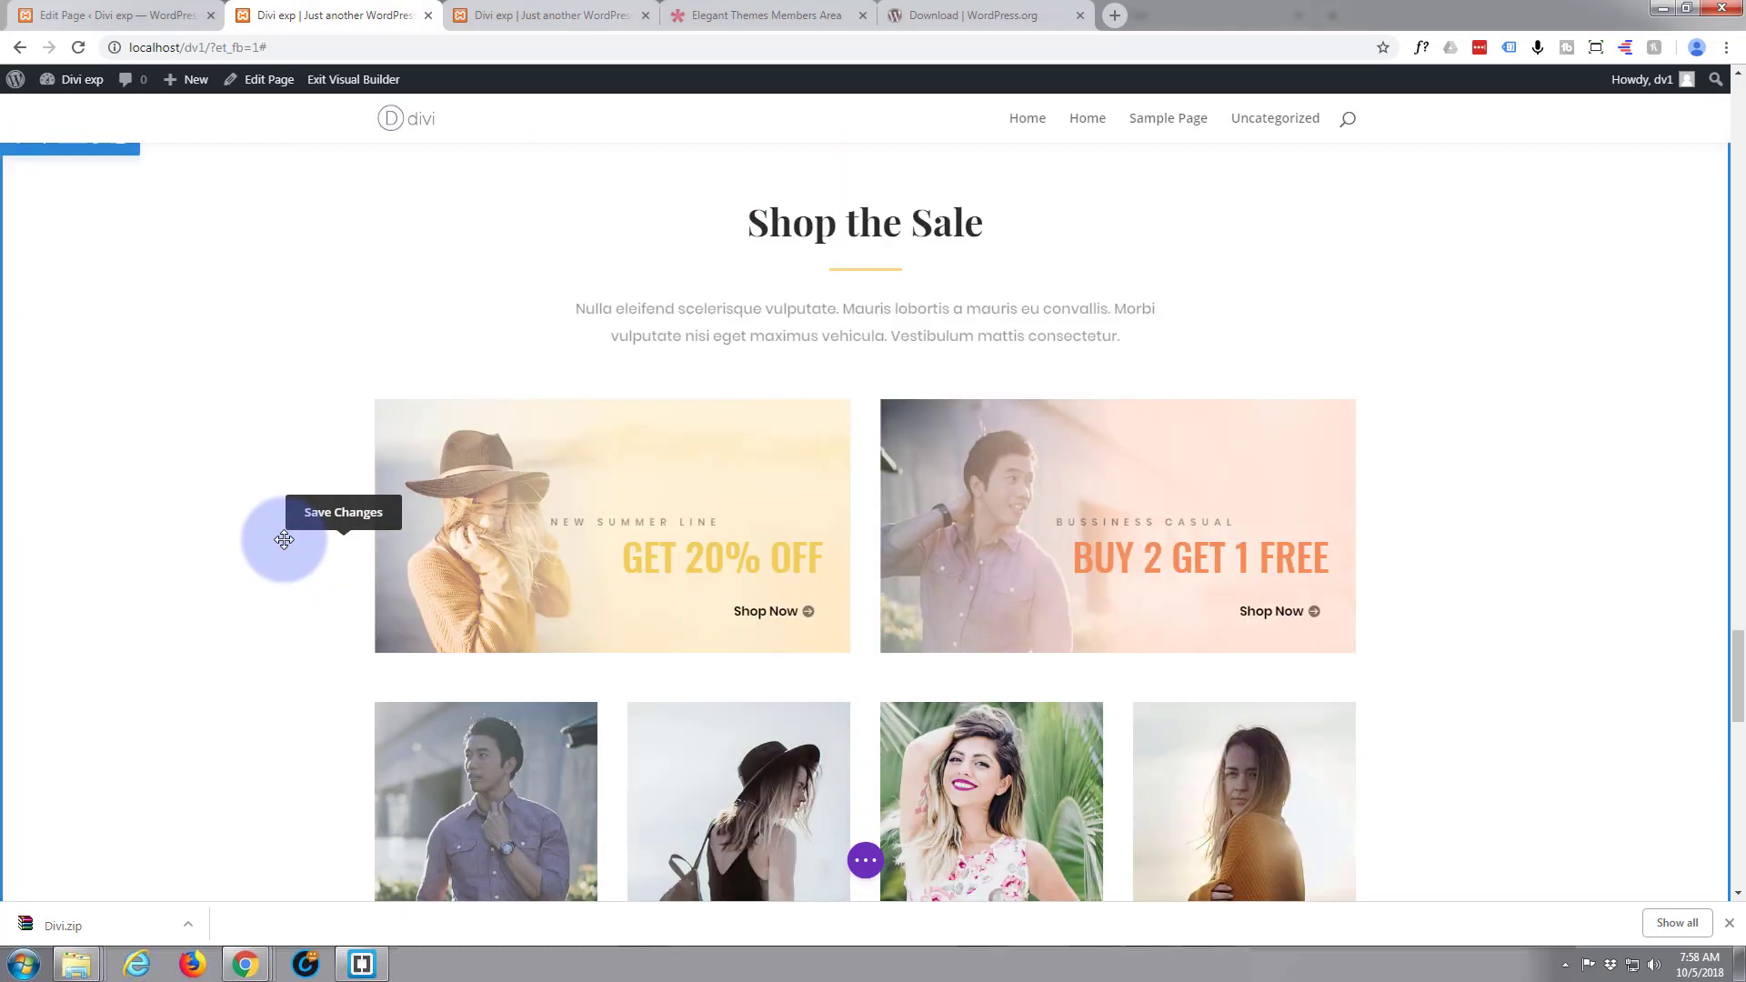
pyautogui.scroll(-3, 283, 540)
pyautogui.scroll(5, 283, 540)
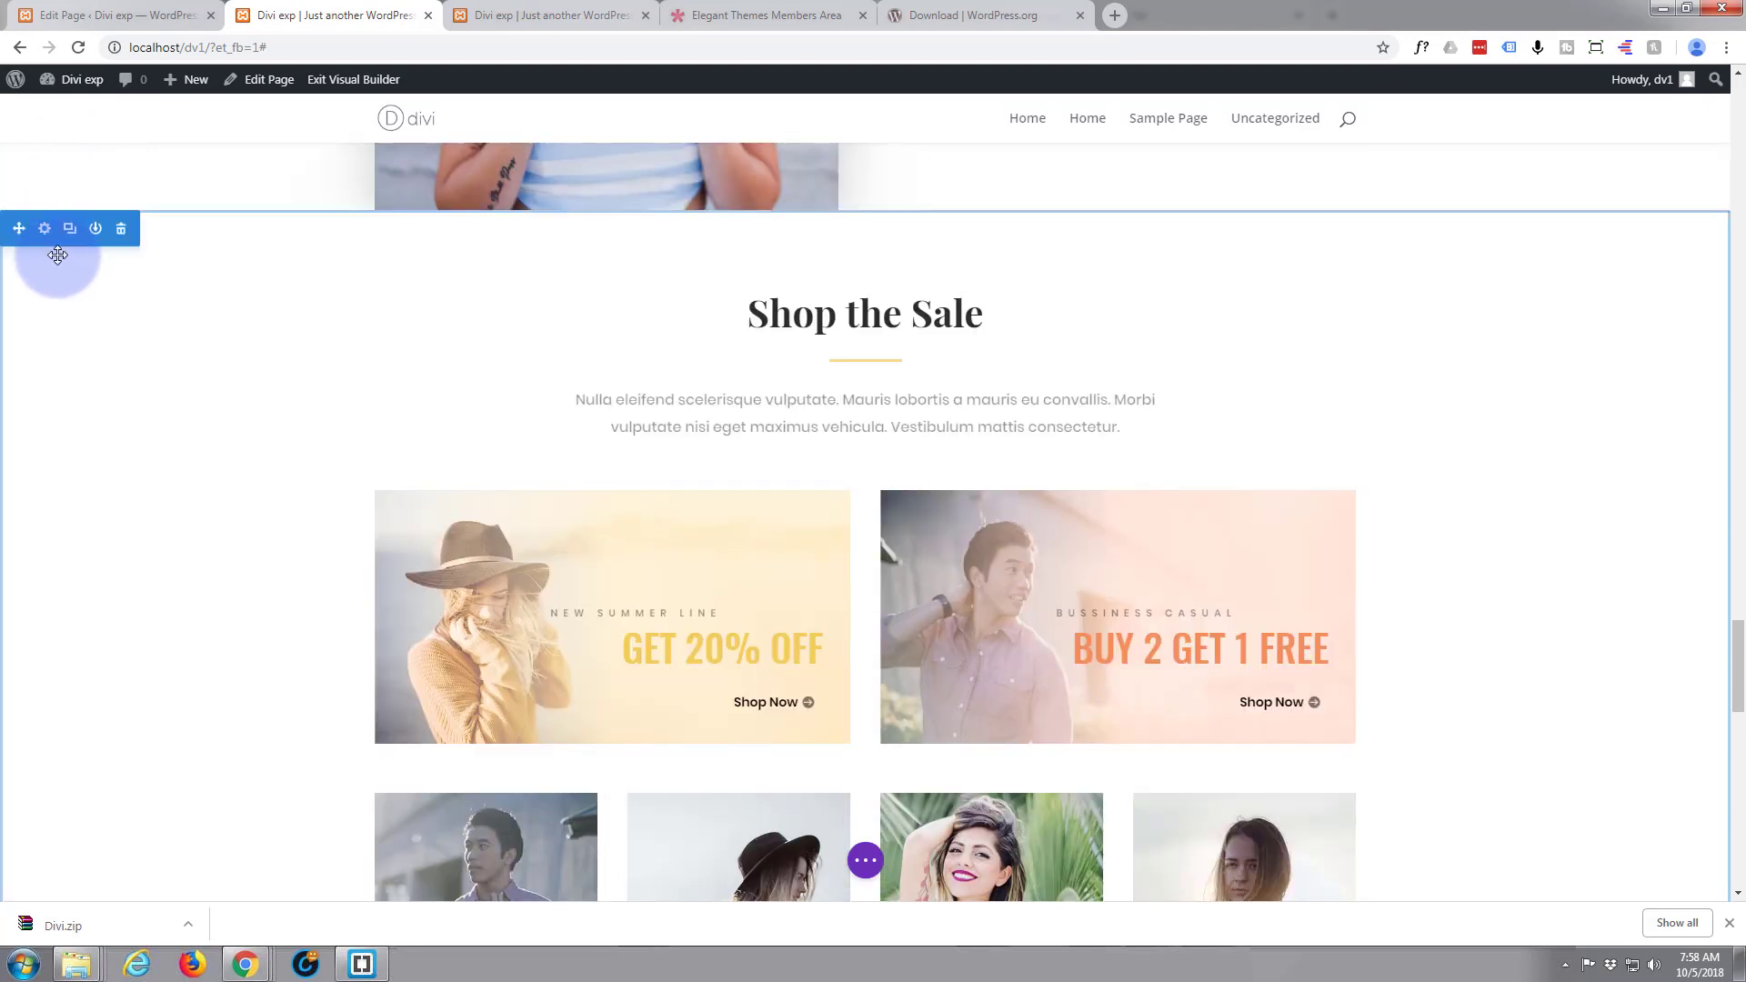
pyautogui.click(45, 231)
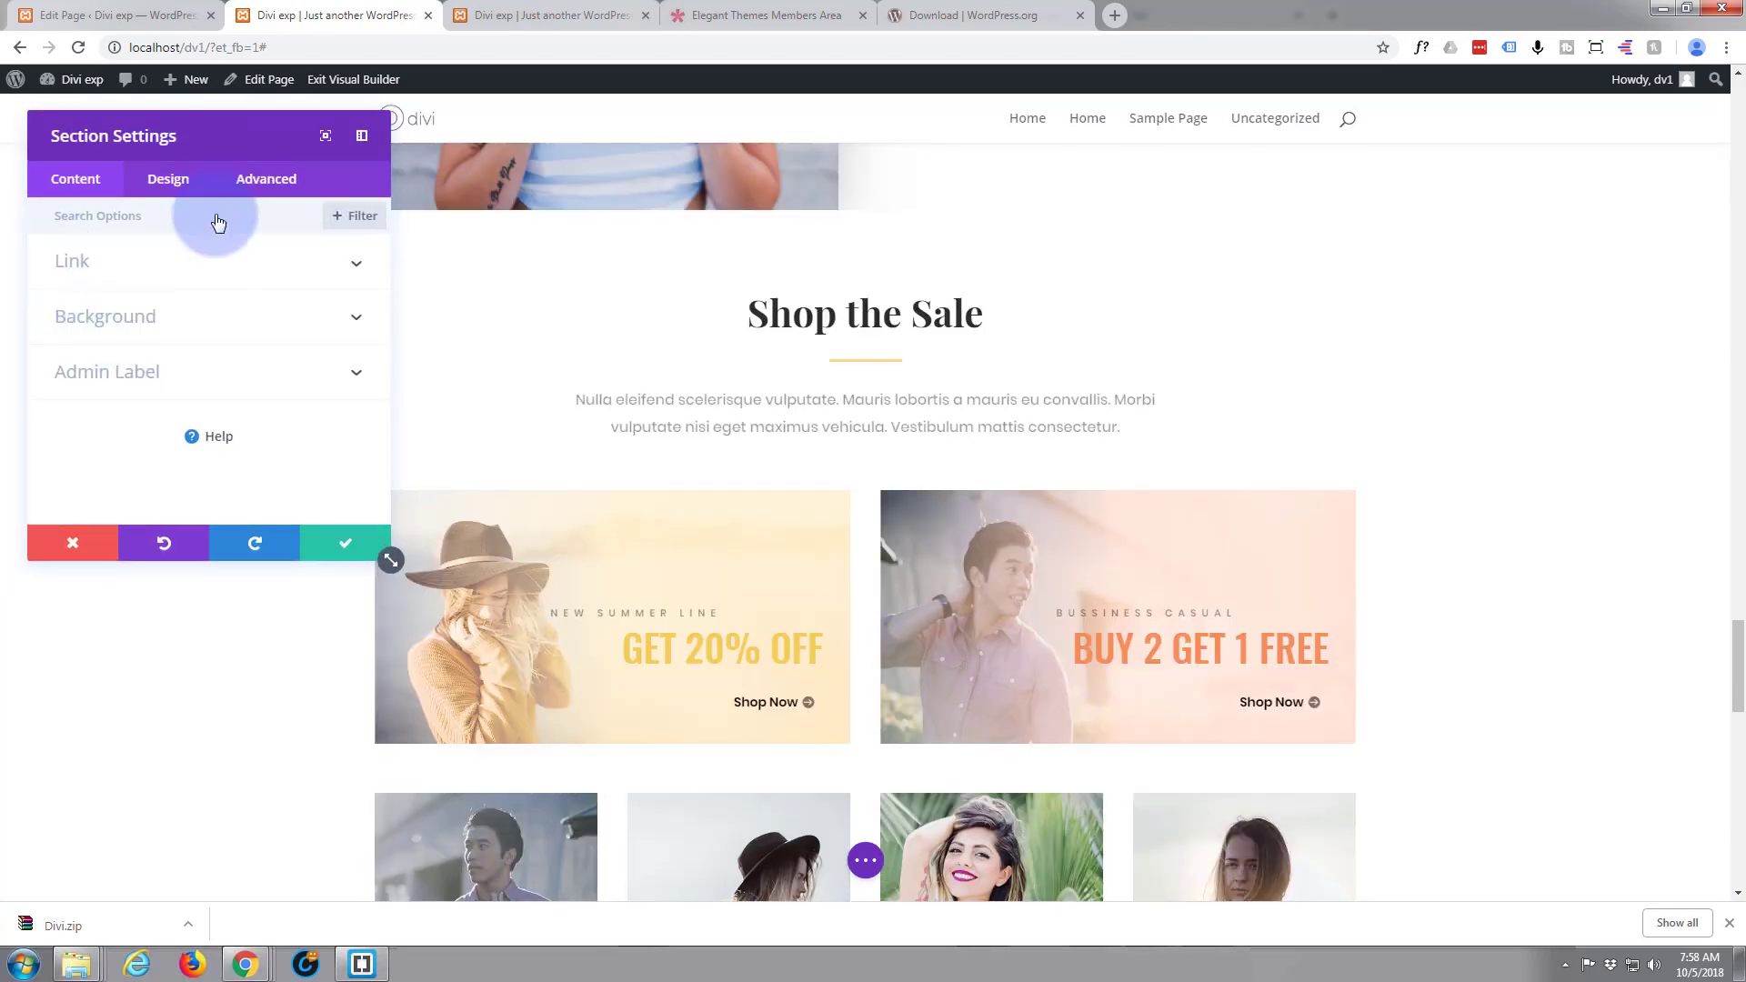
pyautogui.click(264, 185)
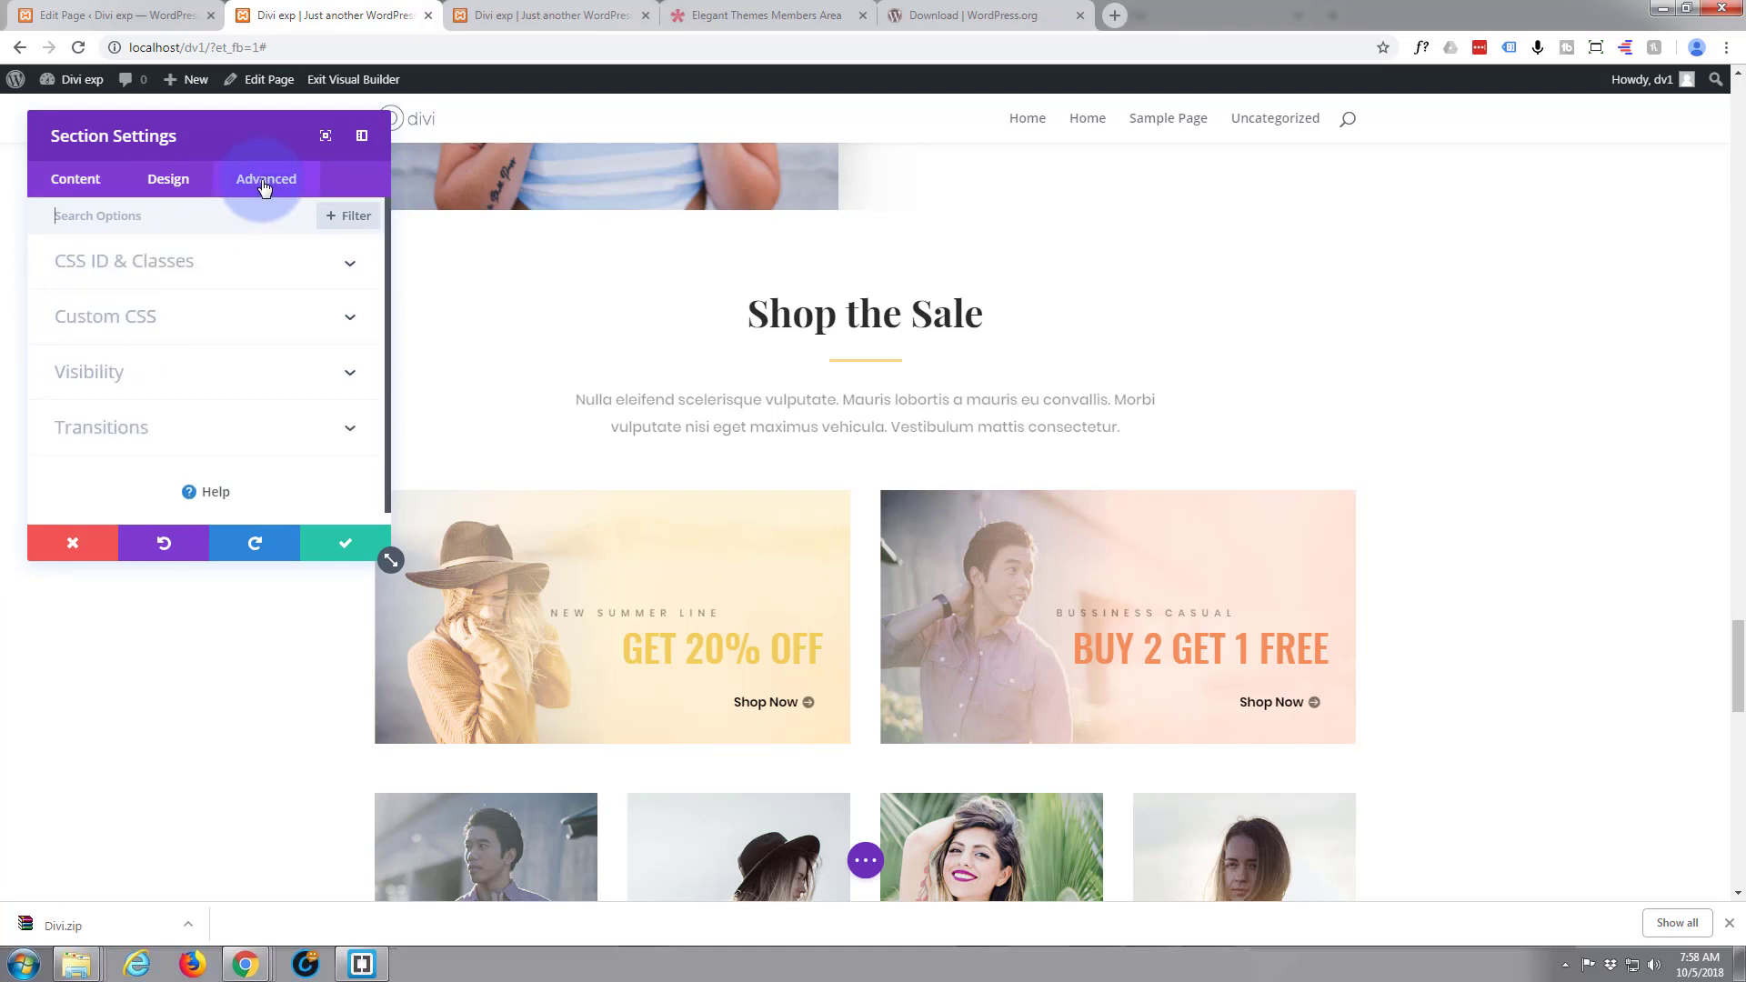
pyautogui.click(255, 264)
pyautogui.click(147, 320)
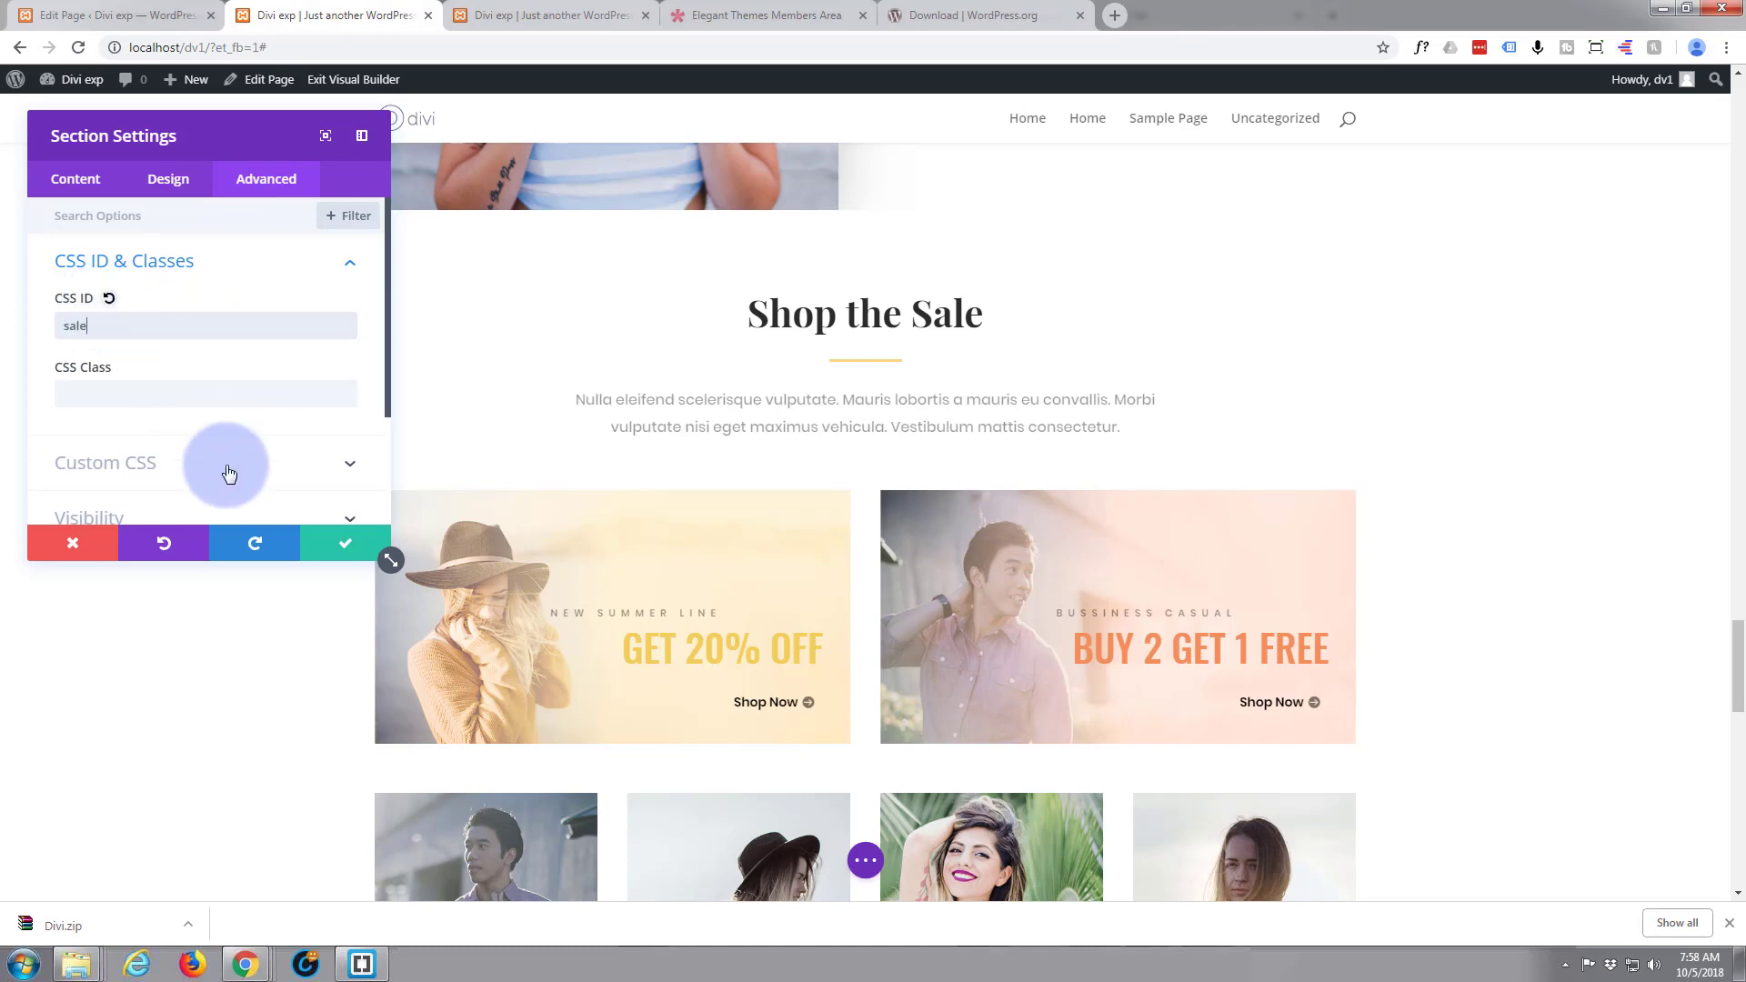
pyautogui.click(346, 543)
# Set the Latest News section's CSS ID to "news" and save the section settings
pyautogui.scroll(-9, 304, 556)
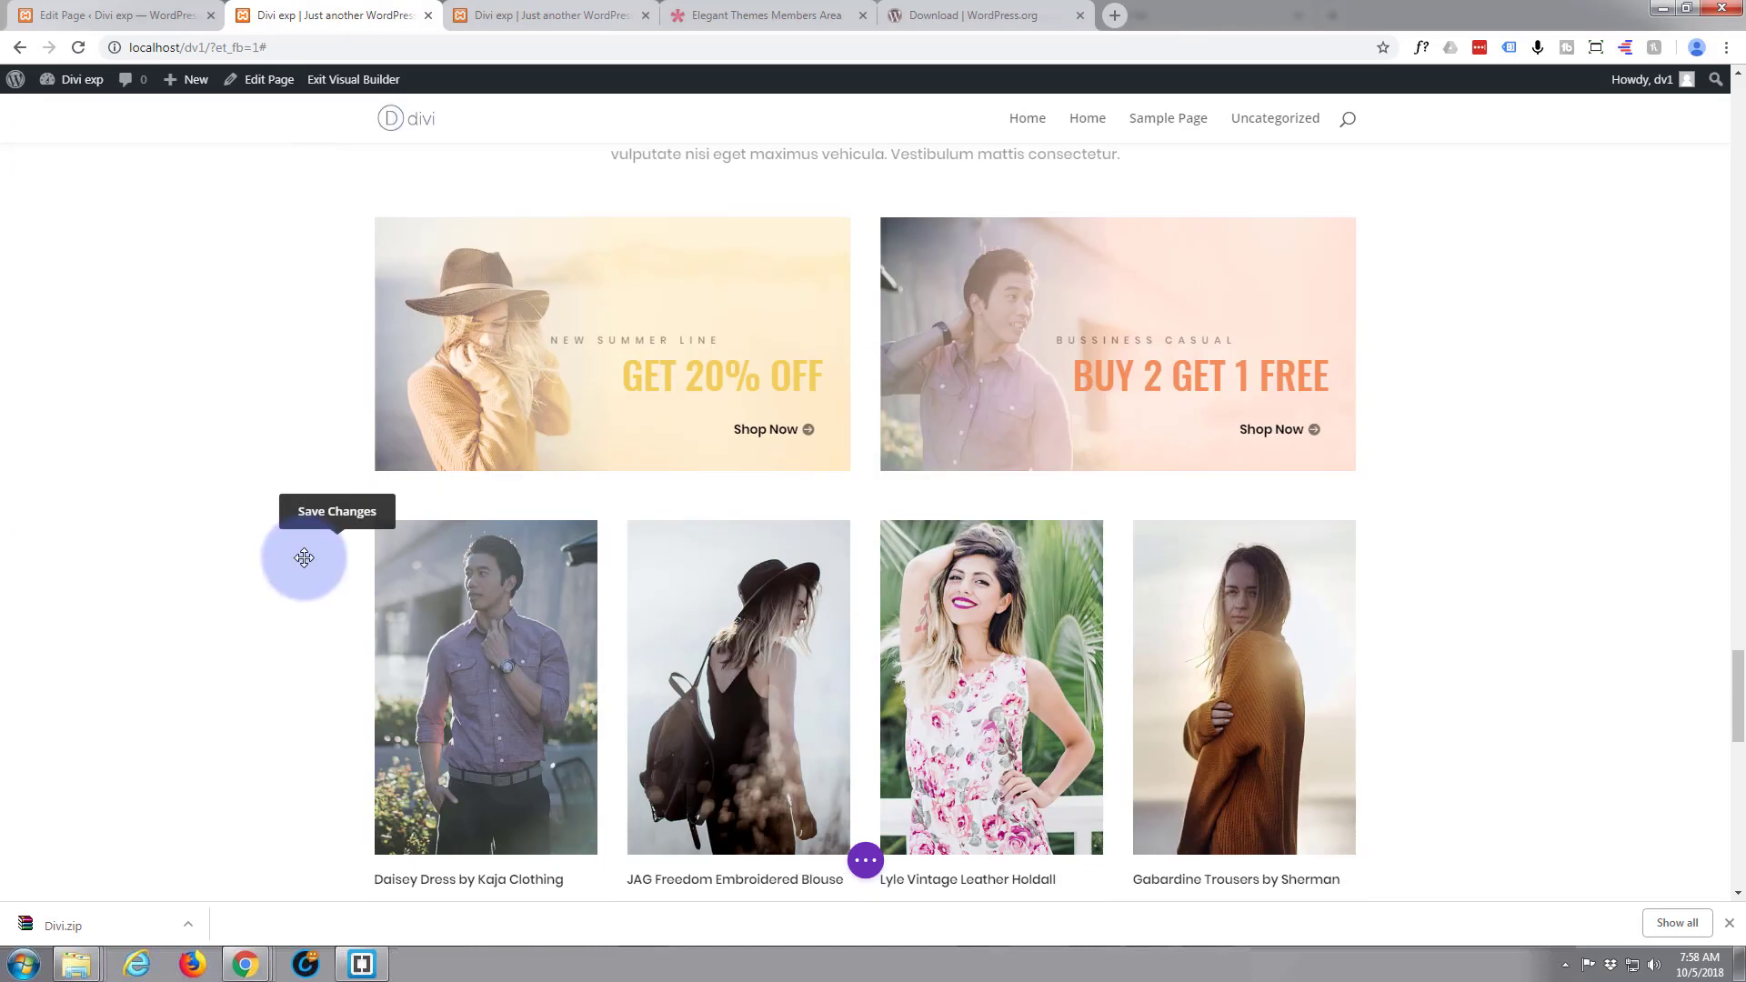
pyautogui.scroll(-4, 286, 557)
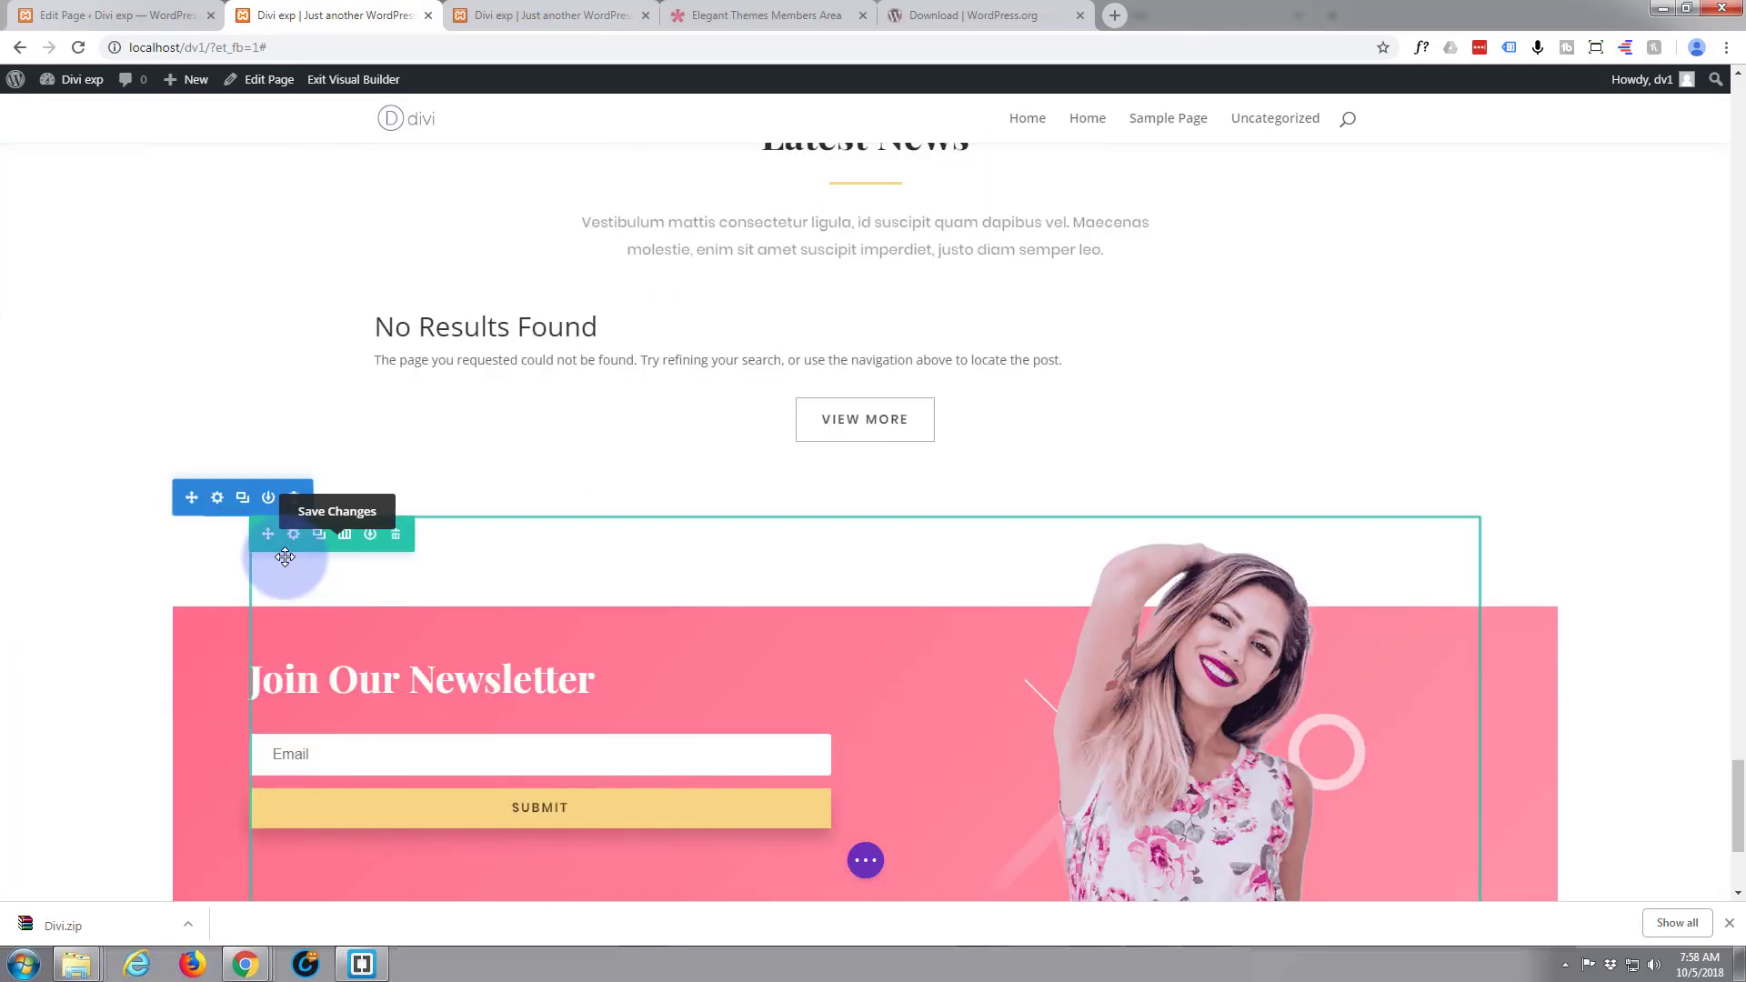
pyautogui.scroll(-3, 178, 554)
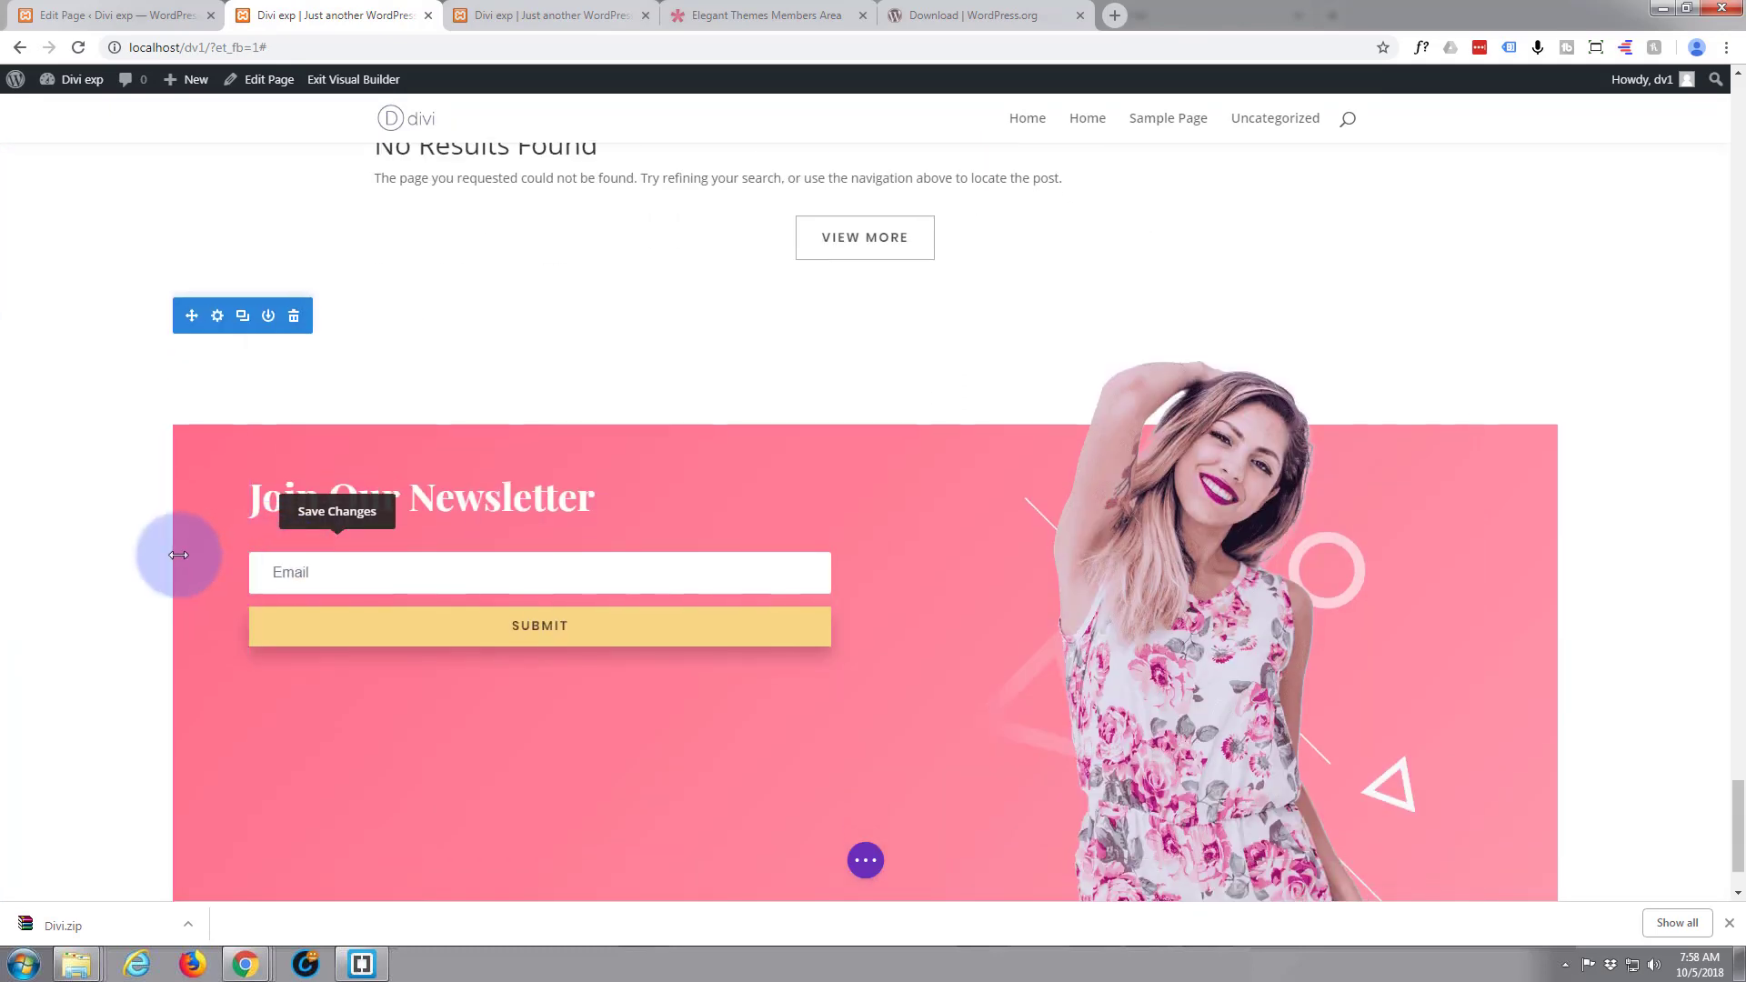
pyautogui.scroll(3, 178, 555)
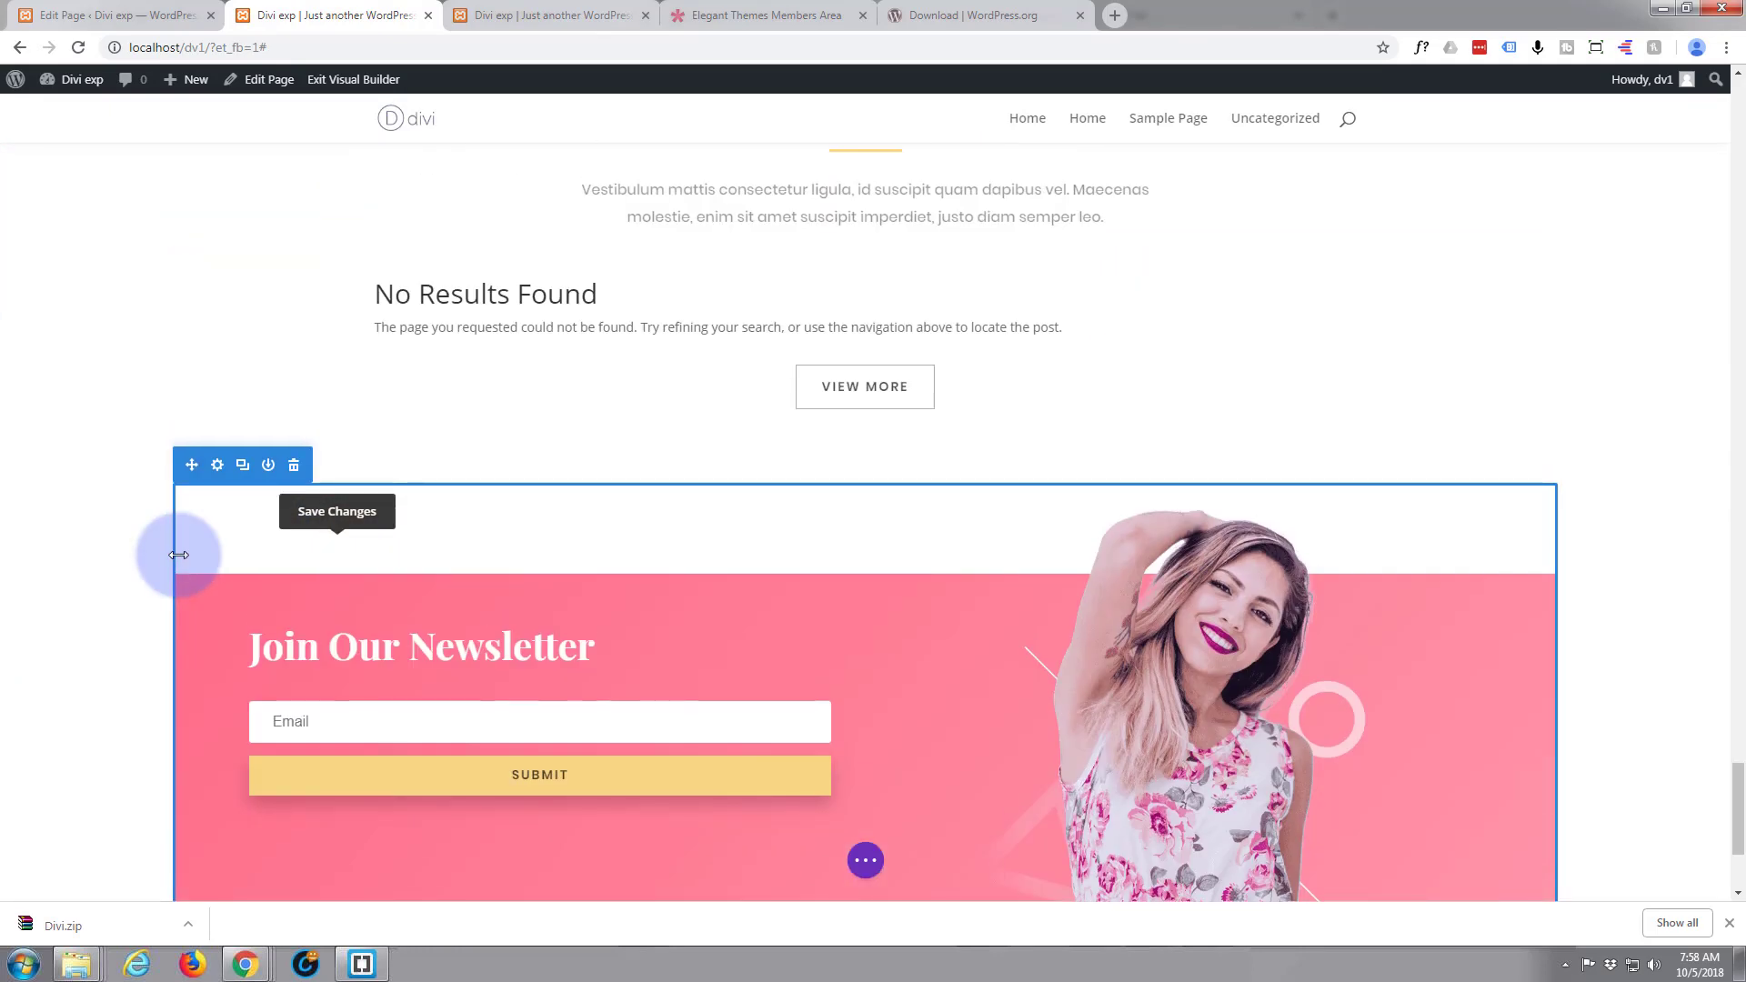
pyautogui.scroll(4, 179, 555)
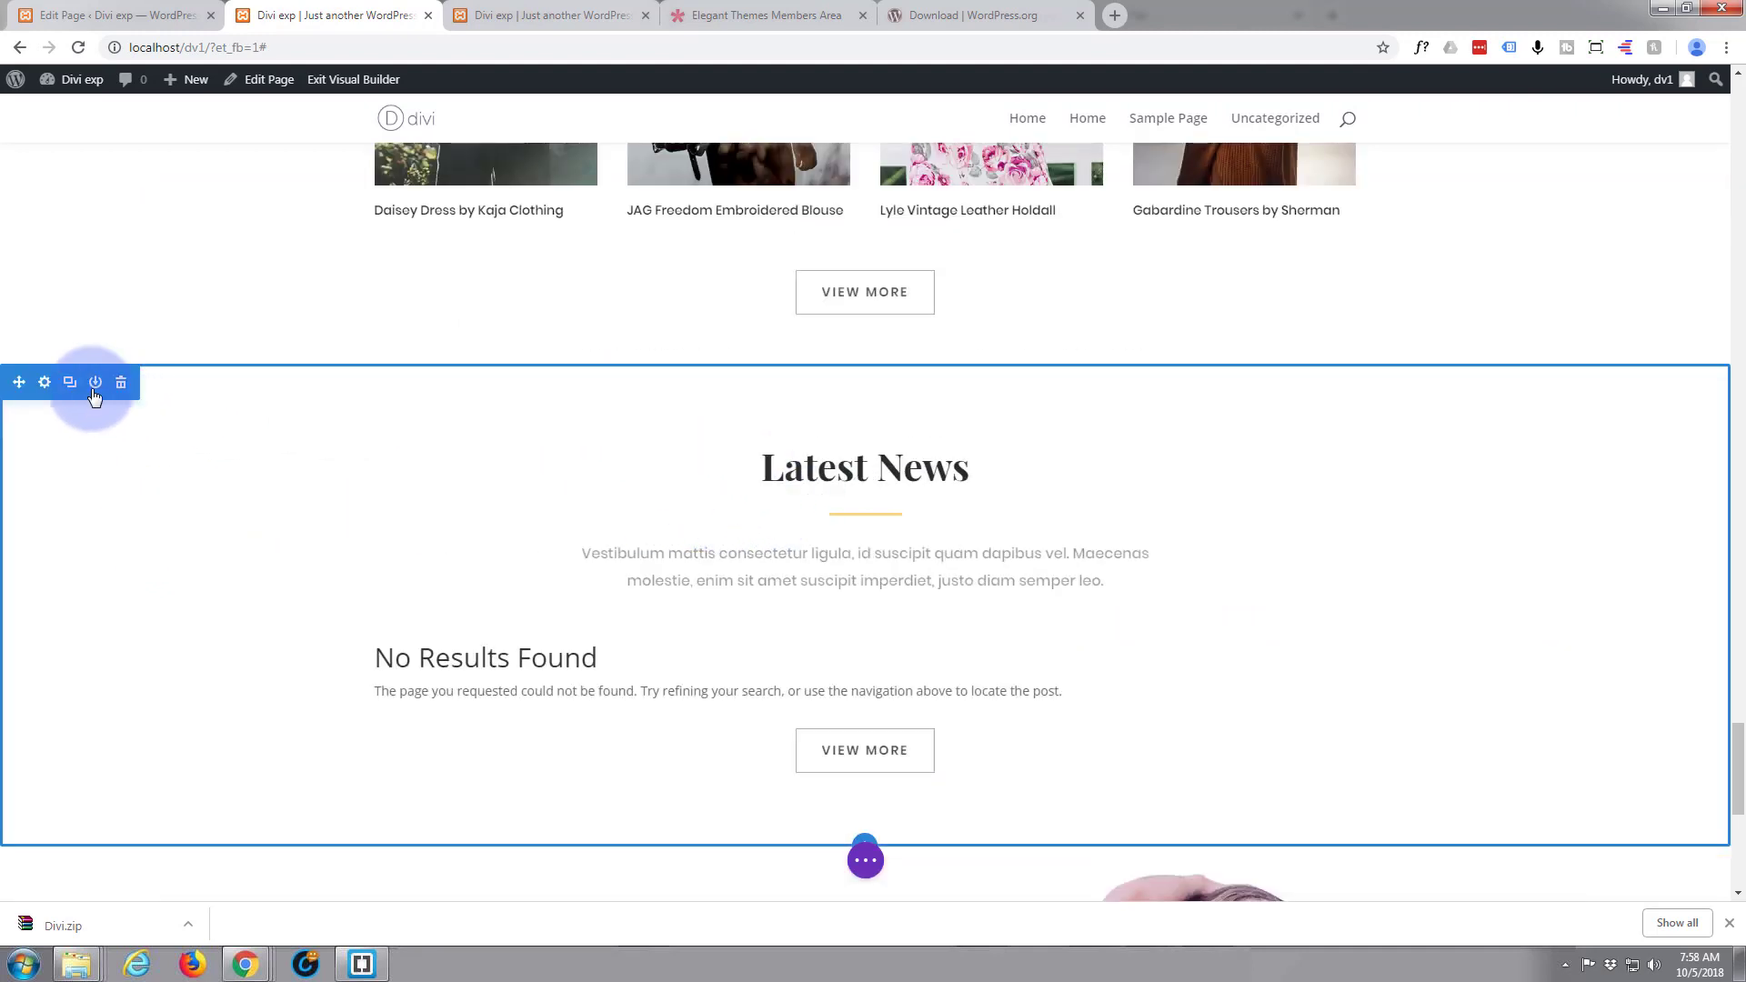
pyautogui.click(44, 384)
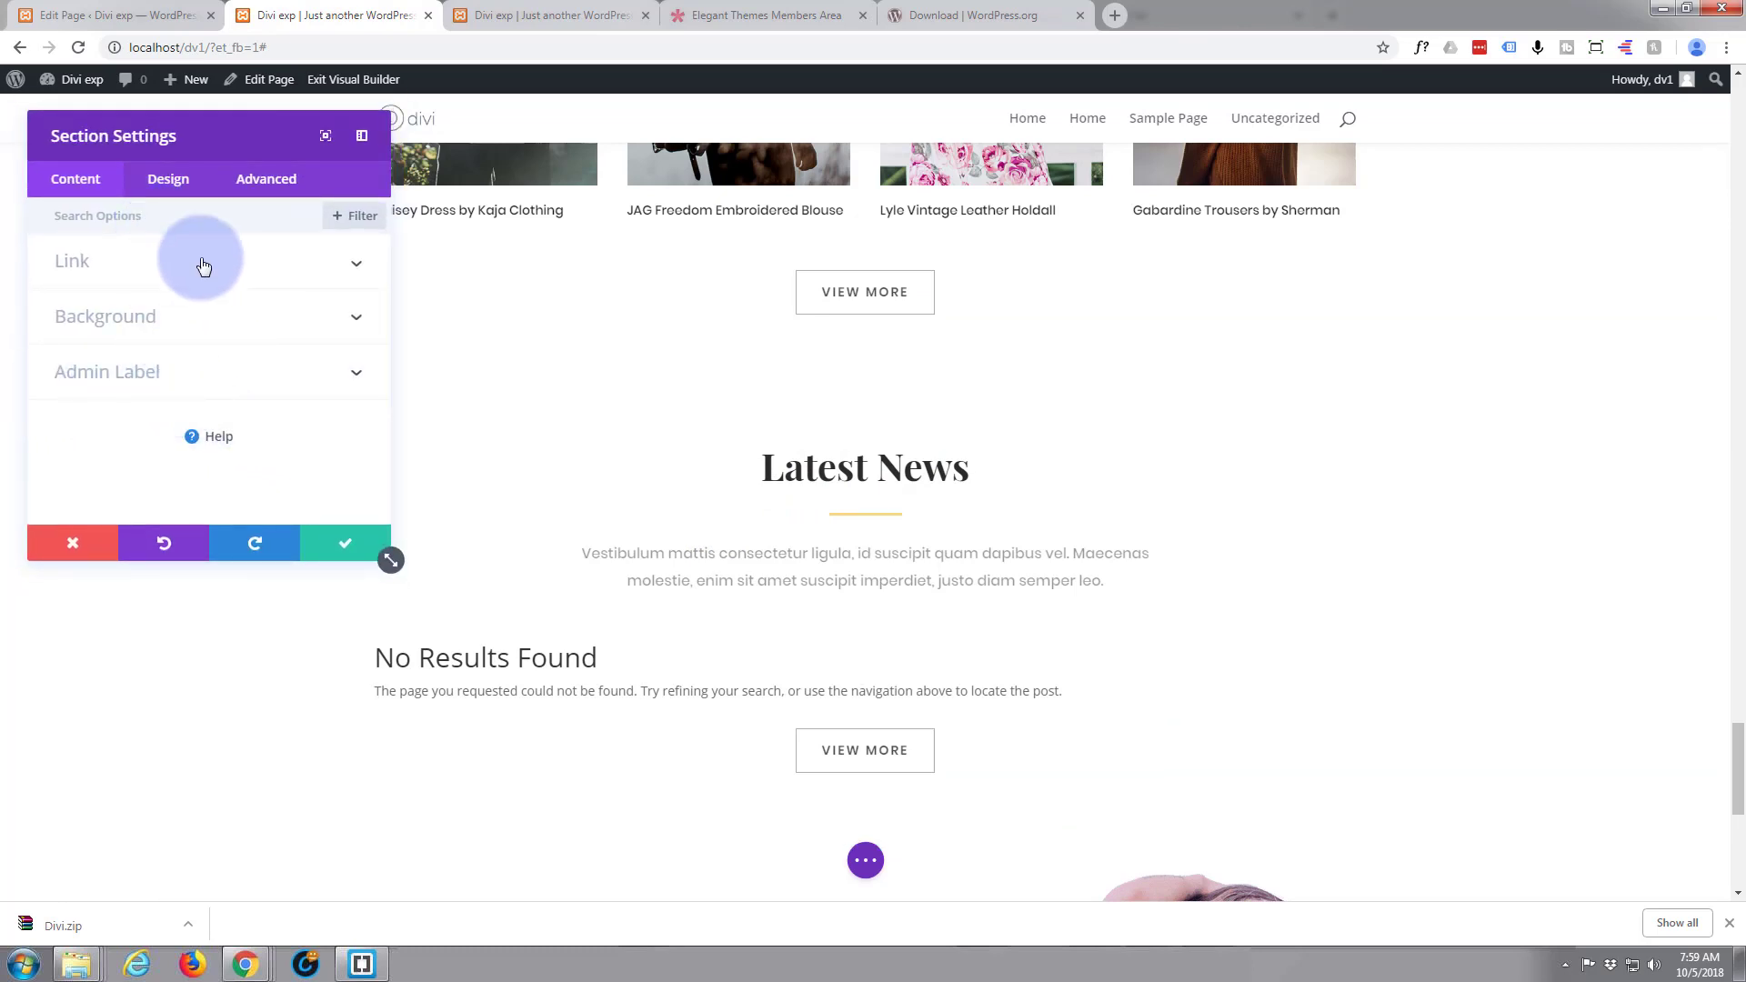
pyautogui.click(273, 179)
pyautogui.click(196, 285)
pyautogui.click(107, 324)
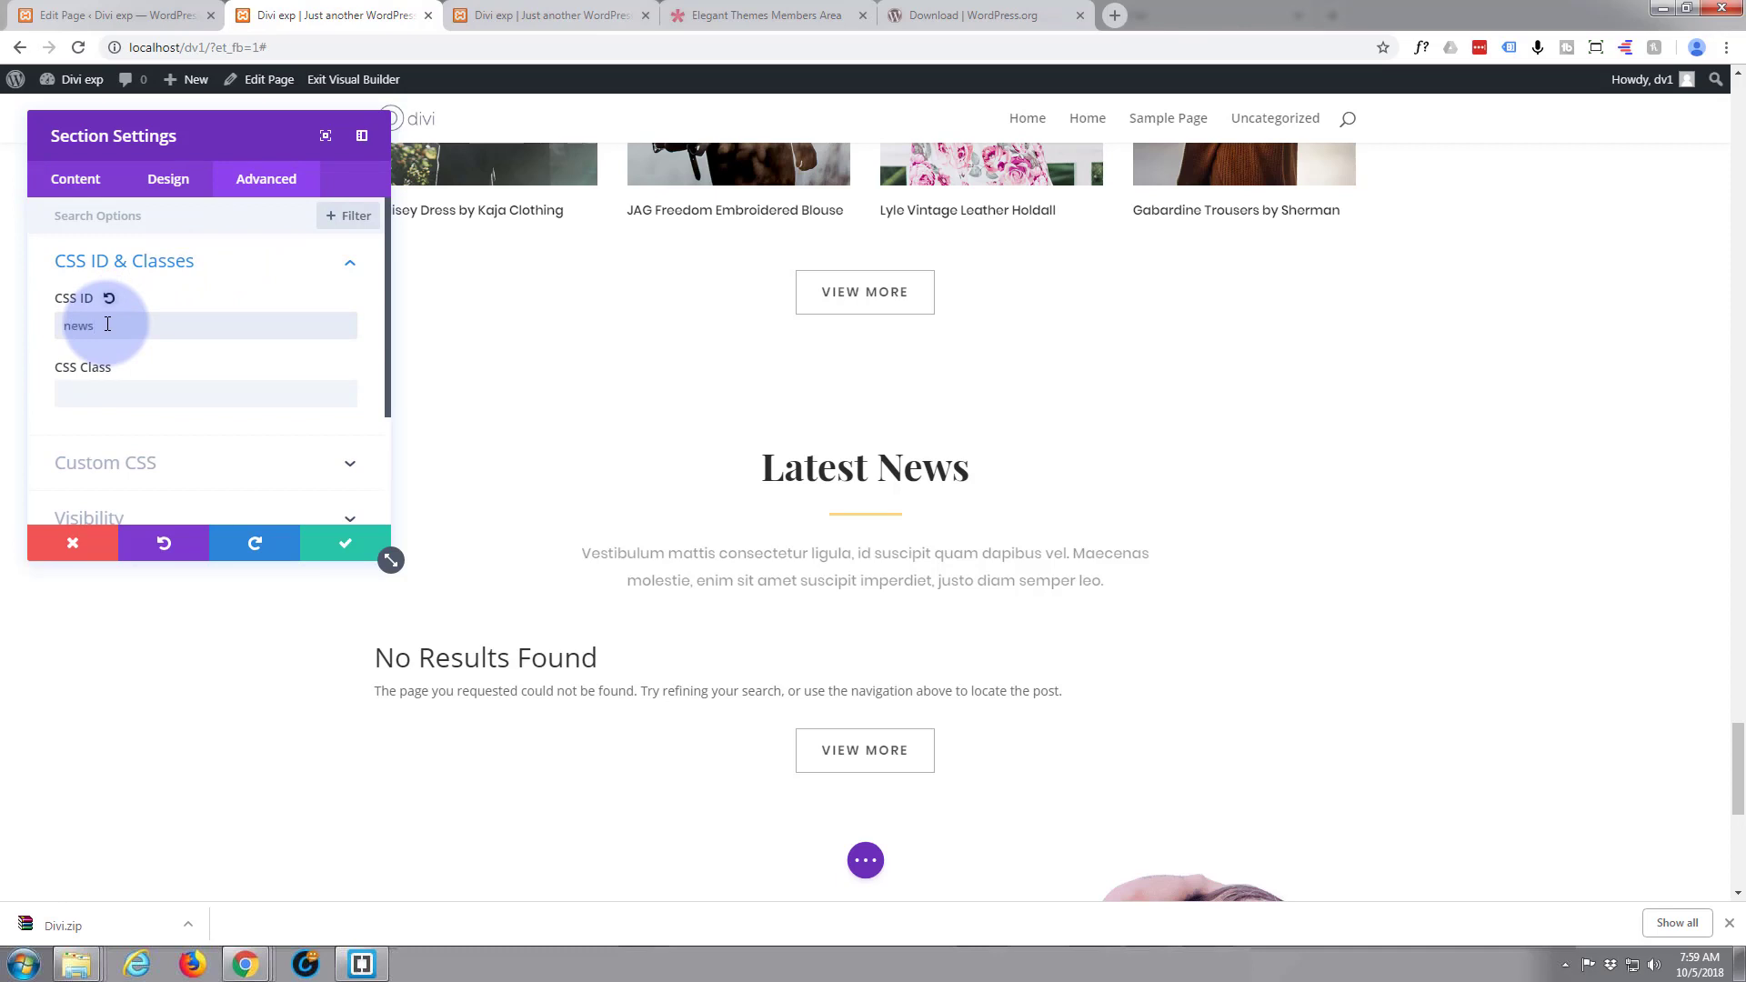
pyautogui.click(345, 544)
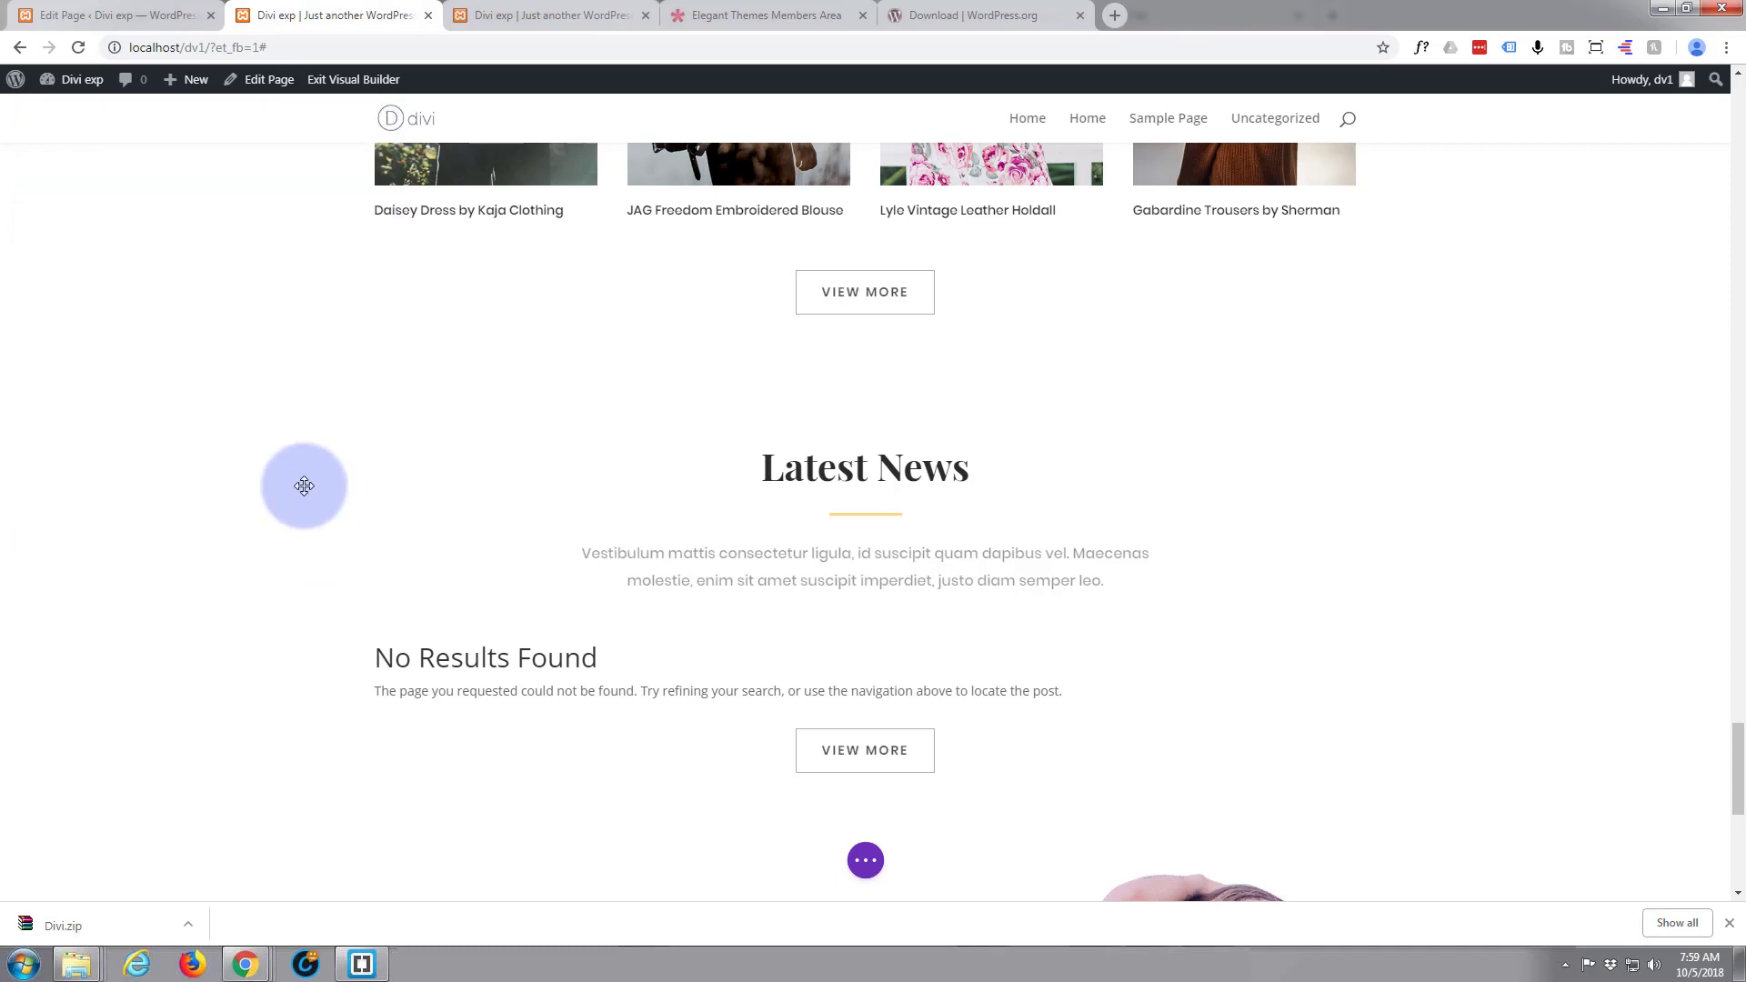
# Go to the site's menu management in the WordPress admin and create a new menu named "main"
pyautogui.scroll(5, 304, 486)
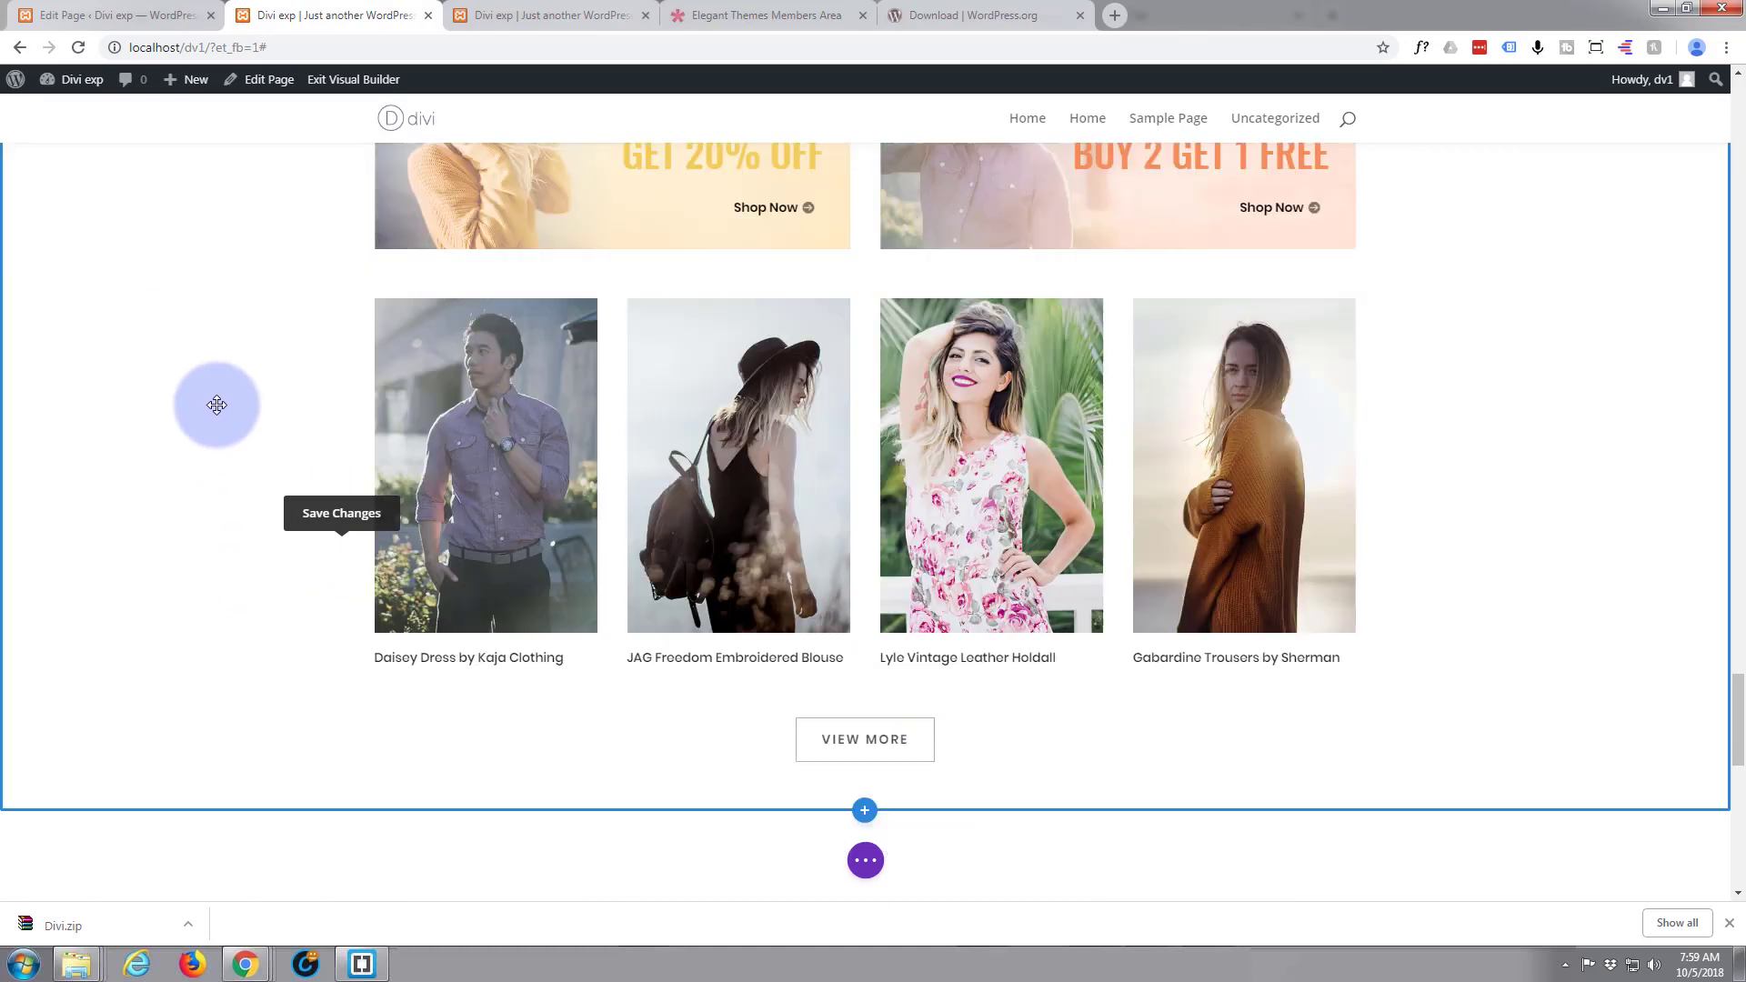
pyautogui.scroll(13, 217, 405)
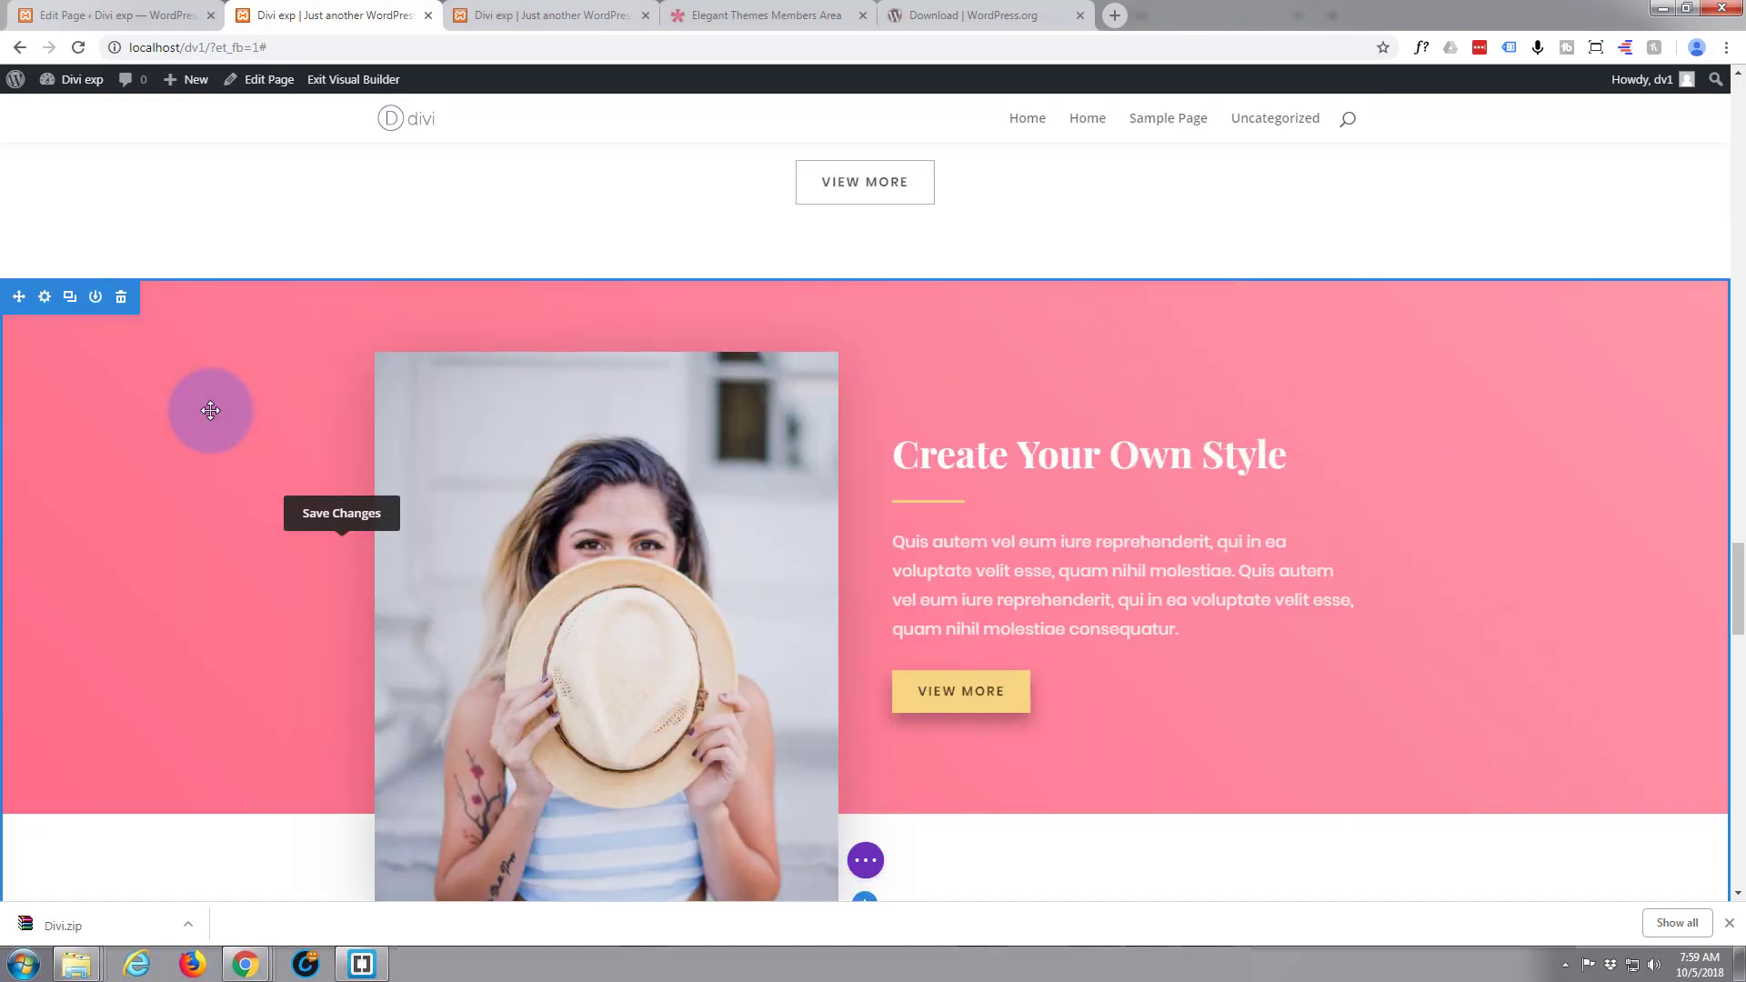
pyautogui.scroll(13, 210, 410)
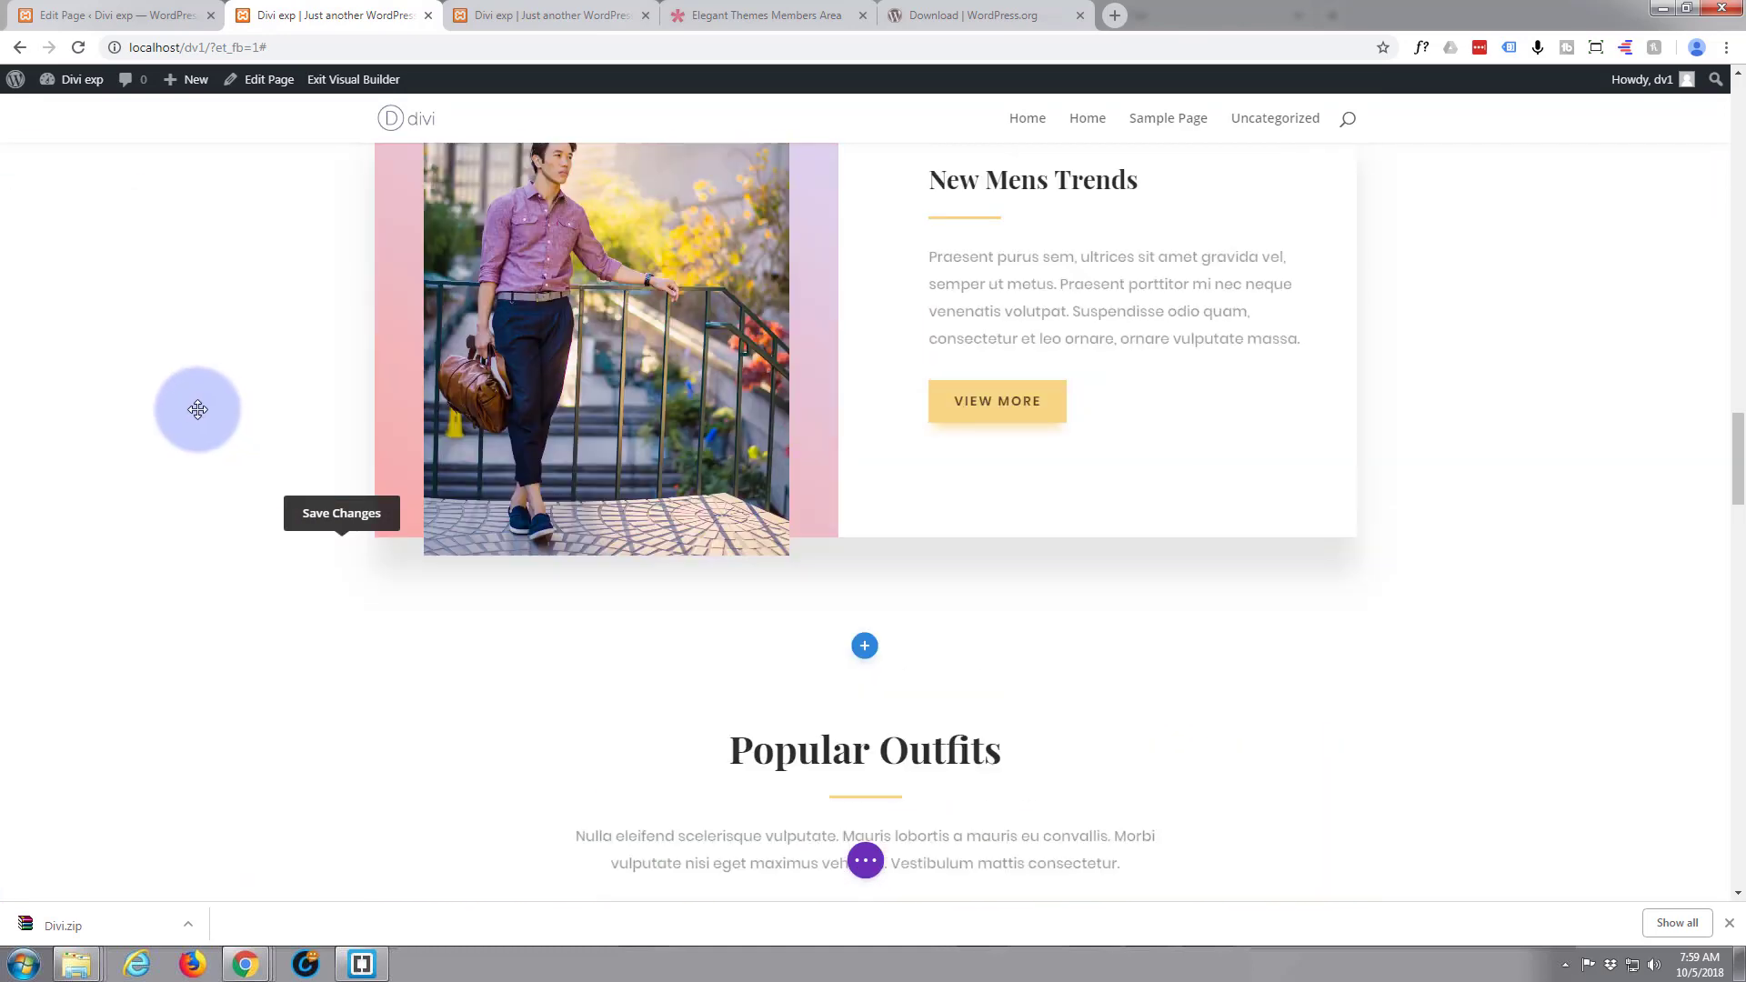
pyautogui.scroll(8, 191, 409)
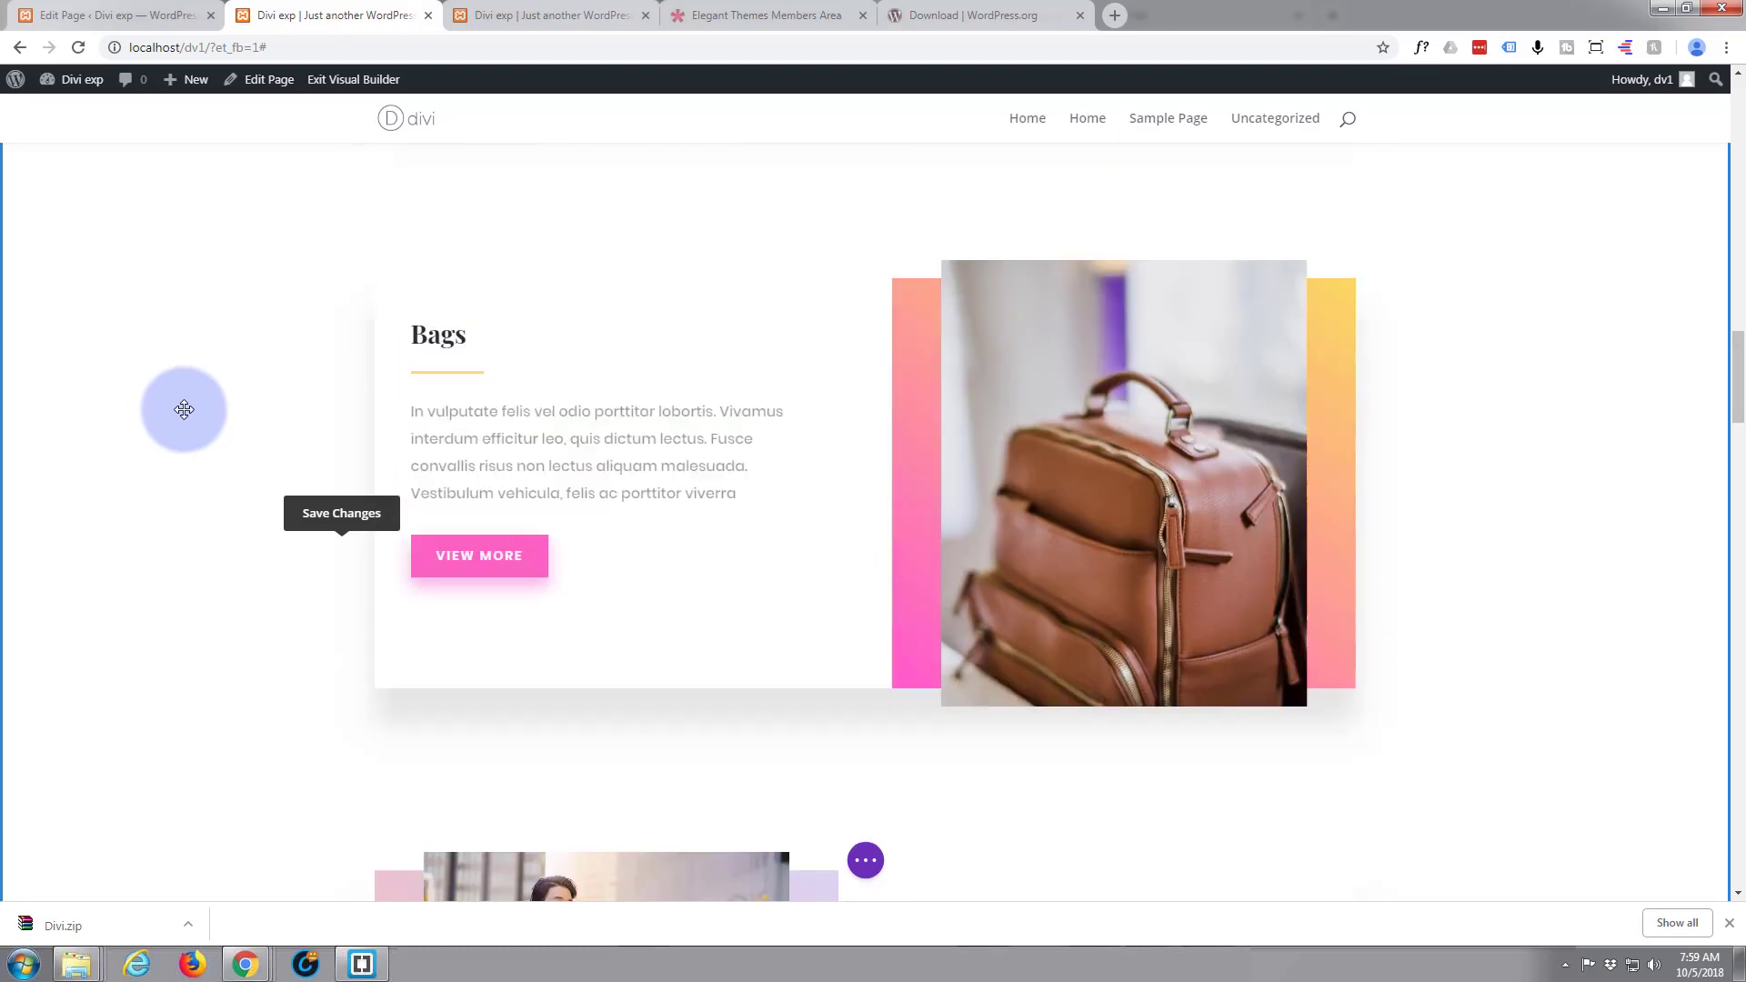
pyautogui.scroll(4, 184, 409)
pyautogui.click(77, 16)
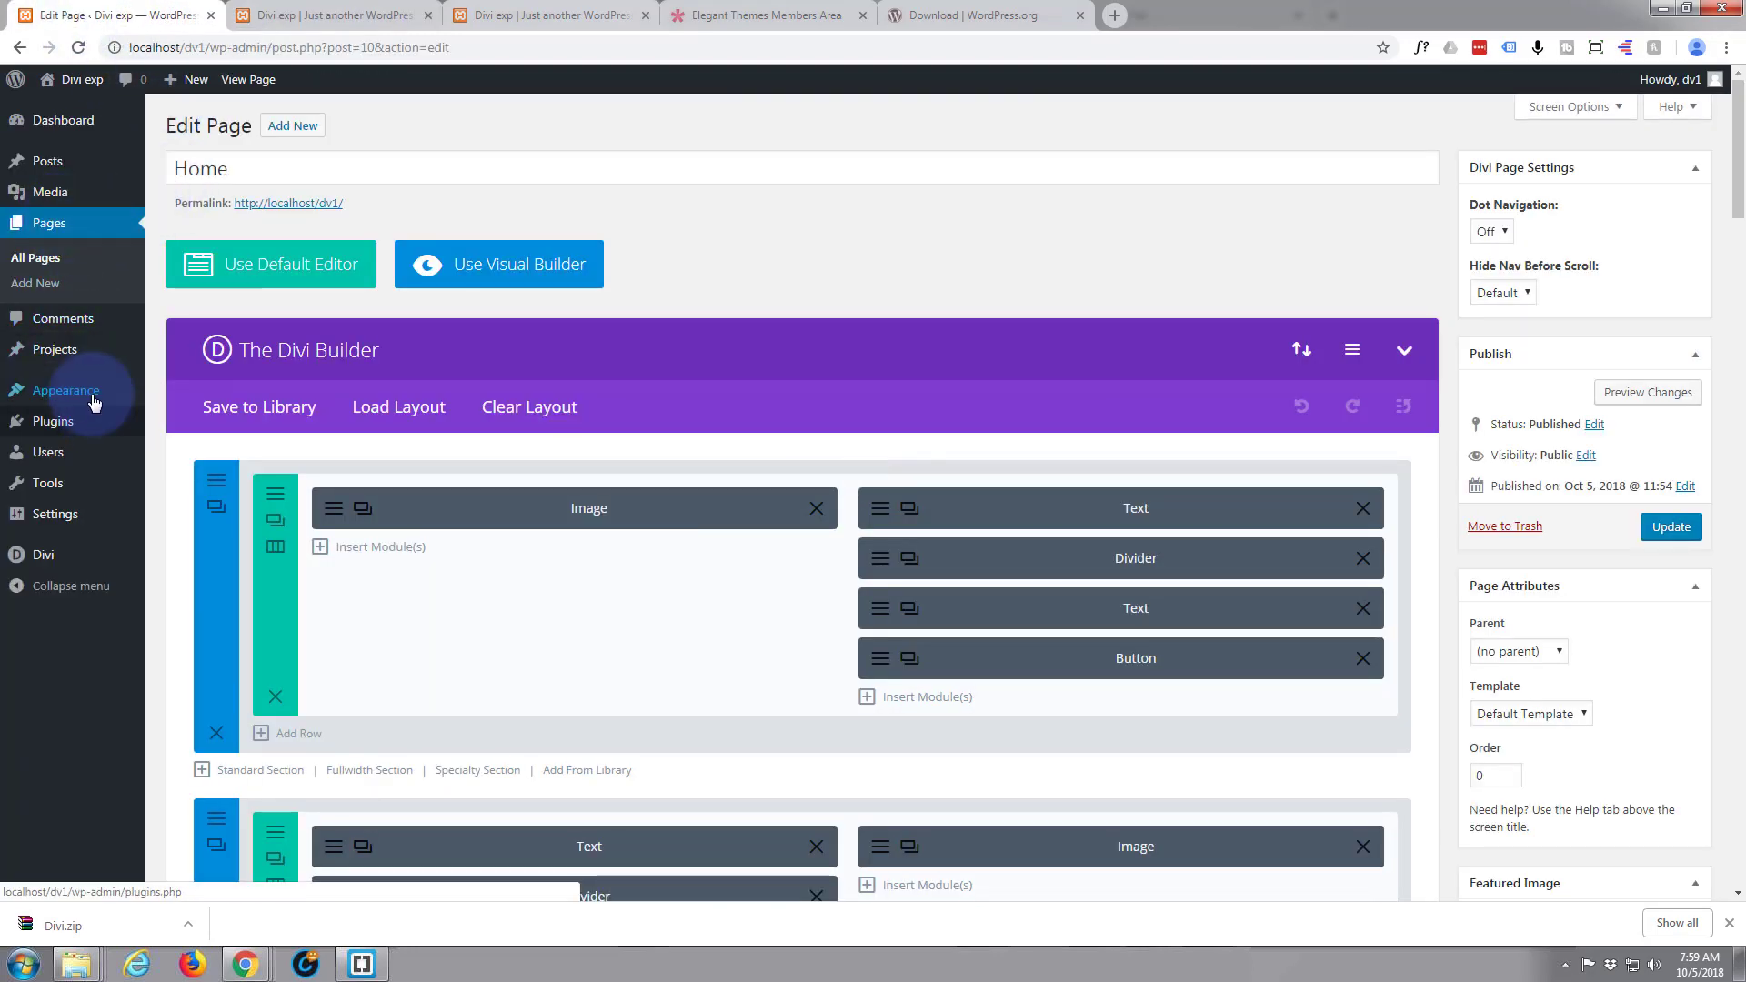
pyautogui.moveTo(82, 393)
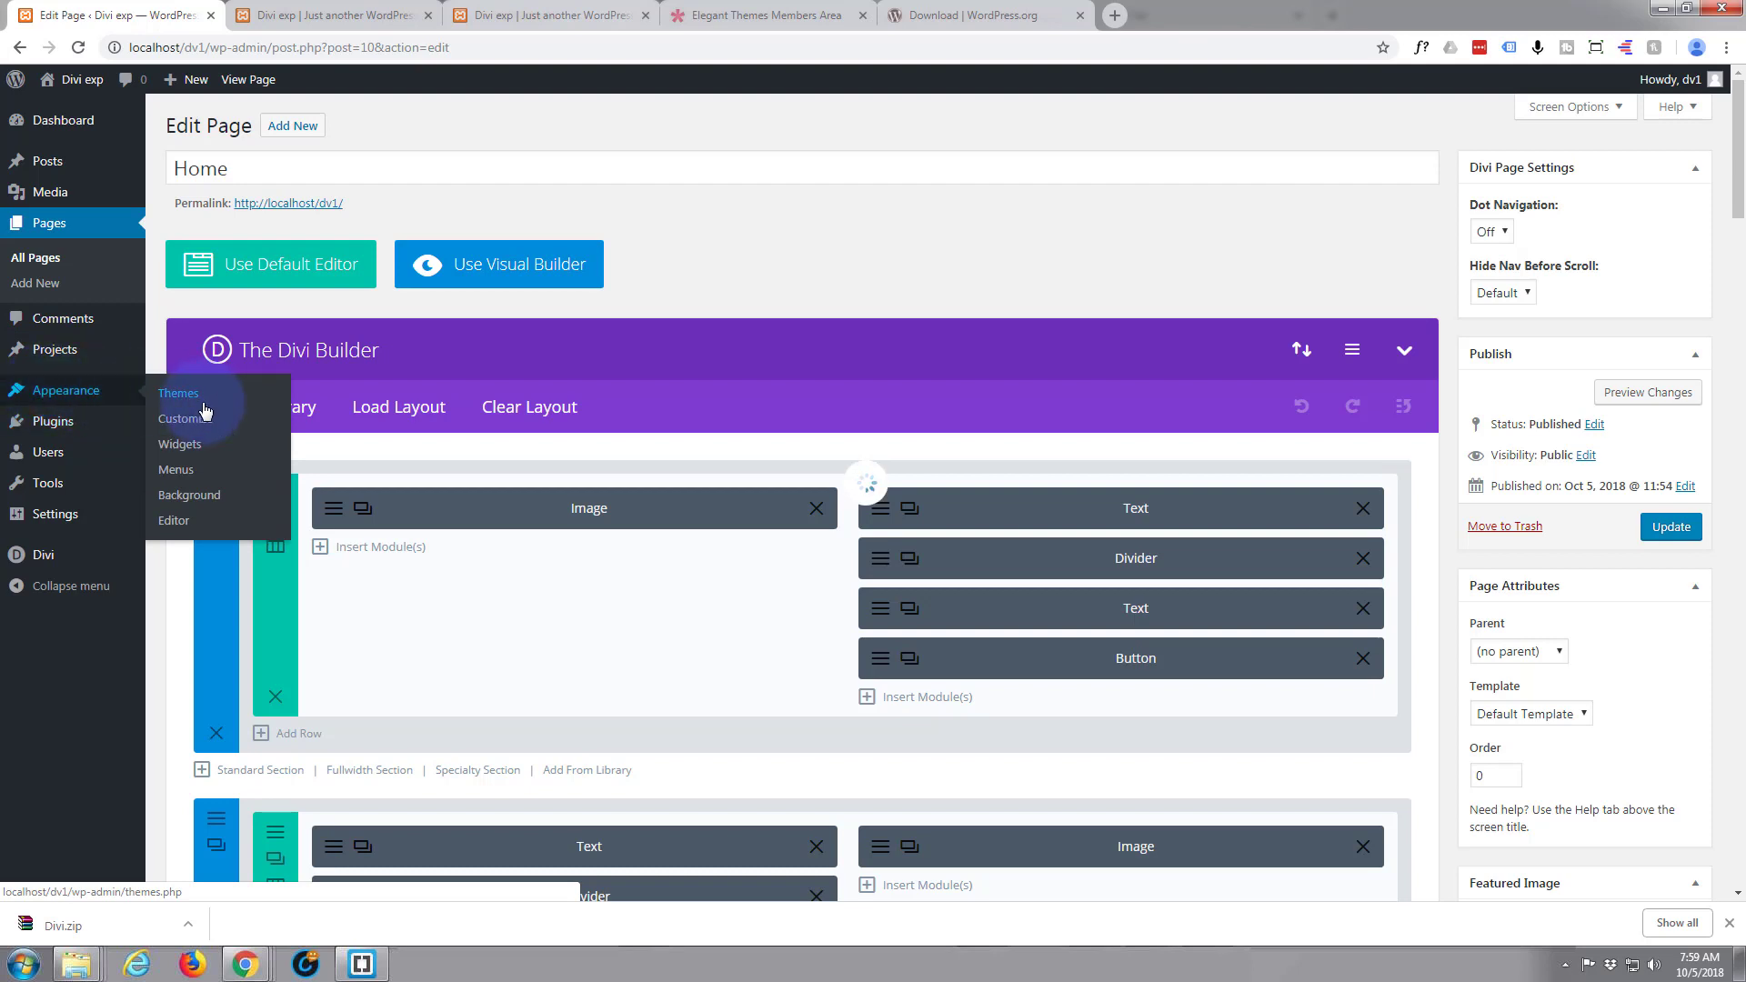
pyautogui.click(187, 472)
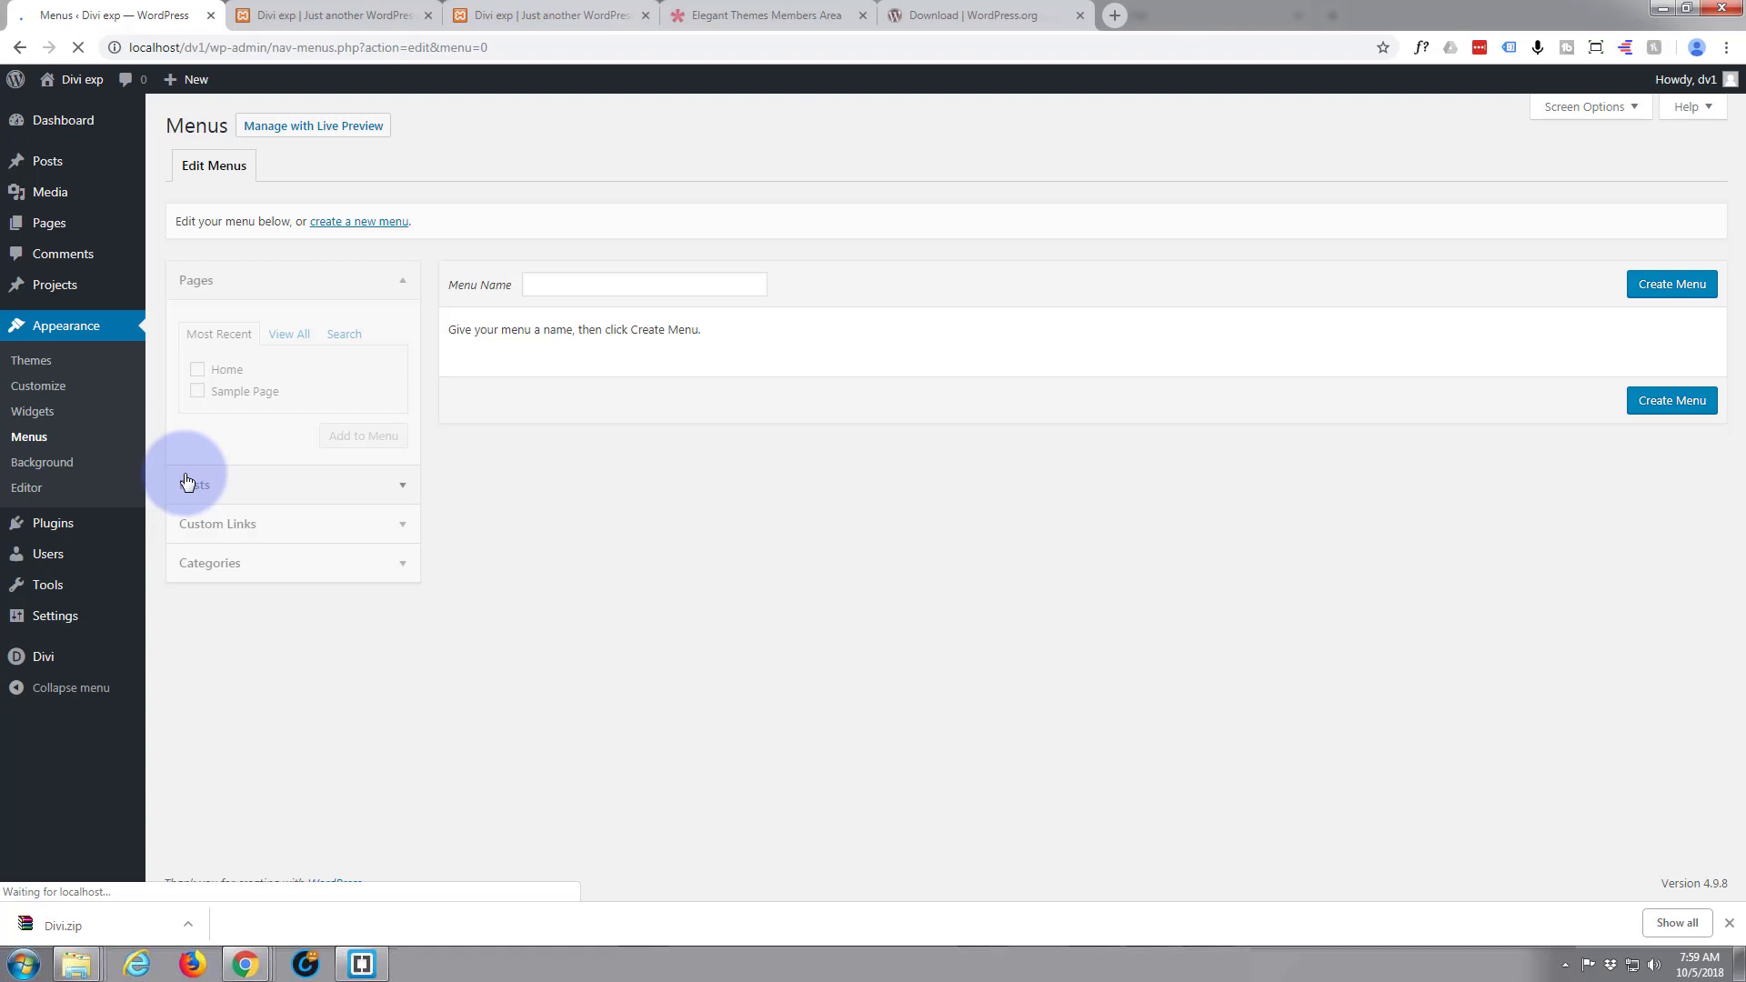
pyautogui.click(336, 223)
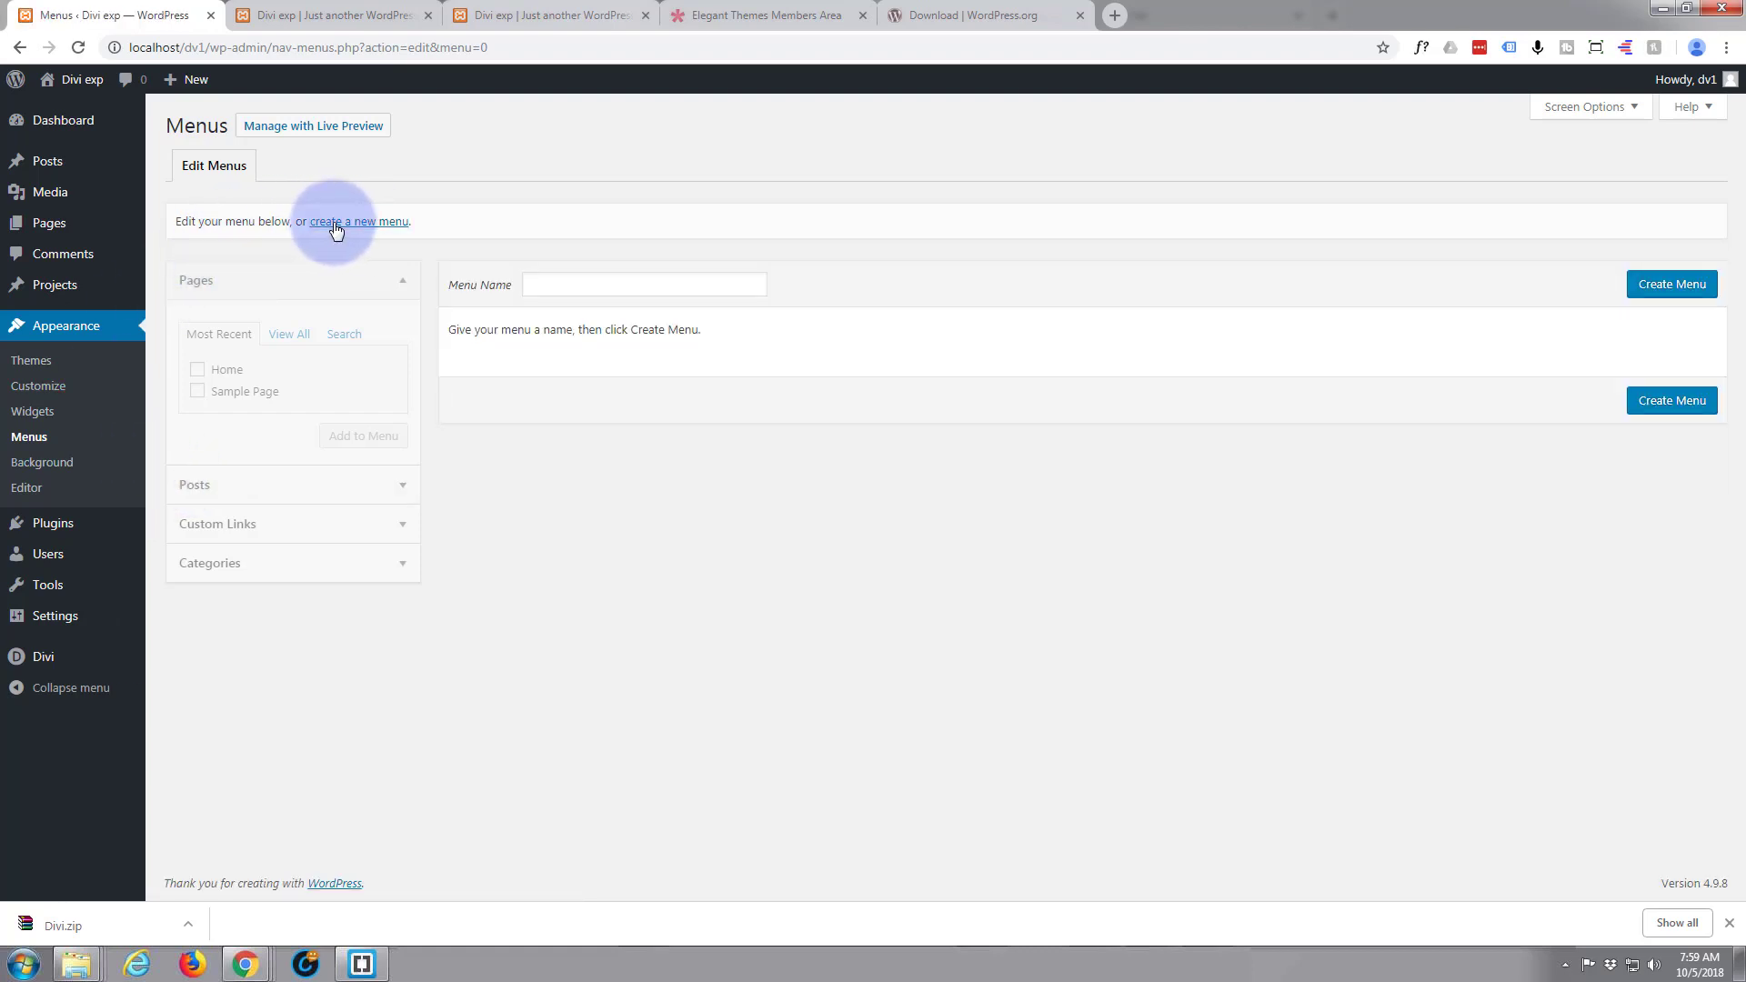
pyautogui.click(578, 285)
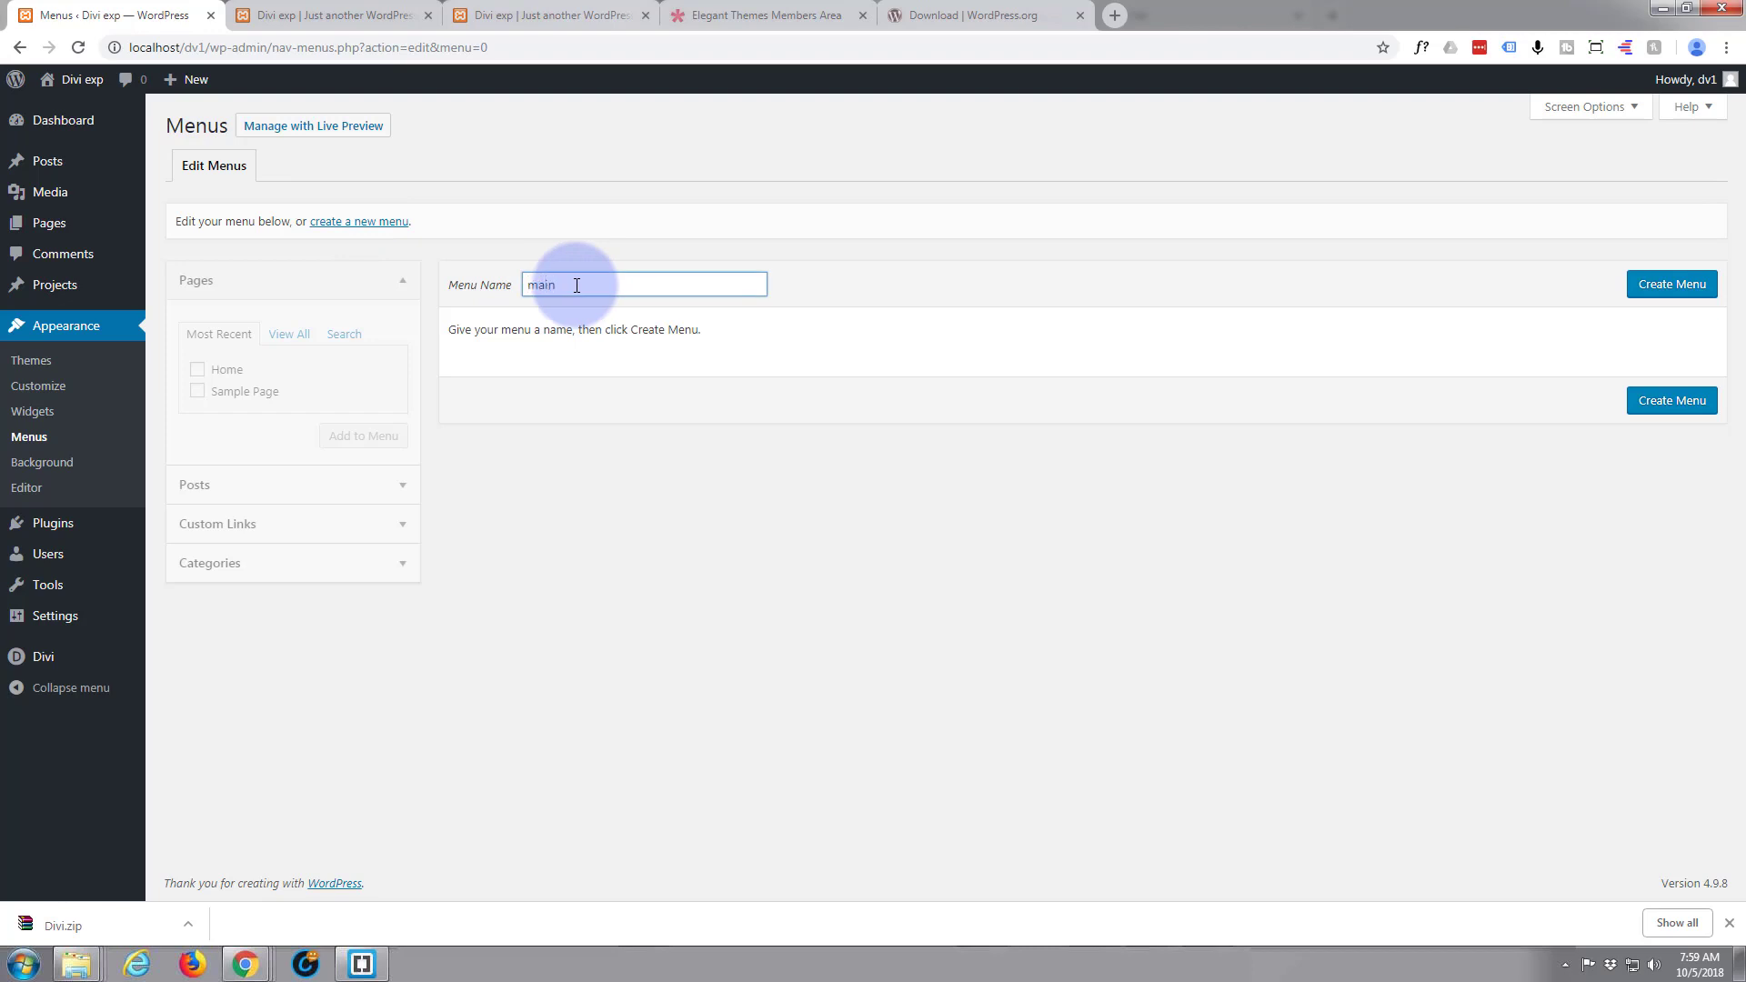
pyautogui.click(1670, 285)
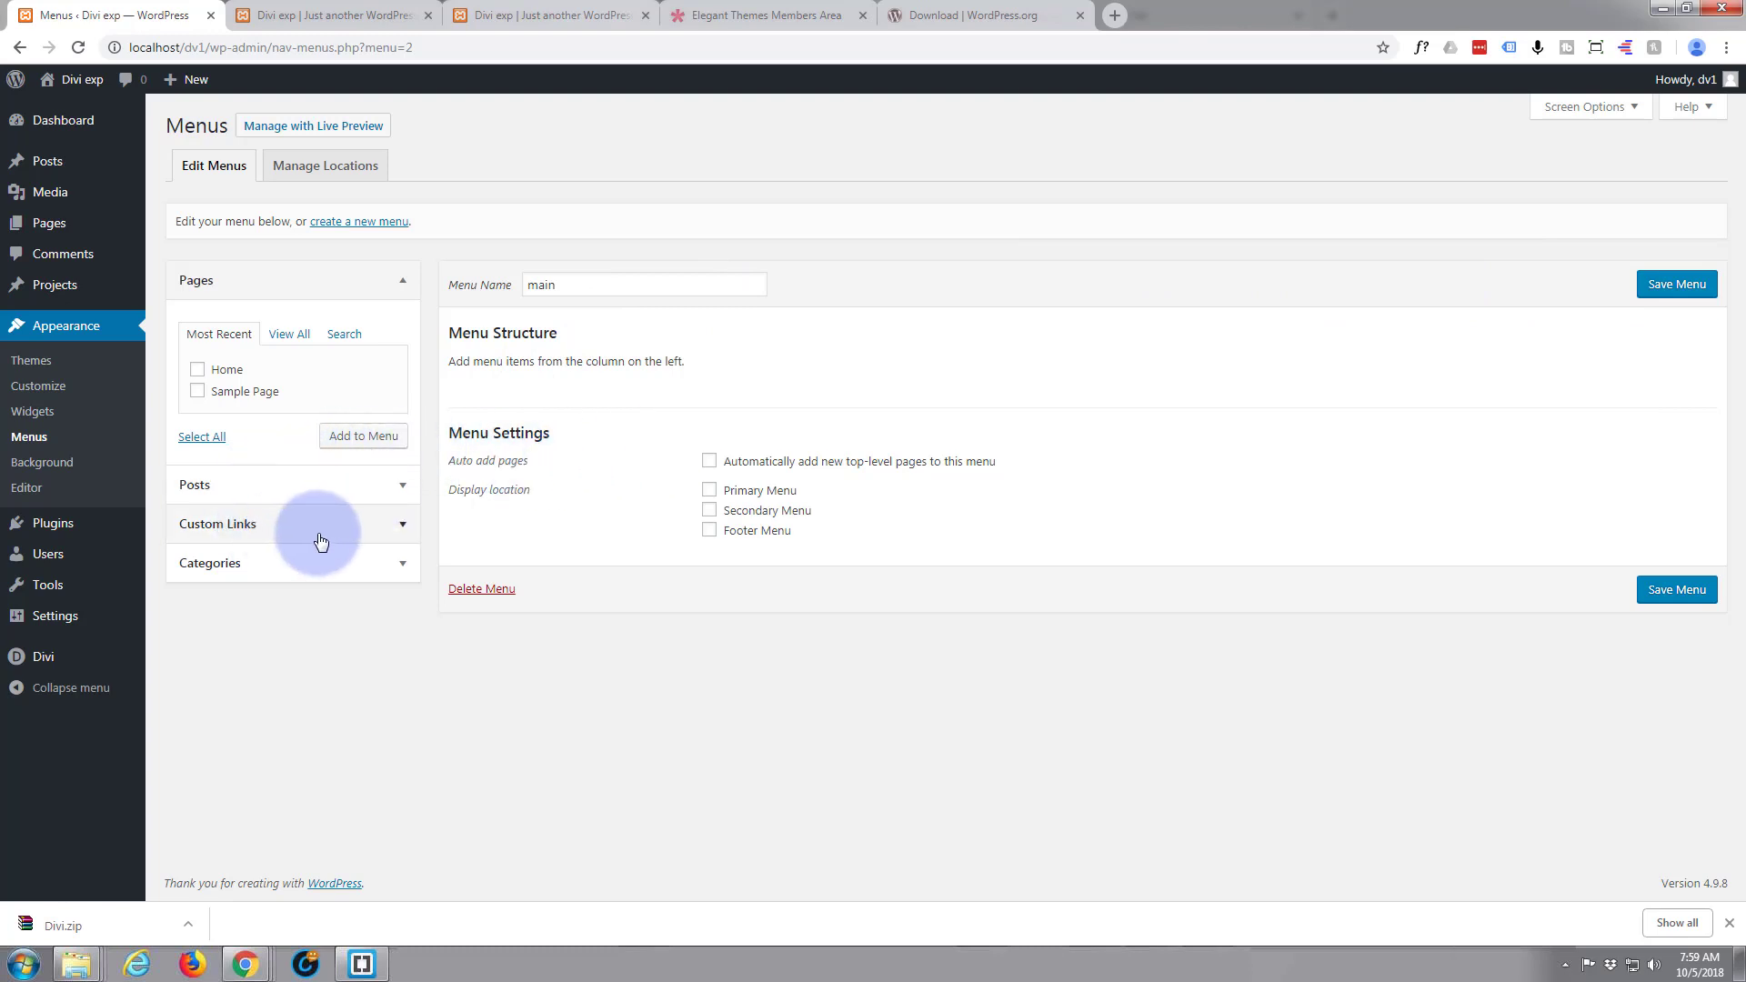
# Add a custom link with URL "#about" and link text "About" to the main menu
pyautogui.click(402, 528)
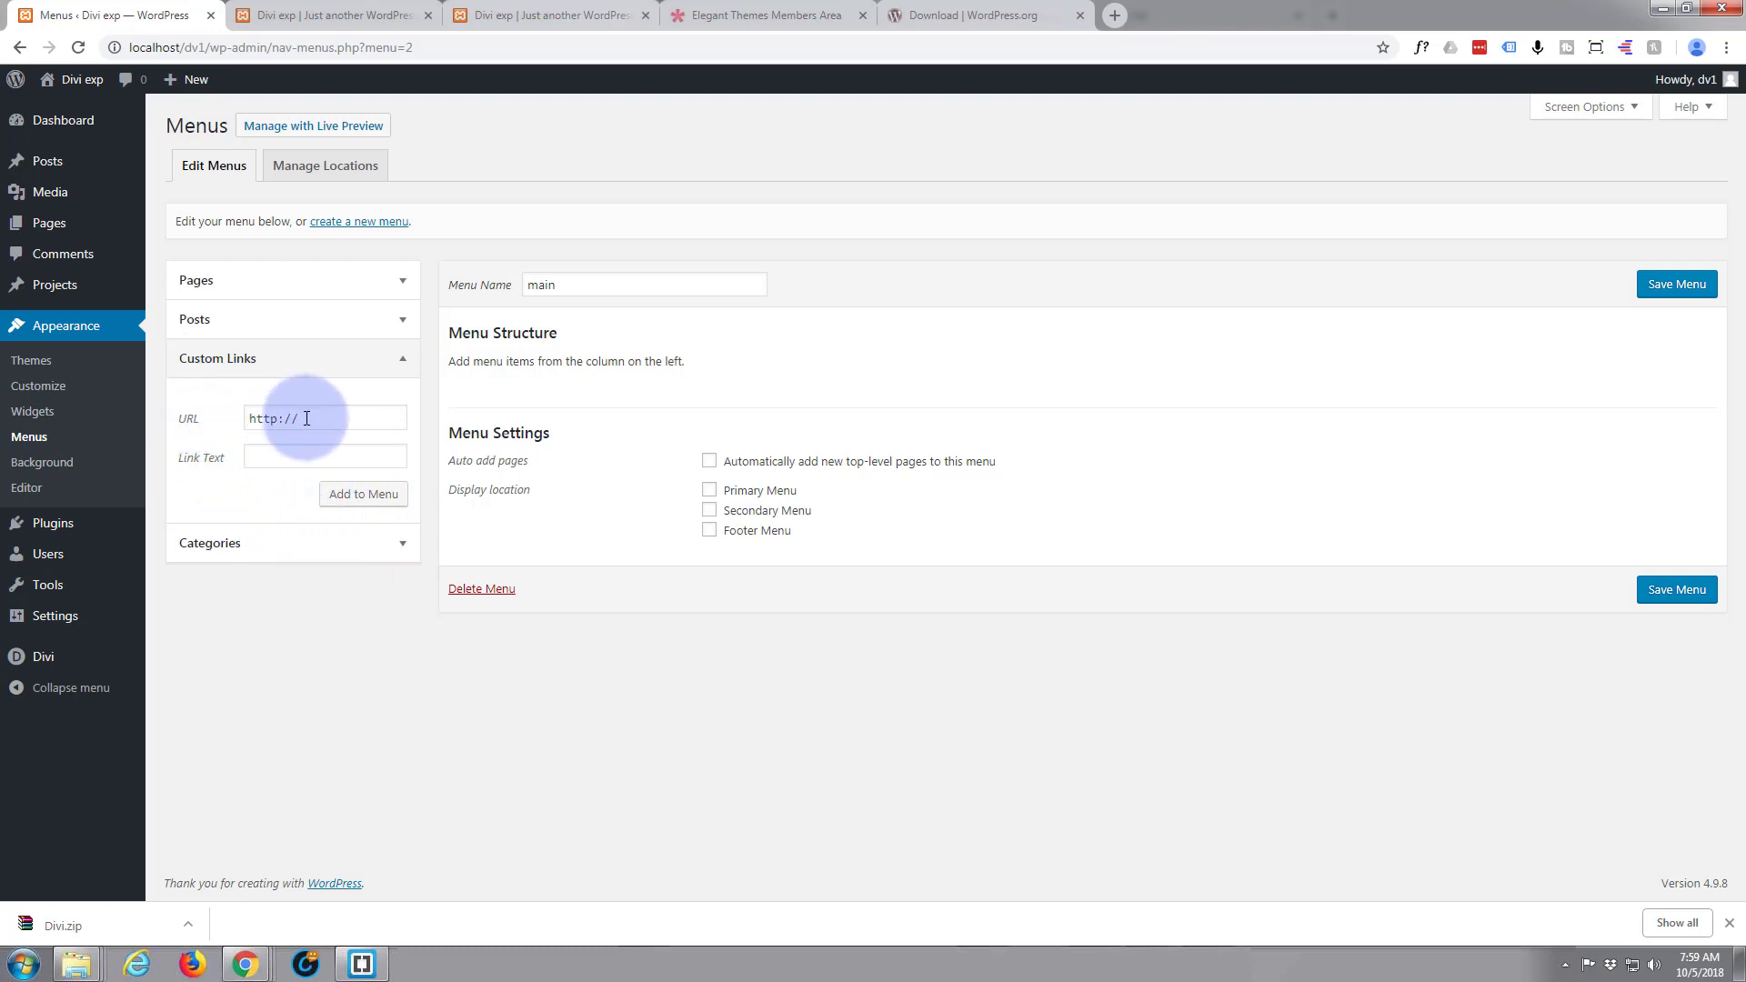
pyautogui.moveTo(311, 418); pyautogui.dragTo(245, 417)
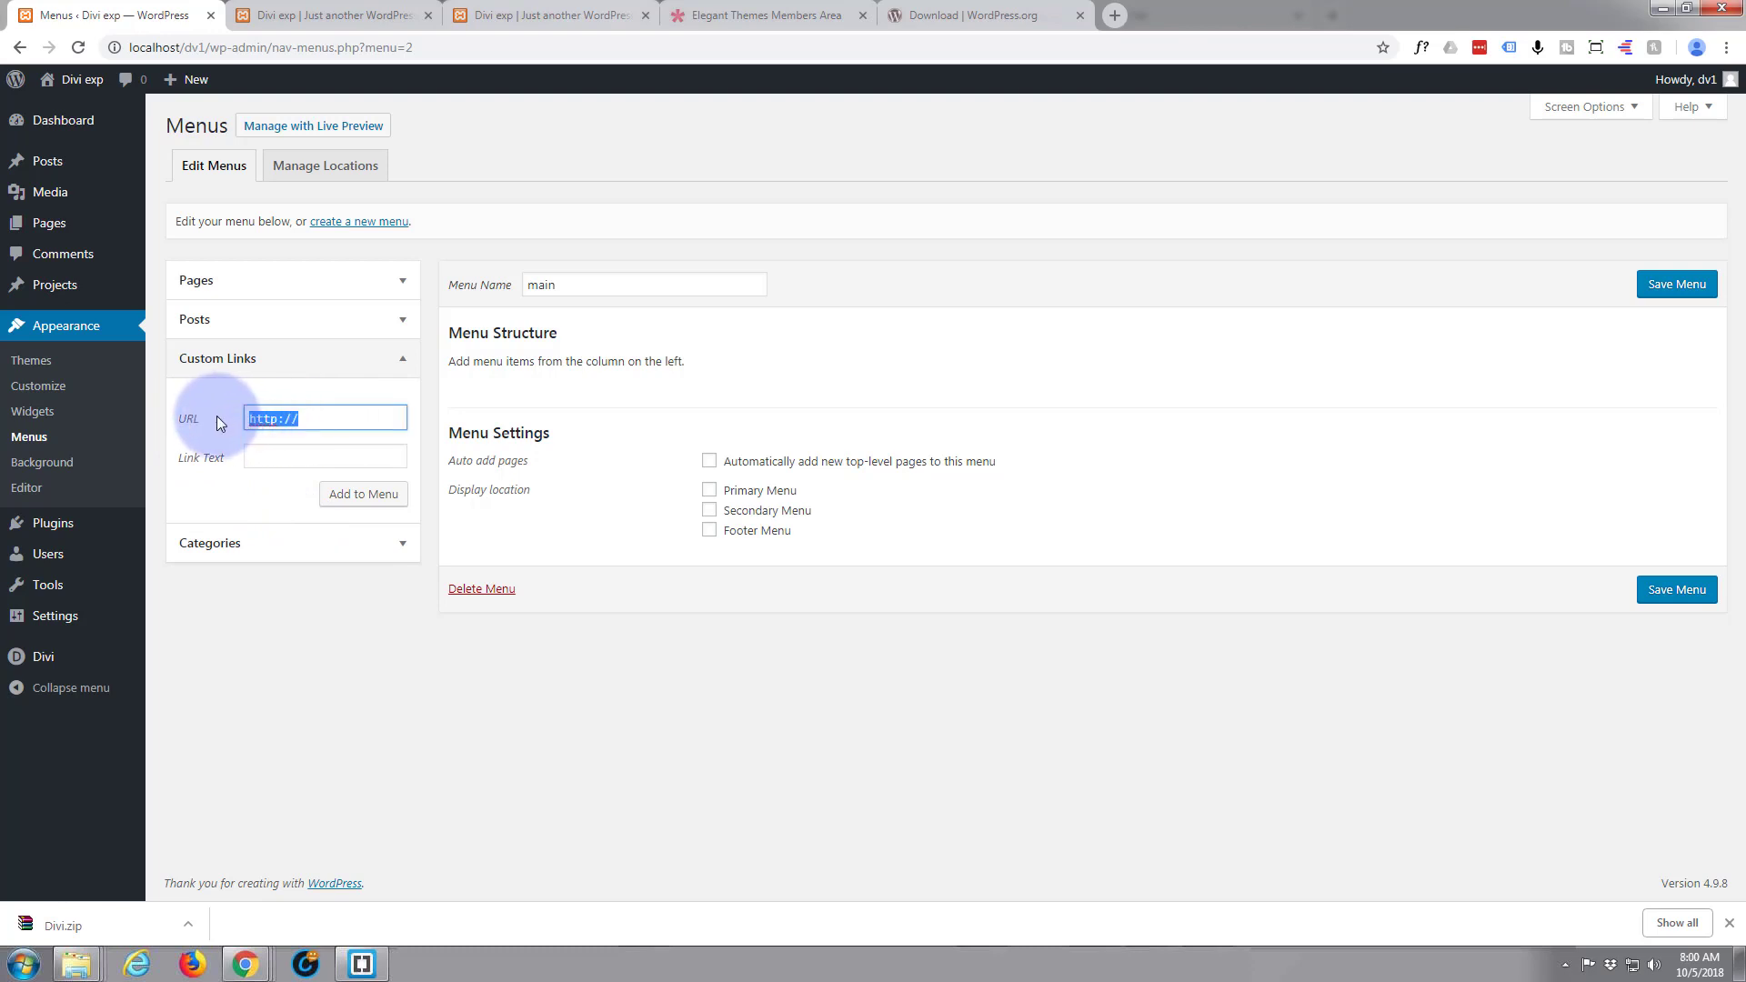
pyautogui.write('#about')
pyautogui.click(269, 456)
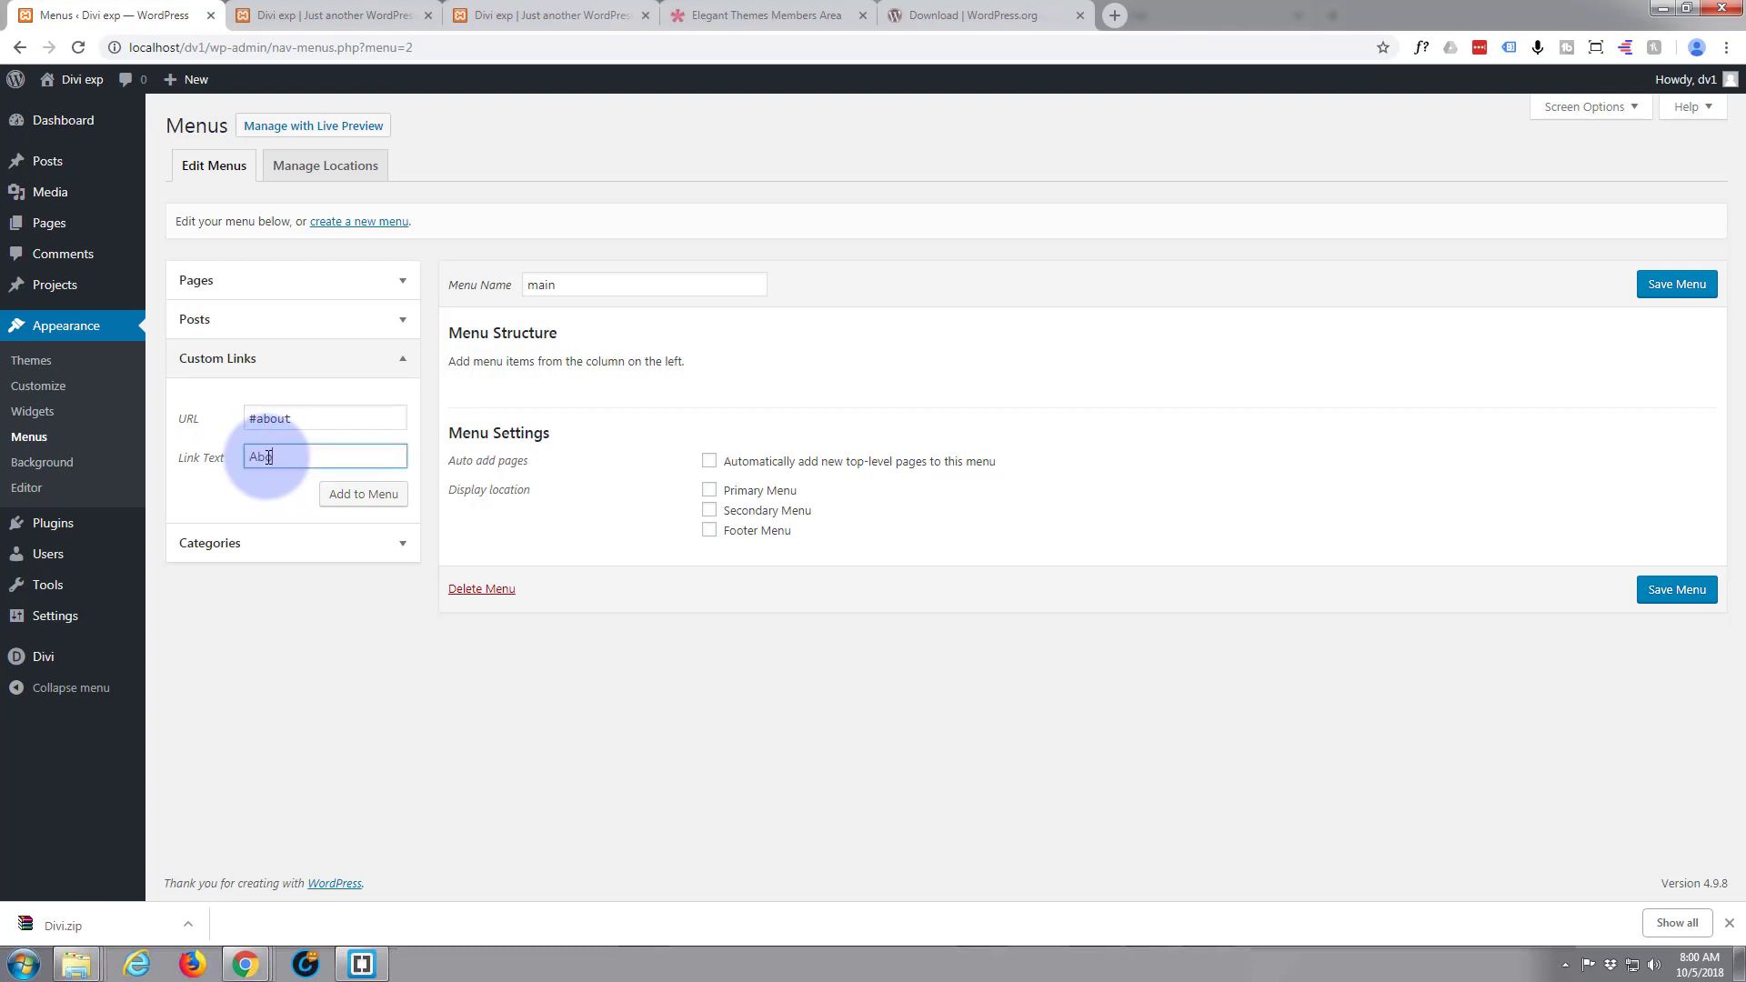
pyautogui.click(370, 498)
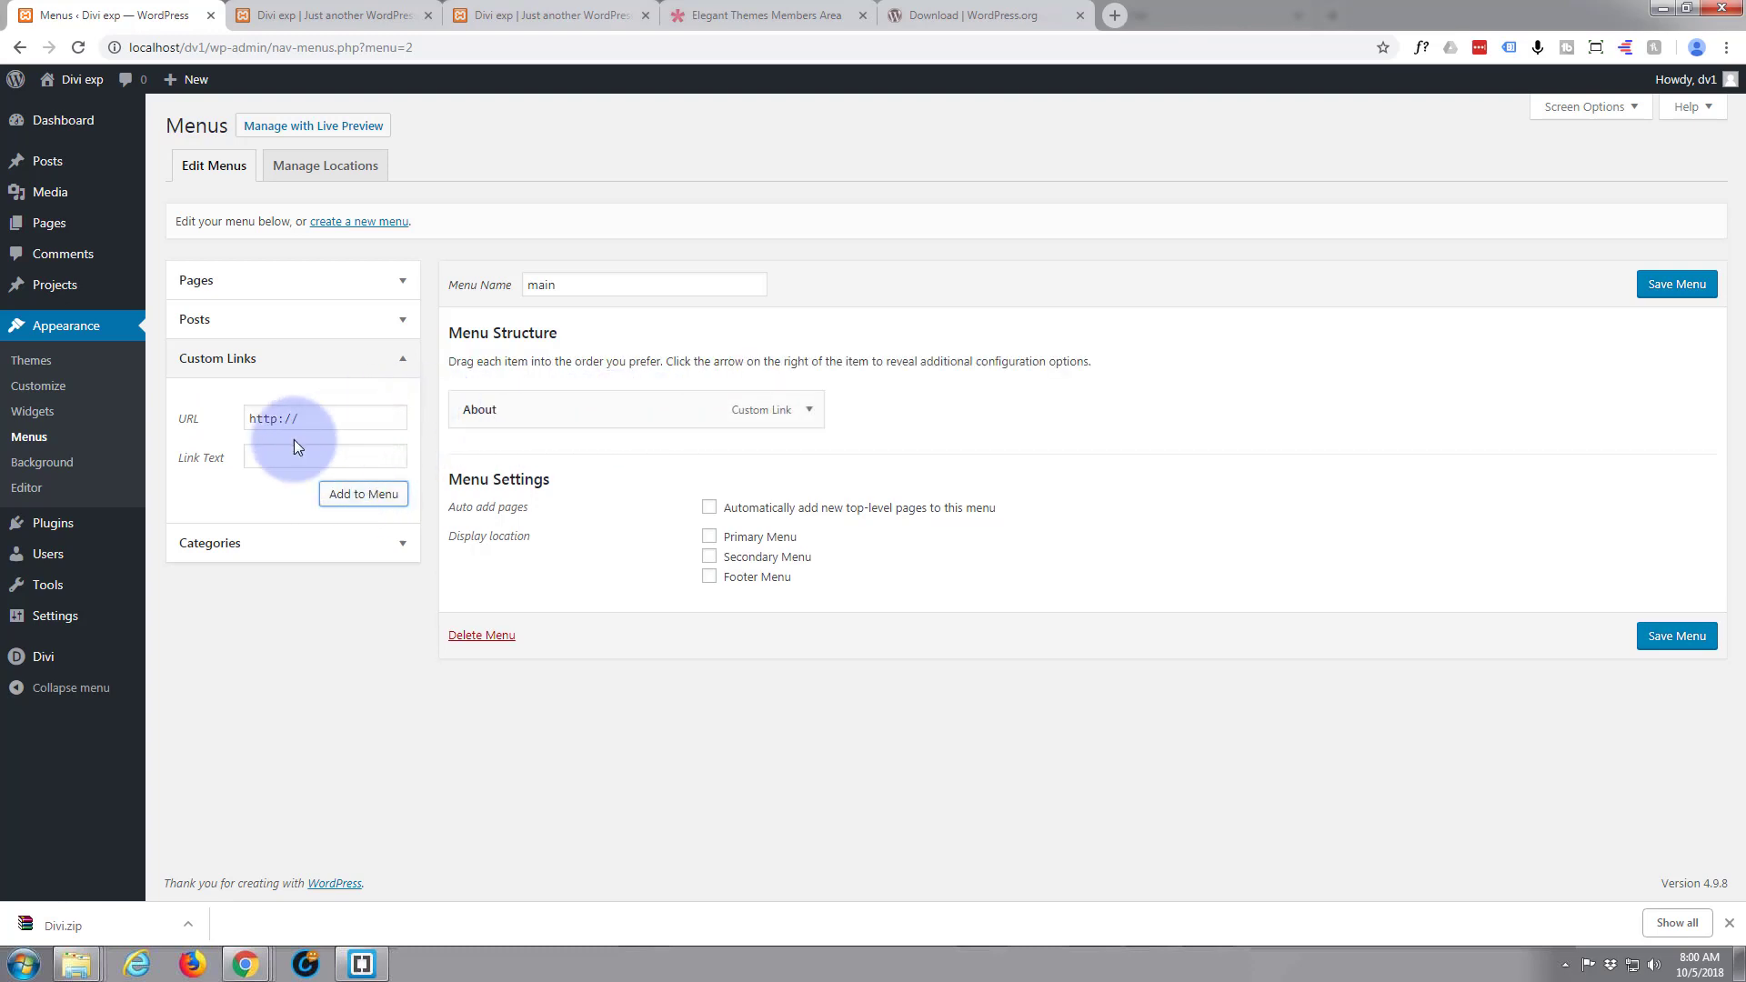
# Check the section order on the page and add a custom link "Collections" with URL "#collections" to the main menu
pyautogui.moveTo(312, 420); pyautogui.dragTo(244, 417)
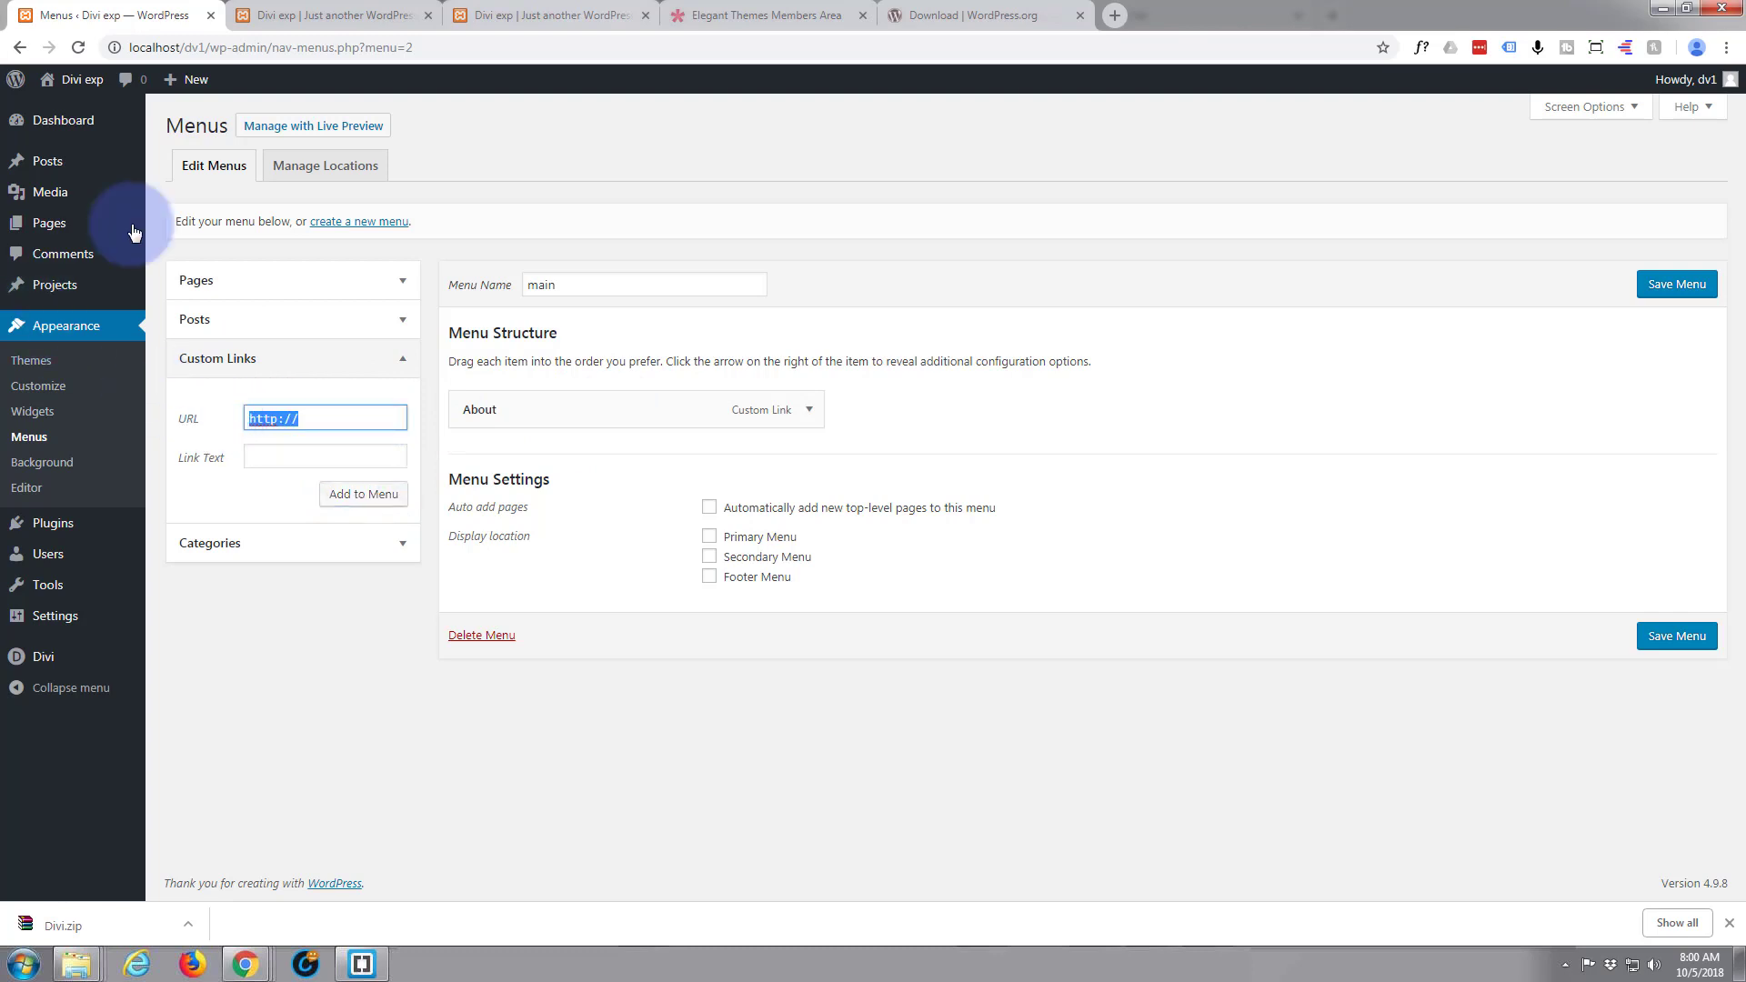
pyautogui.click(298, 28)
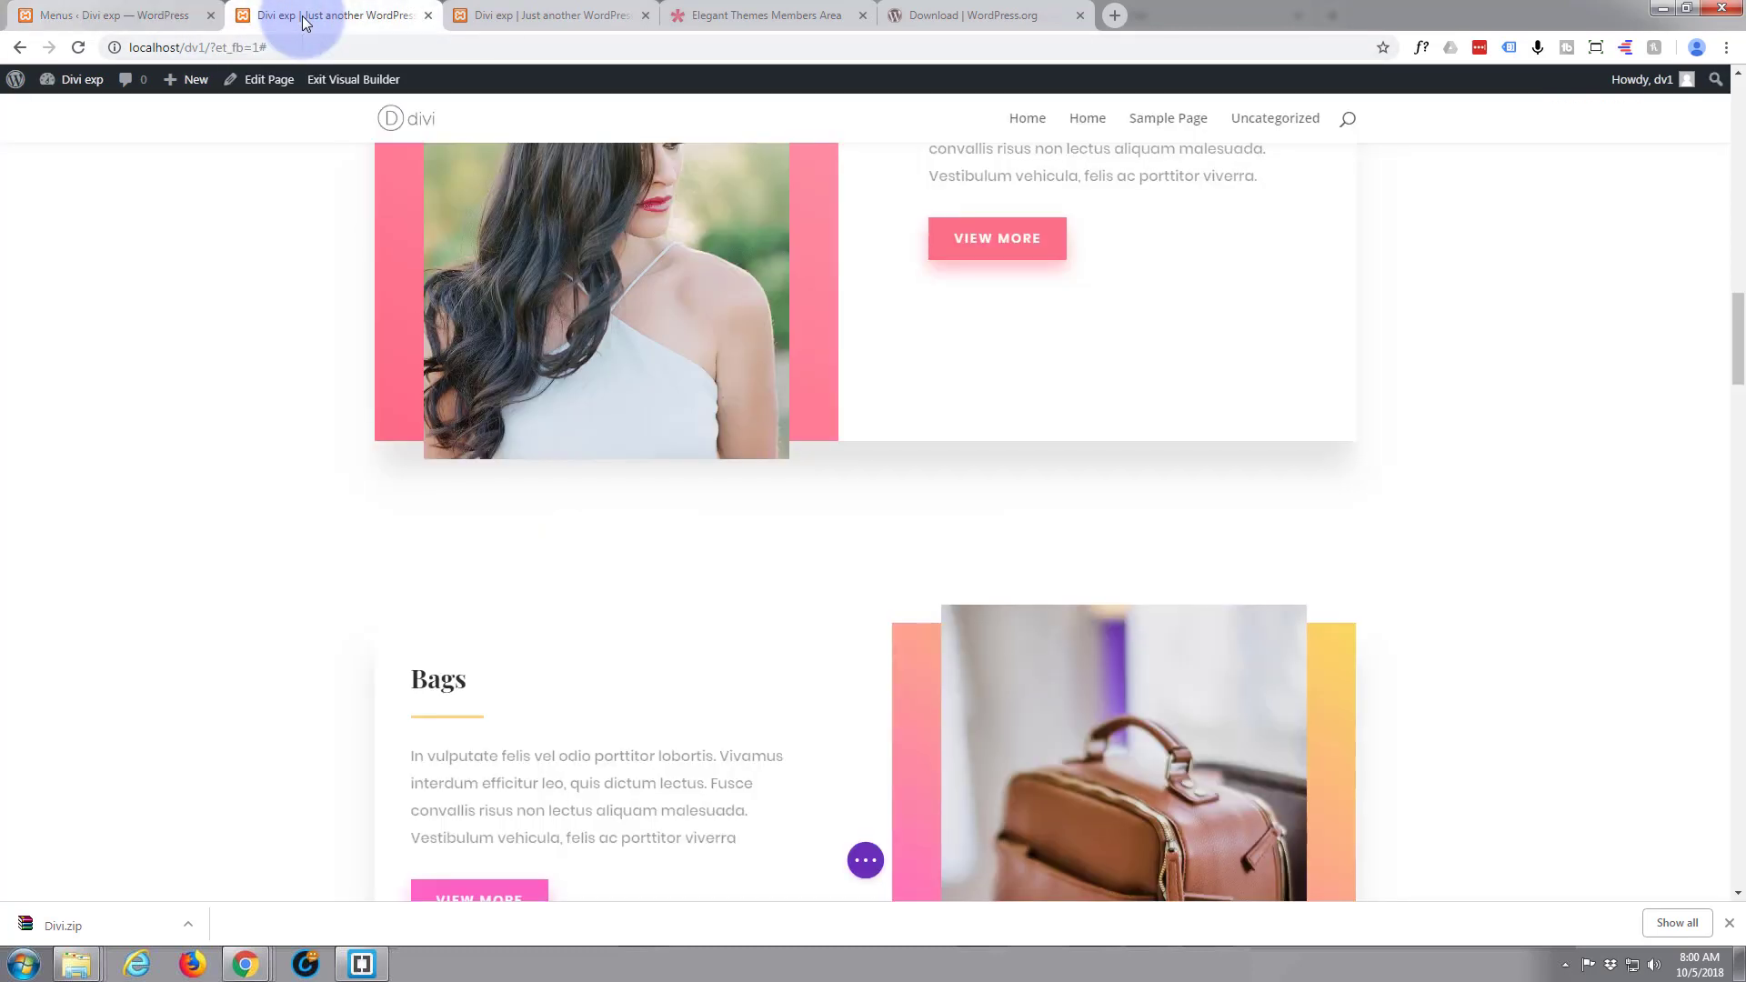
pyautogui.scroll(15, 214, 363)
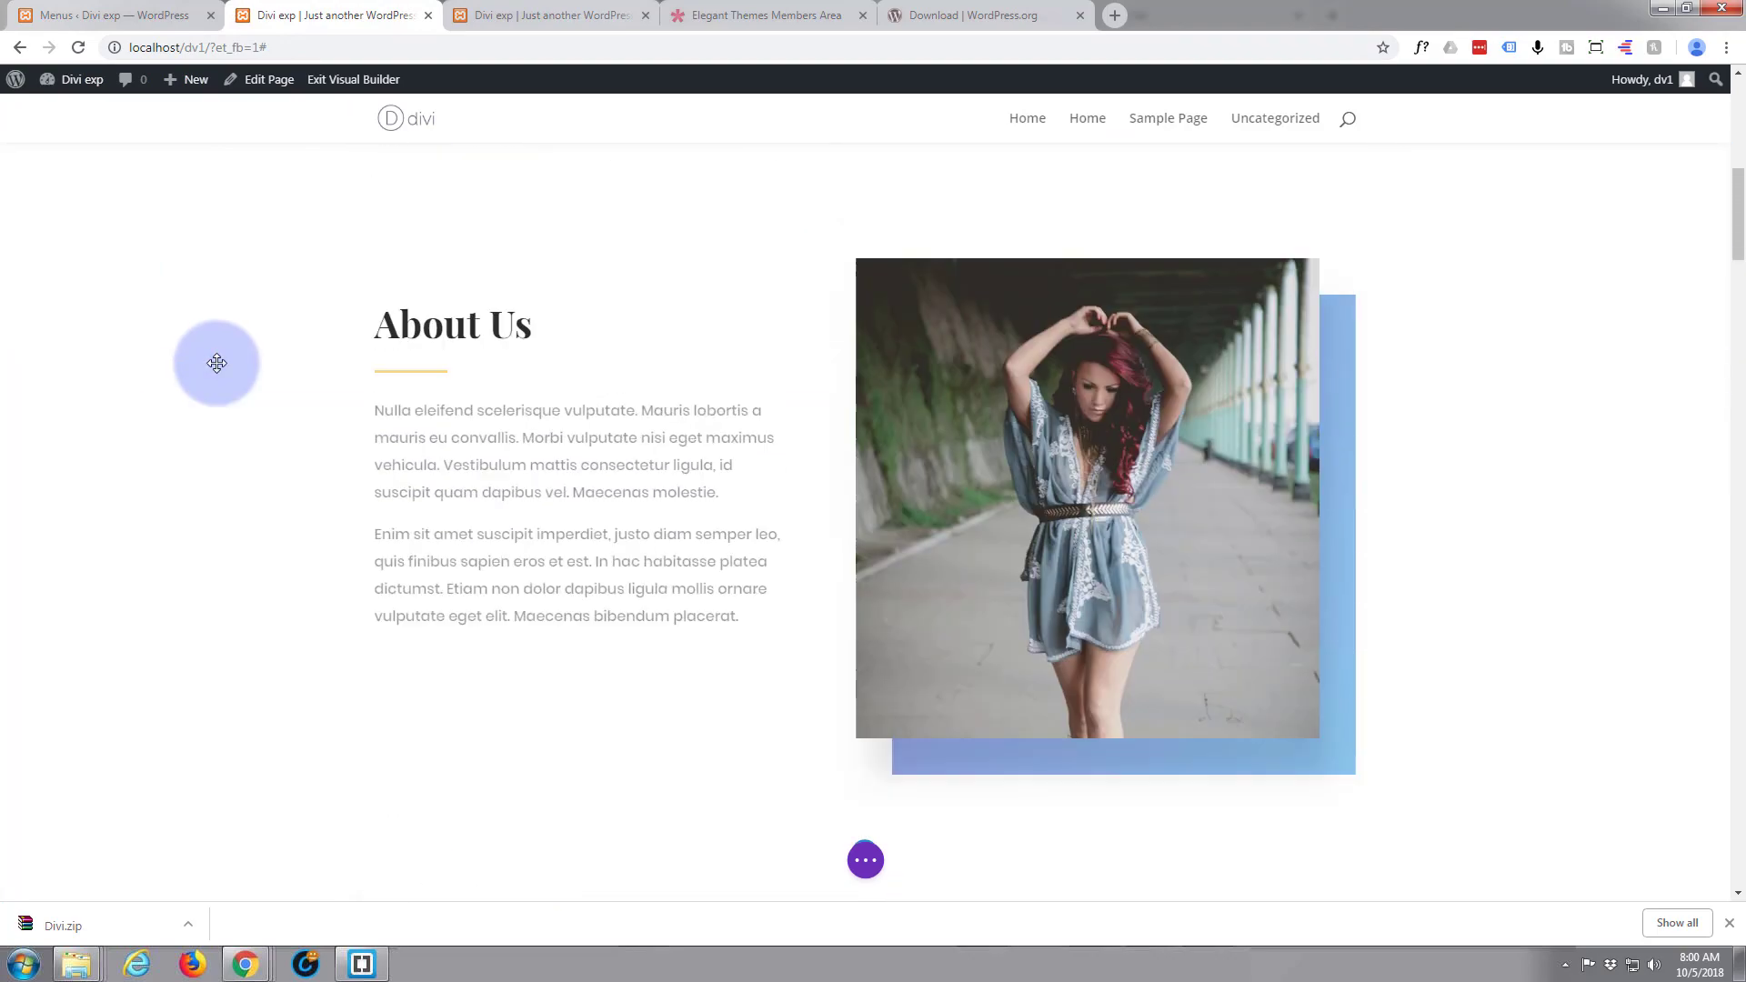
pyautogui.scroll(-10, 219, 364)
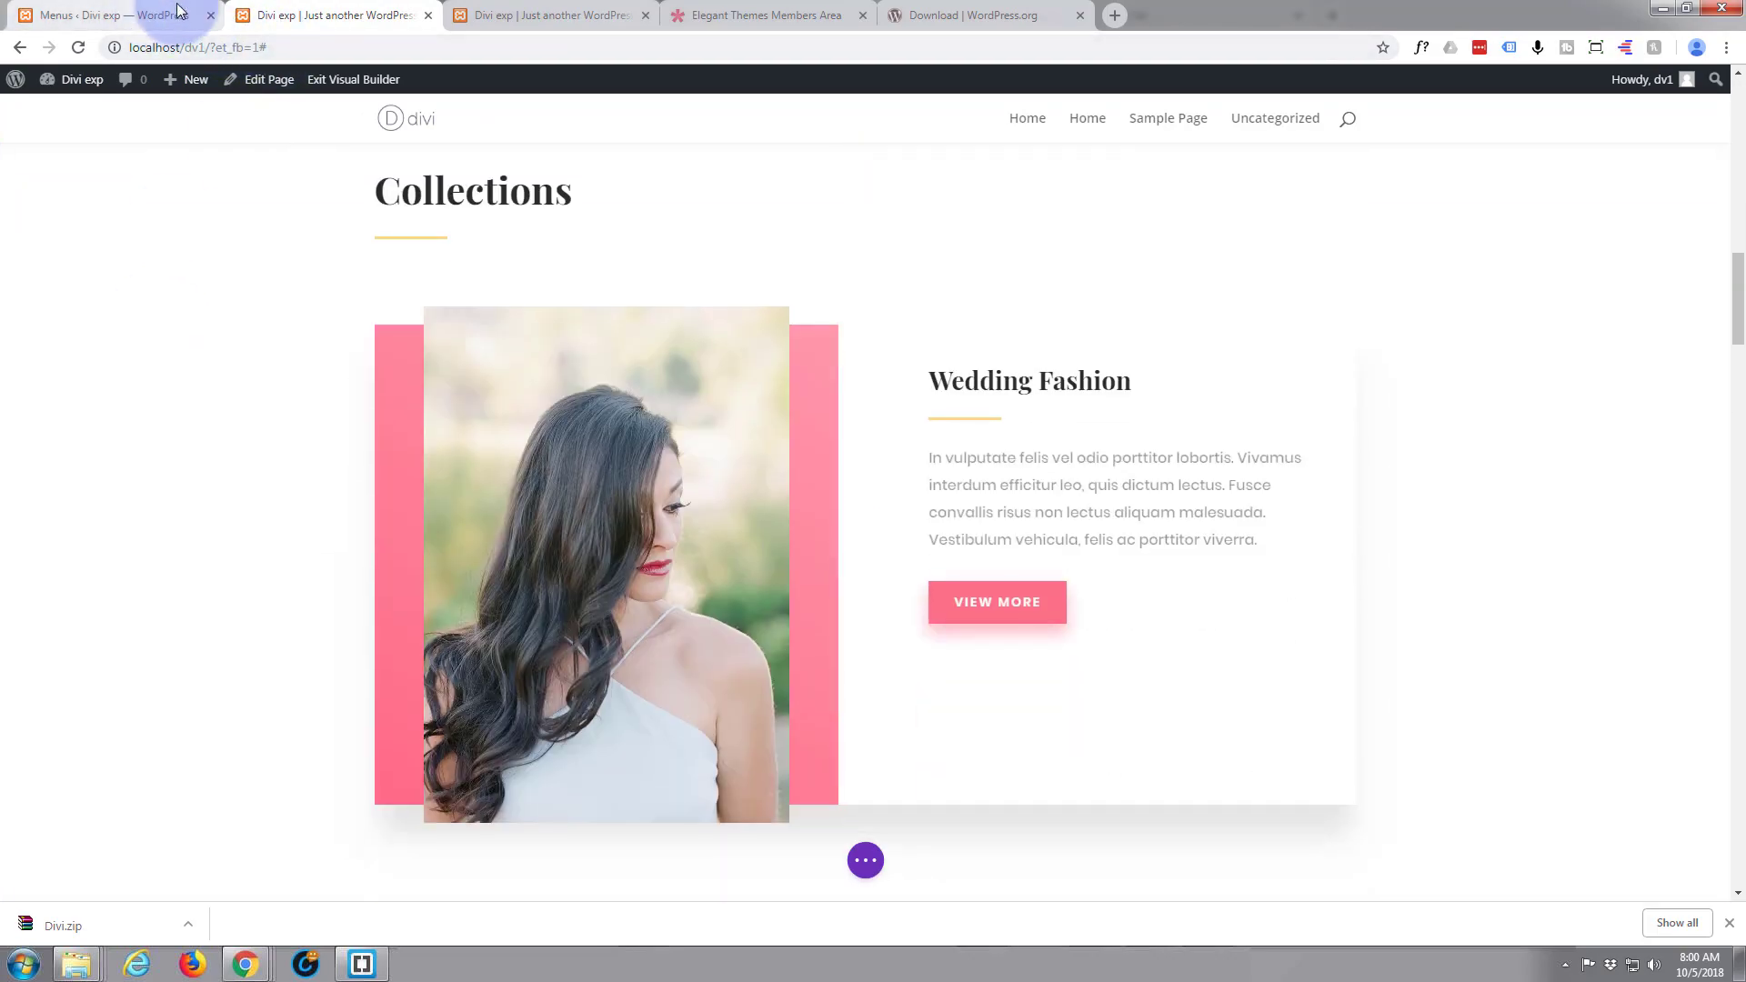
pyautogui.click(132, 23)
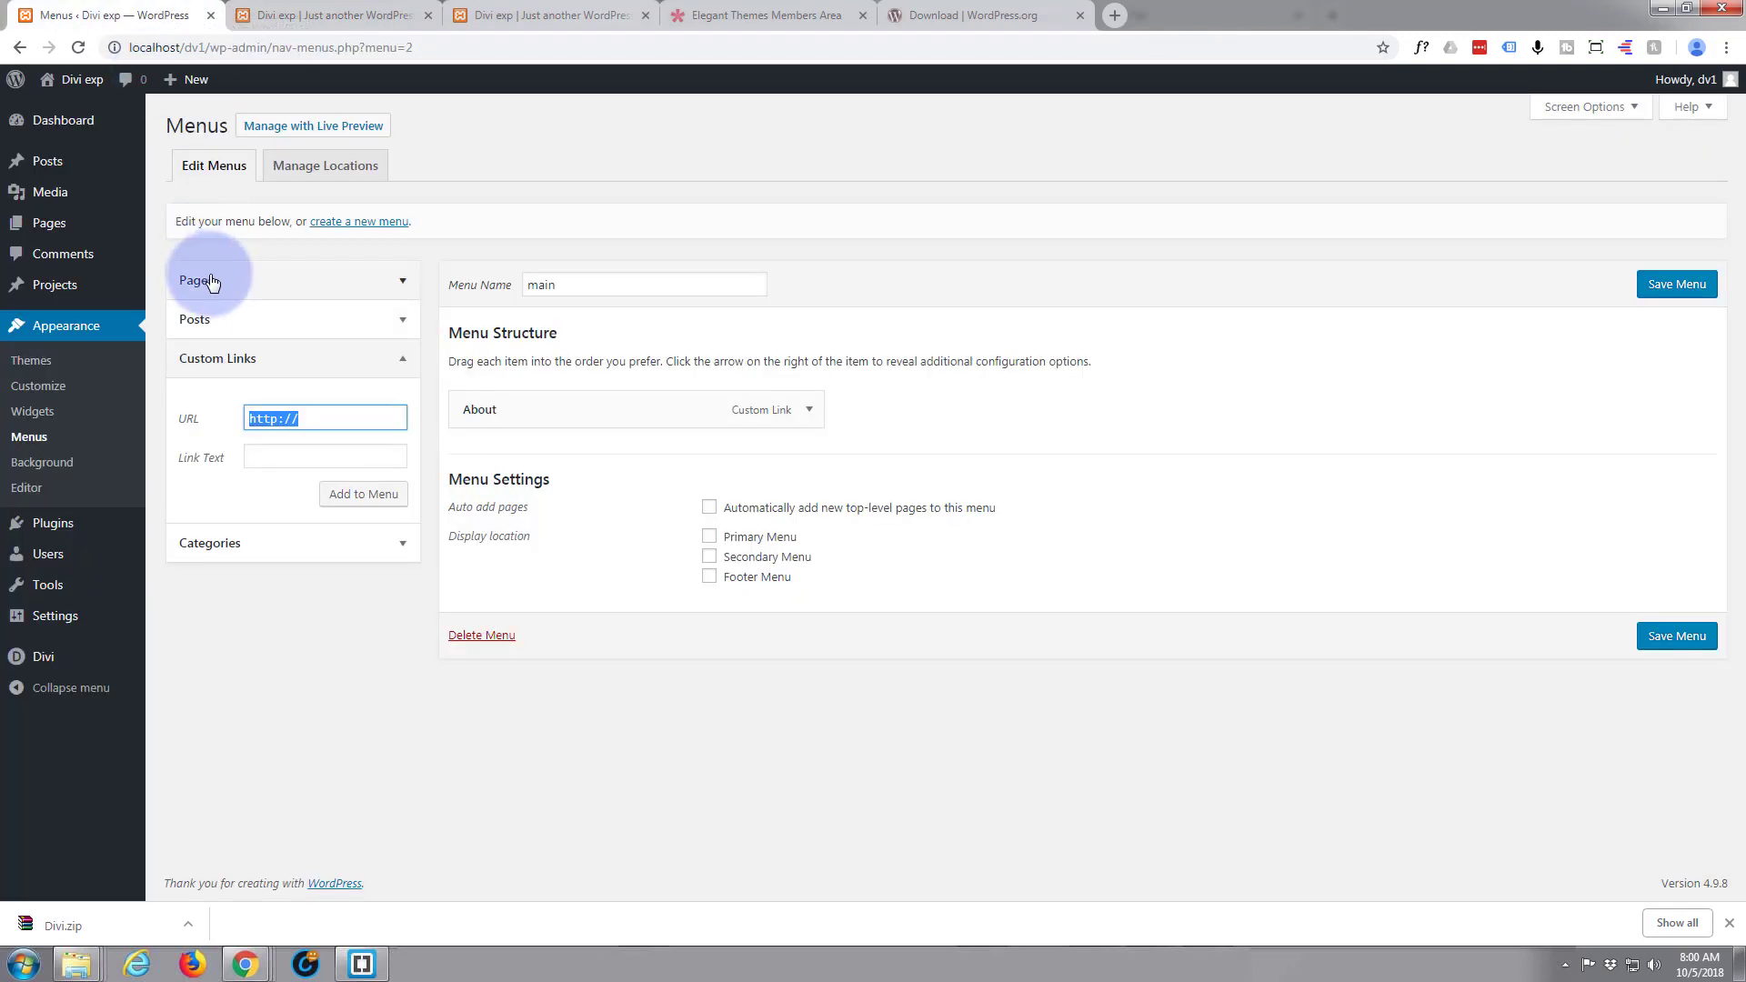
pyautogui.write('#collections')
pyautogui.click(261, 459)
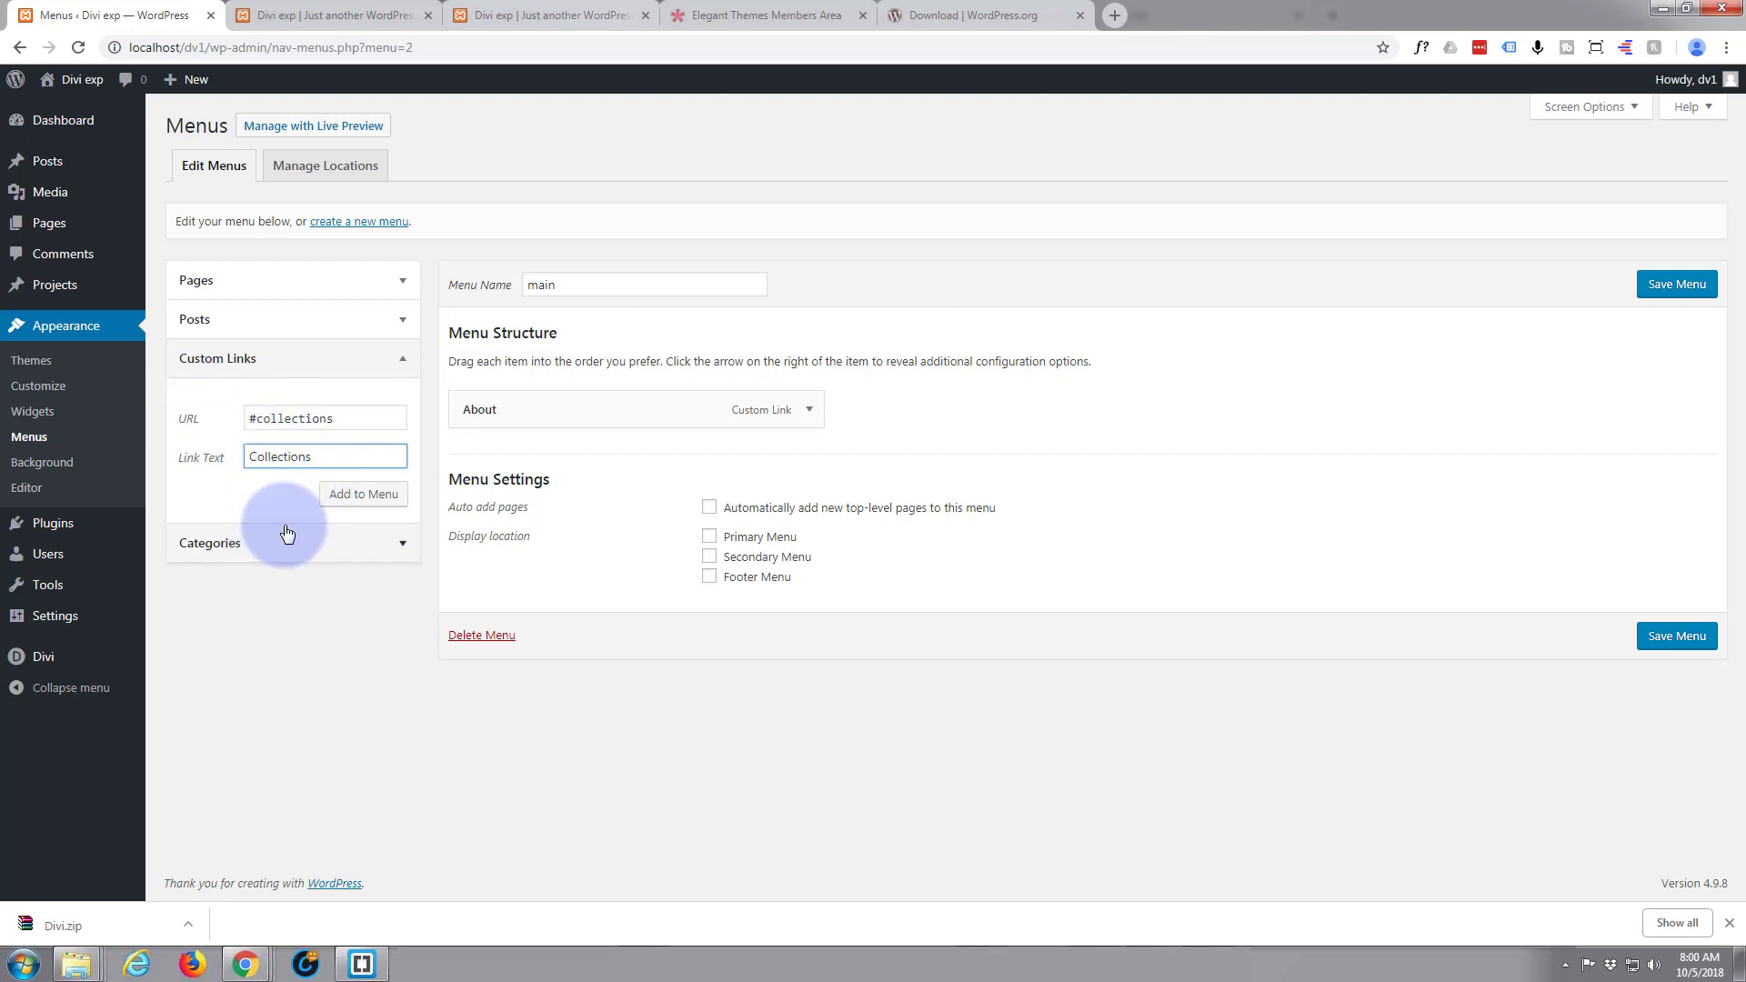
pyautogui.click(356, 499)
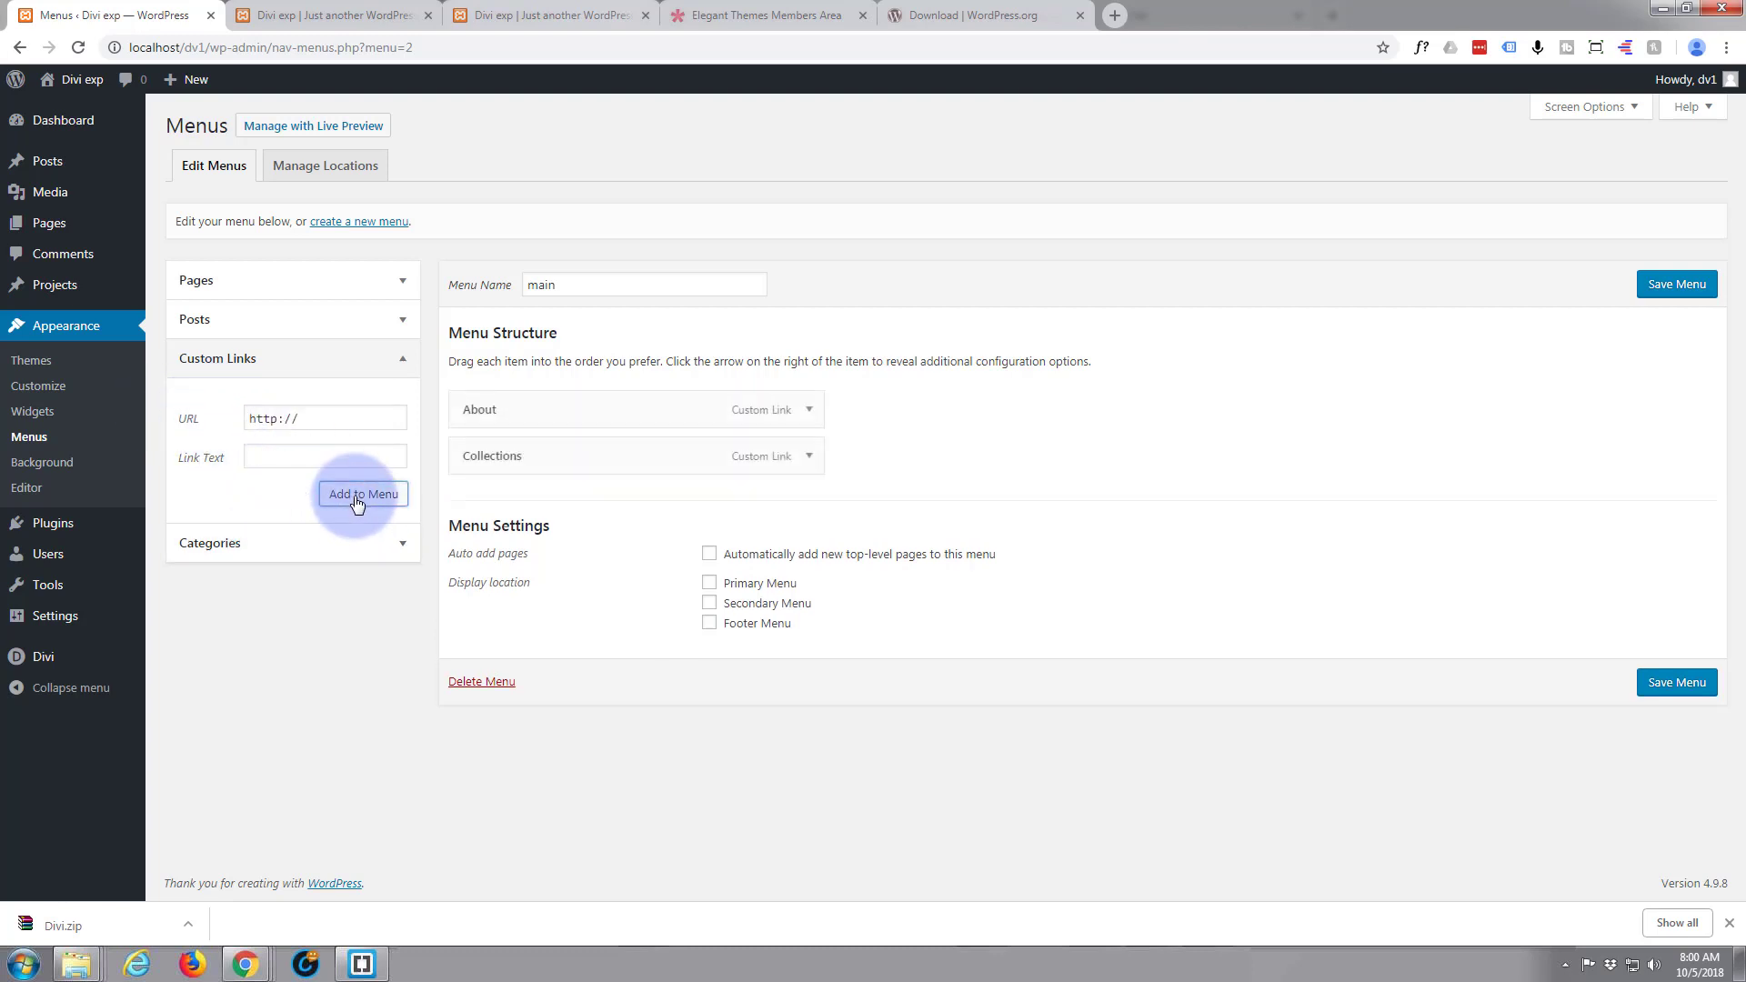
# Look up the section following Collections and add a custom link "Popular" with URL "#popular" to the main menu
pyautogui.click(337, 15)
pyautogui.scroll(-15, 252, 445)
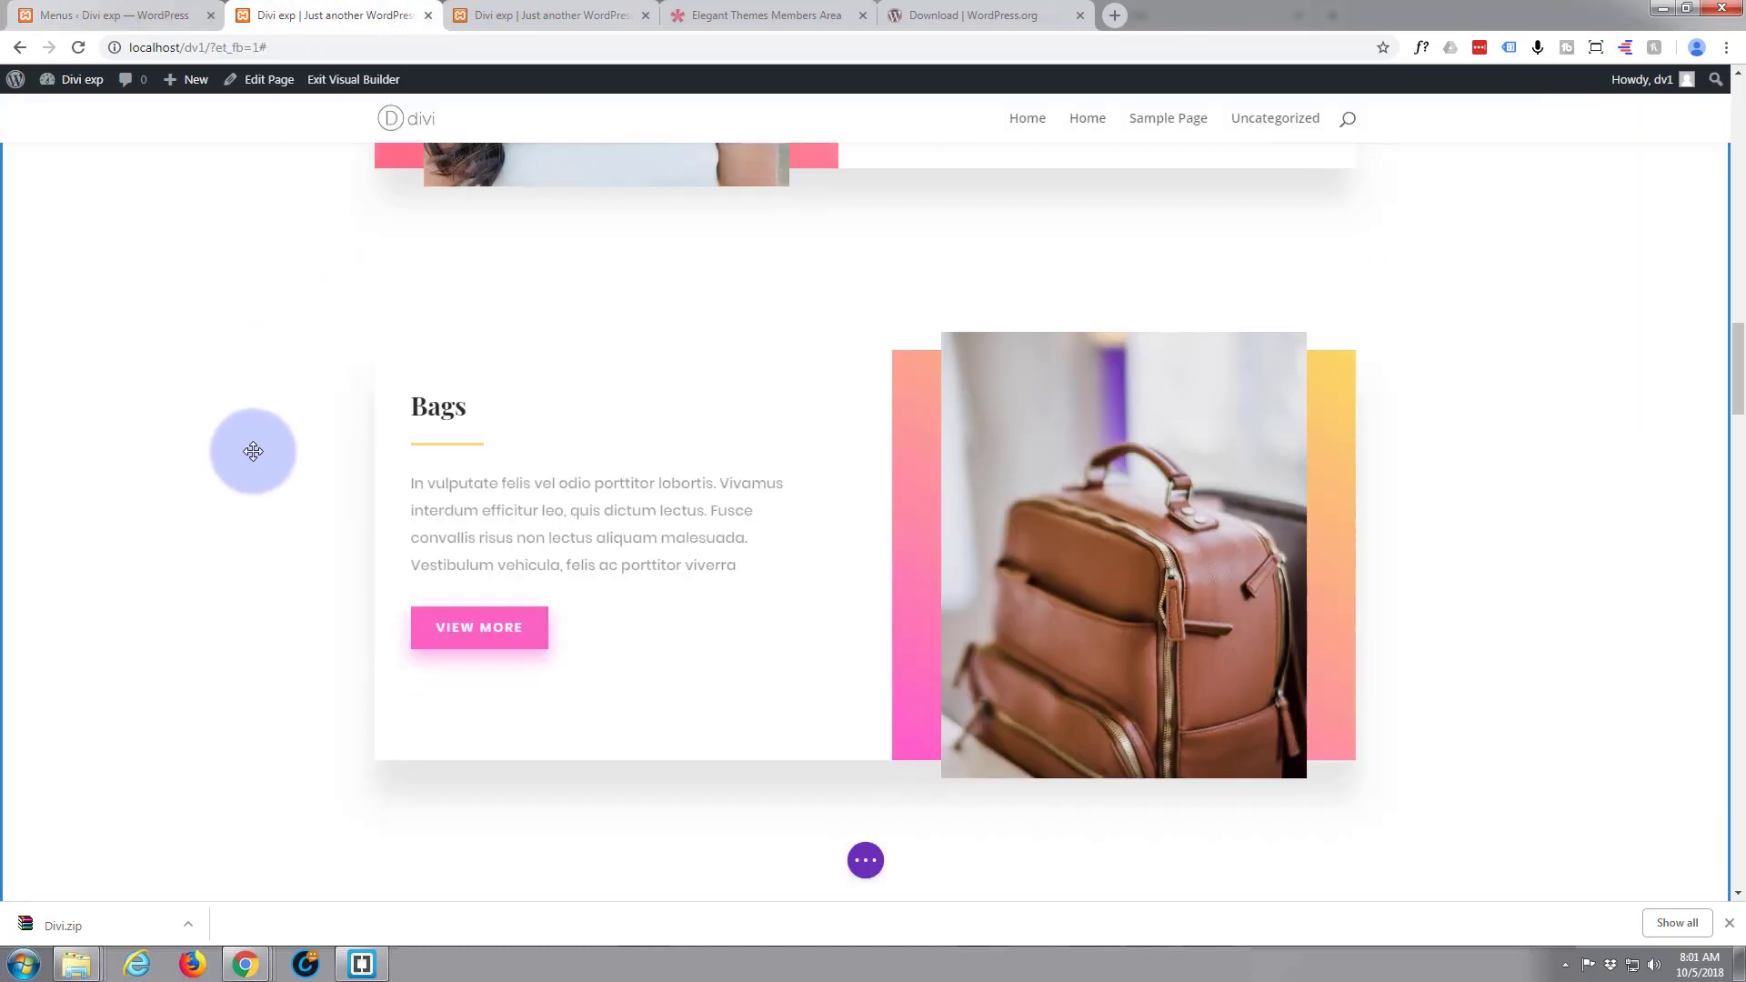
pyautogui.scroll(-7, 256, 449)
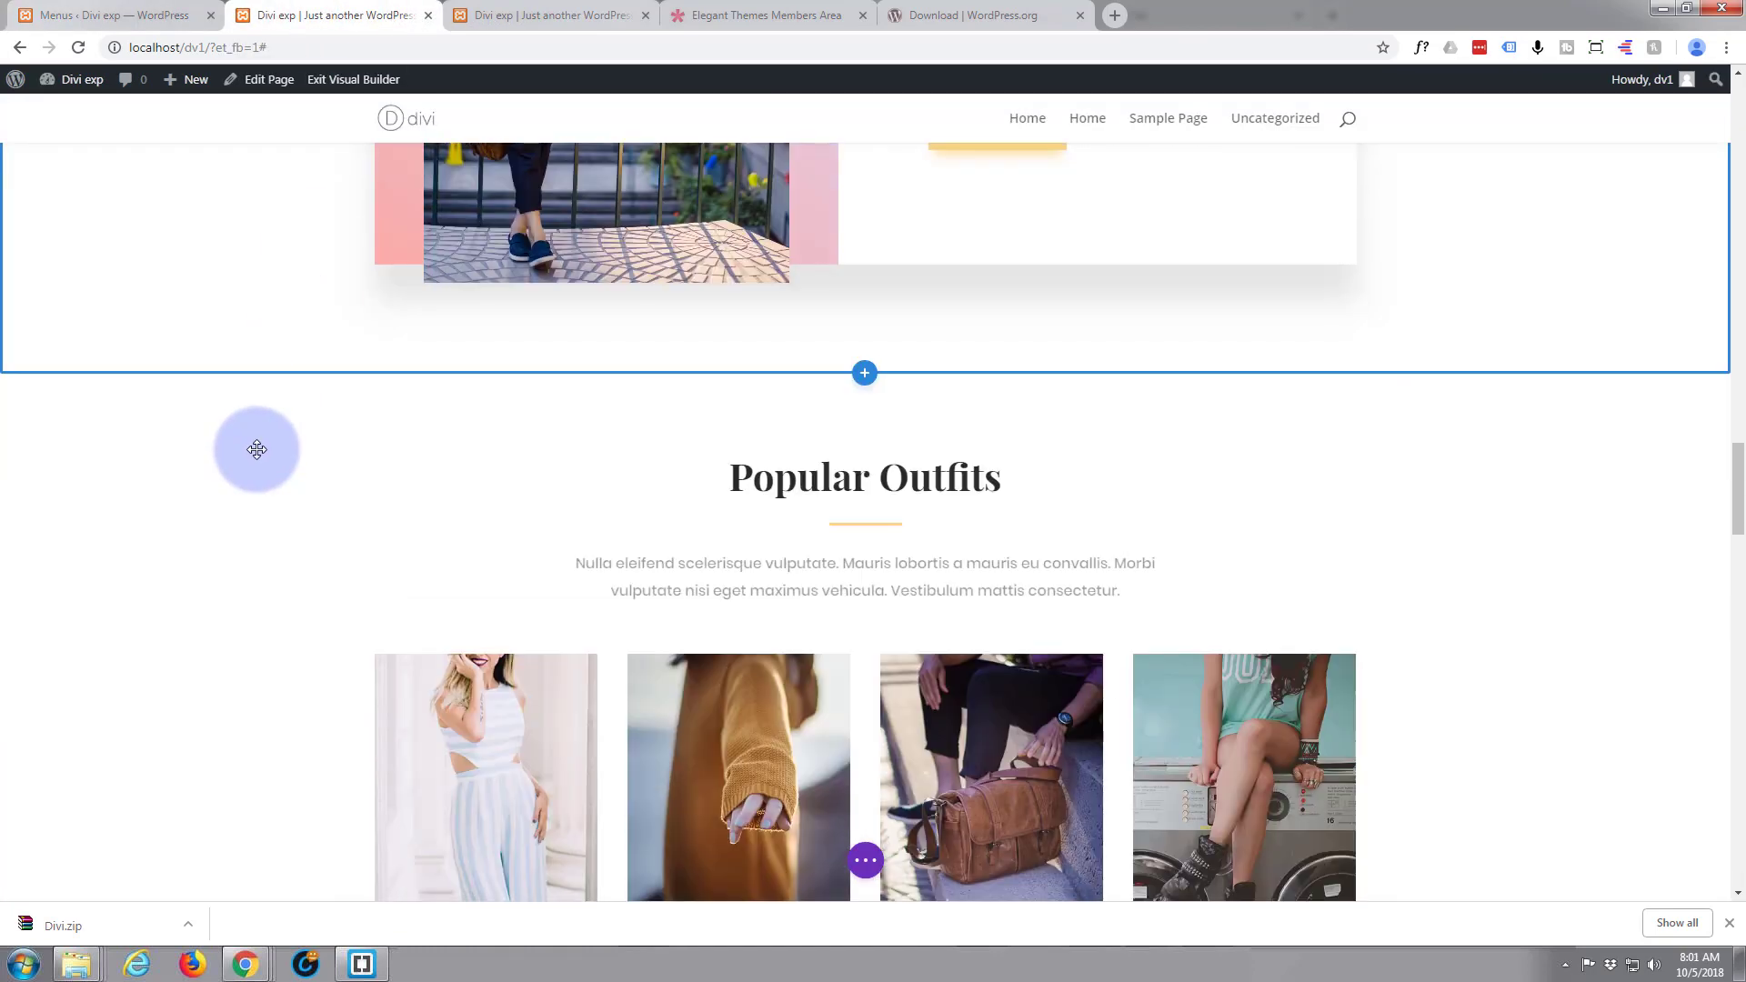
pyautogui.click(150, 15)
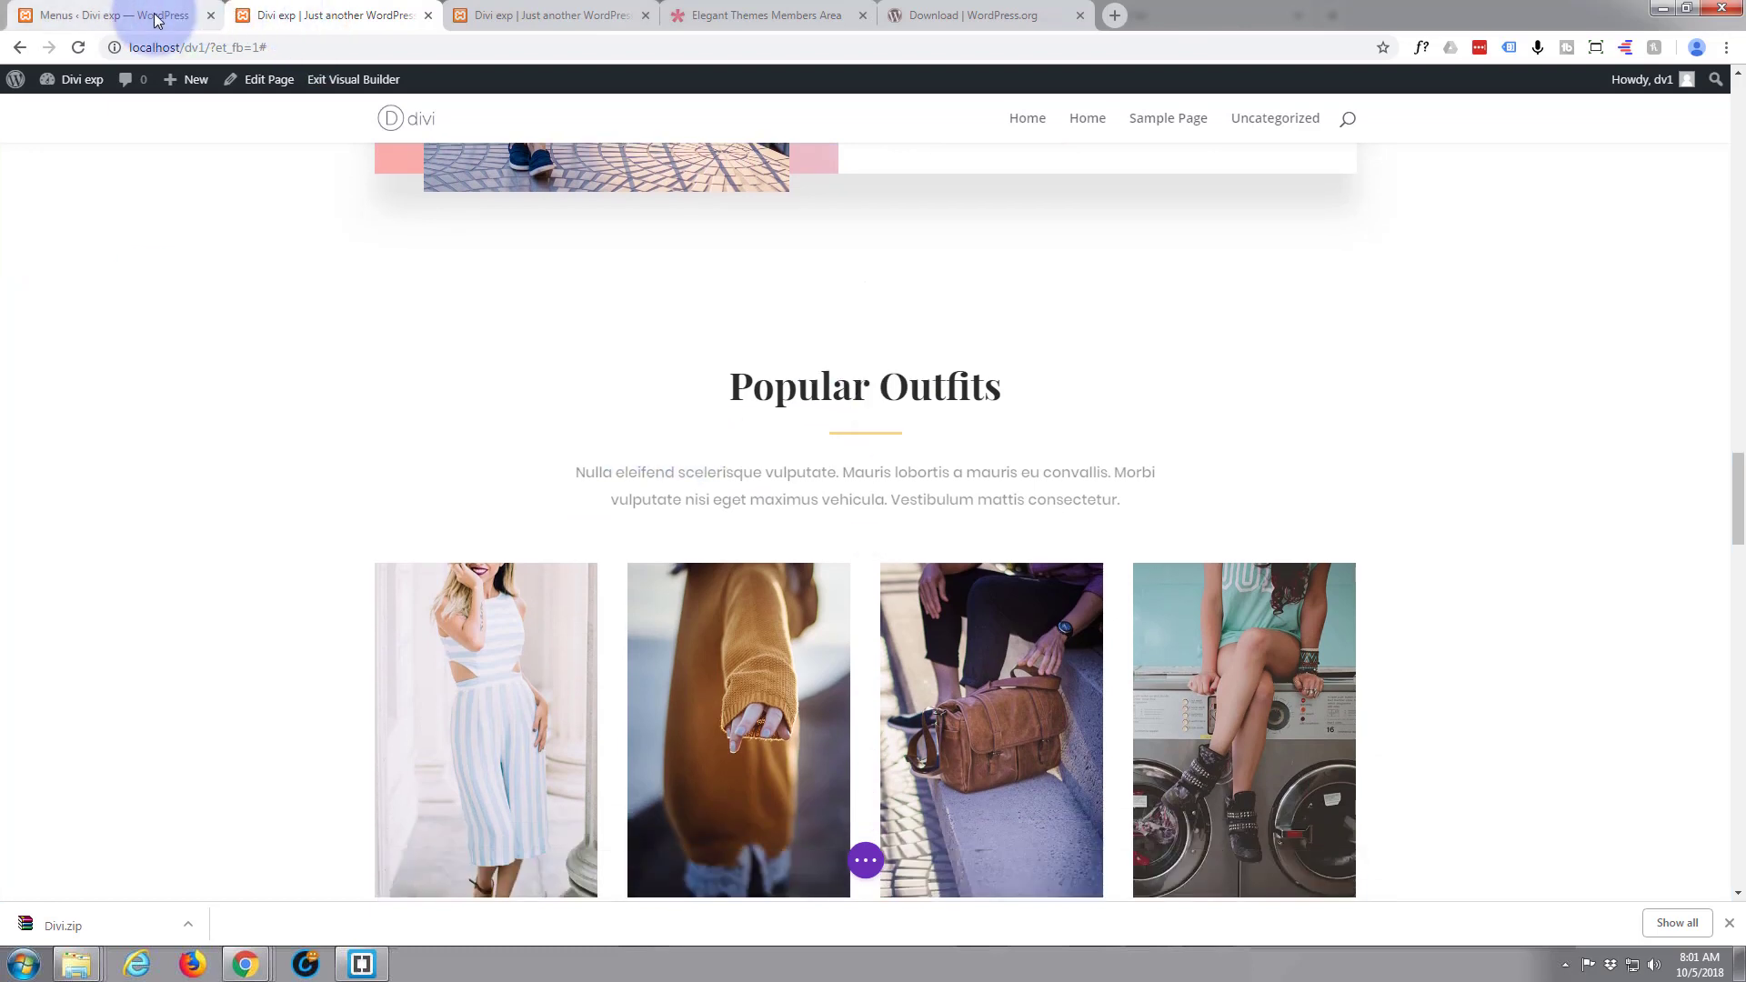
pyautogui.tripleClick(263, 418)
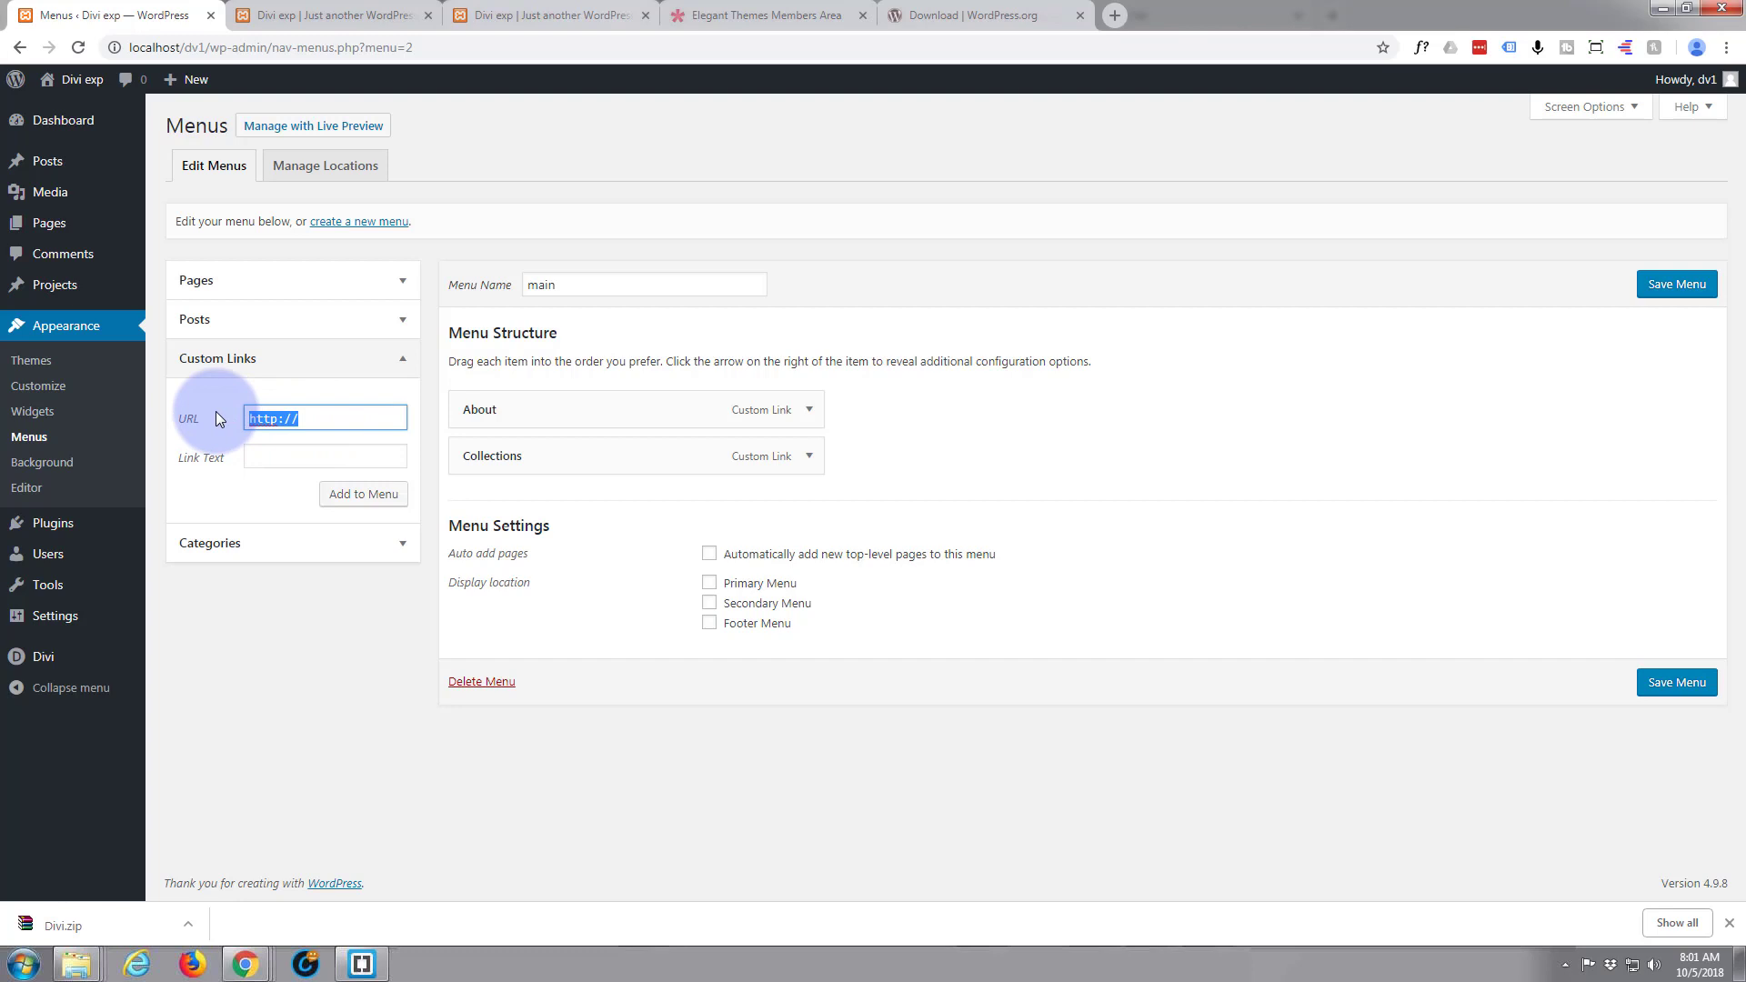
pyautogui.write('#popular')
pyautogui.click(281, 459)
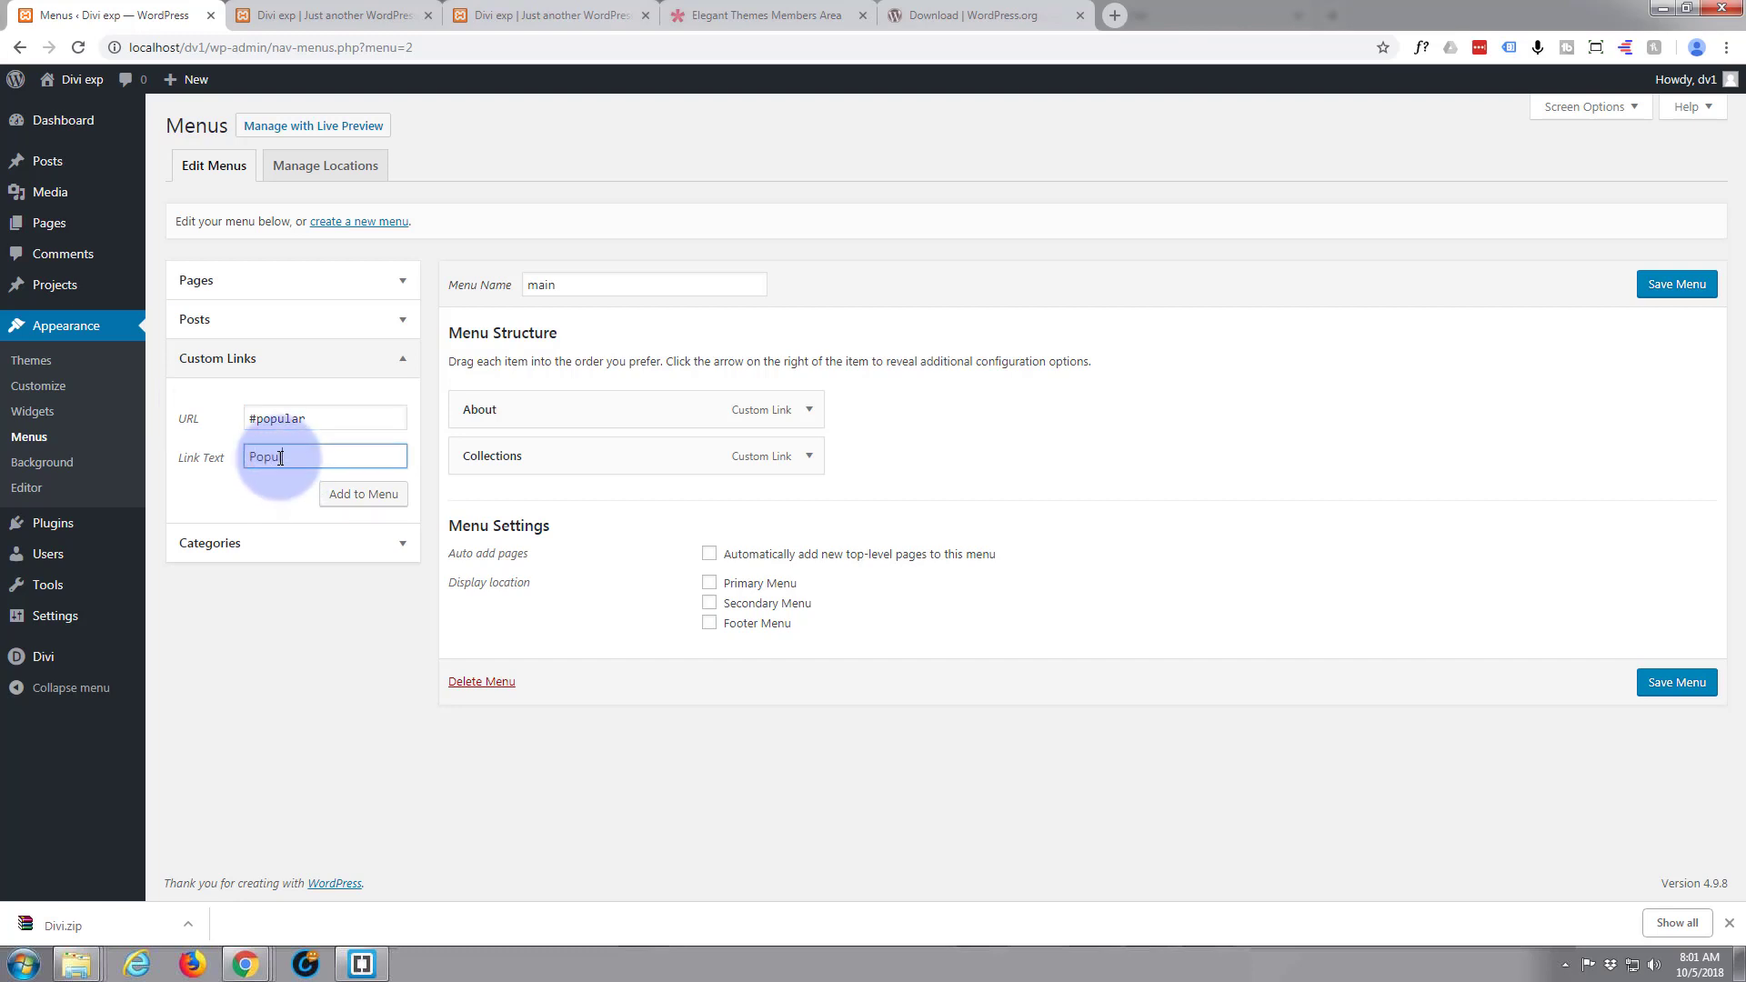
pyautogui.click(363, 494)
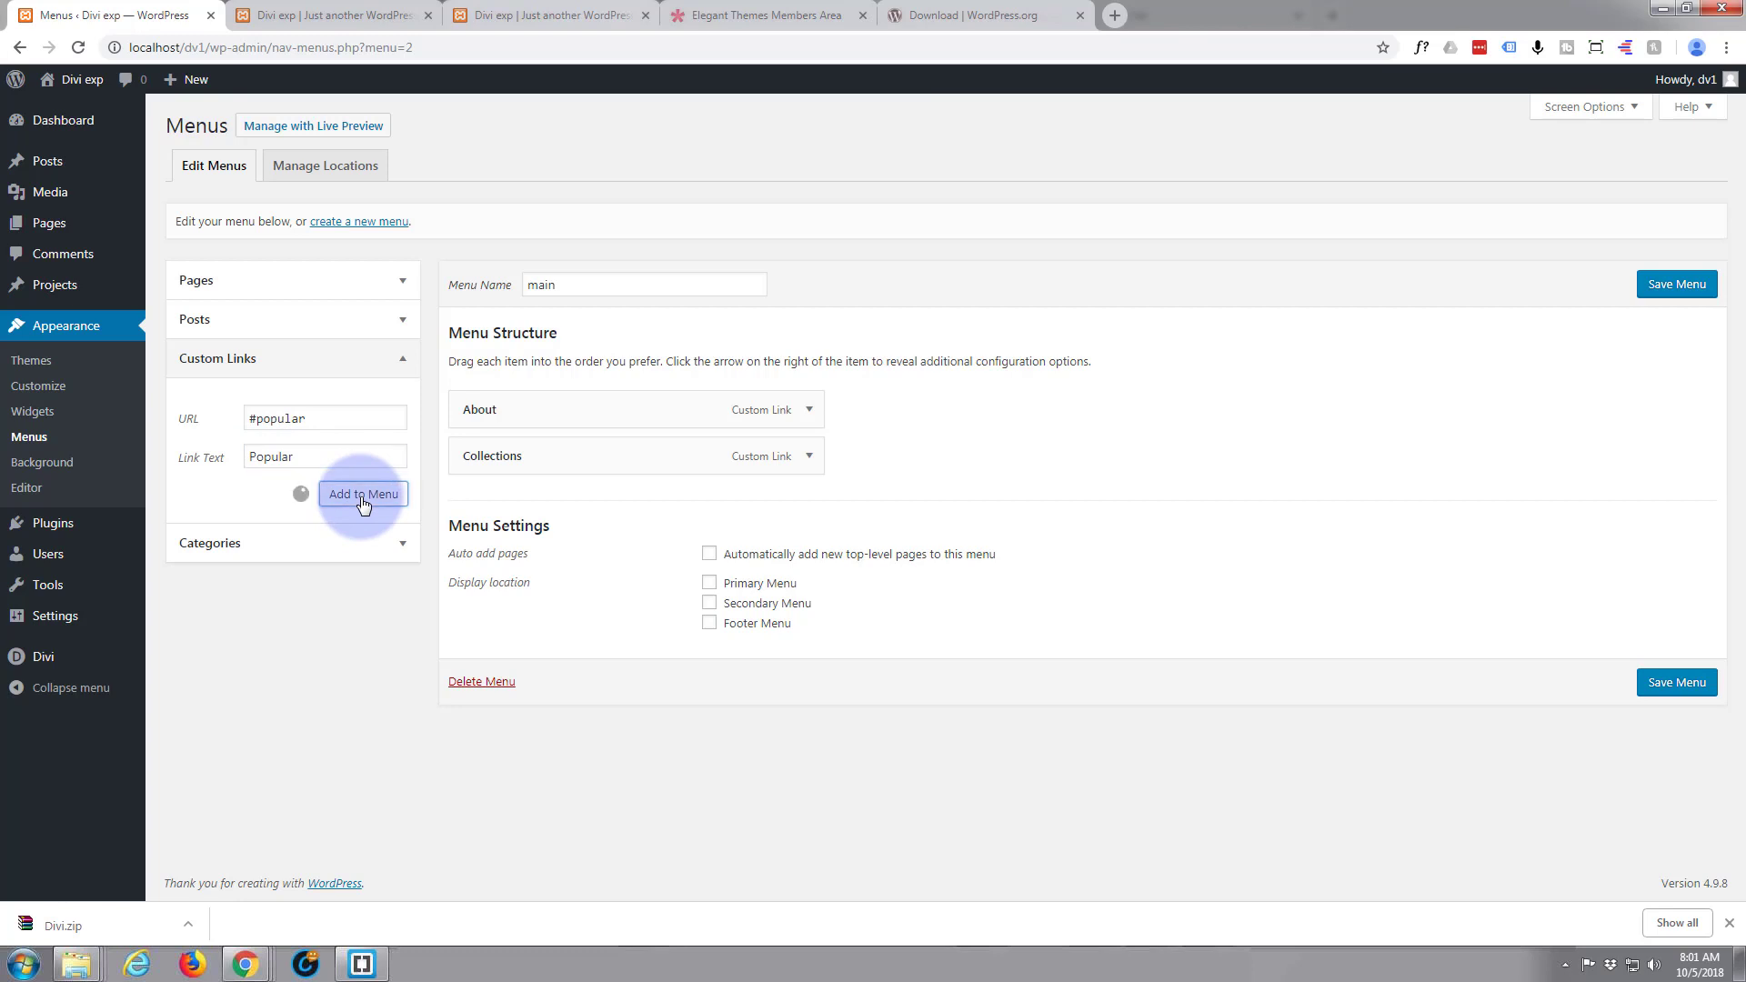
# Review the homepage sections that follow Popular Outfits to identify the remaining menu links, and return to the menu editor
pyautogui.click(305, 17)
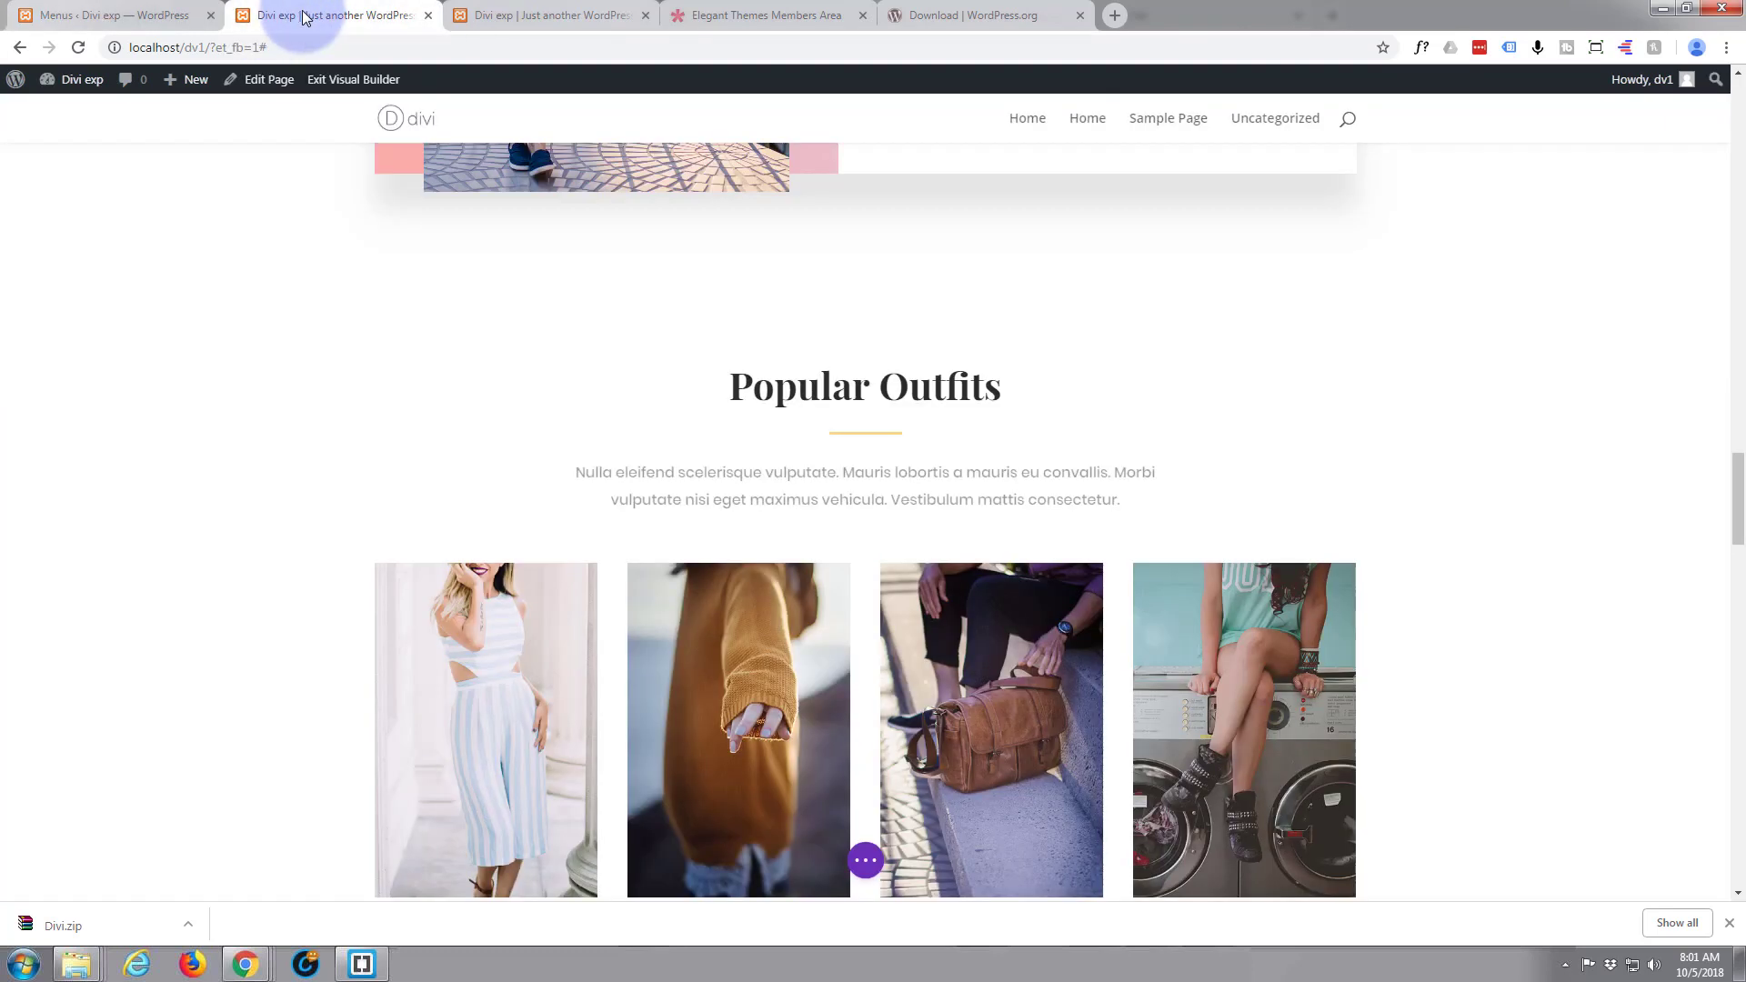
pyautogui.scroll(-4, 271, 195)
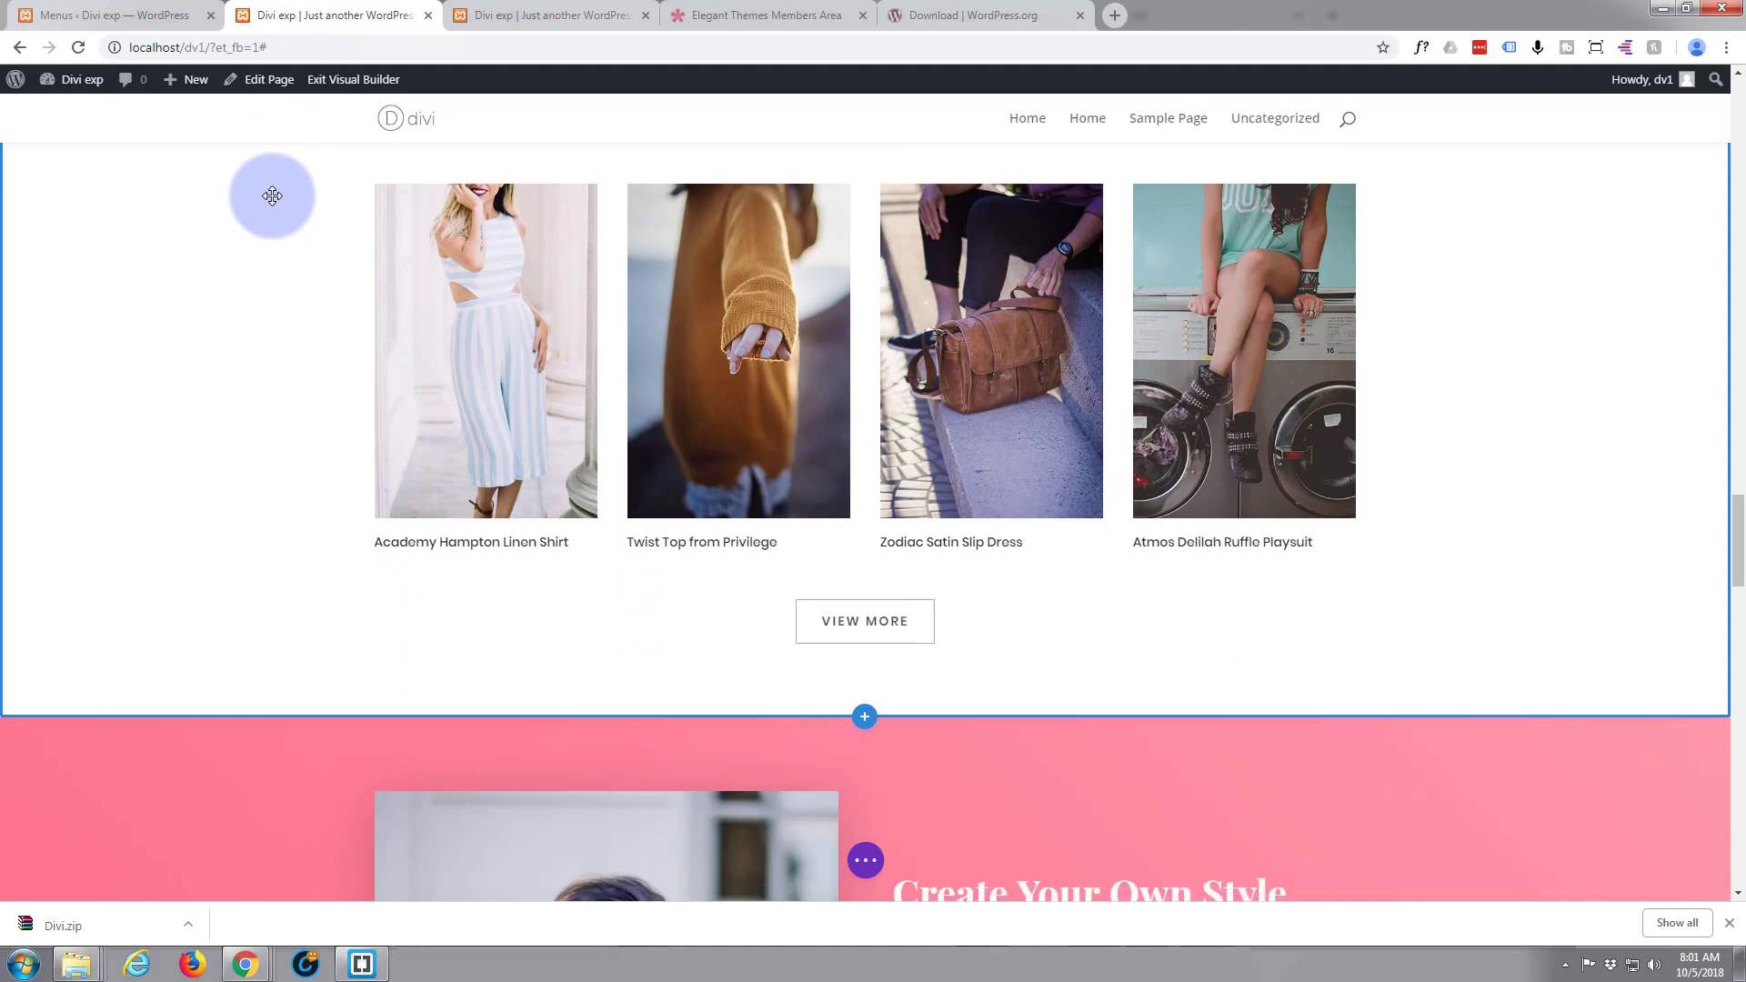
pyautogui.scroll(-12, 272, 196)
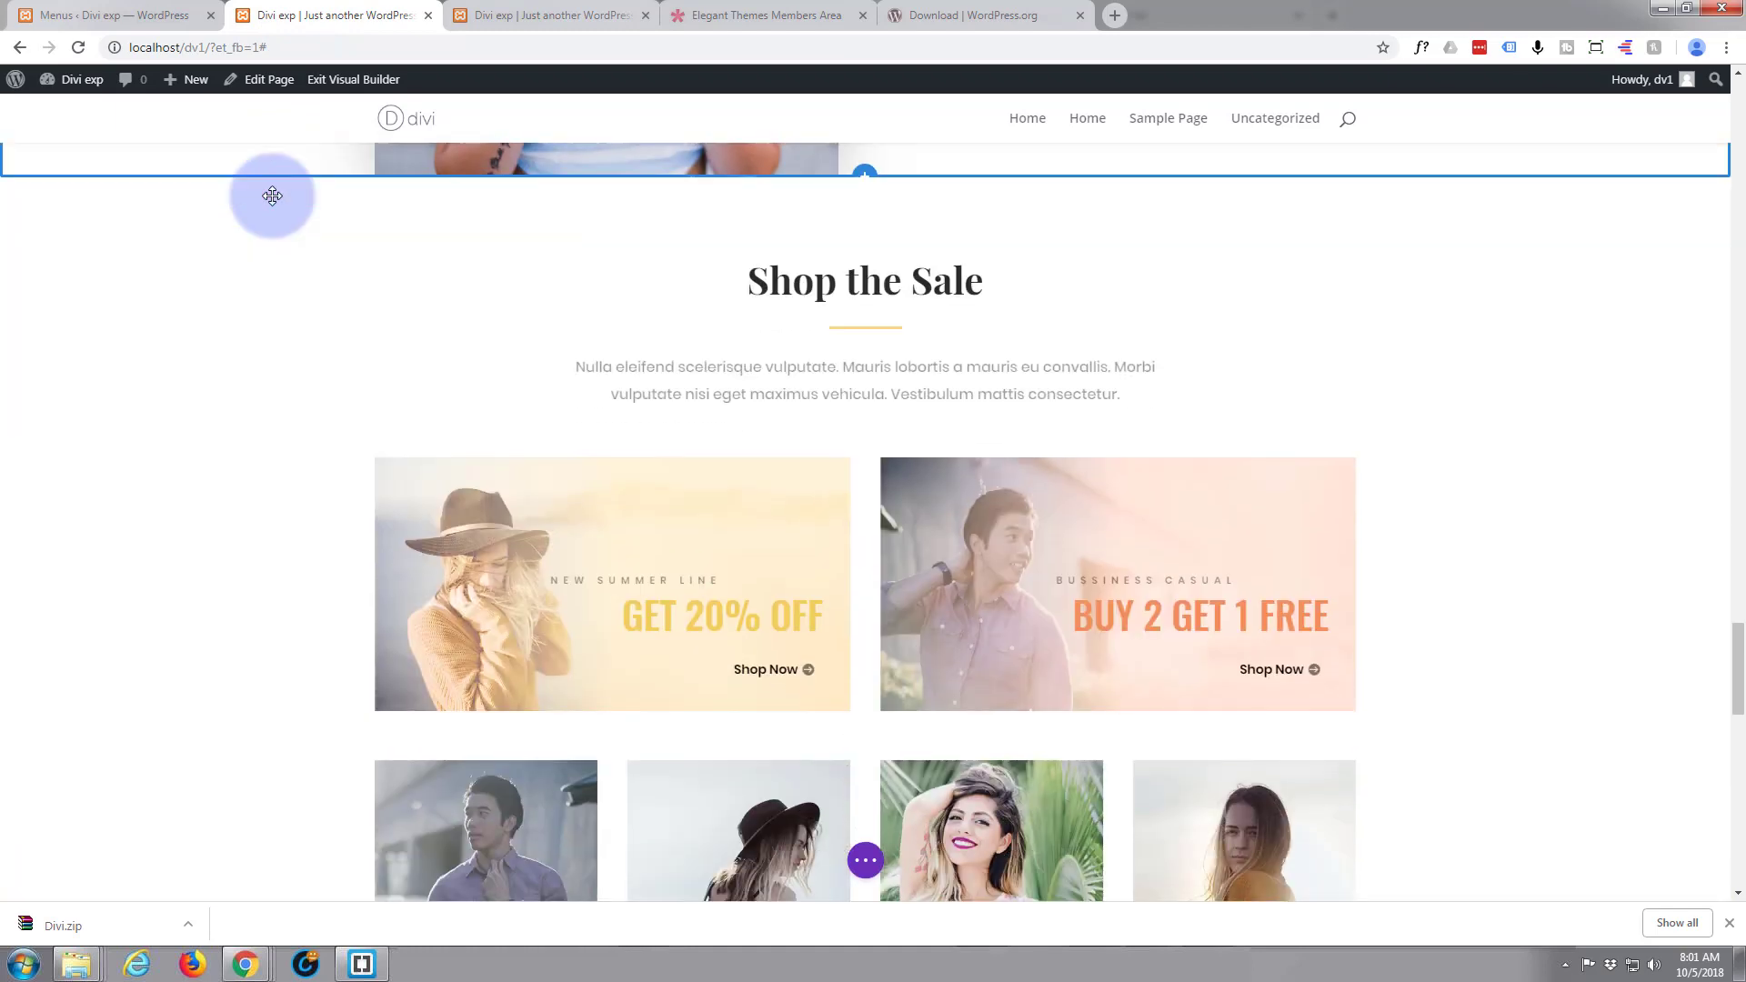
pyautogui.scroll(-2, 271, 195)
pyautogui.scroll(2, 351, 308)
pyautogui.scroll(-2, 320, 297)
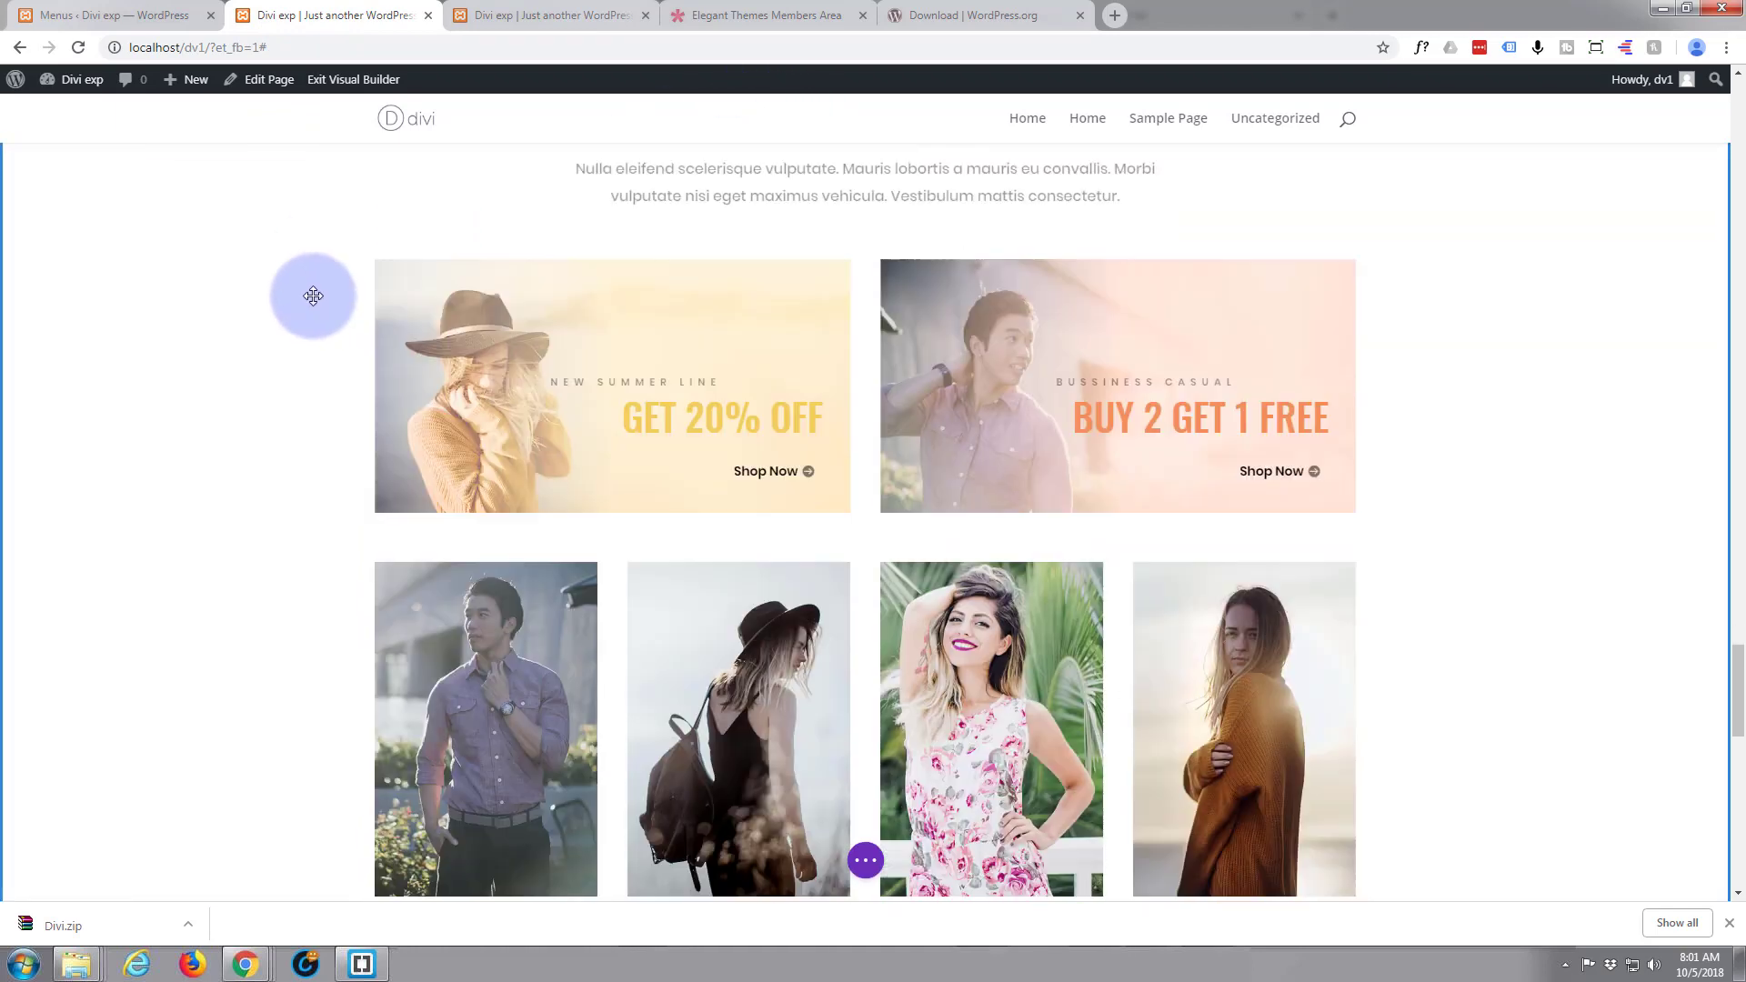
pyautogui.scroll(-8, 313, 296)
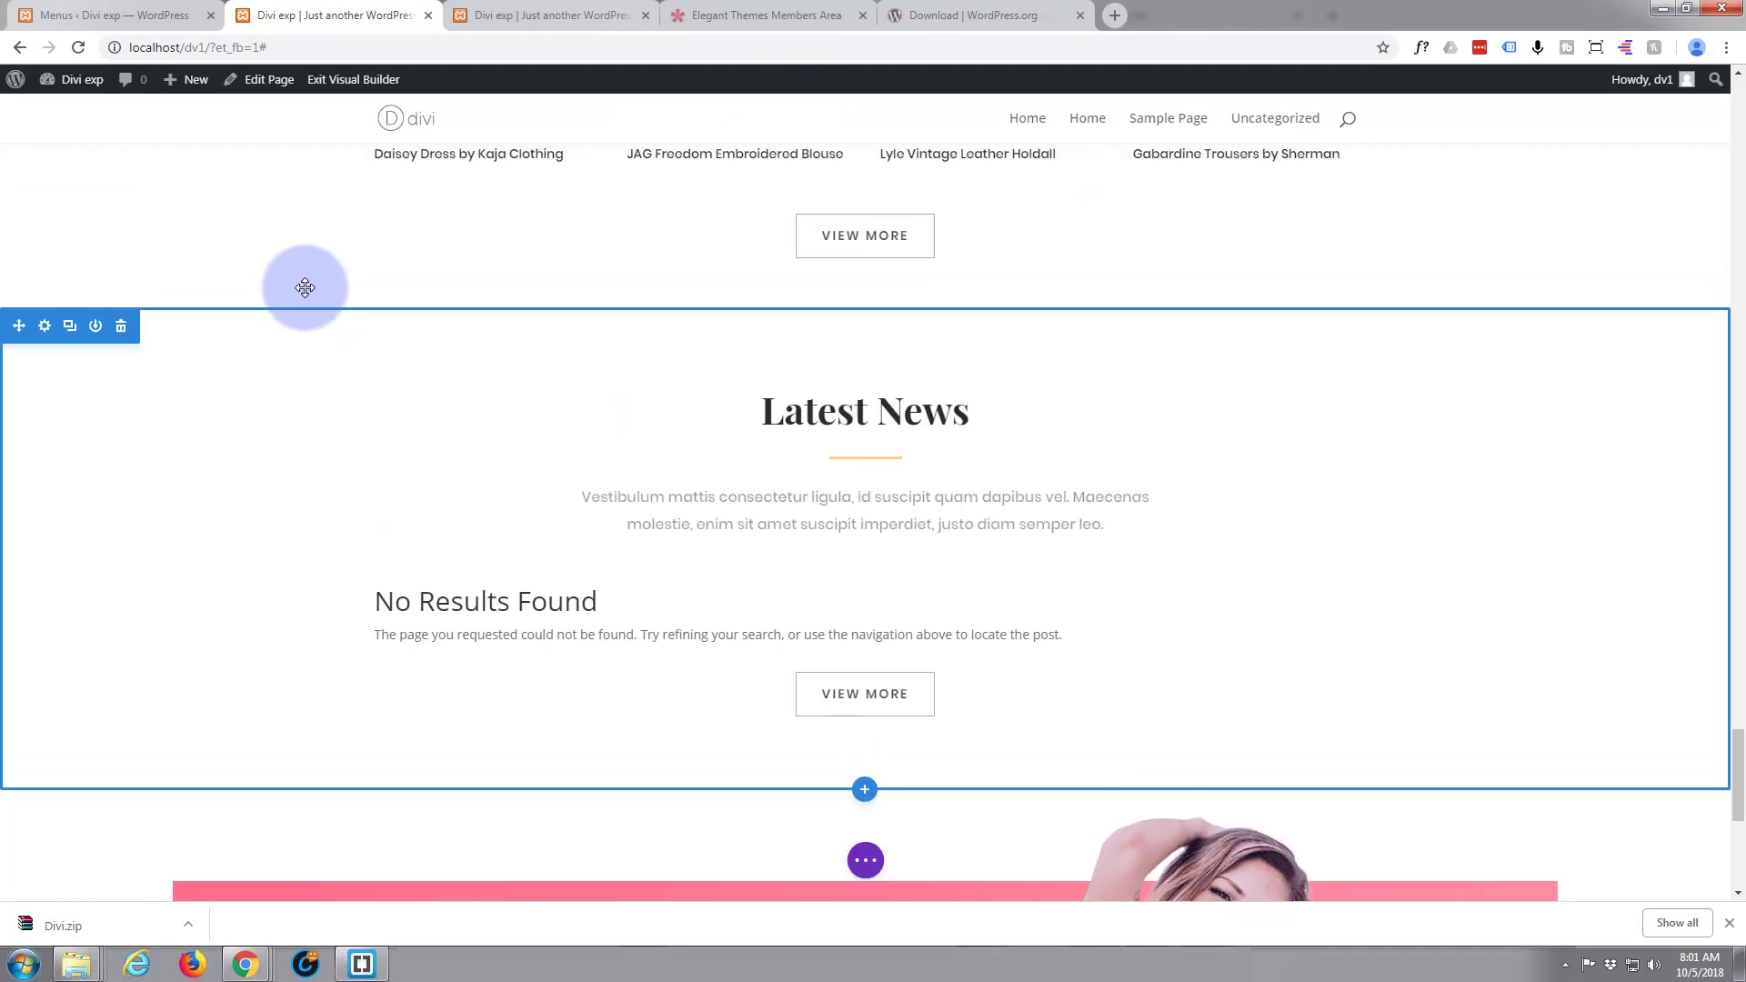
pyautogui.scroll(5, 164, 194)
pyautogui.click(155, 16)
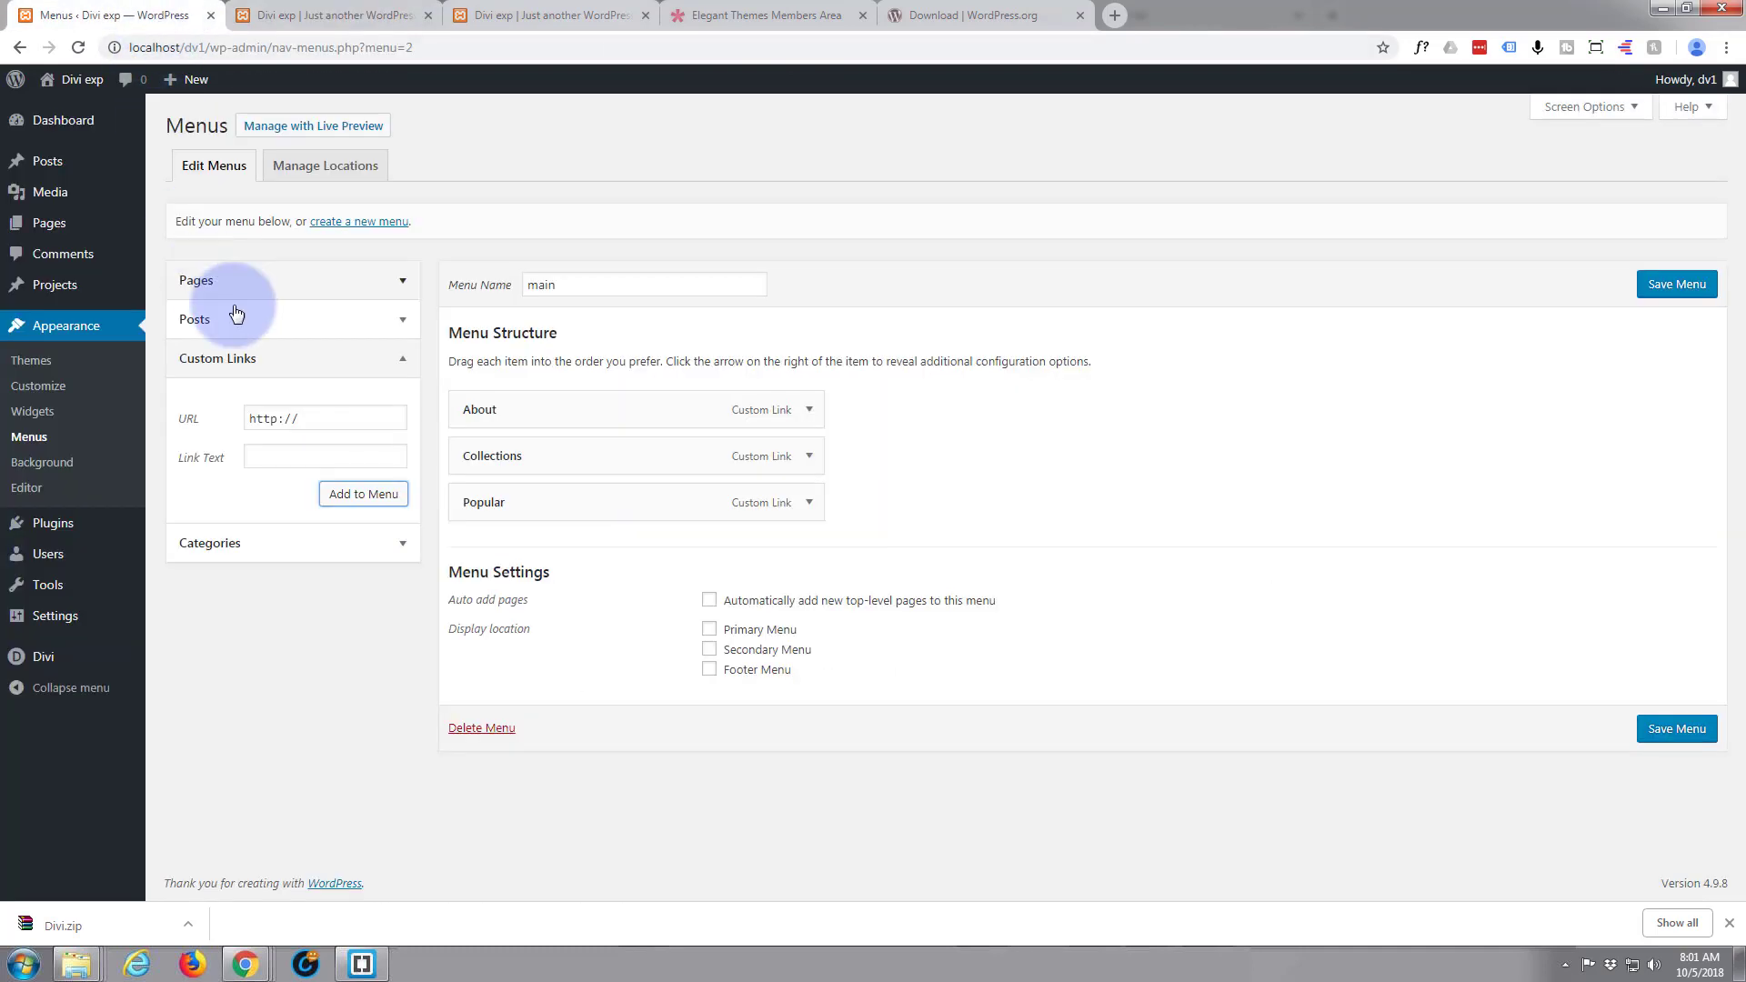
# Add a custom link with URL "#sale" and link text "Sale" to the main menu
pyautogui.moveTo(319, 417); pyautogui.dragTo(227, 425)
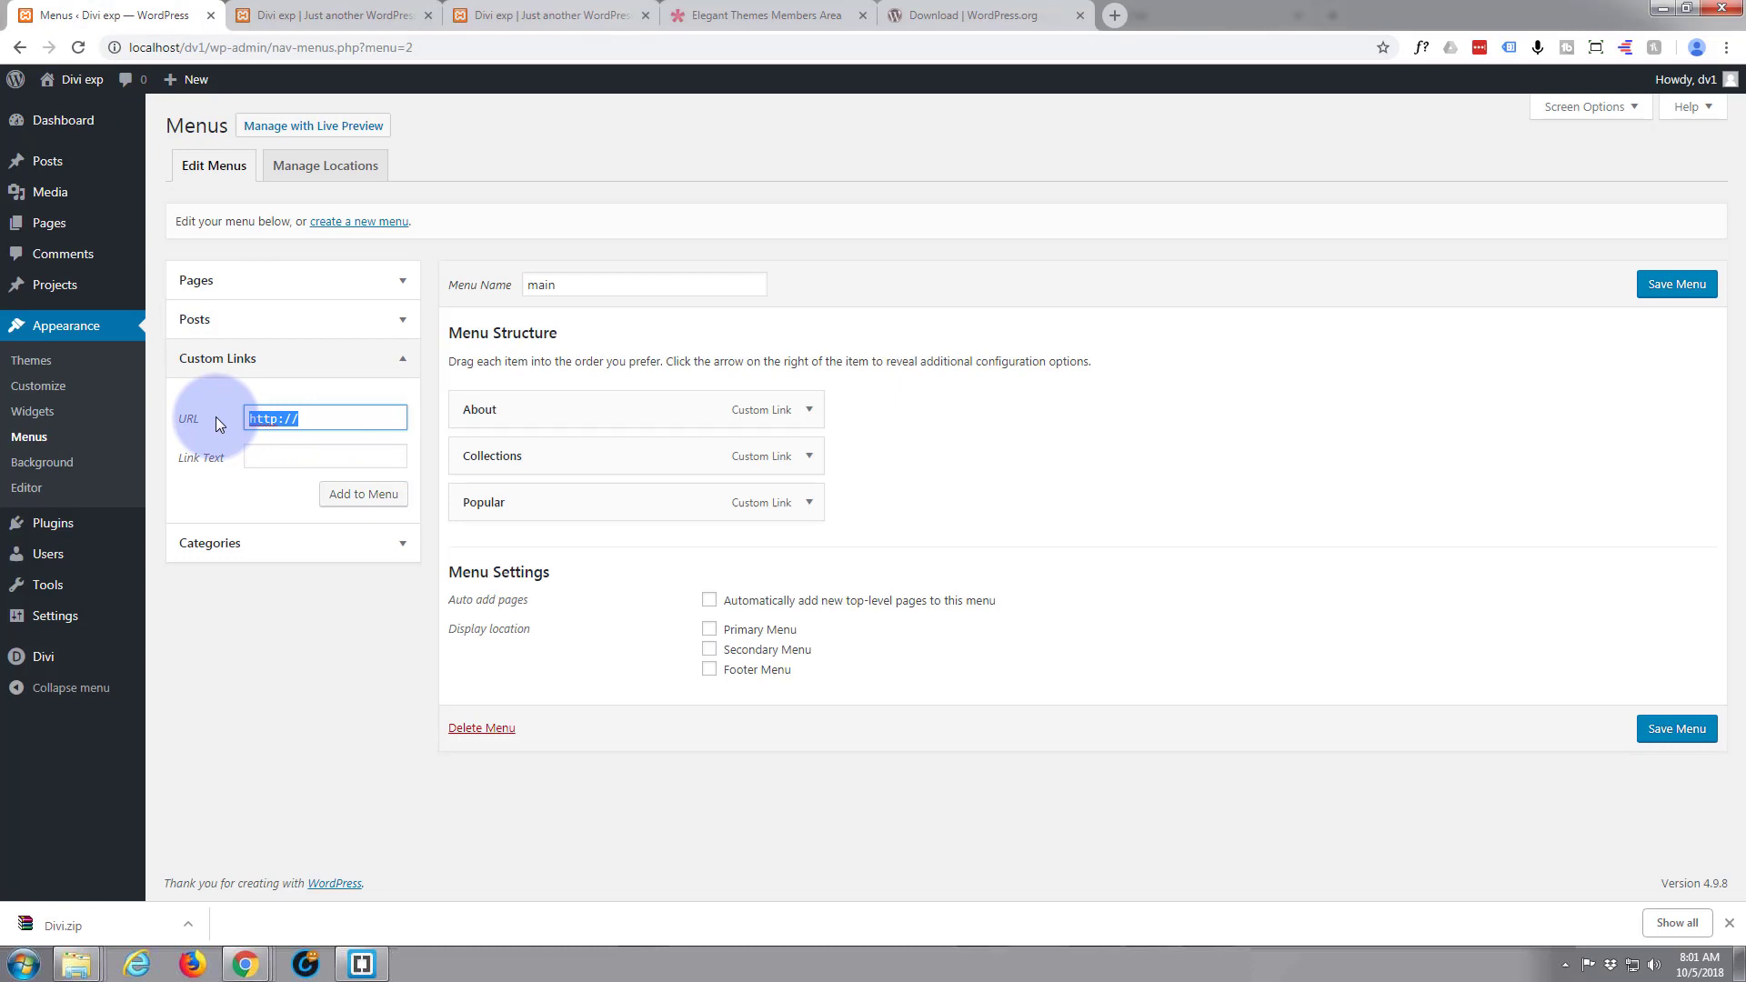
pyautogui.write('3sale')
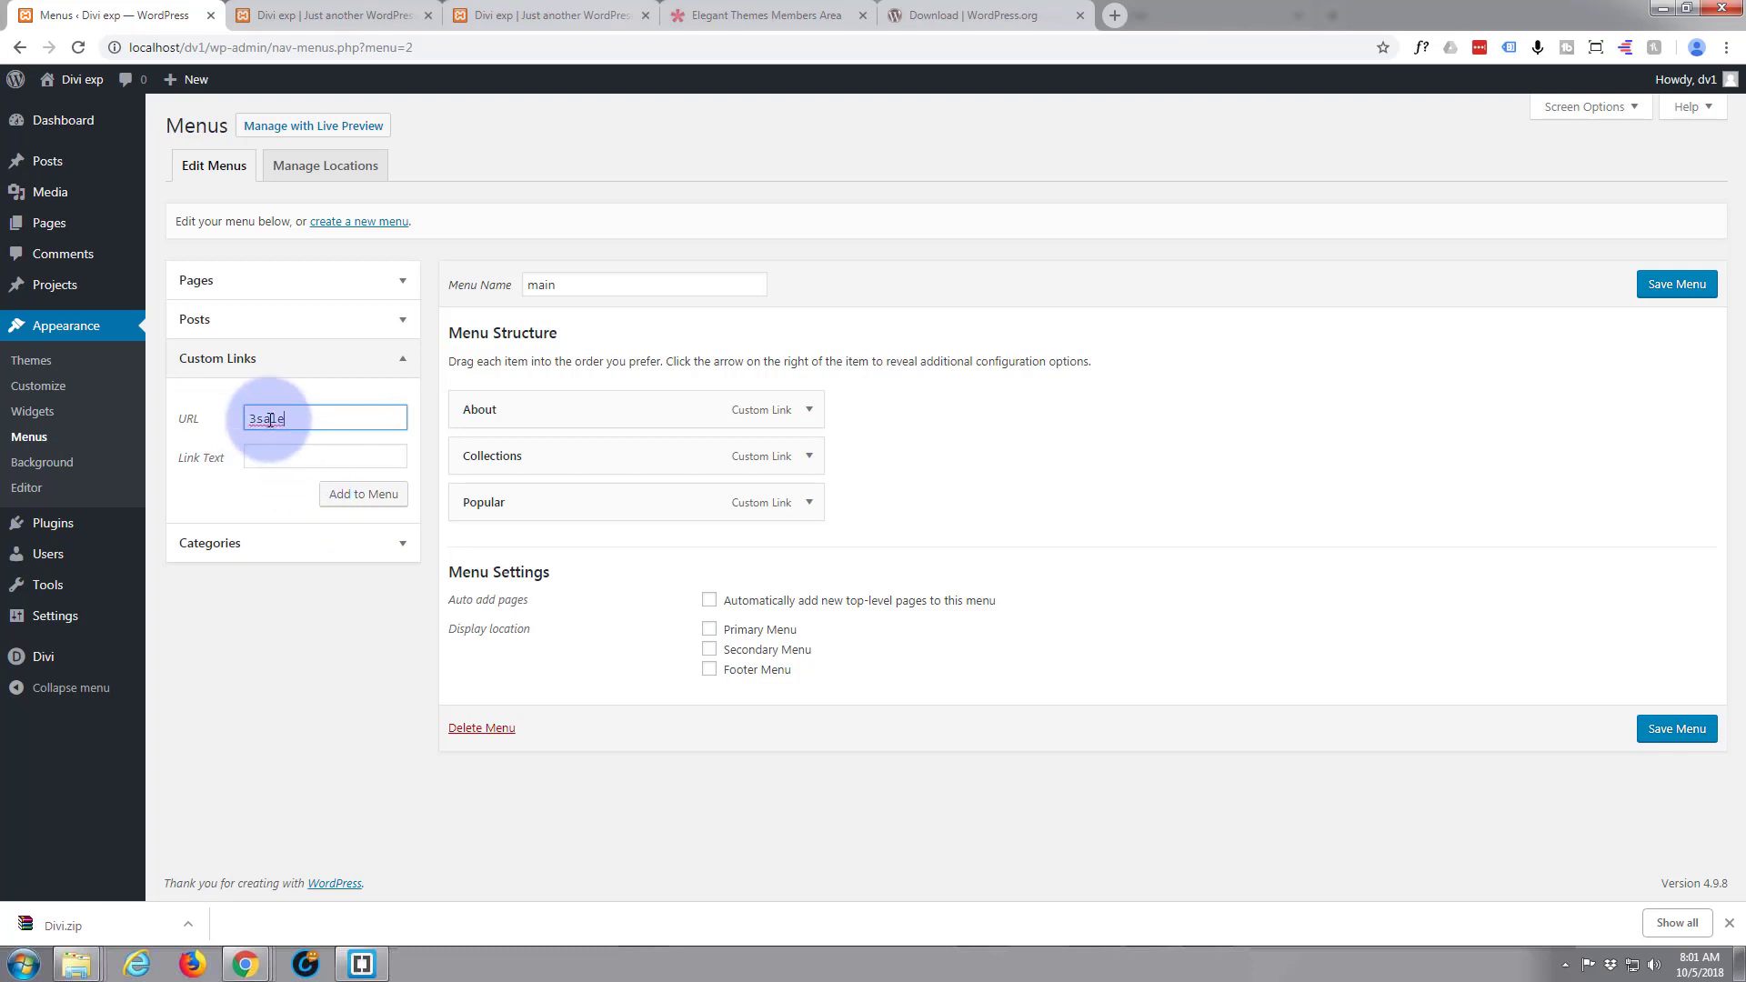
pyautogui.moveTo(257, 419); pyautogui.dragTo(232, 423)
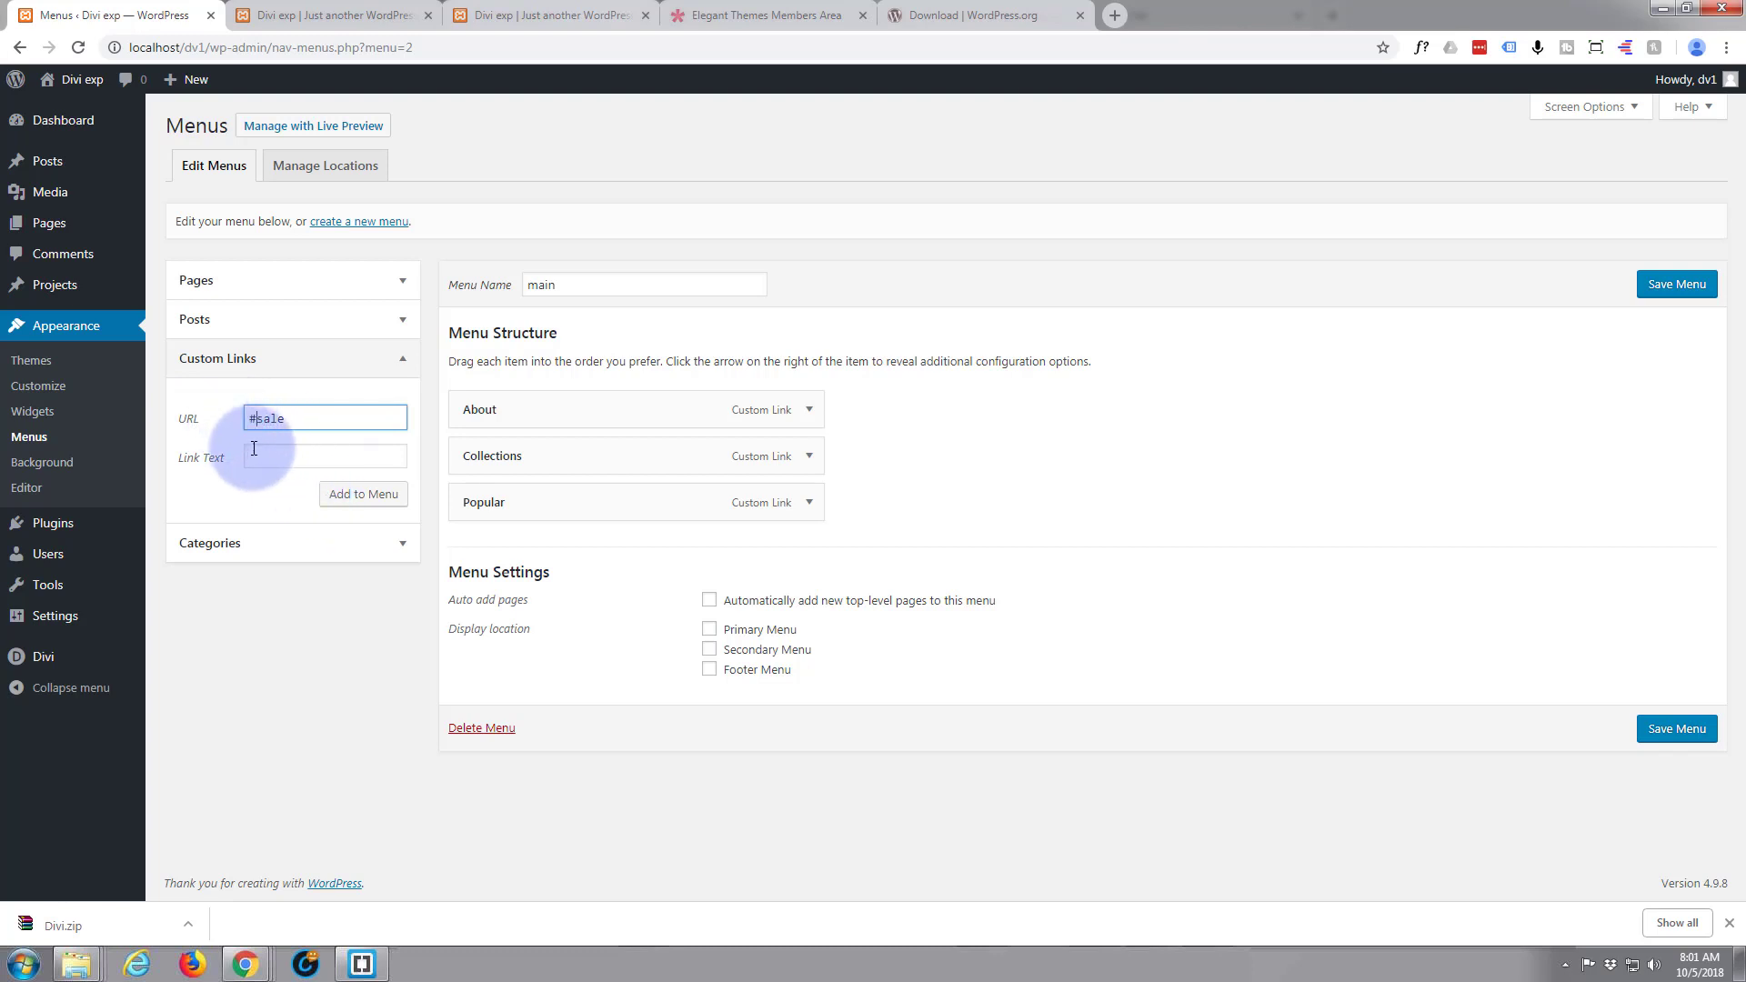
pyautogui.click(254, 454)
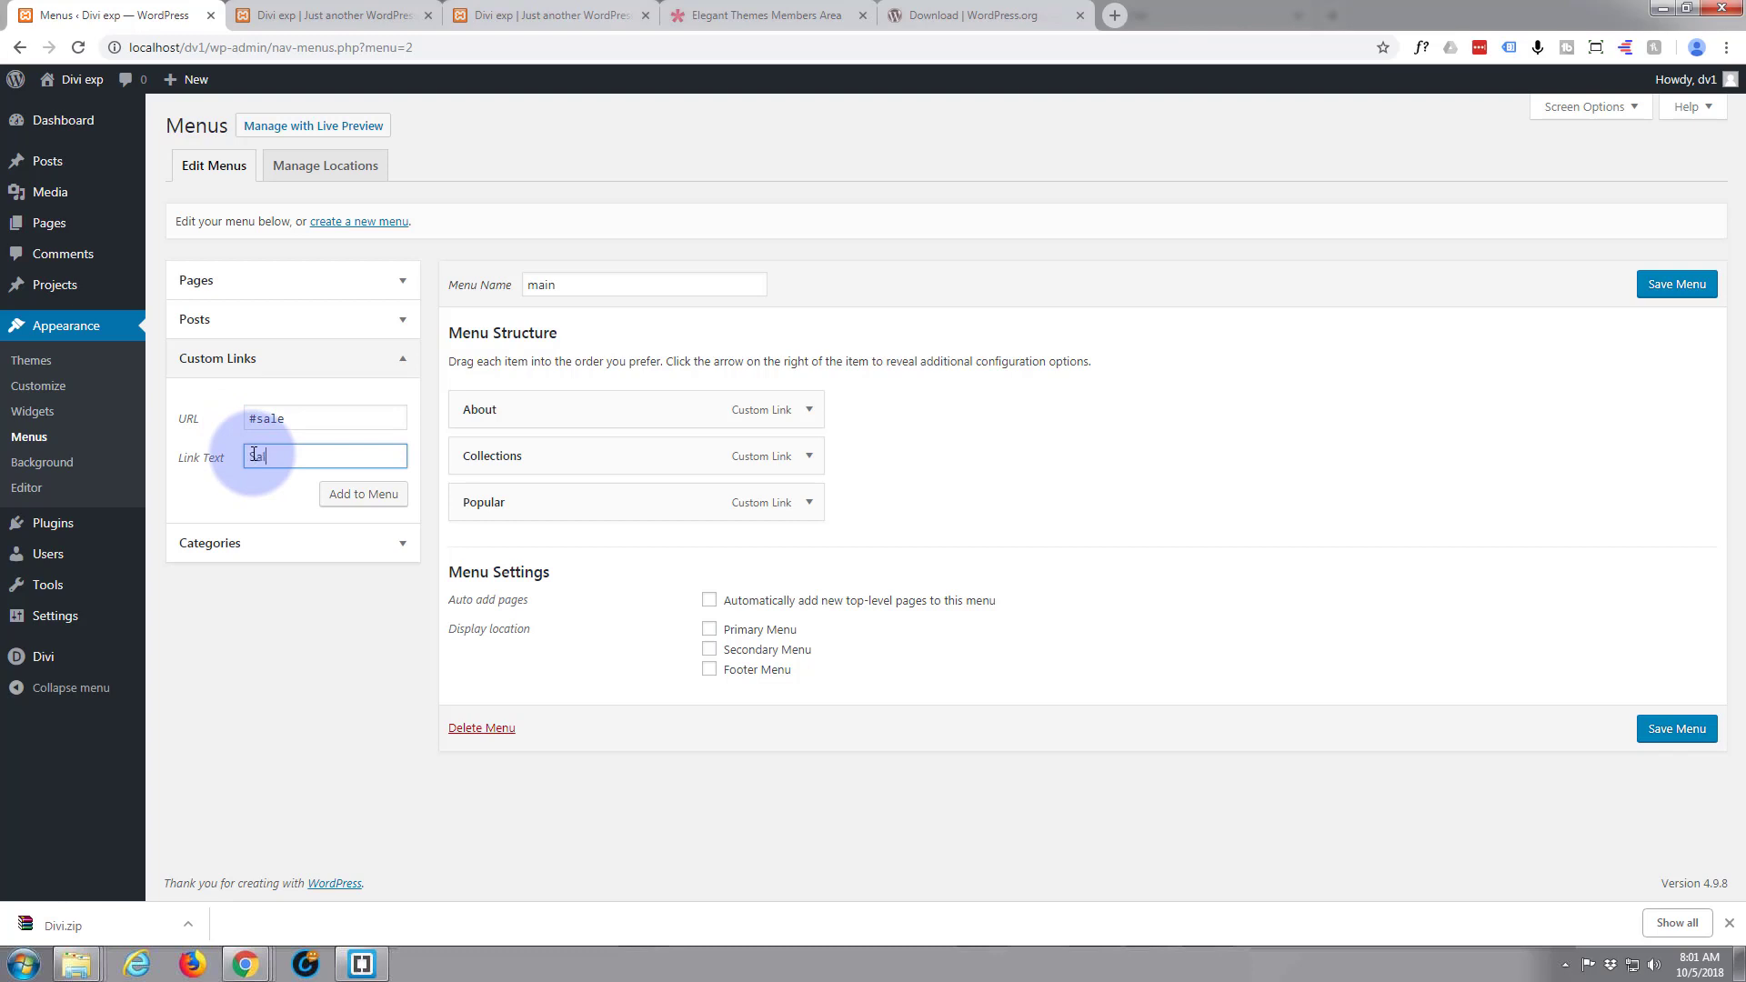
pyautogui.click(366, 496)
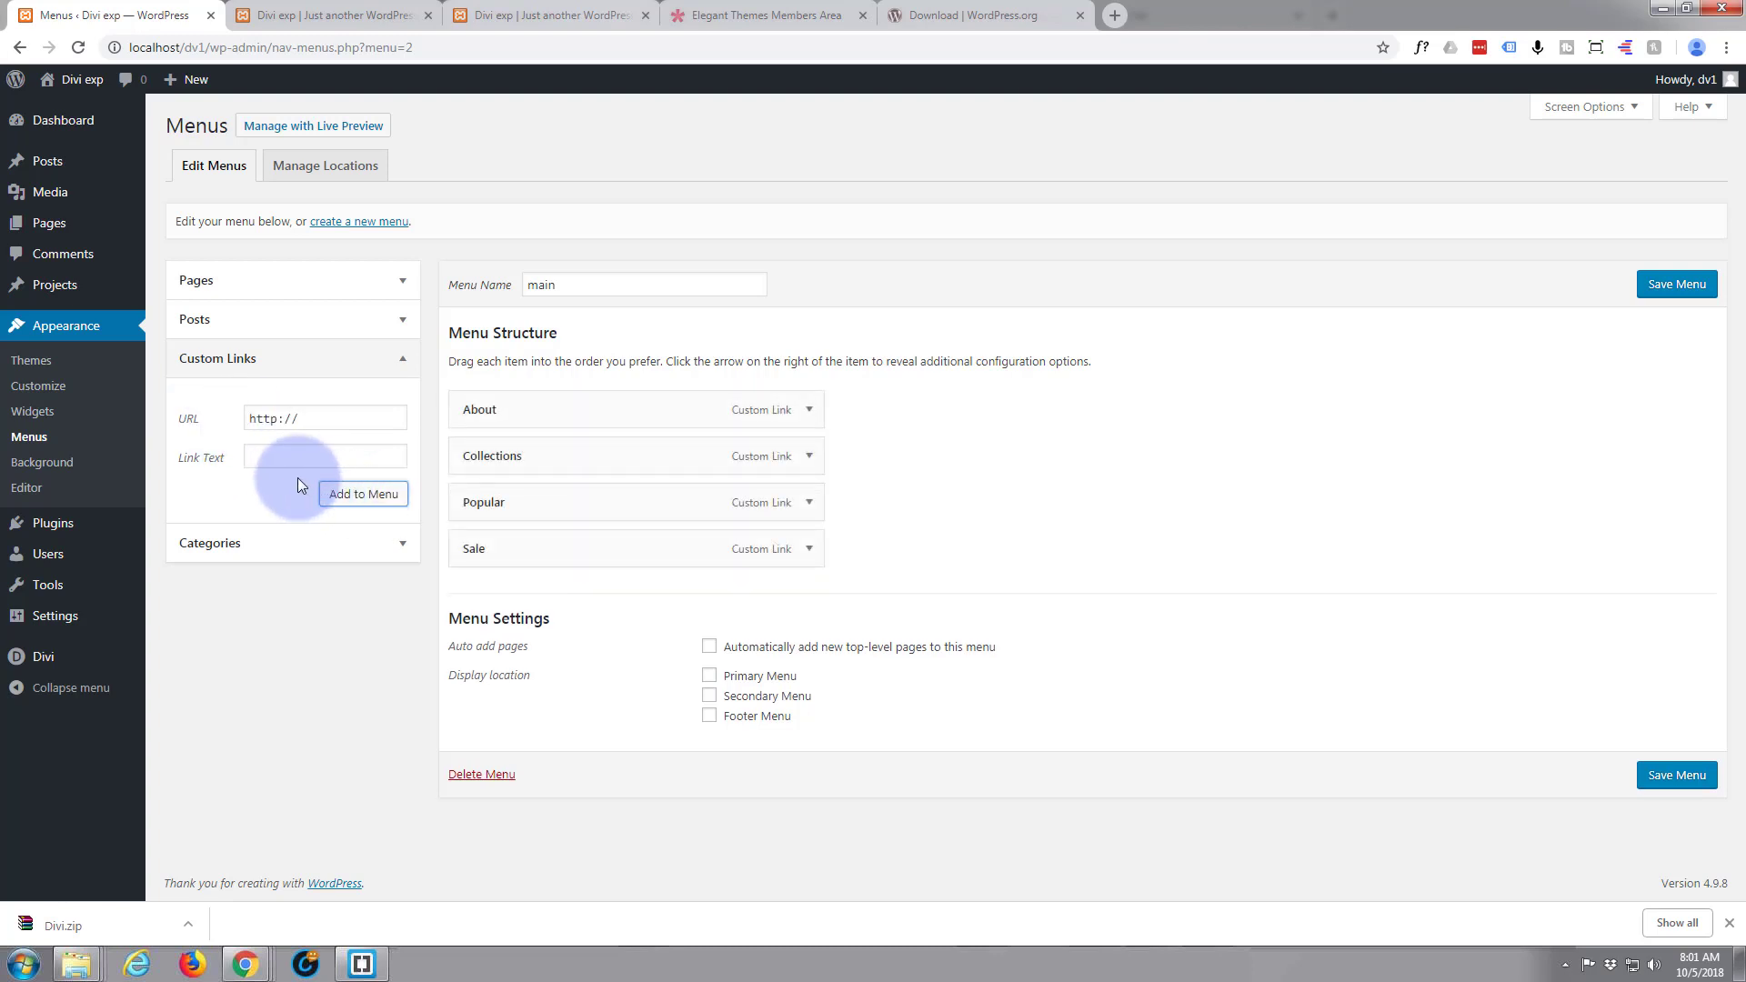
# Add a custom link with URL "#news" and link text "News" to the main menu
pyautogui.click(249, 418)
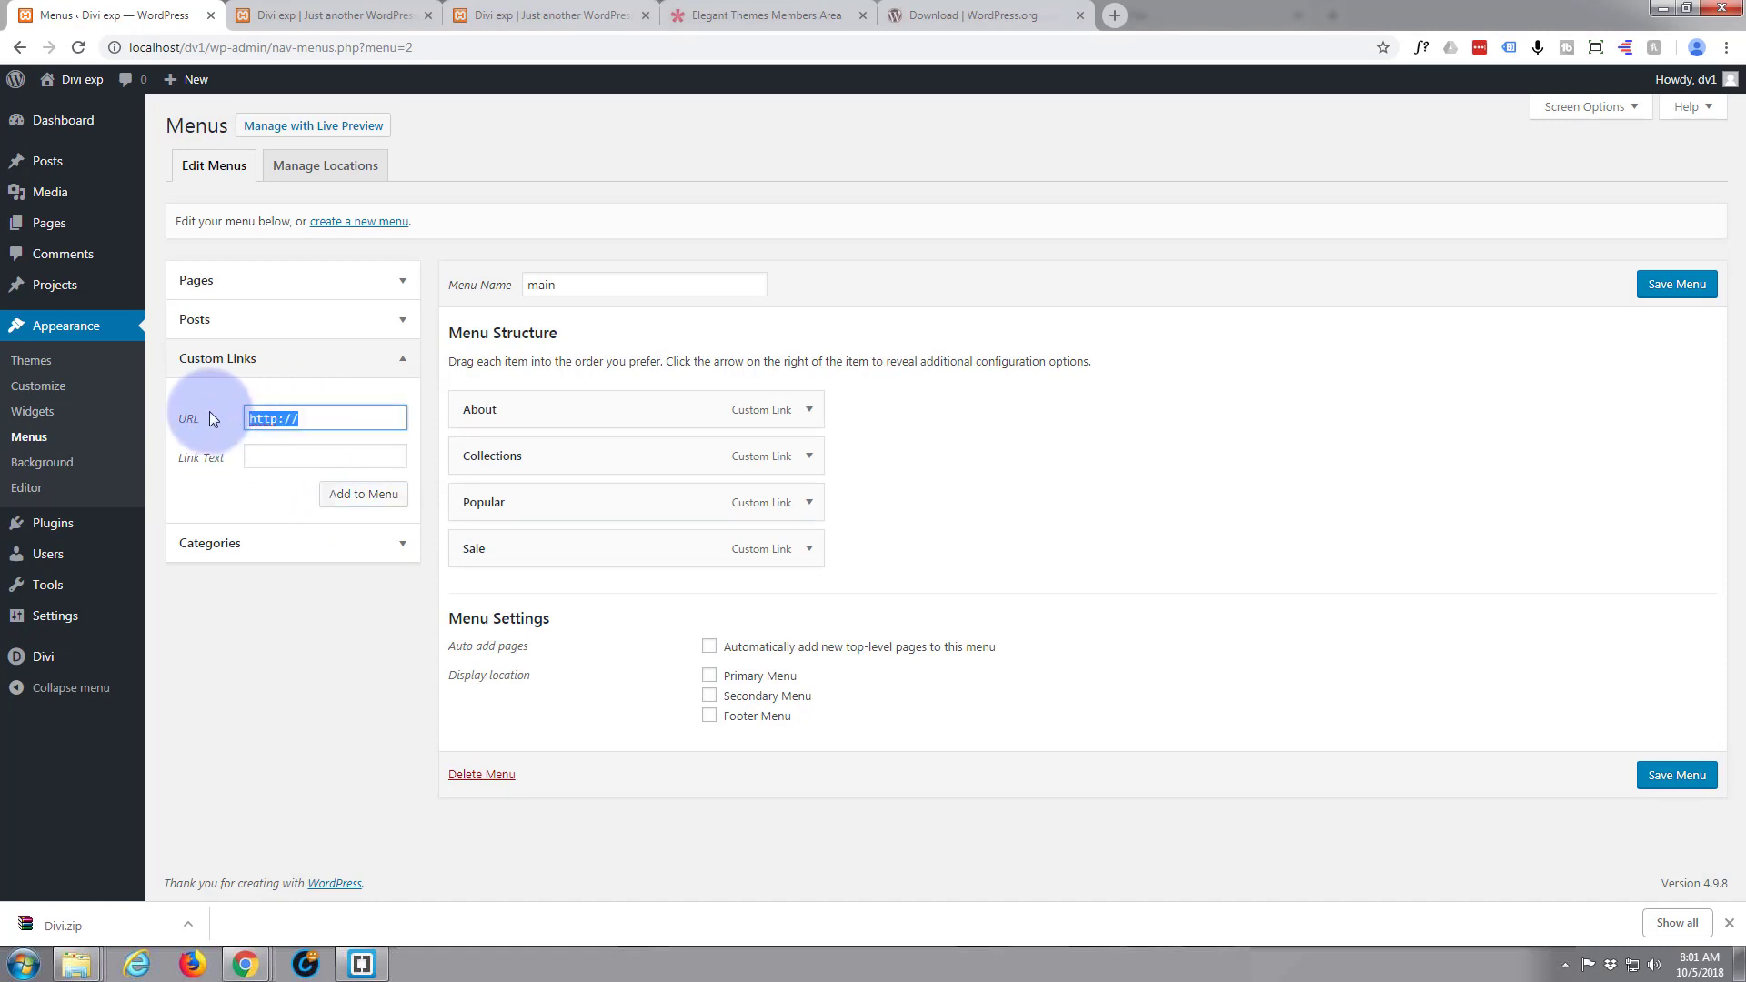
pyautogui.write('#news')
pyautogui.click(279, 457)
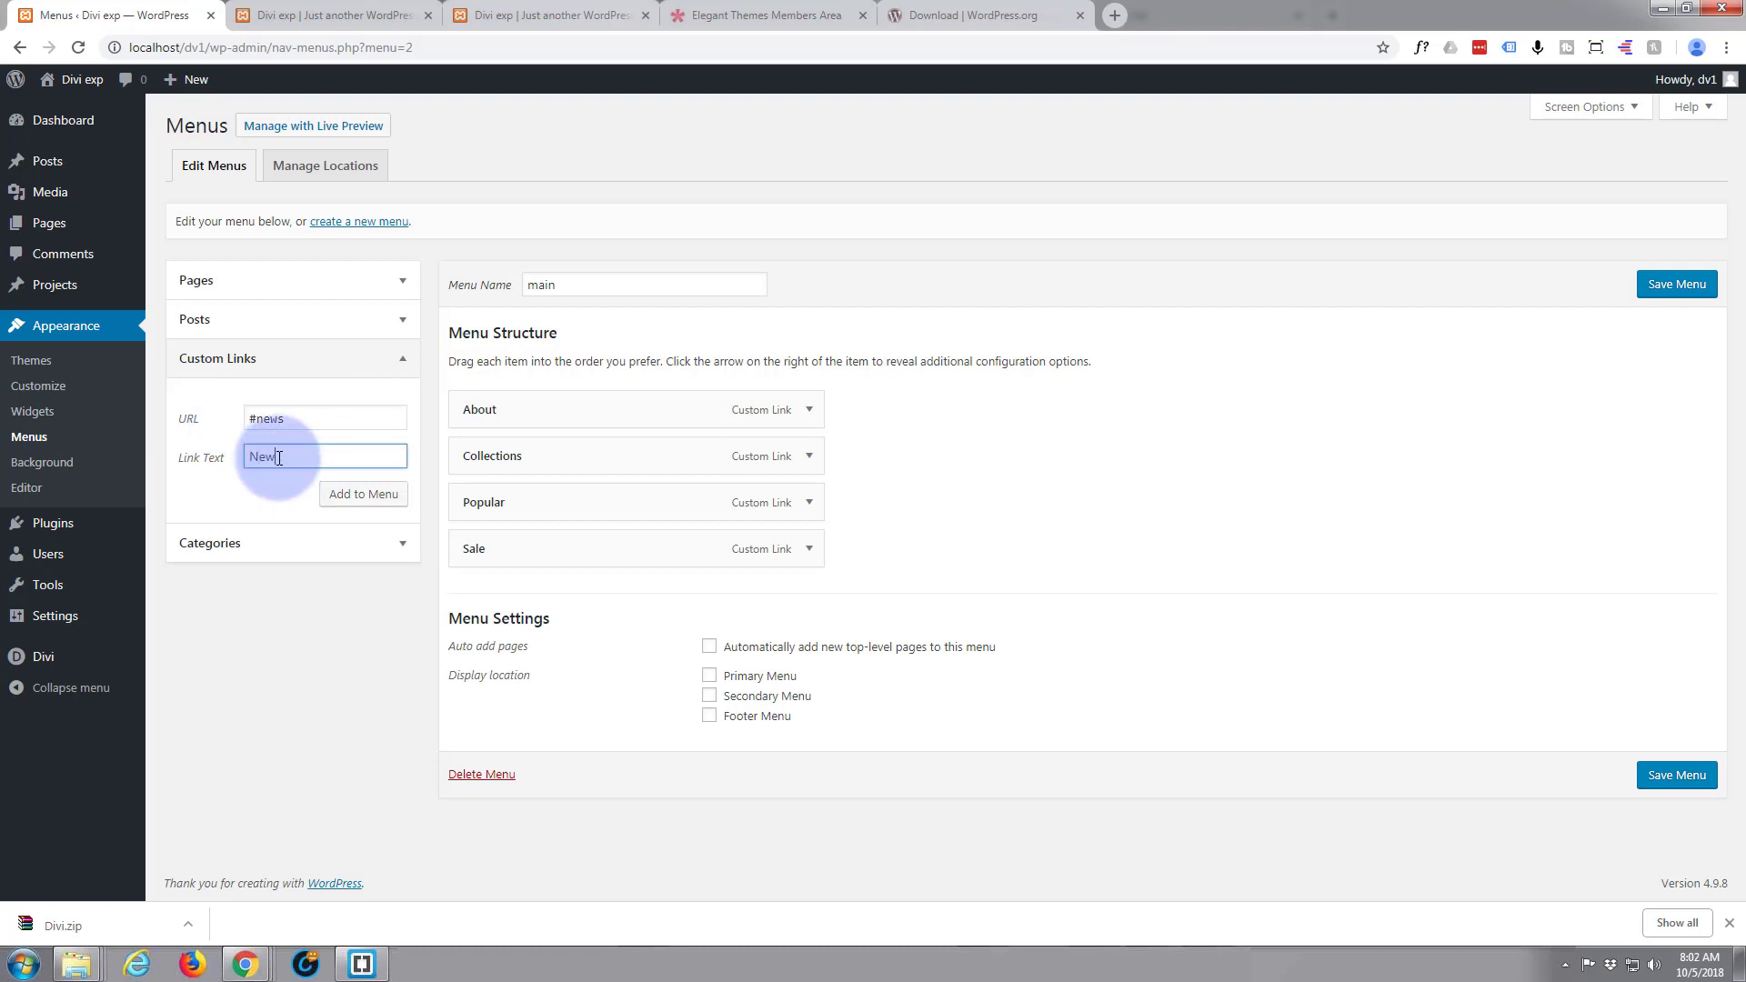
pyautogui.click(373, 502)
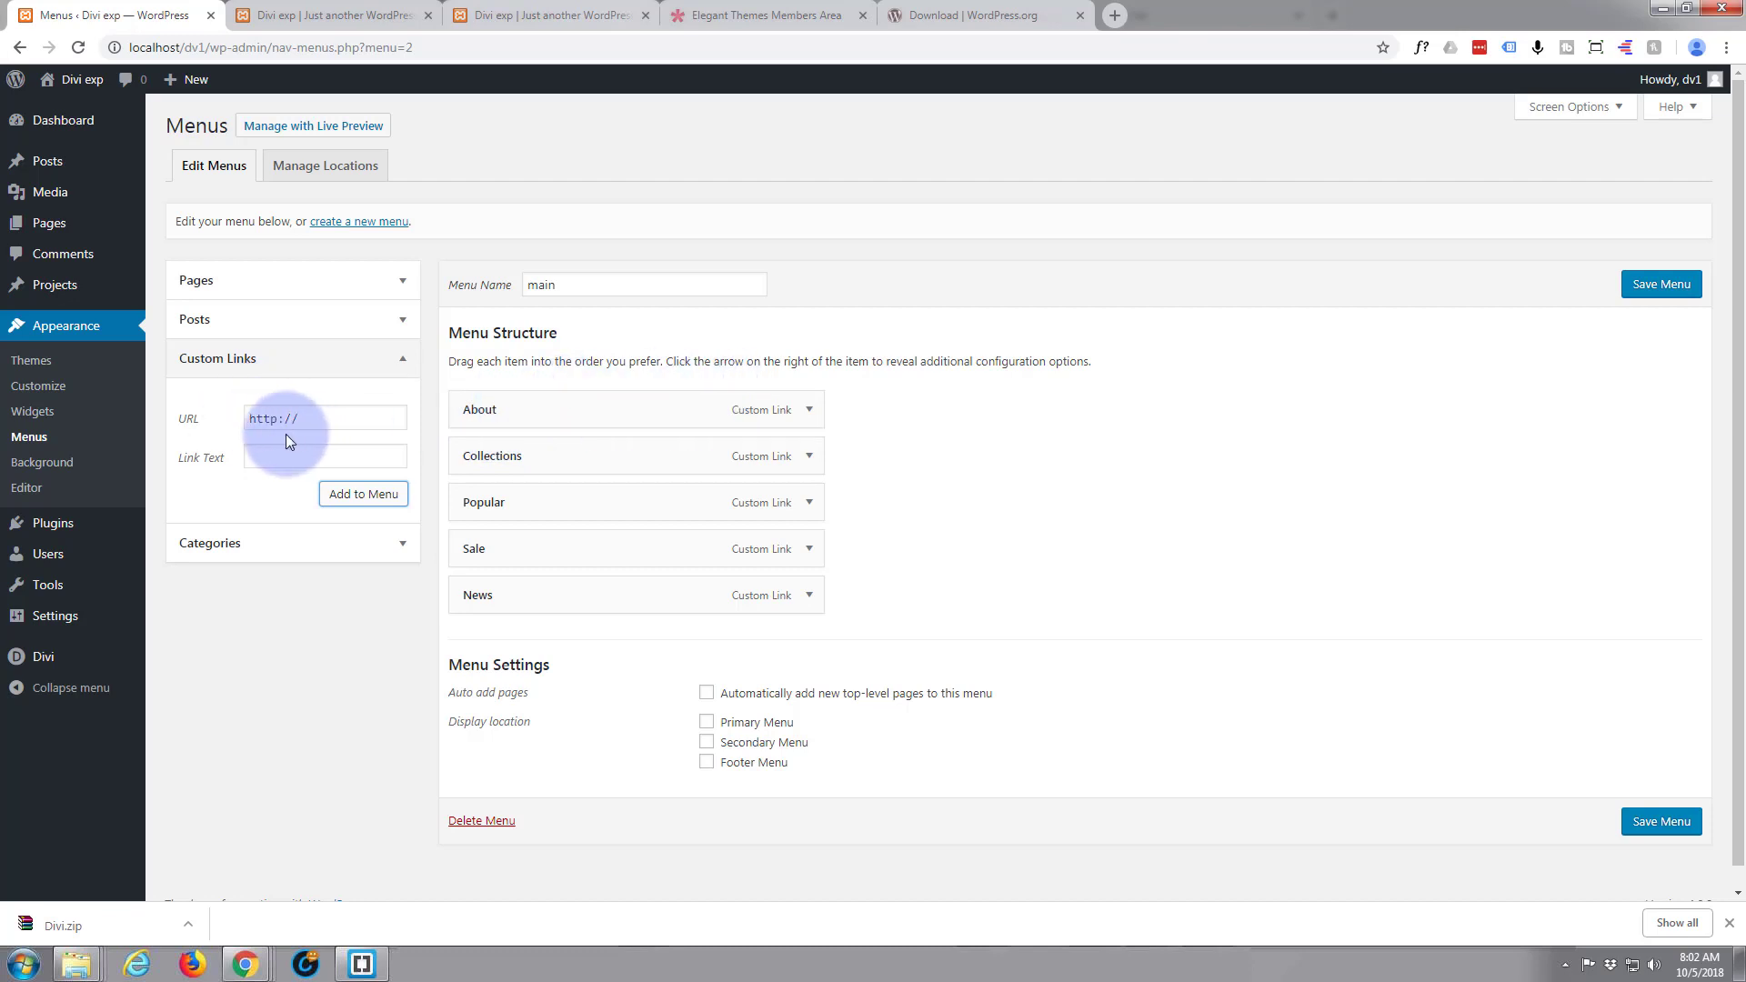
# Add a custom link with URL "#" and link text "Home" to the main menu
pyautogui.moveTo(301, 419); pyautogui.dragTo(220, 412)
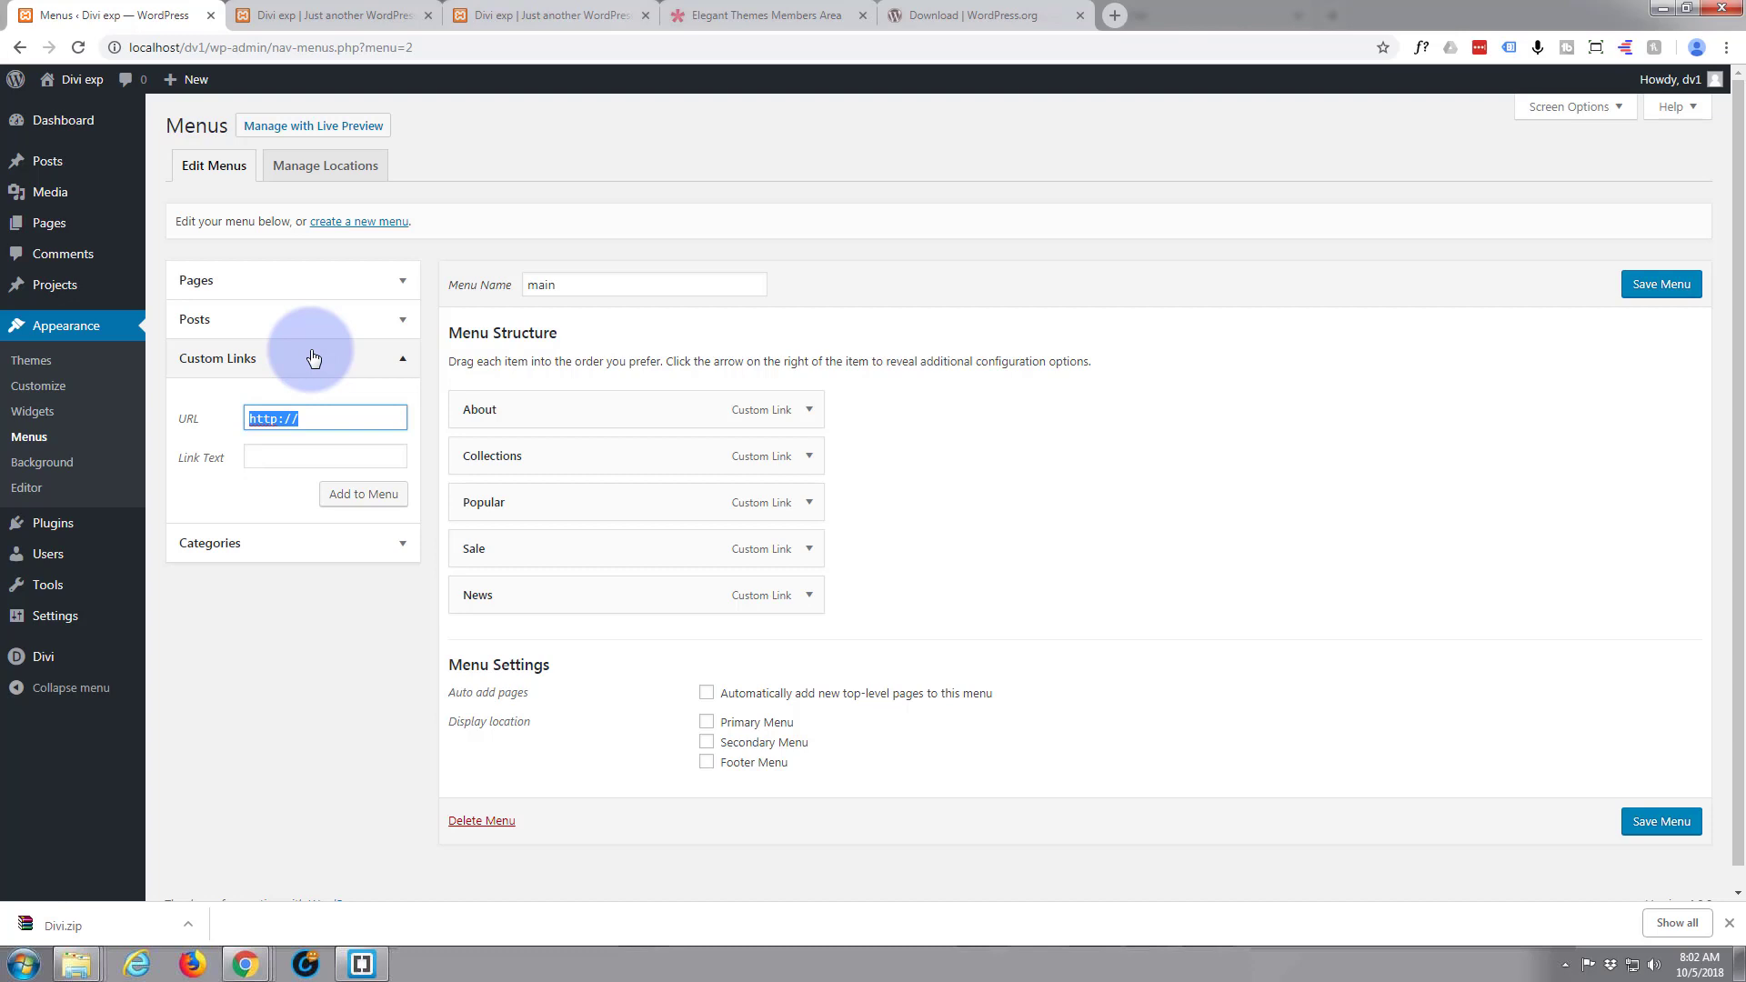
pyautogui.write('#')
pyautogui.click(269, 456)
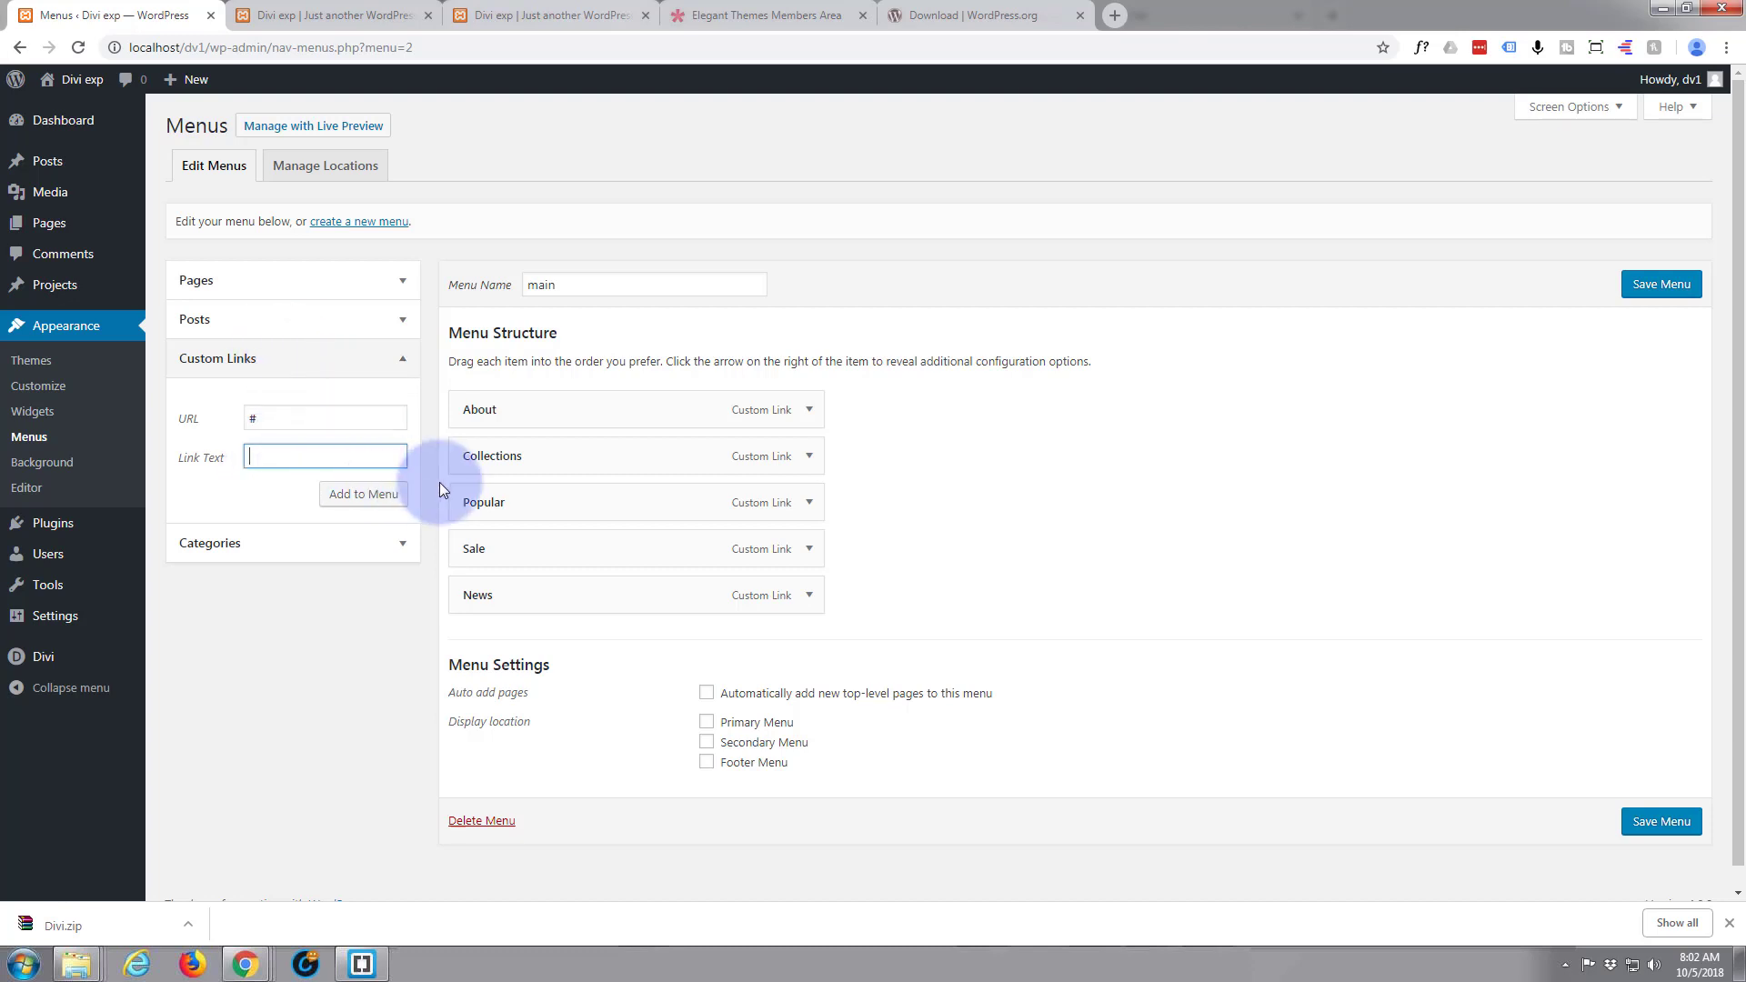
pyautogui.write('Home')
pyautogui.click(356, 497)
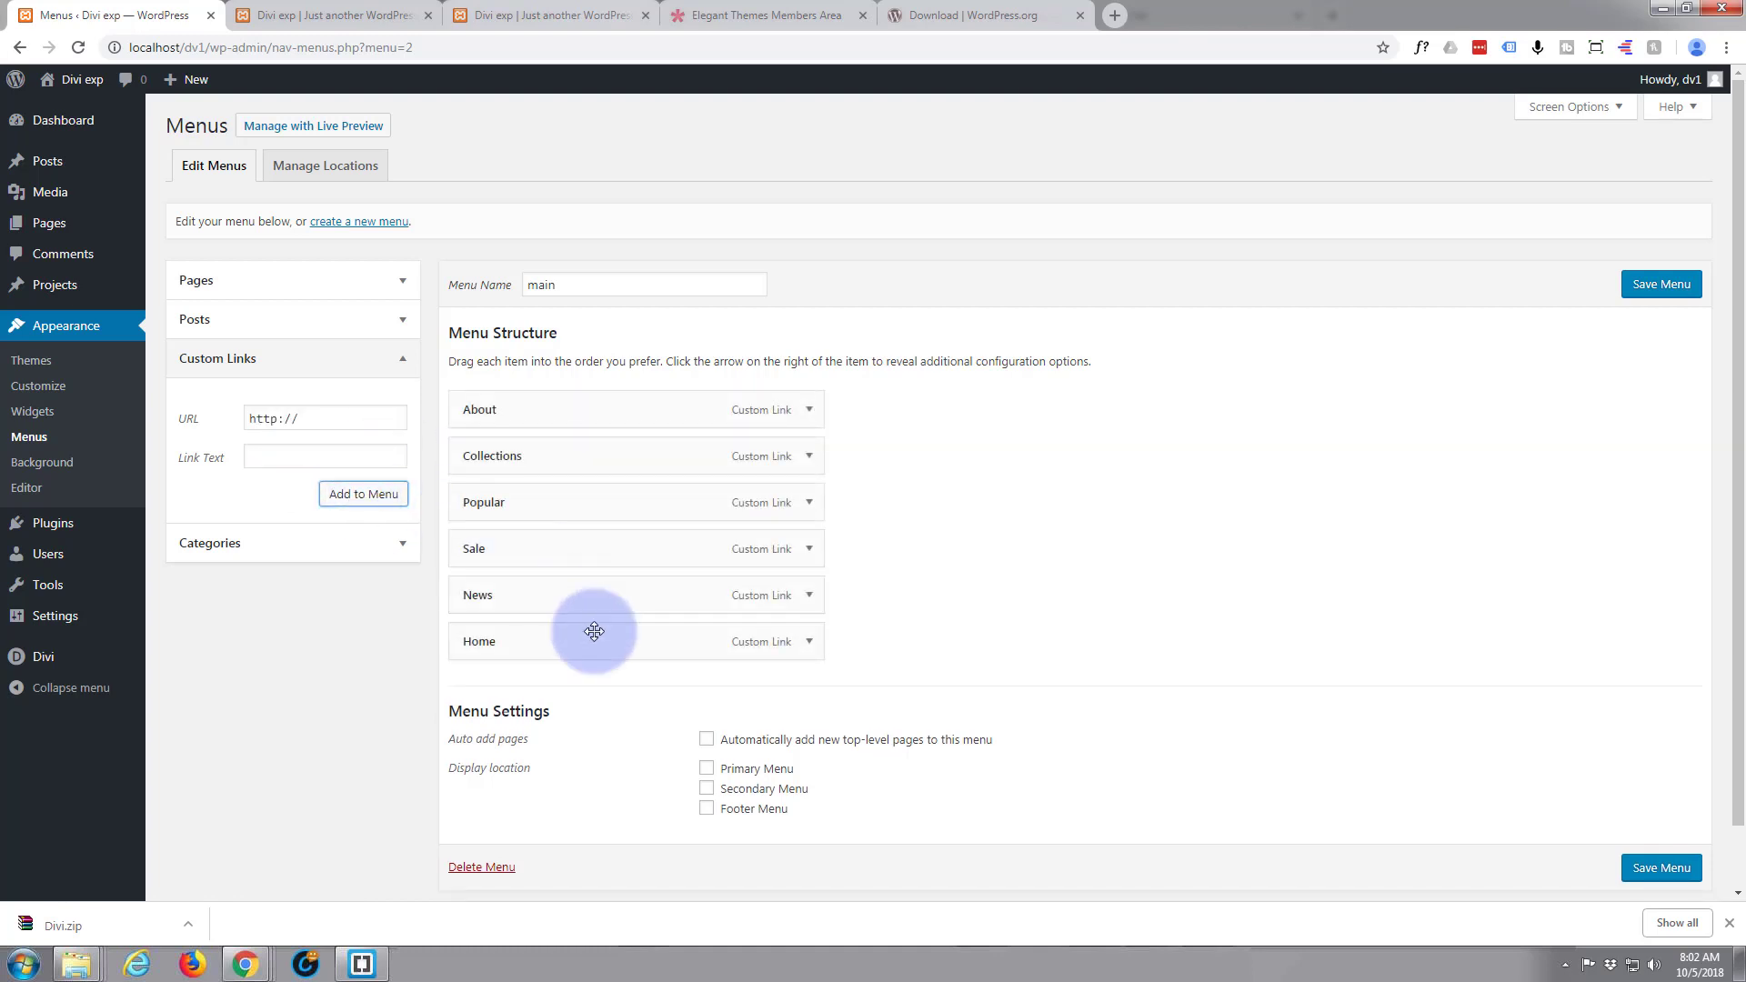
# Move the Home item above About so it comes first in the menu structure, and save the menu
pyautogui.moveTo(597, 641); pyautogui.dragTo(592, 401)
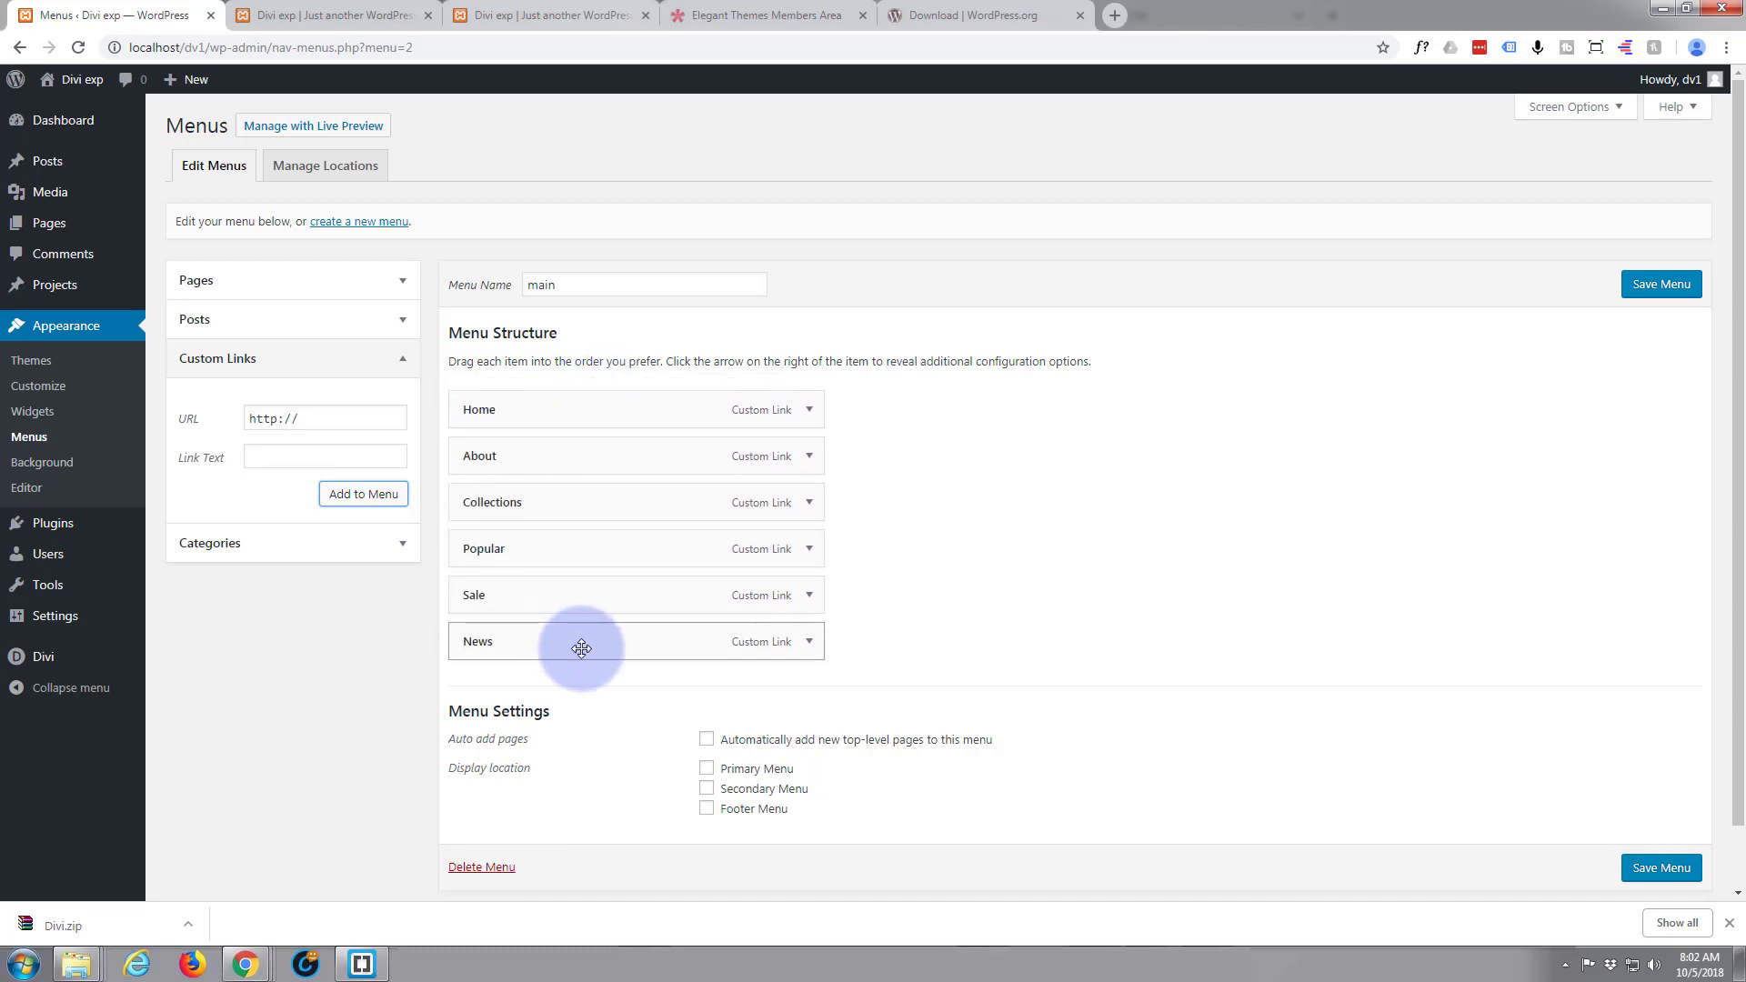
pyautogui.moveTo(582, 647)
pyautogui.mouseDown()
pyautogui.moveTo(576, 558)
pyautogui.moveTo(580, 646)
pyautogui.mouseUp()
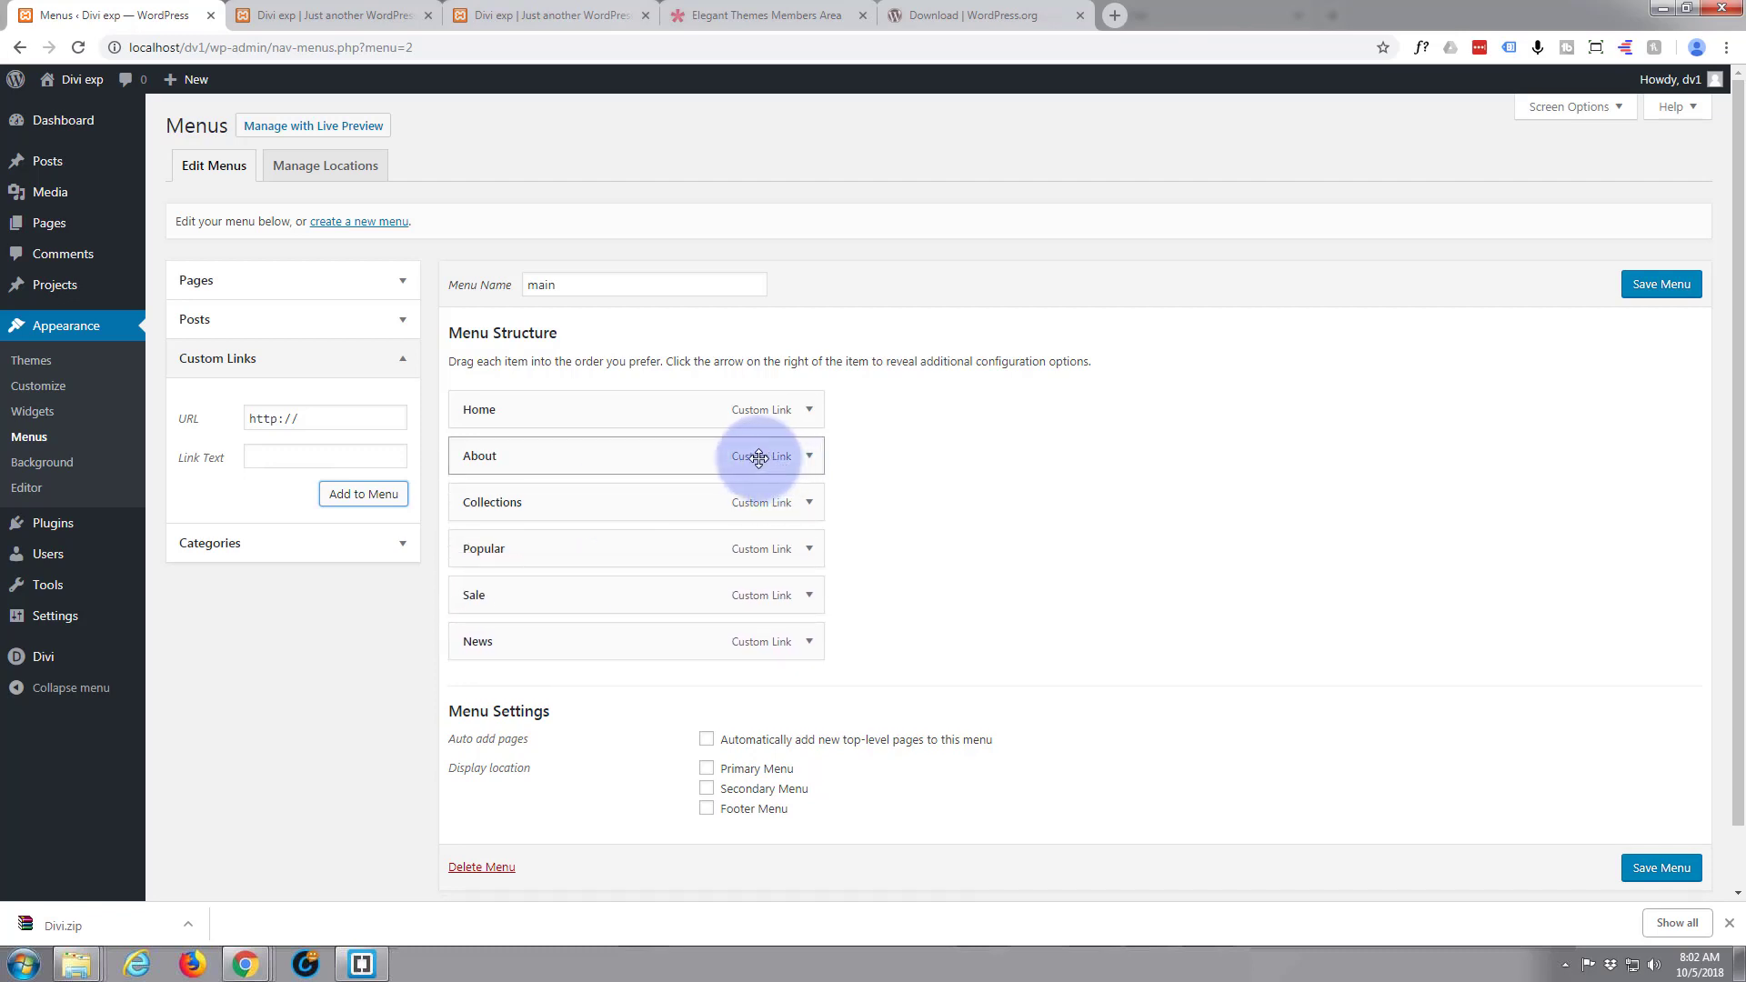
pyautogui.click(1650, 287)
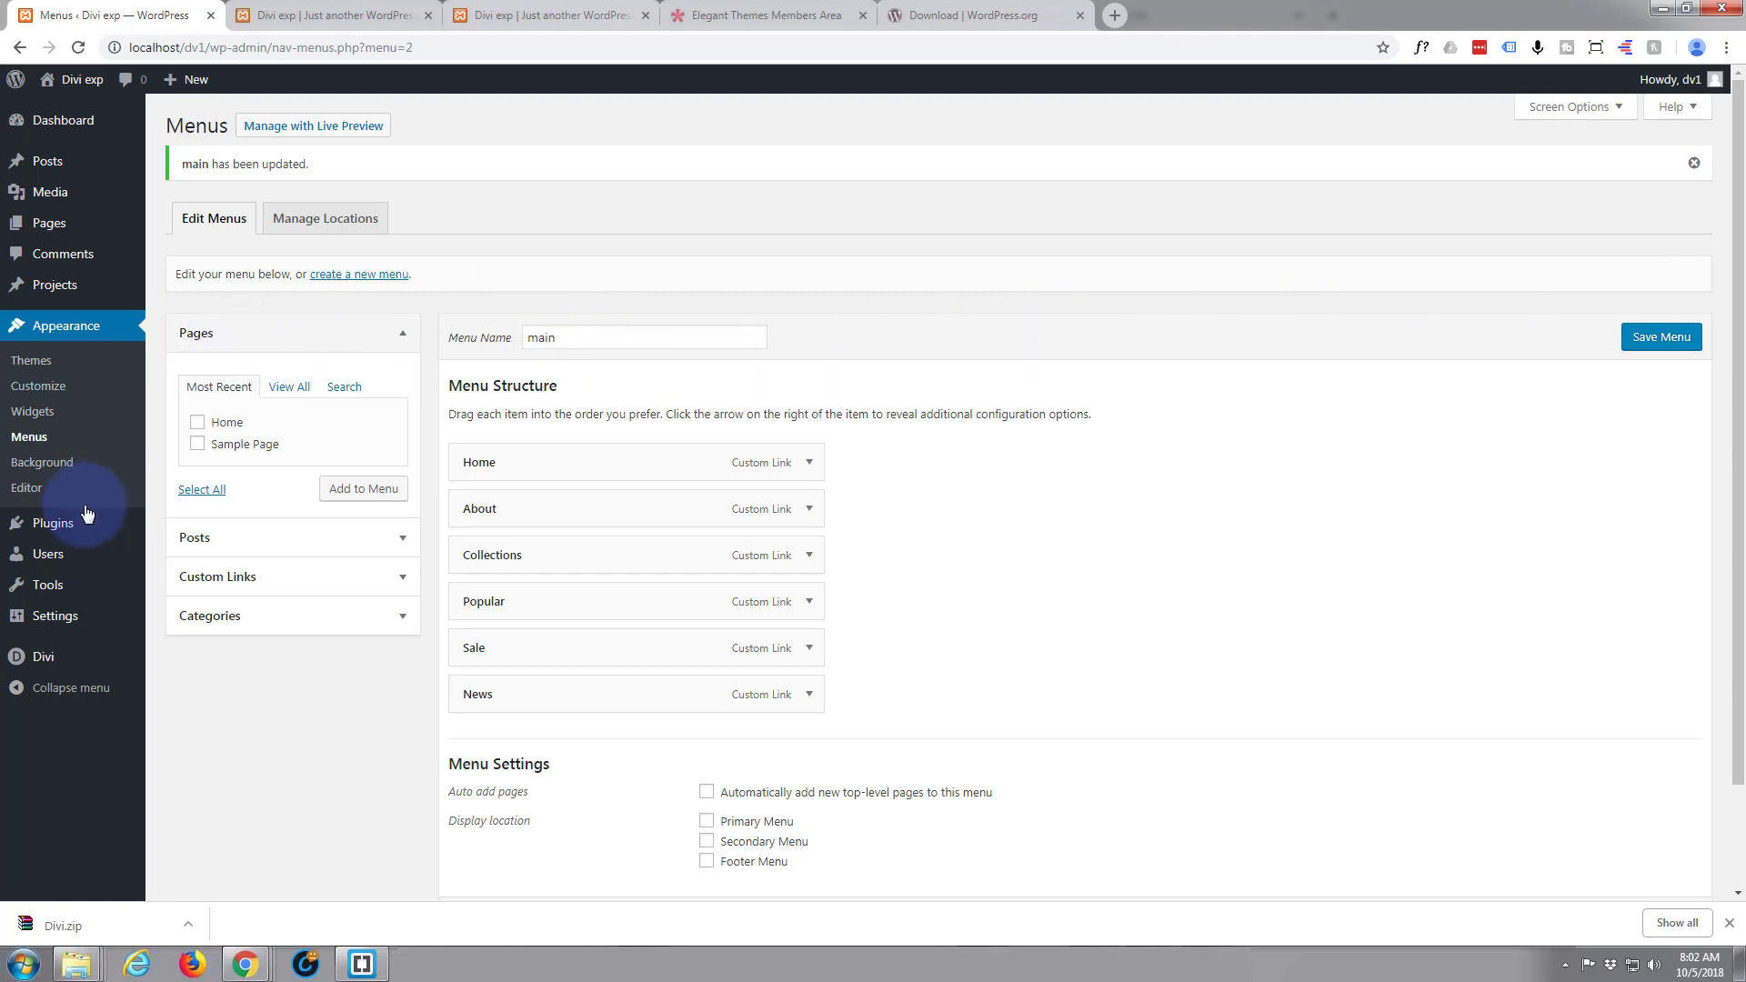
# Open the Divi Theme Options and examine the General settings, including the social icon and profile URL options
pyautogui.moveTo(41, 659)
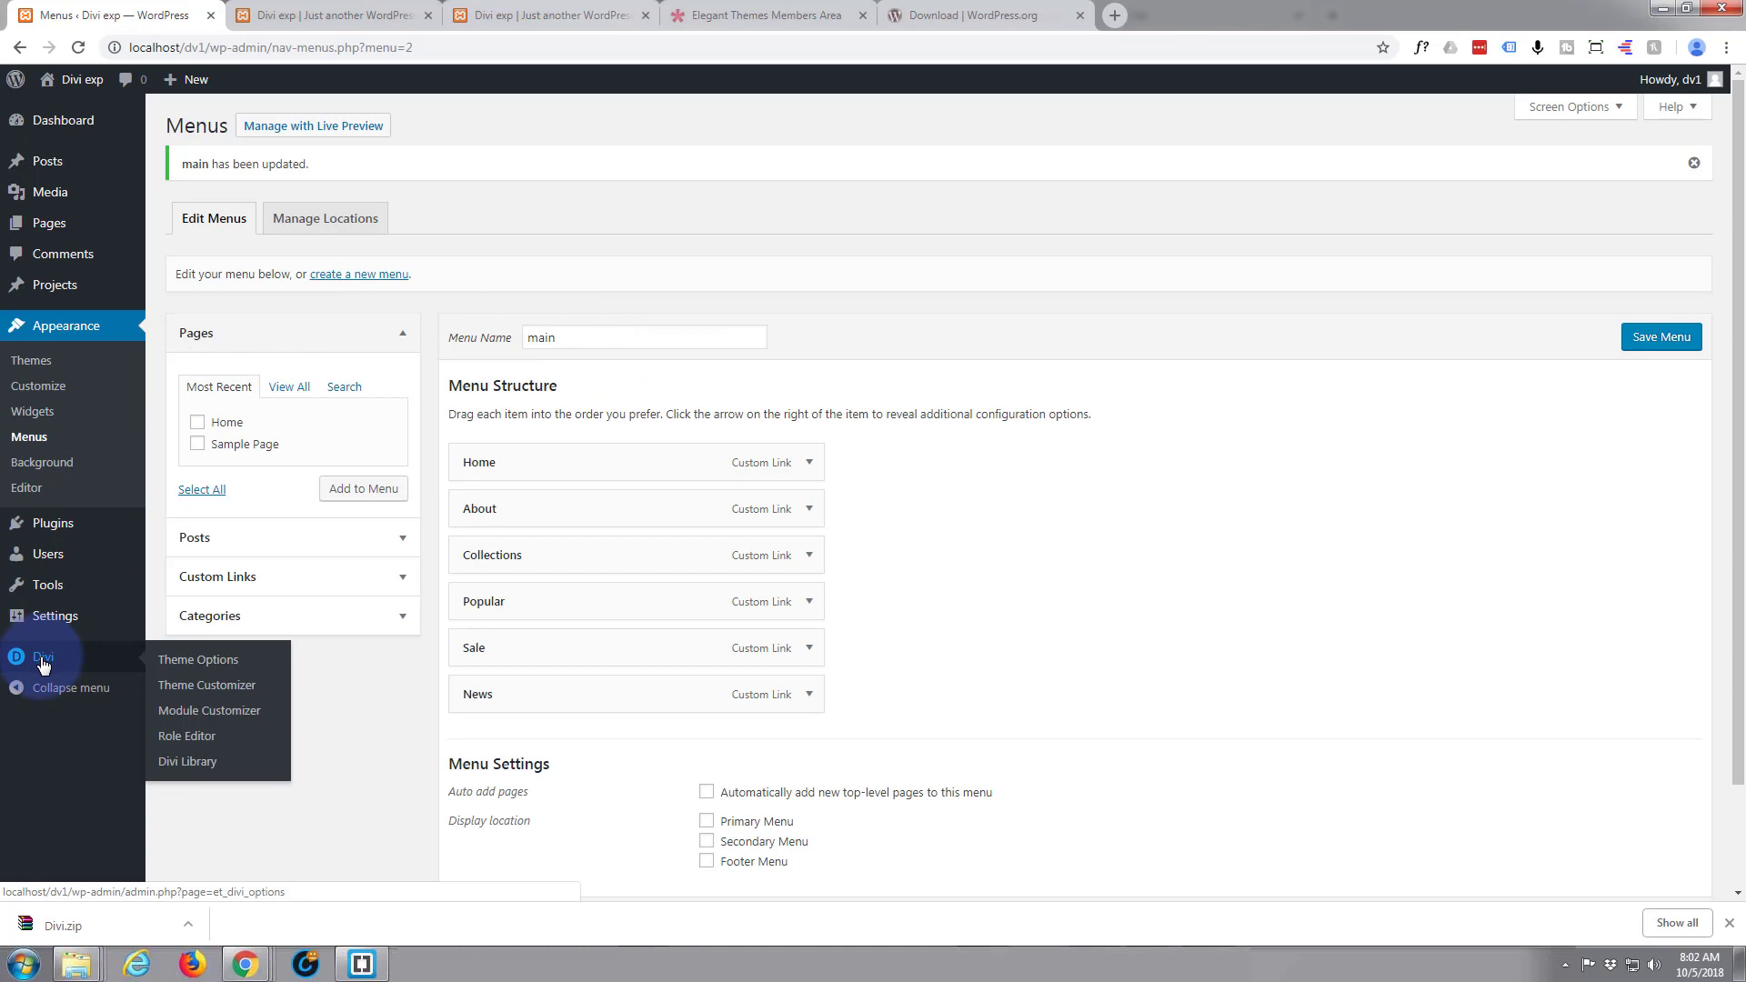
pyautogui.click(42, 663)
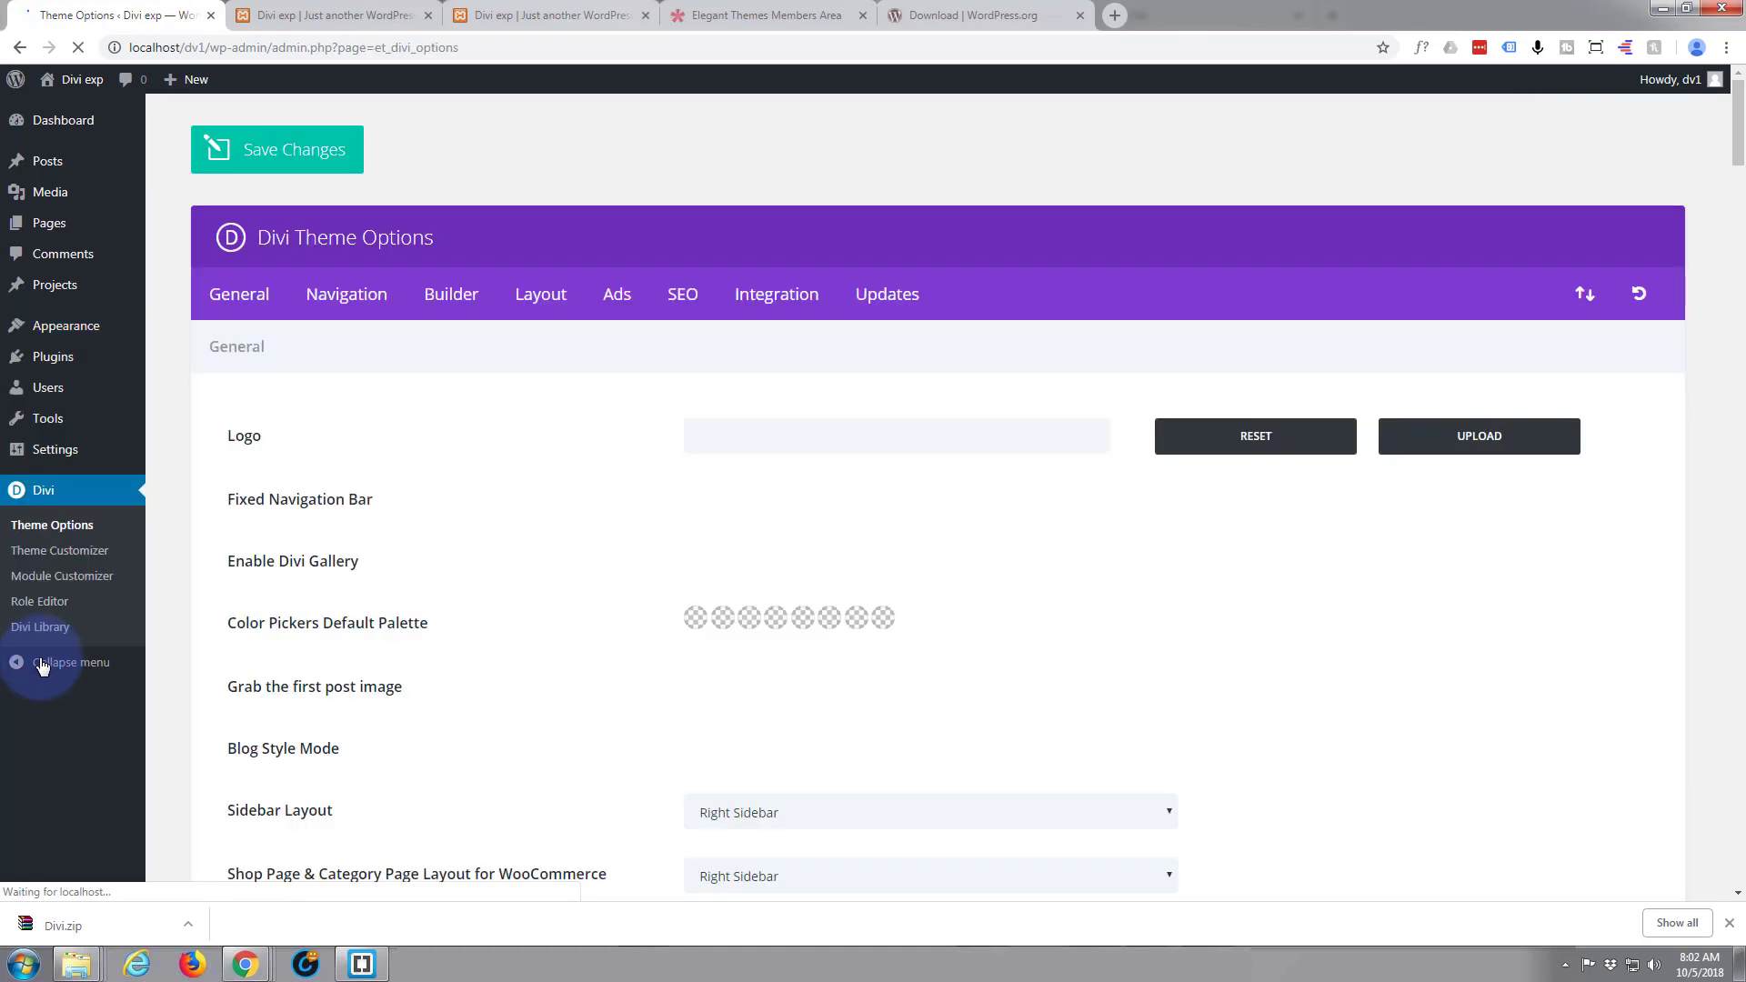
pyautogui.scroll(-2, 488, 593)
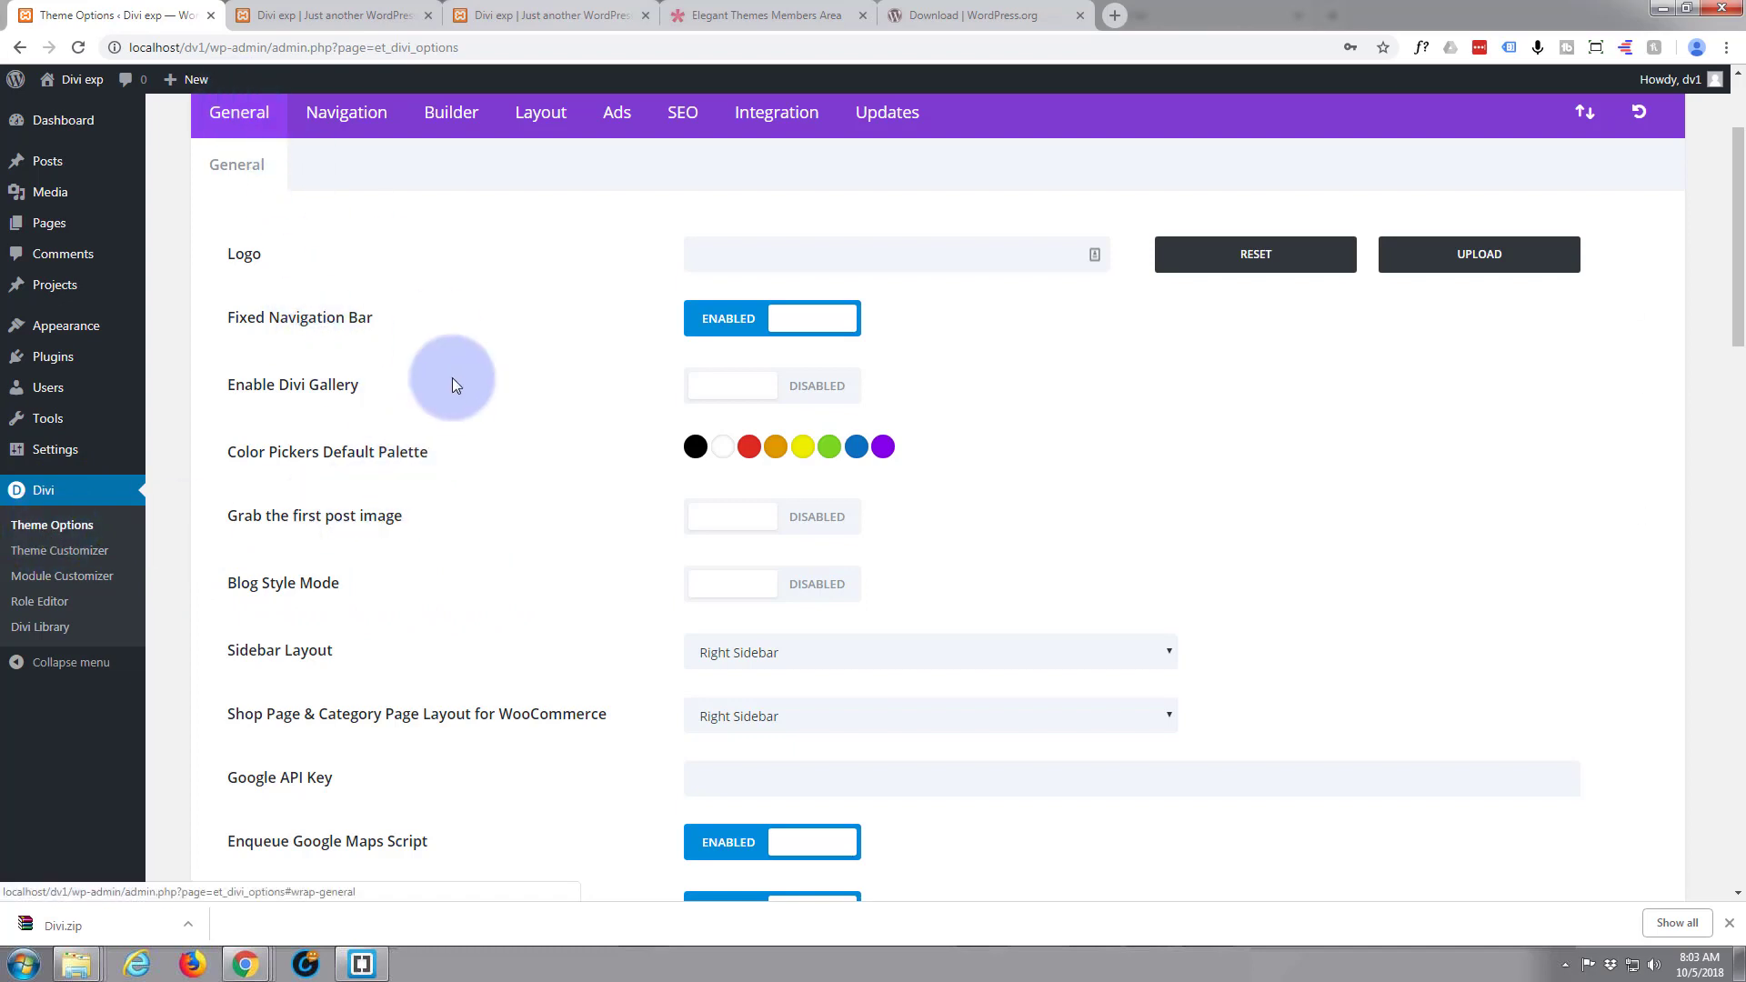
pyautogui.scroll(-5, 457, 393)
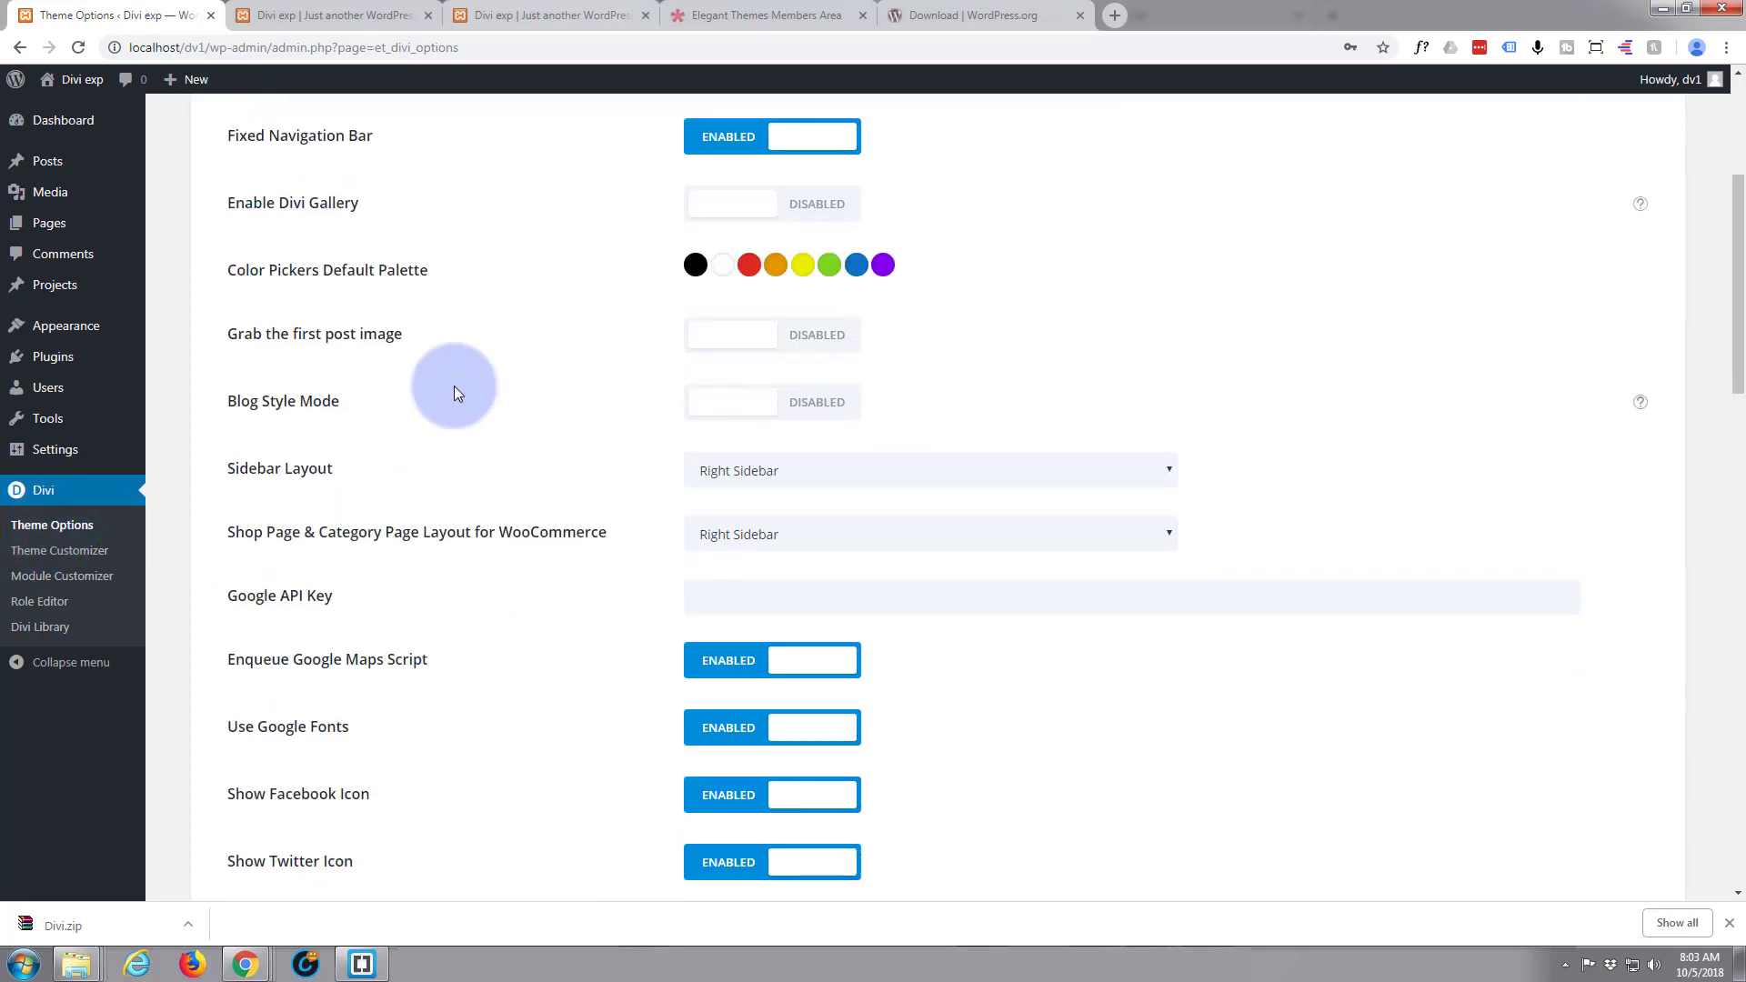
pyautogui.scroll(-3, 456, 393)
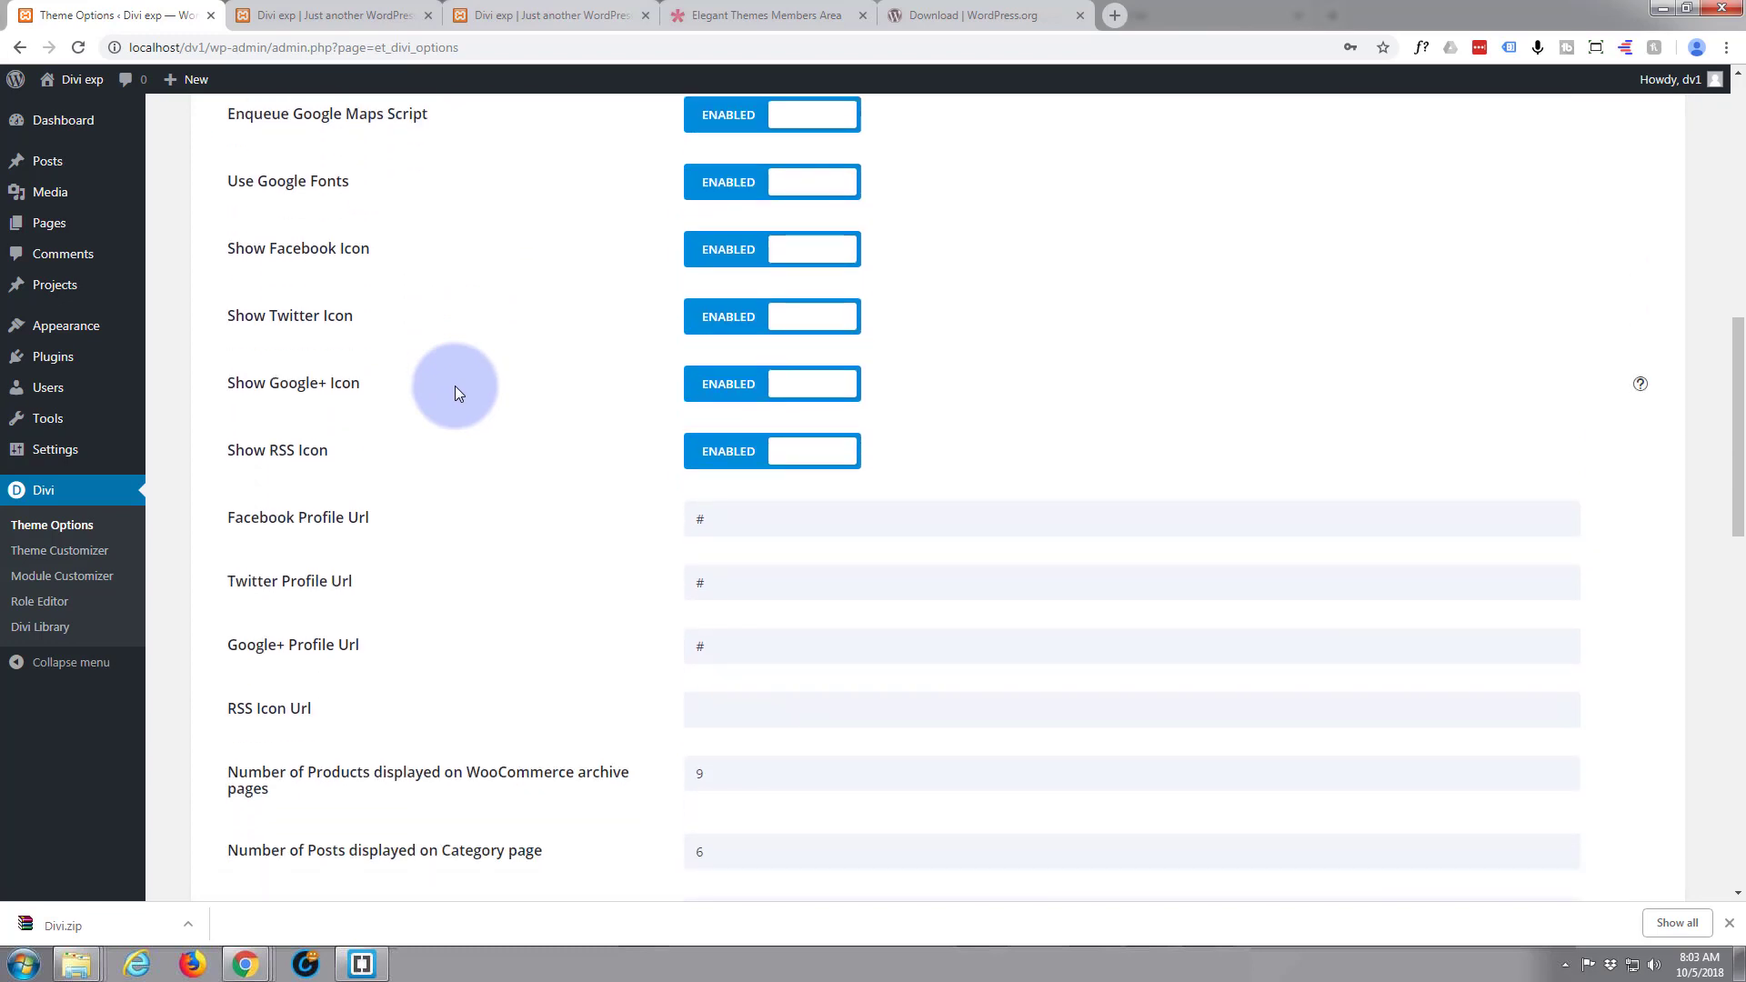
pyautogui.scroll(2, 456, 393)
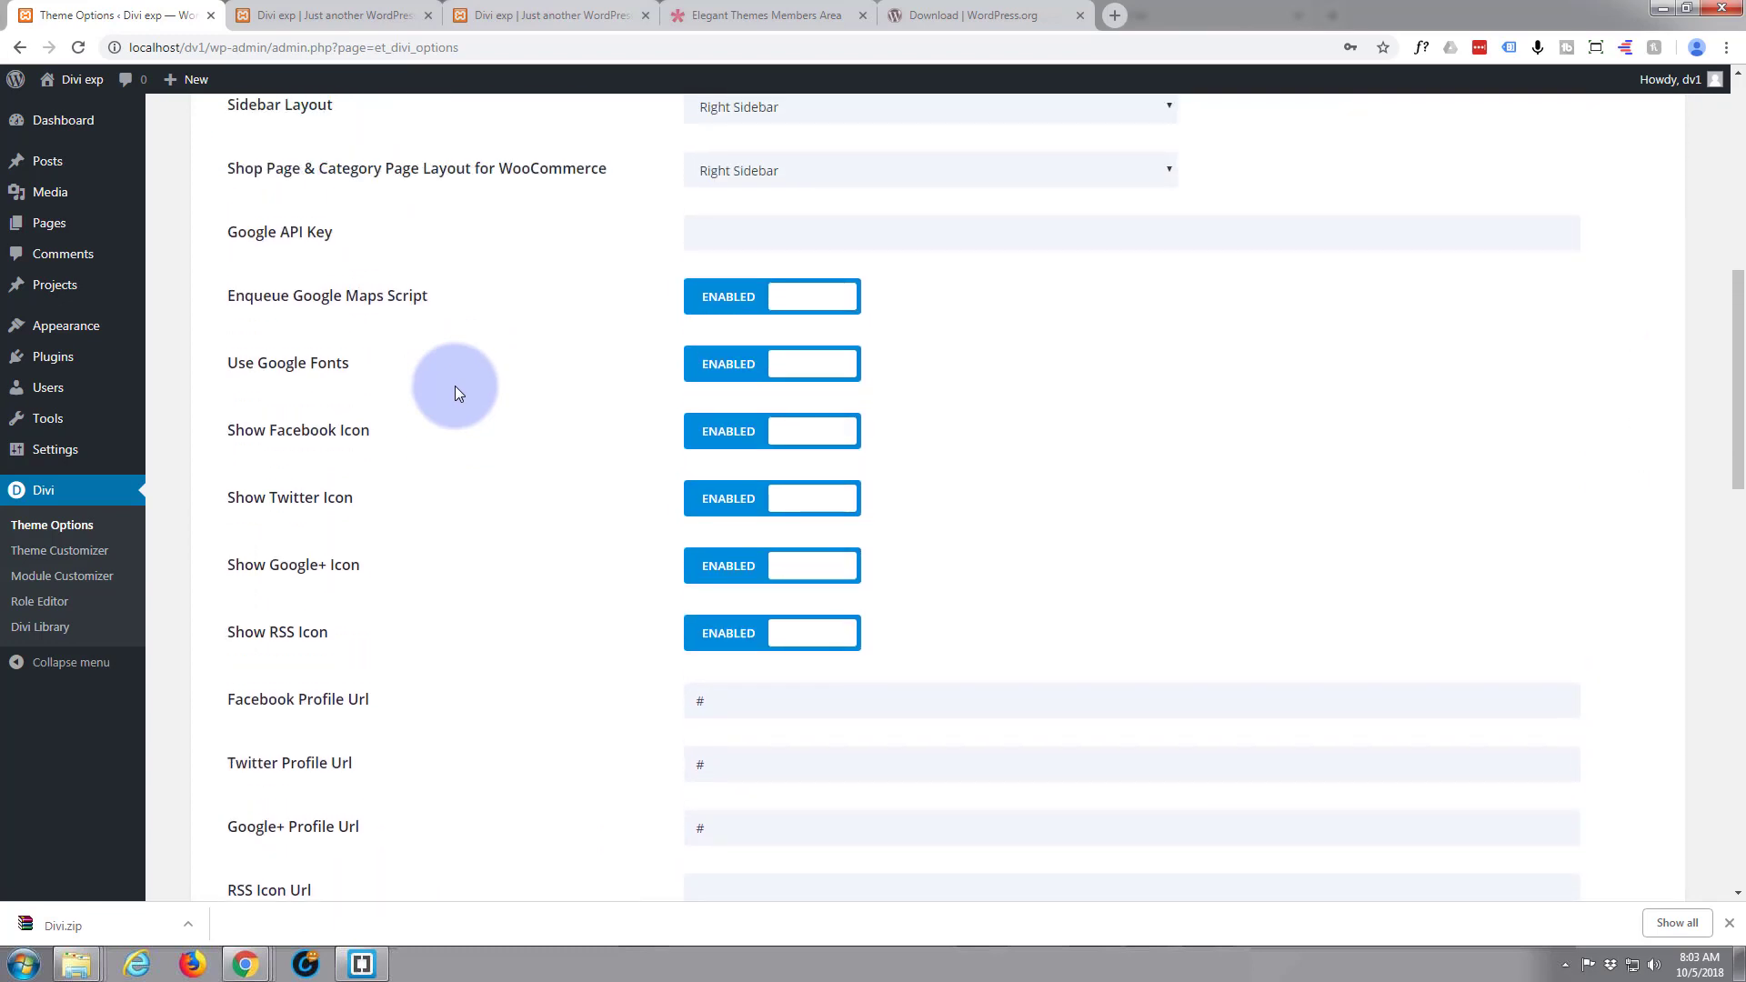
pyautogui.scroll(1, 458, 393)
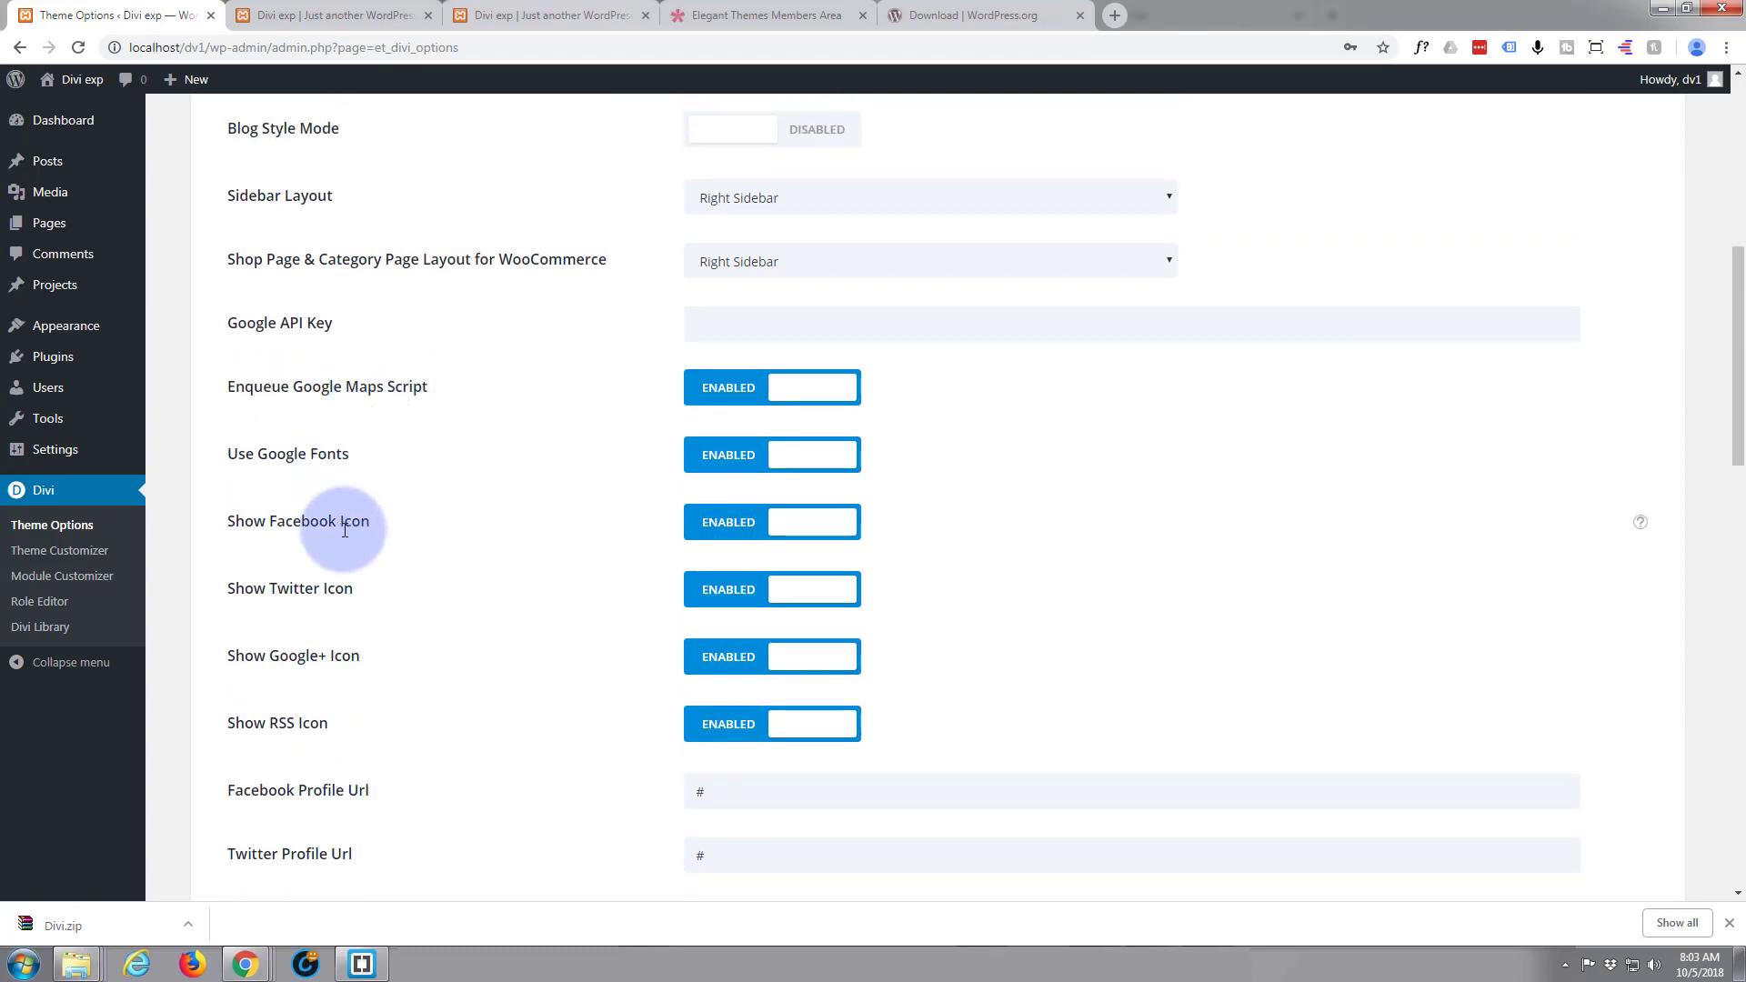
pyautogui.scroll(-4, 337, 628)
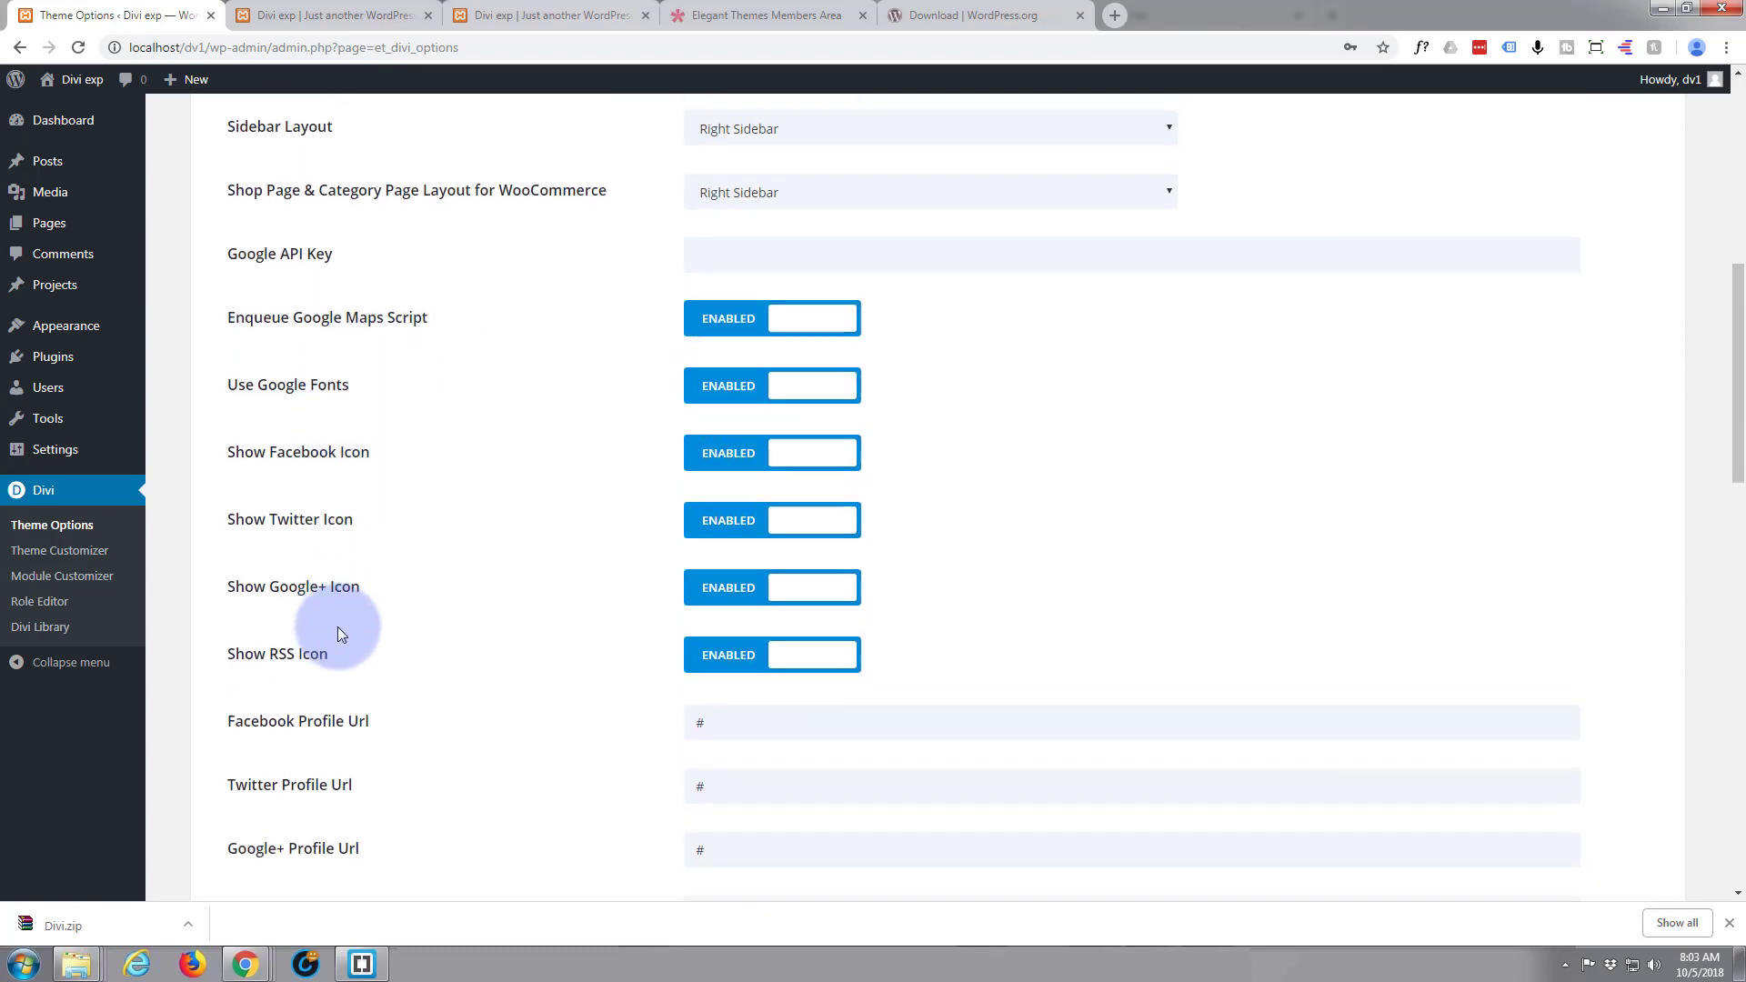
pyautogui.scroll(-6, 336, 627)
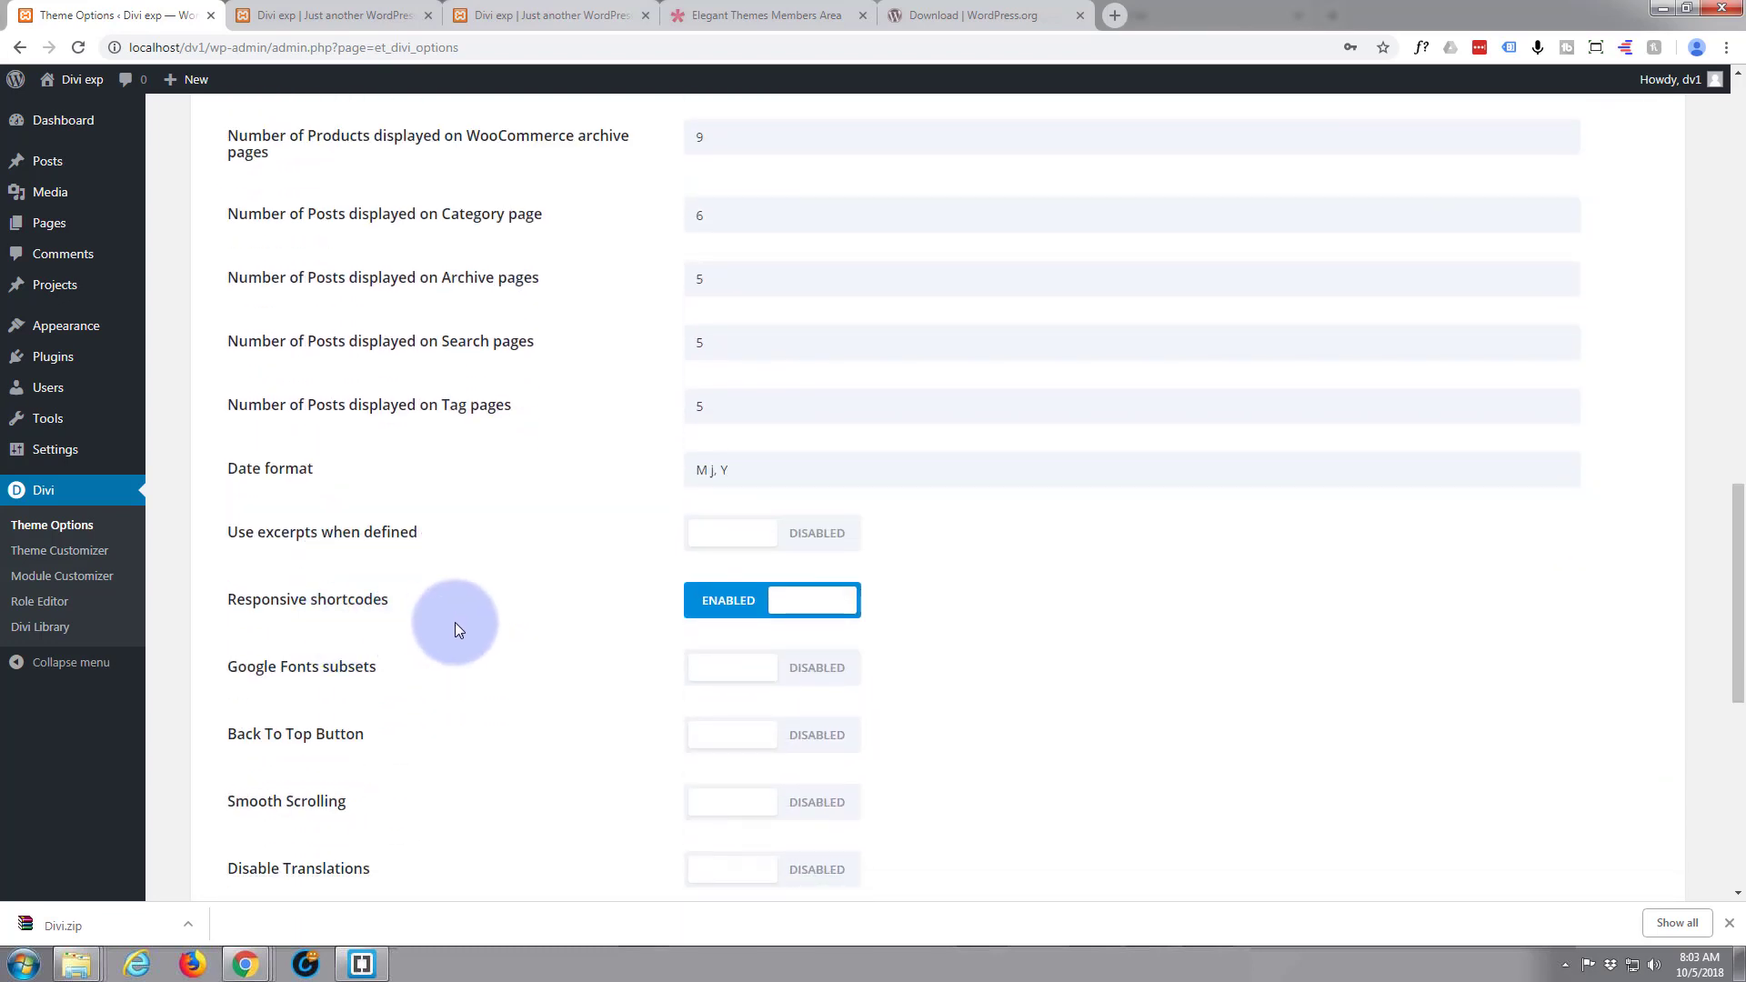
# Enable Smooth Scrolling in the General theme options and save the changes
pyautogui.scroll(-1, 455, 624)
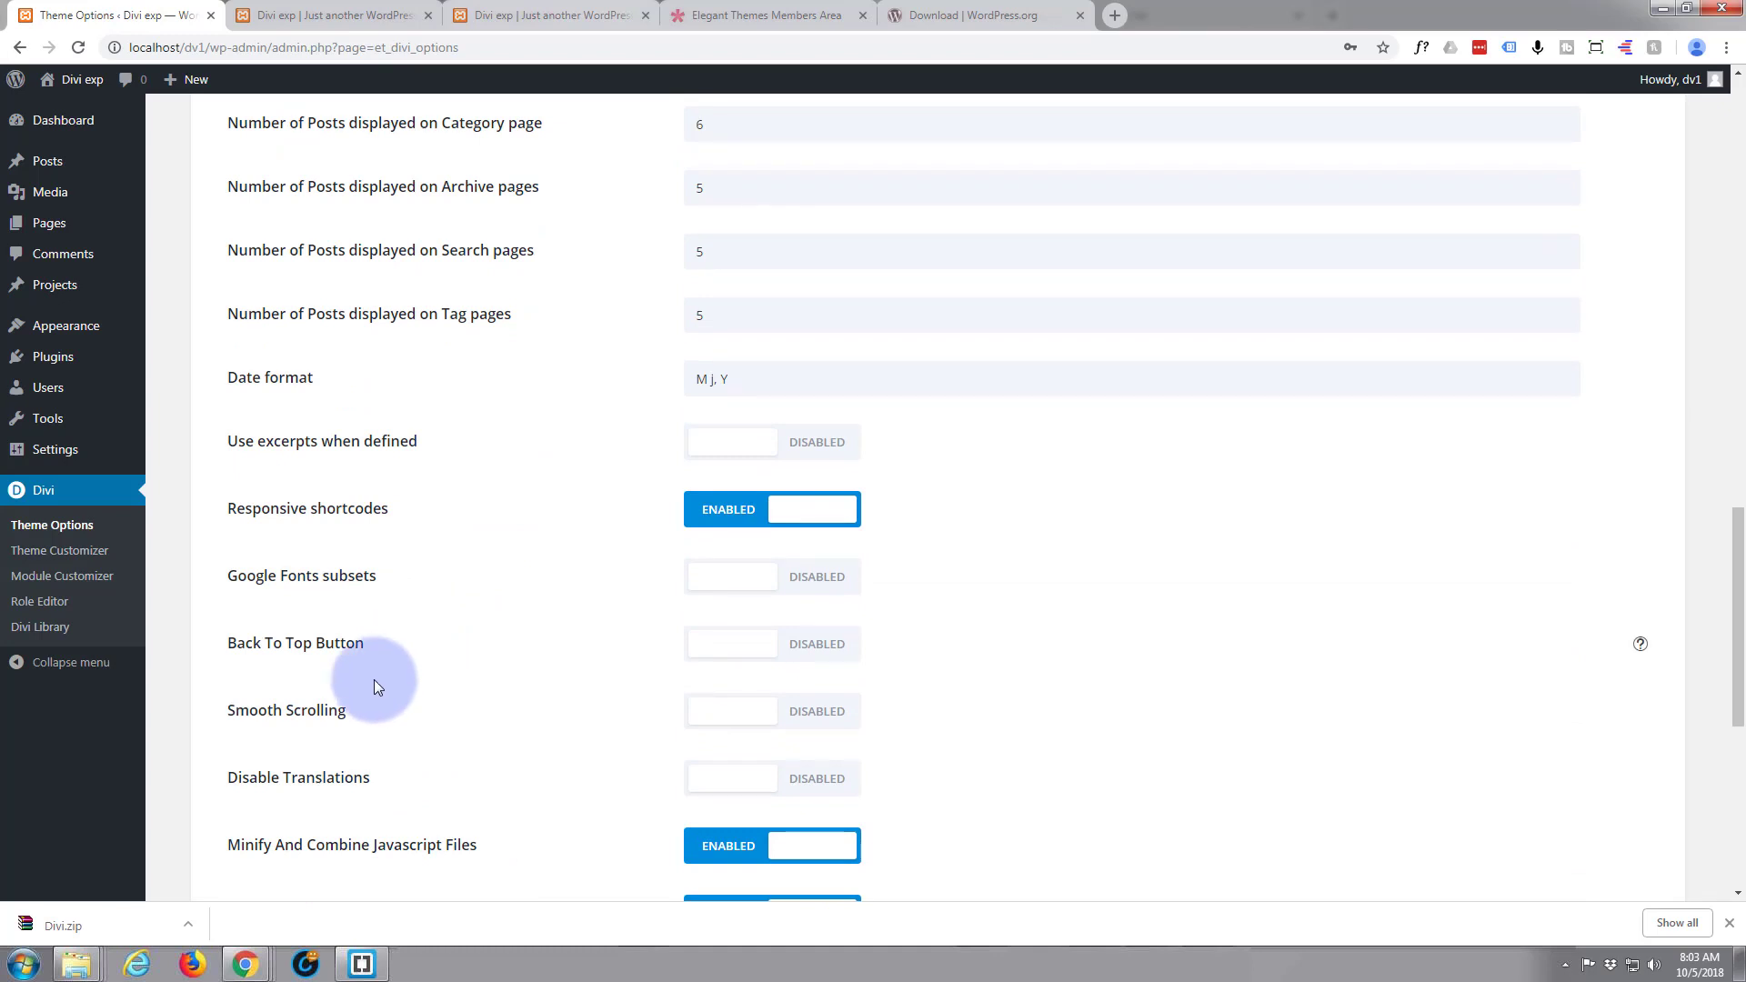
pyautogui.click(832, 718)
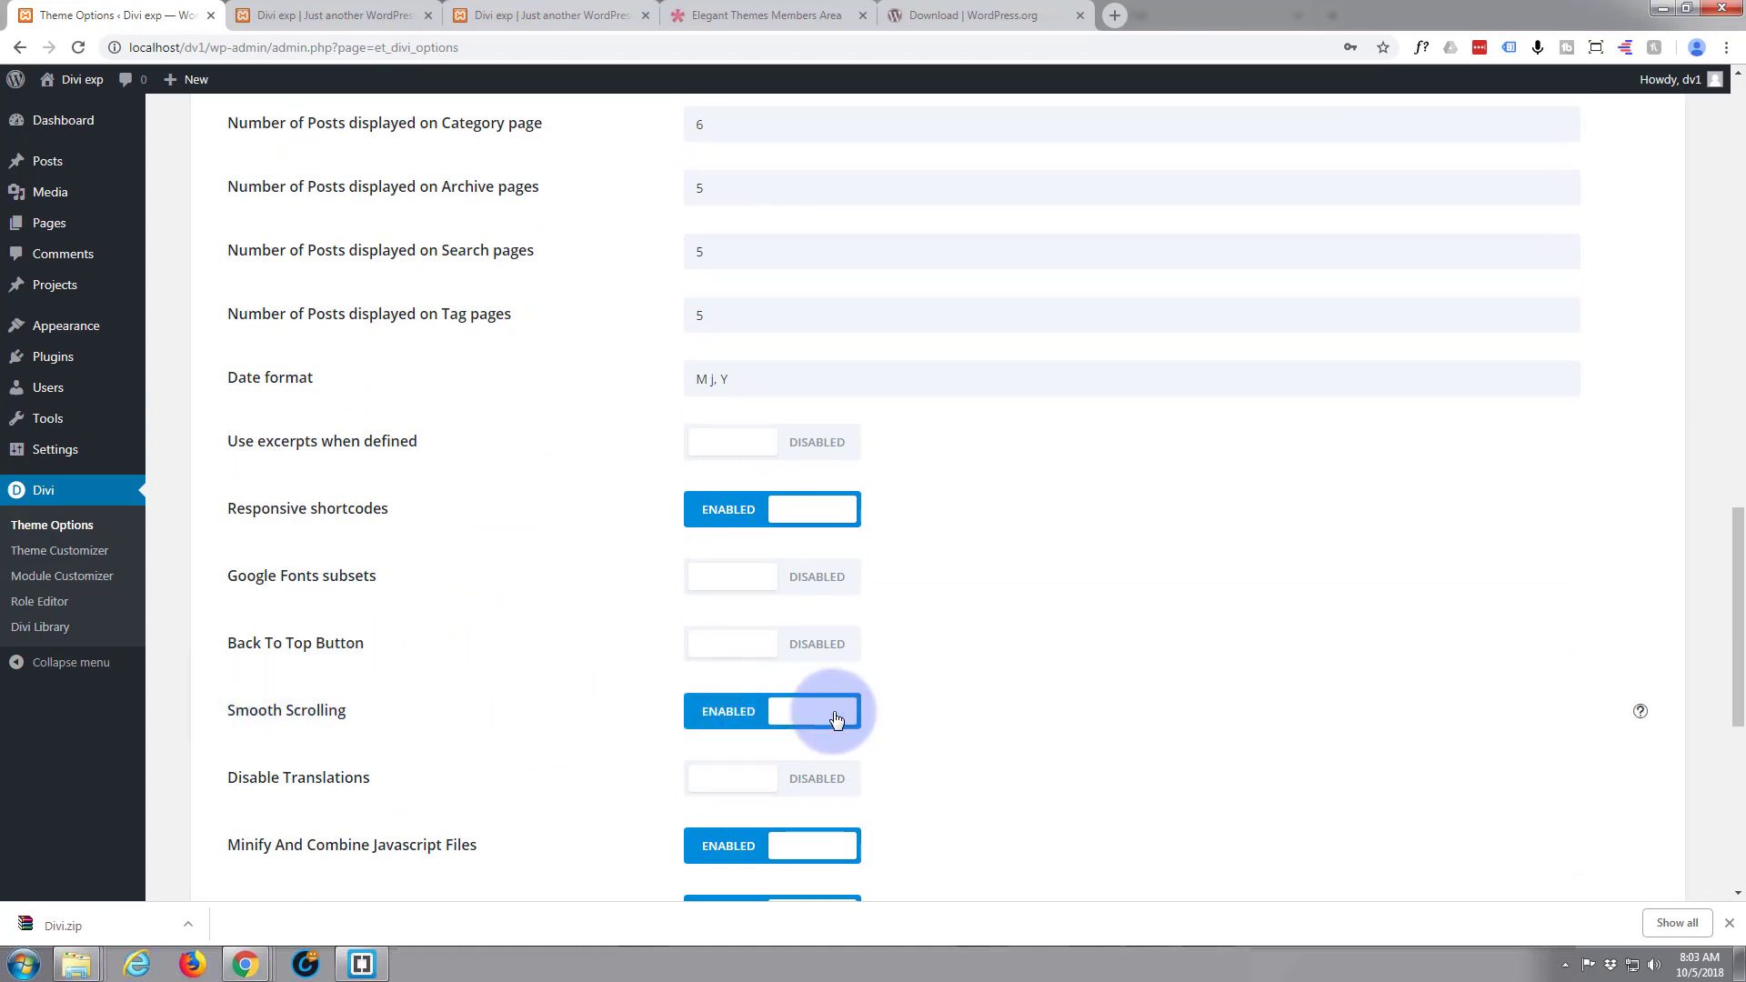
pyautogui.scroll(-2, 532, 691)
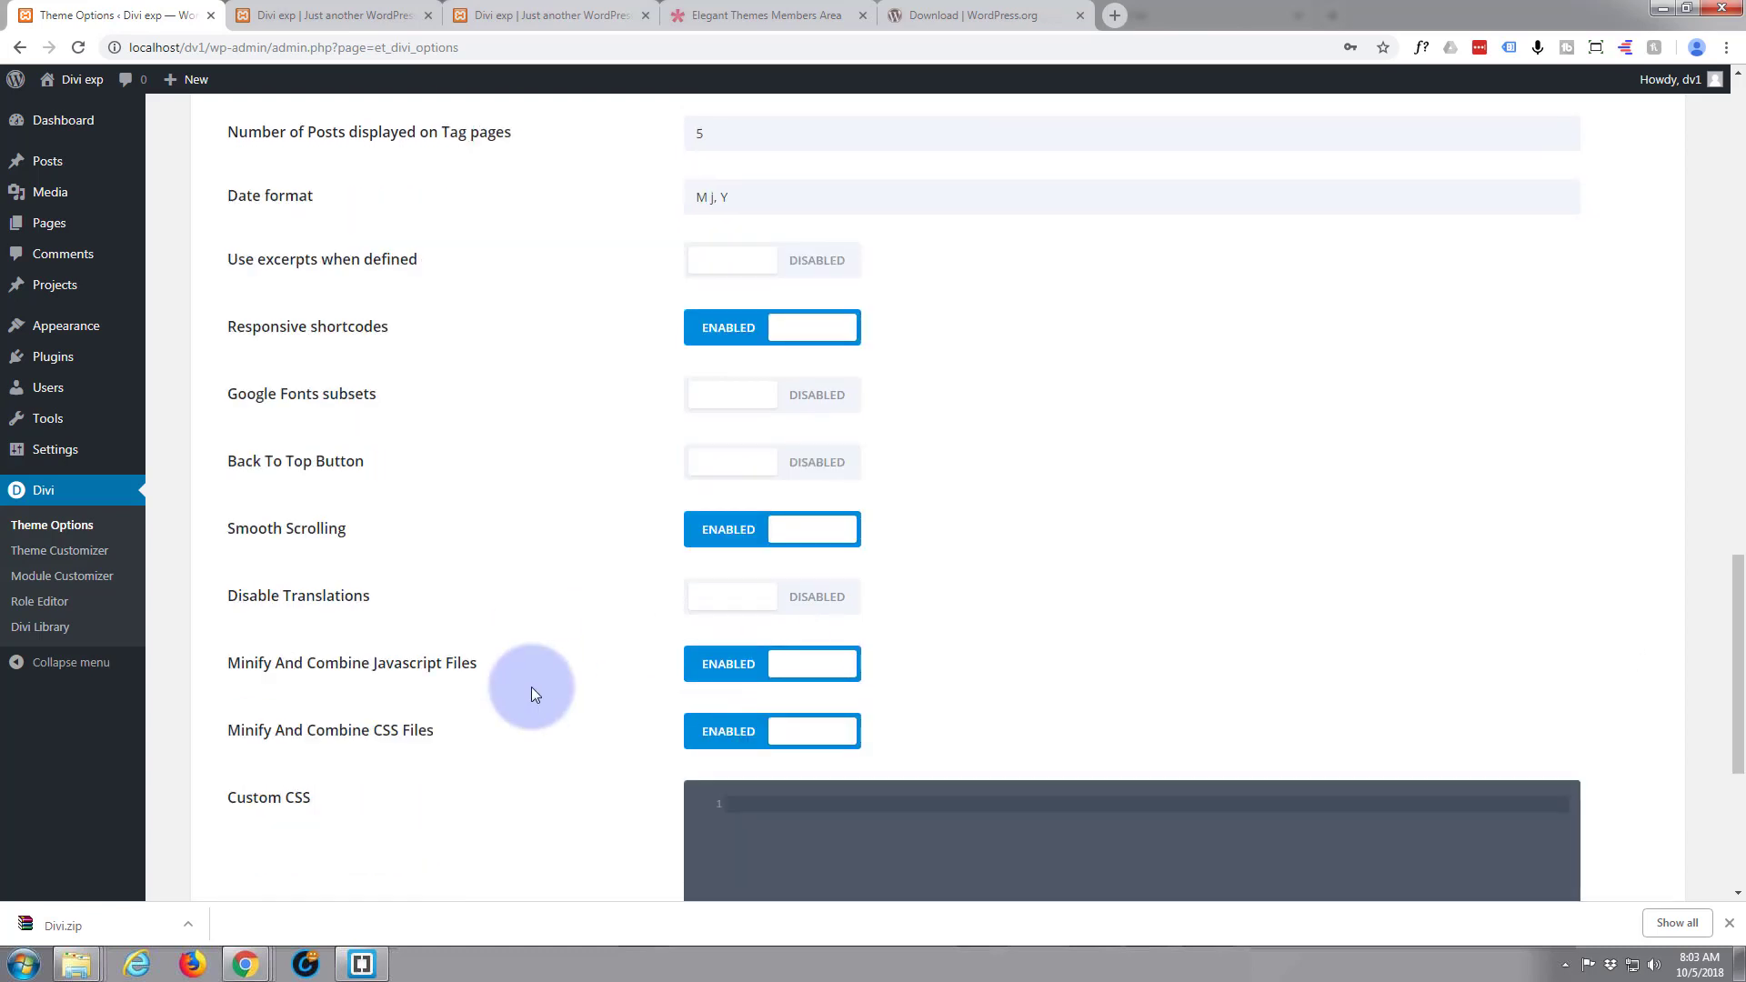
pyautogui.scroll(-5, 531, 694)
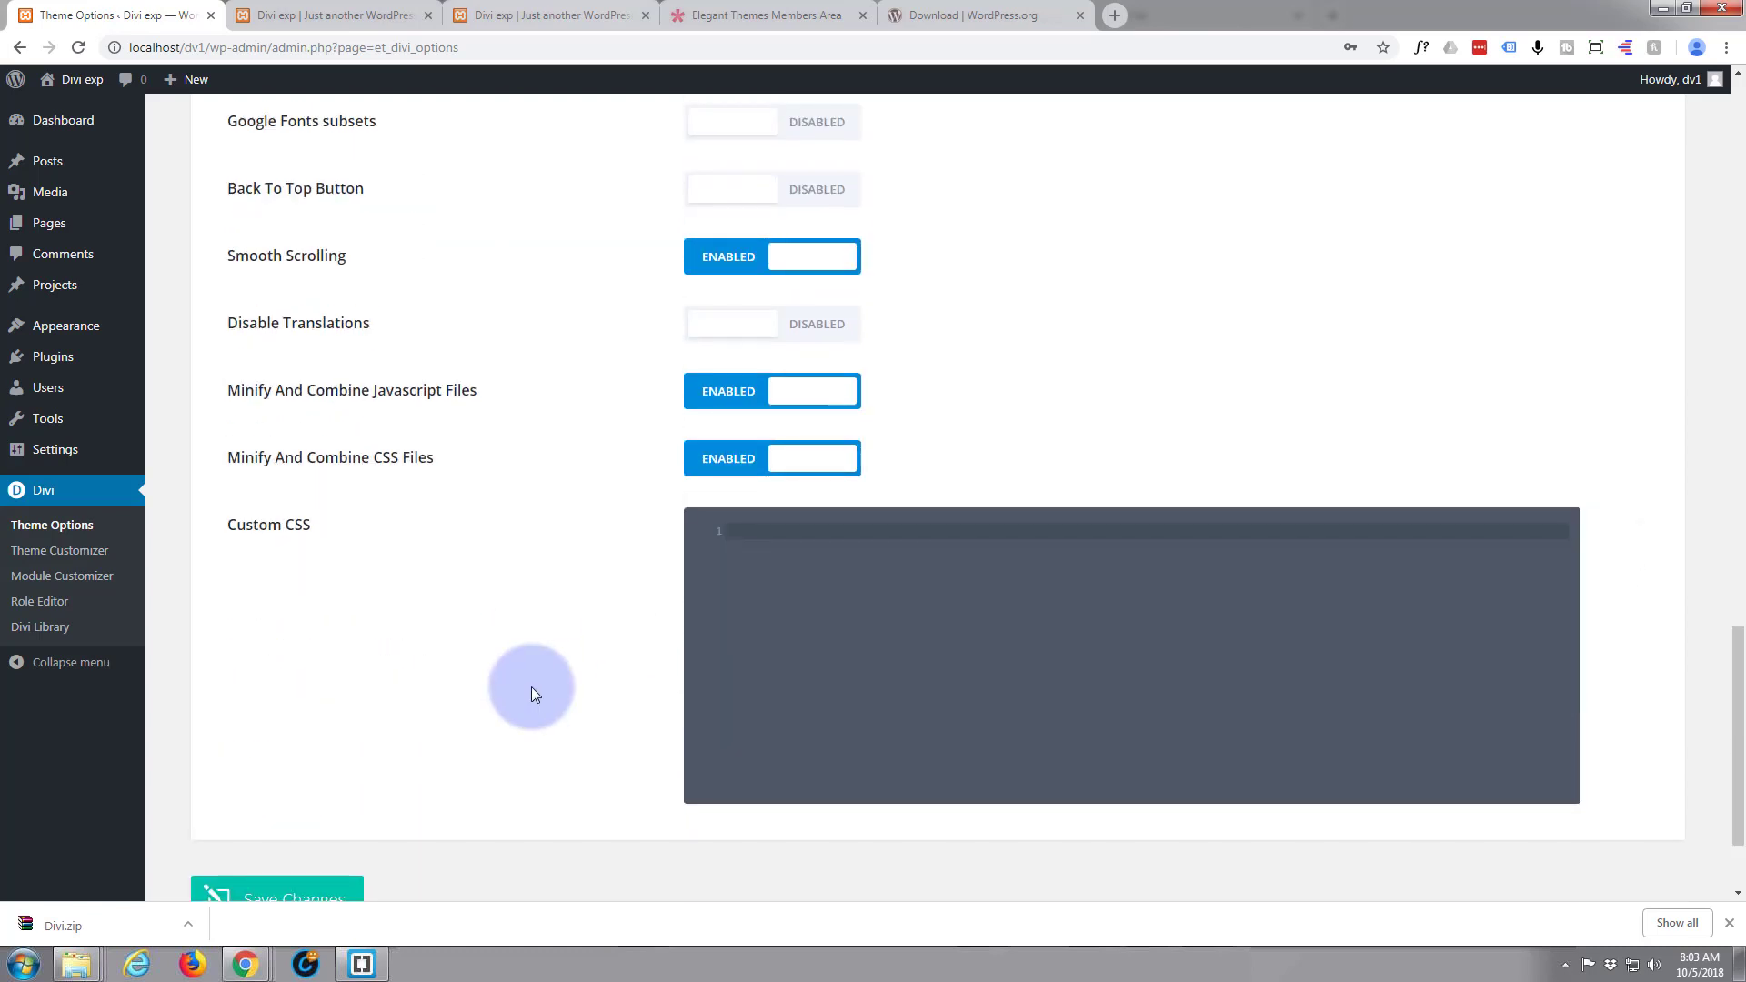
pyautogui.click(282, 753)
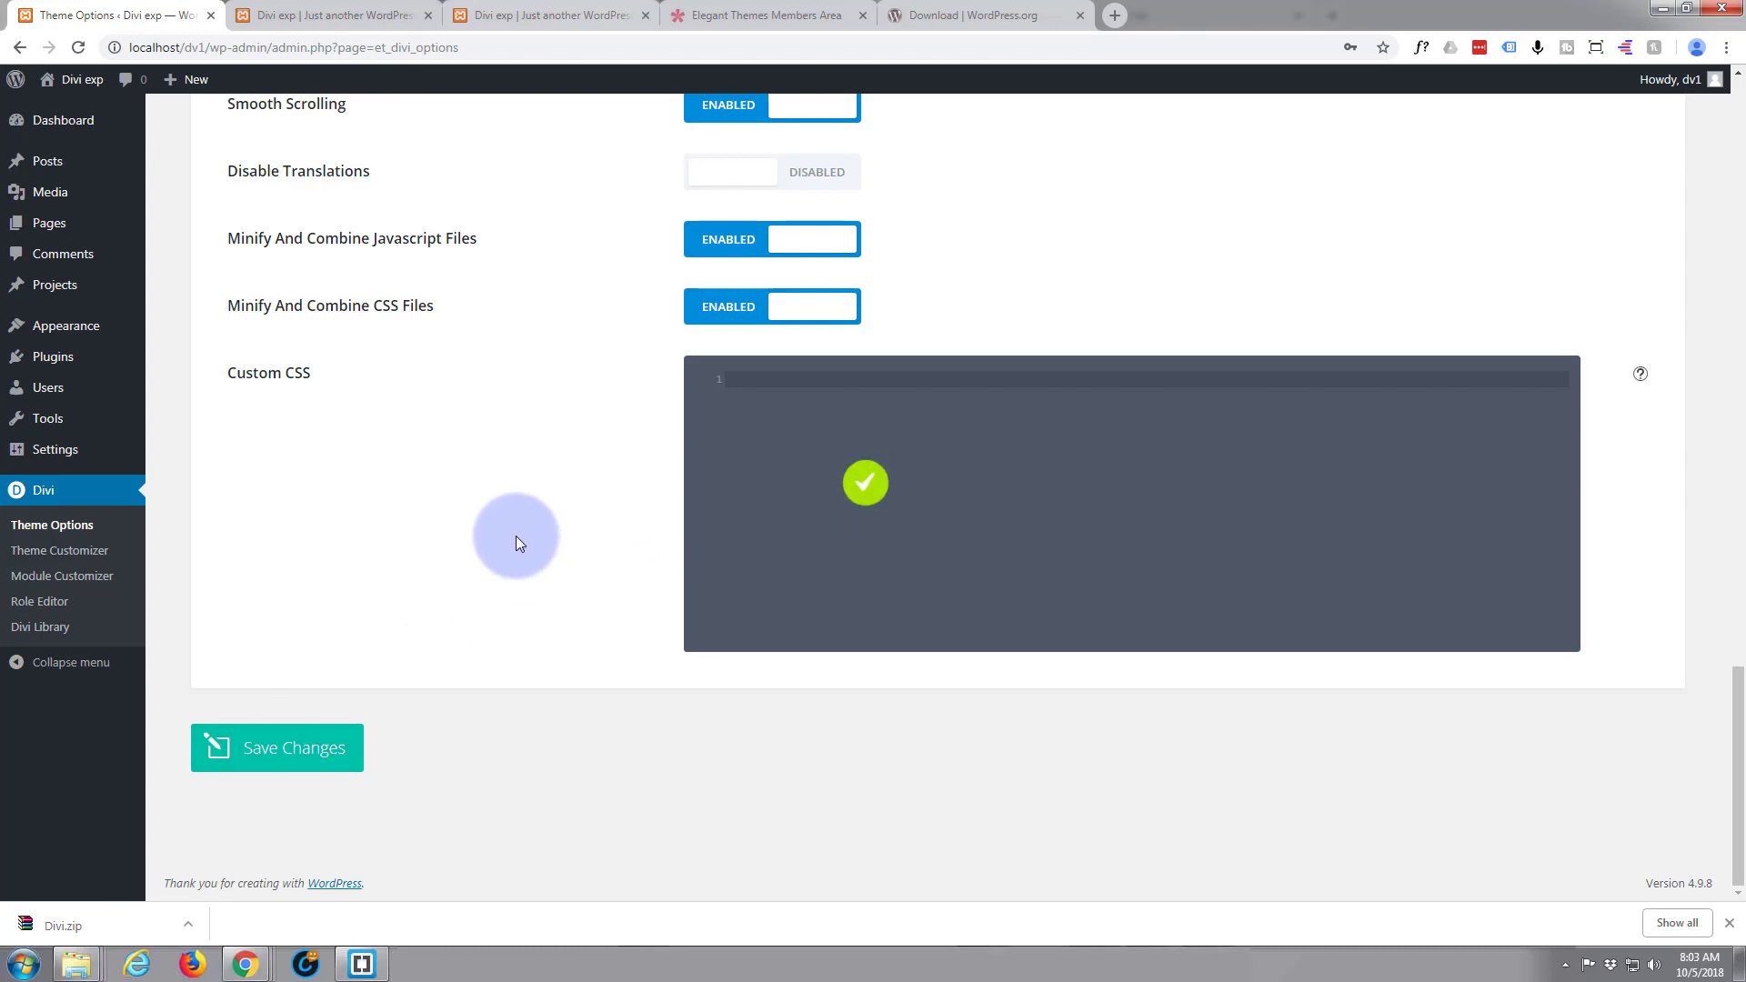
pyautogui.scroll(11, 448, 515)
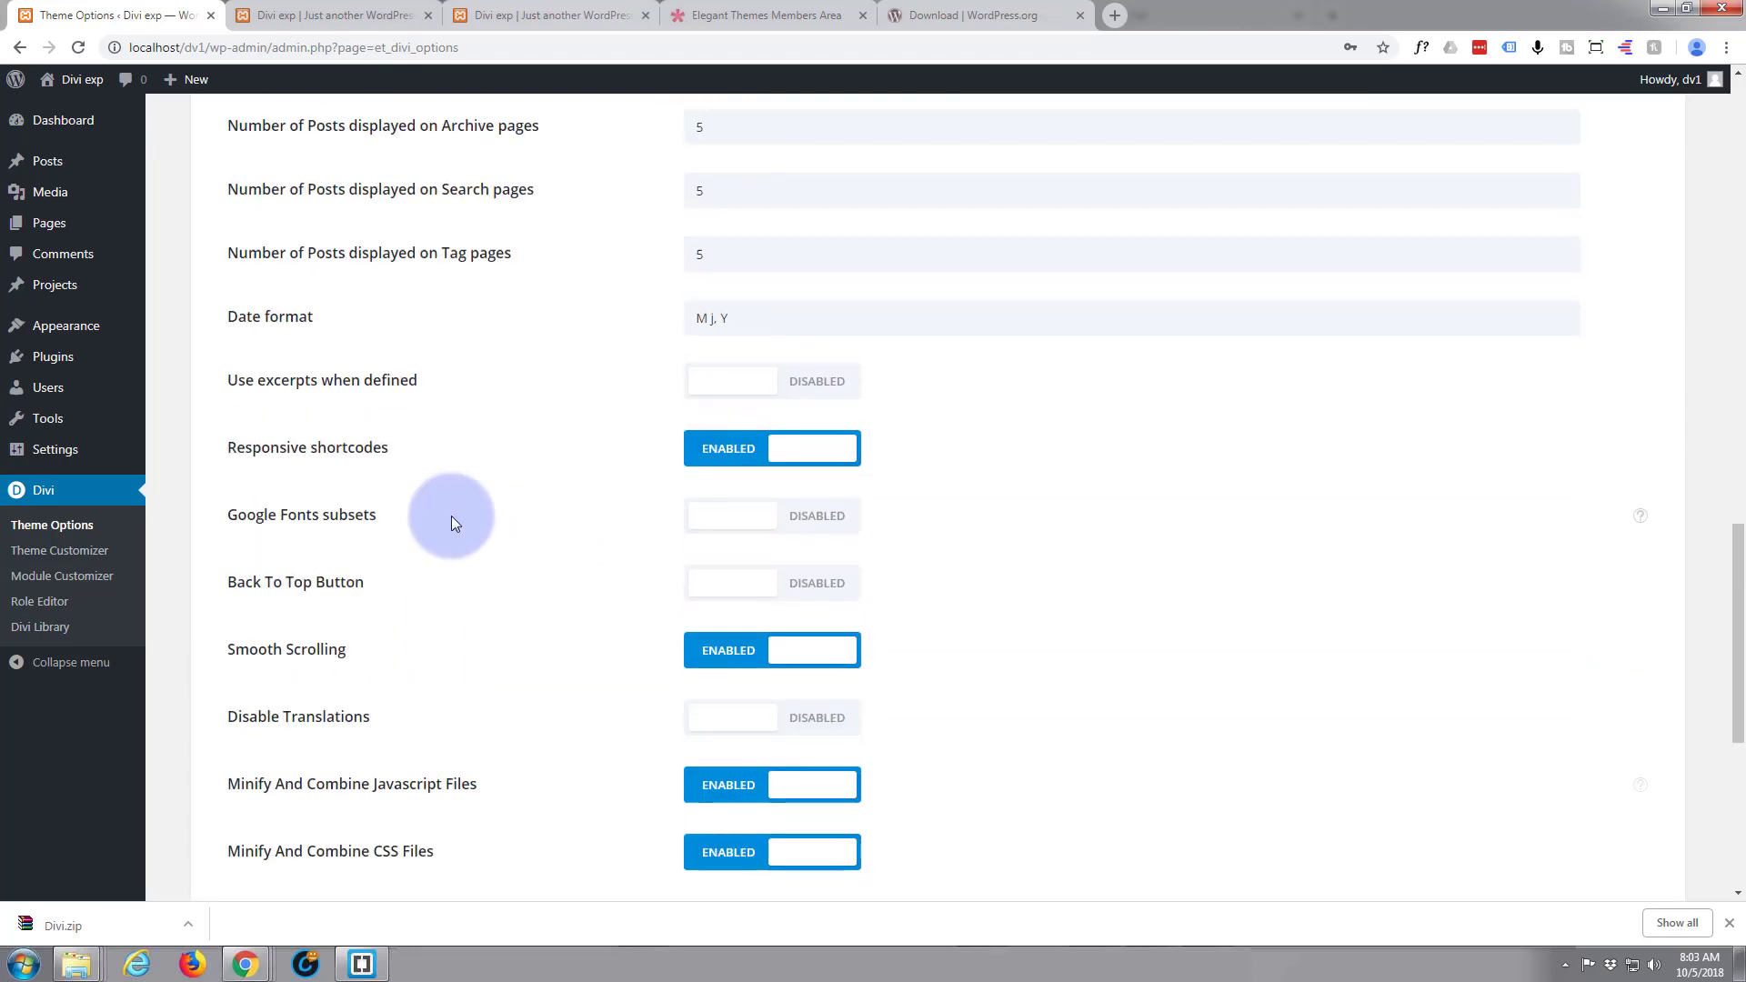
# Look over the homepage sections in the open Visual Builder page, and return to the Divi Theme Options
pyautogui.scroll(10, 453, 504)
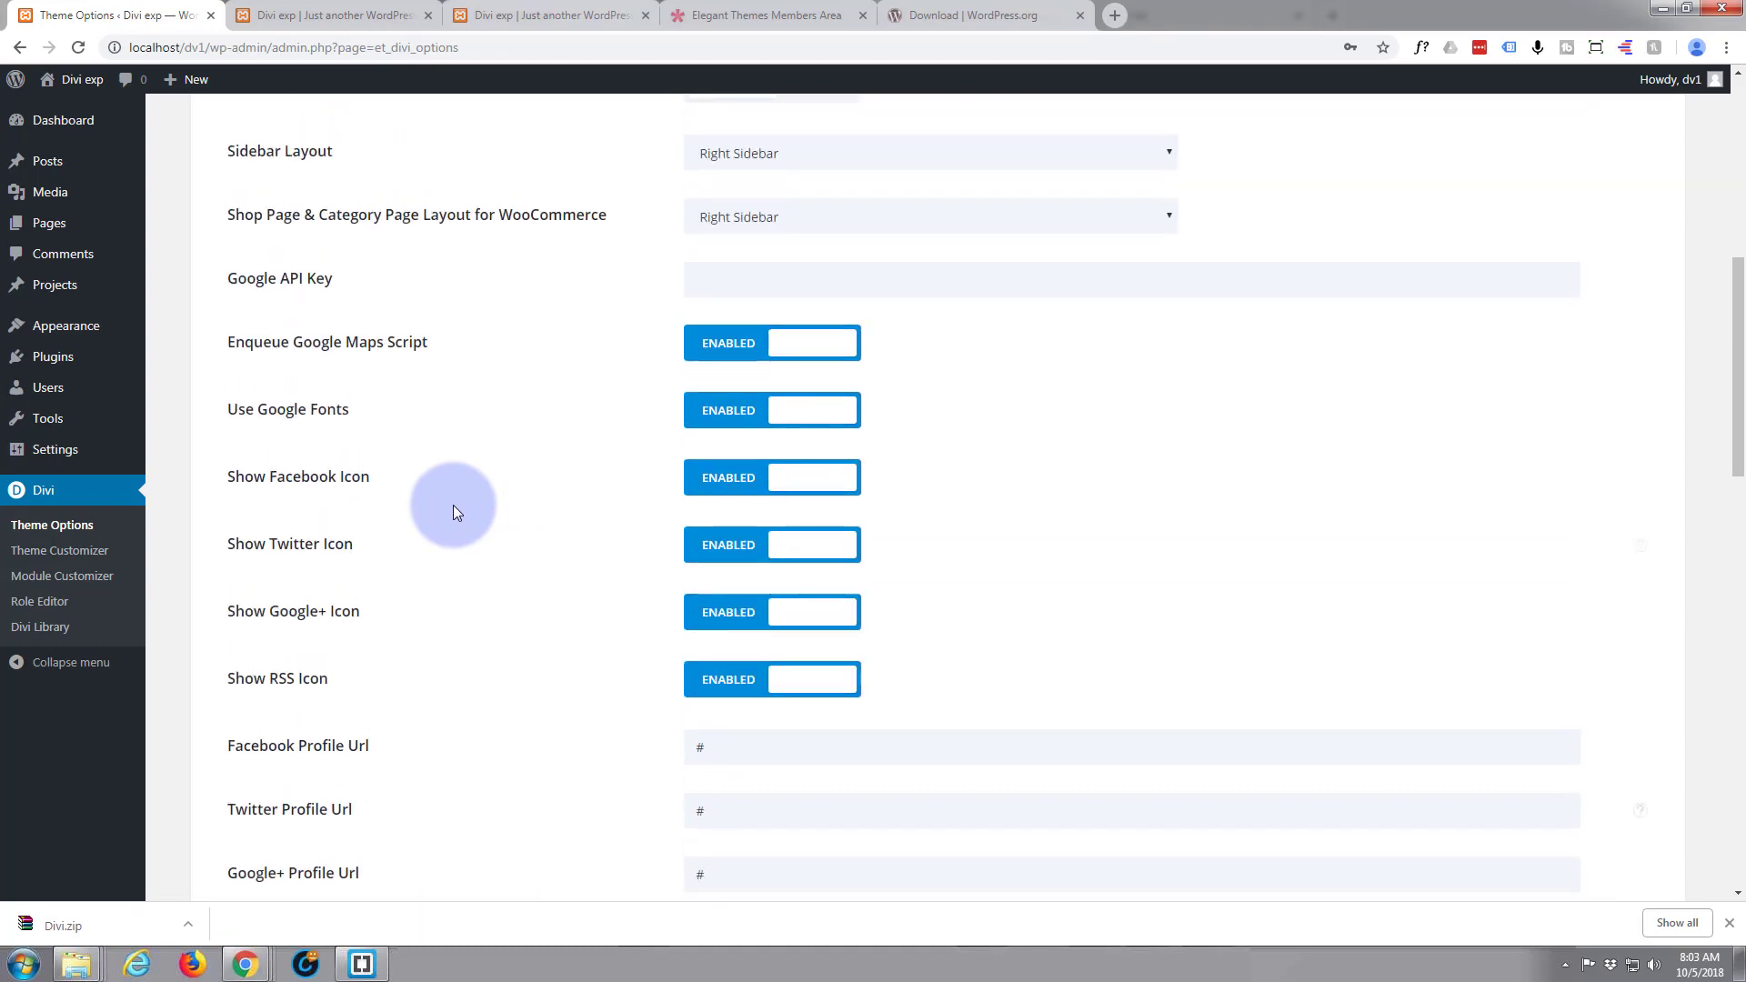
pyautogui.click(327, 19)
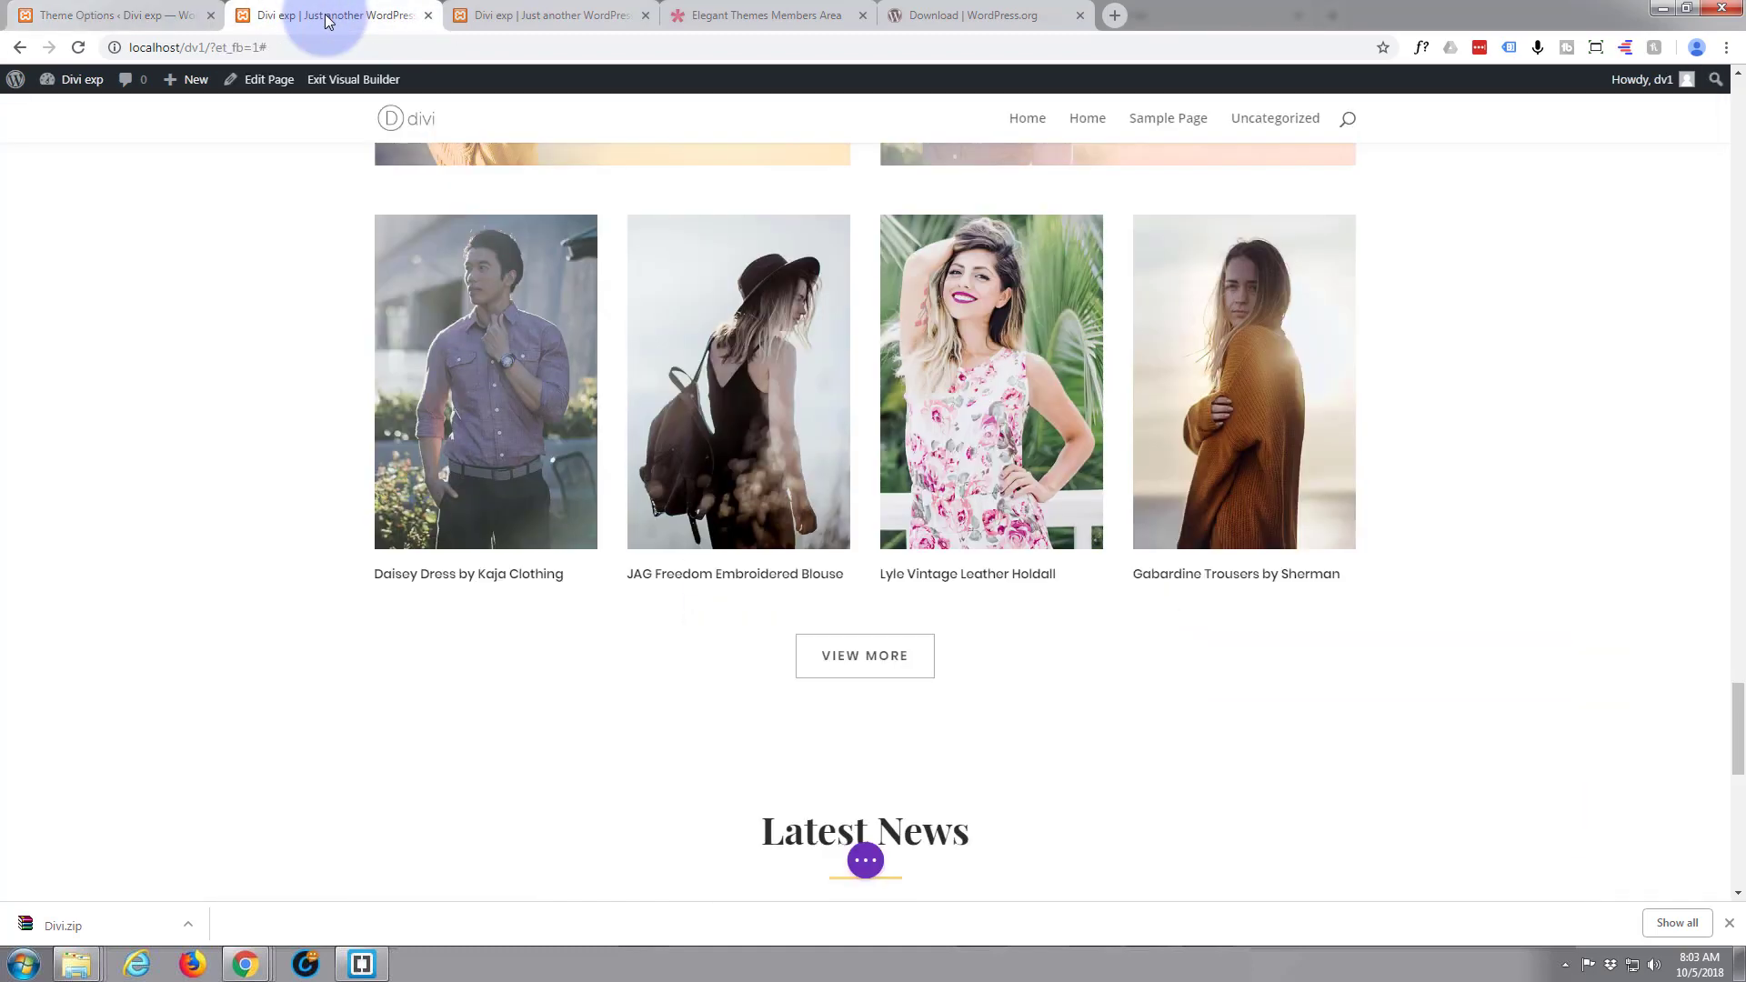
pyautogui.scroll(15, 309, 437)
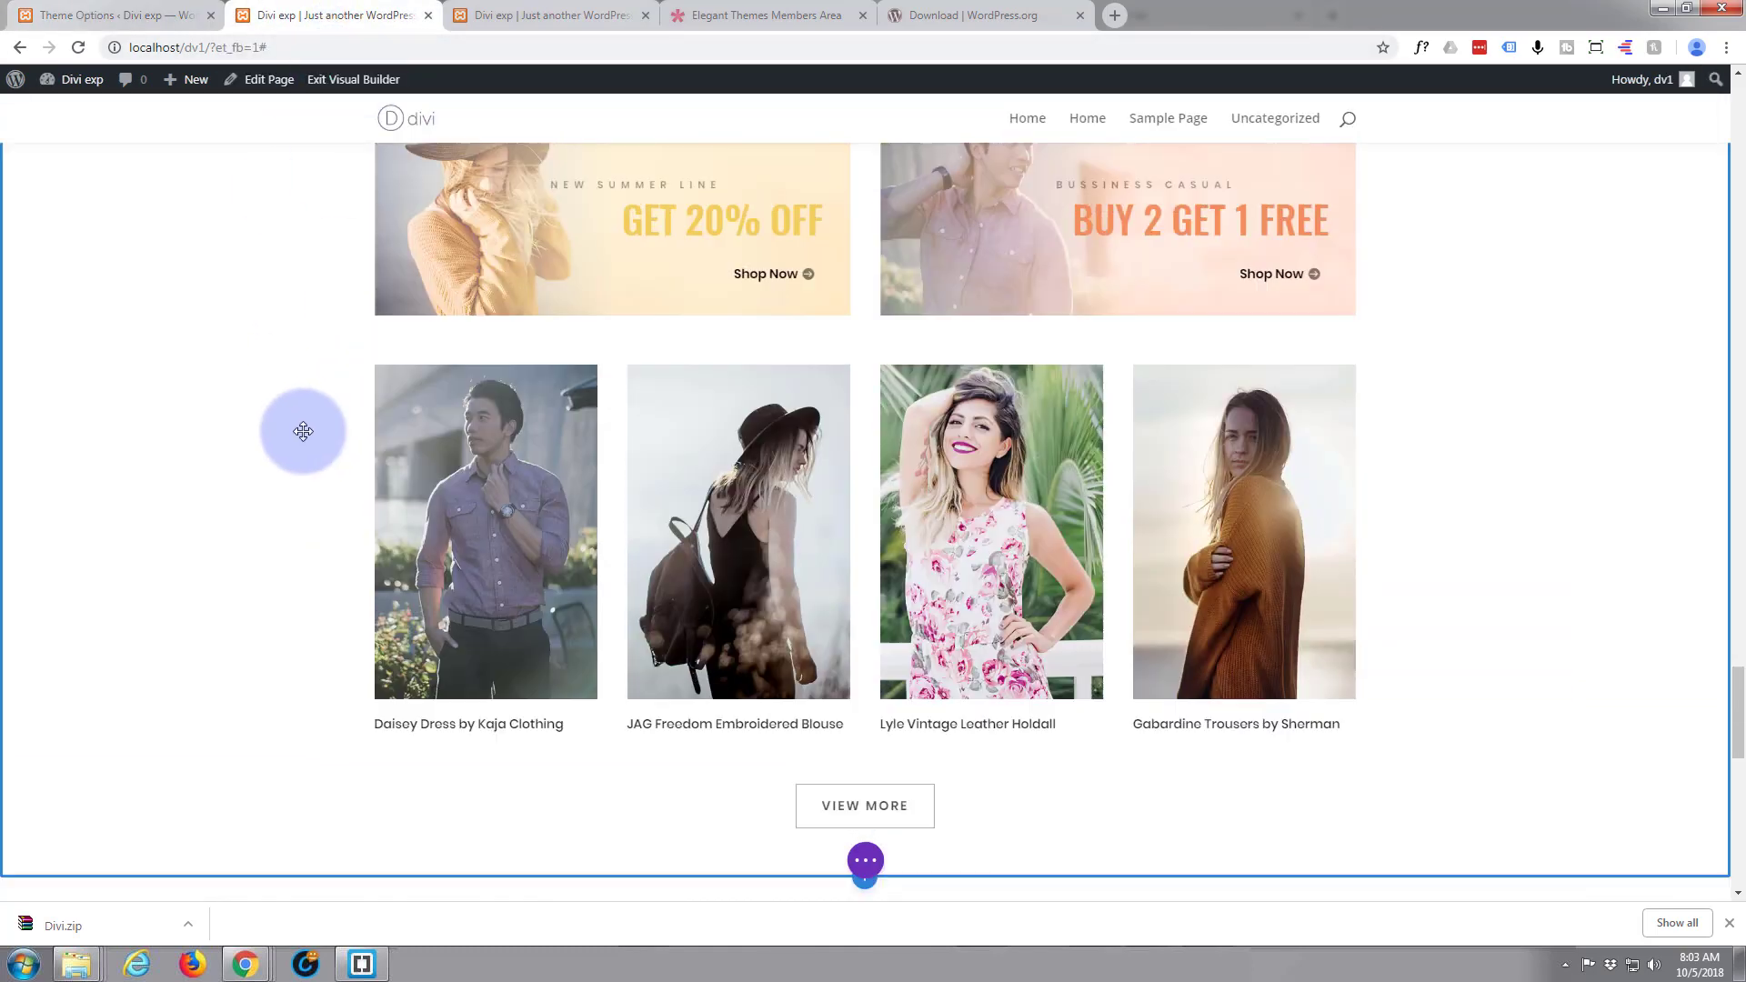
pyautogui.scroll(10, 316, 450)
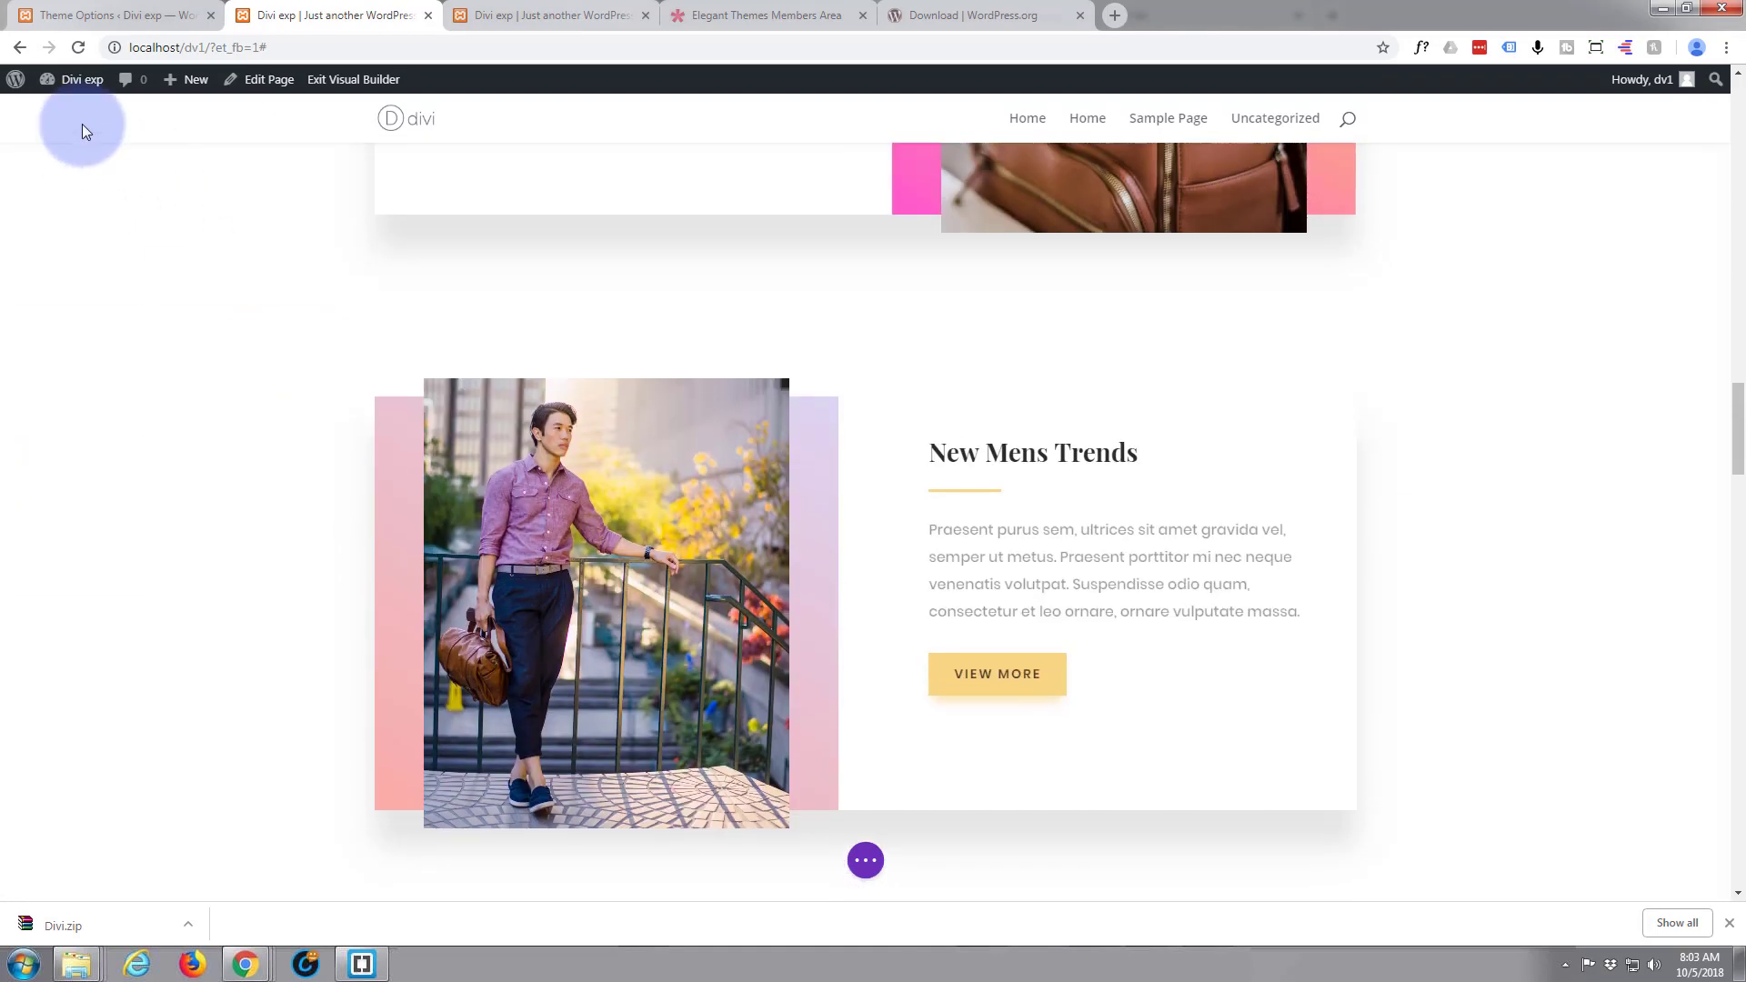
pyautogui.click(115, 16)
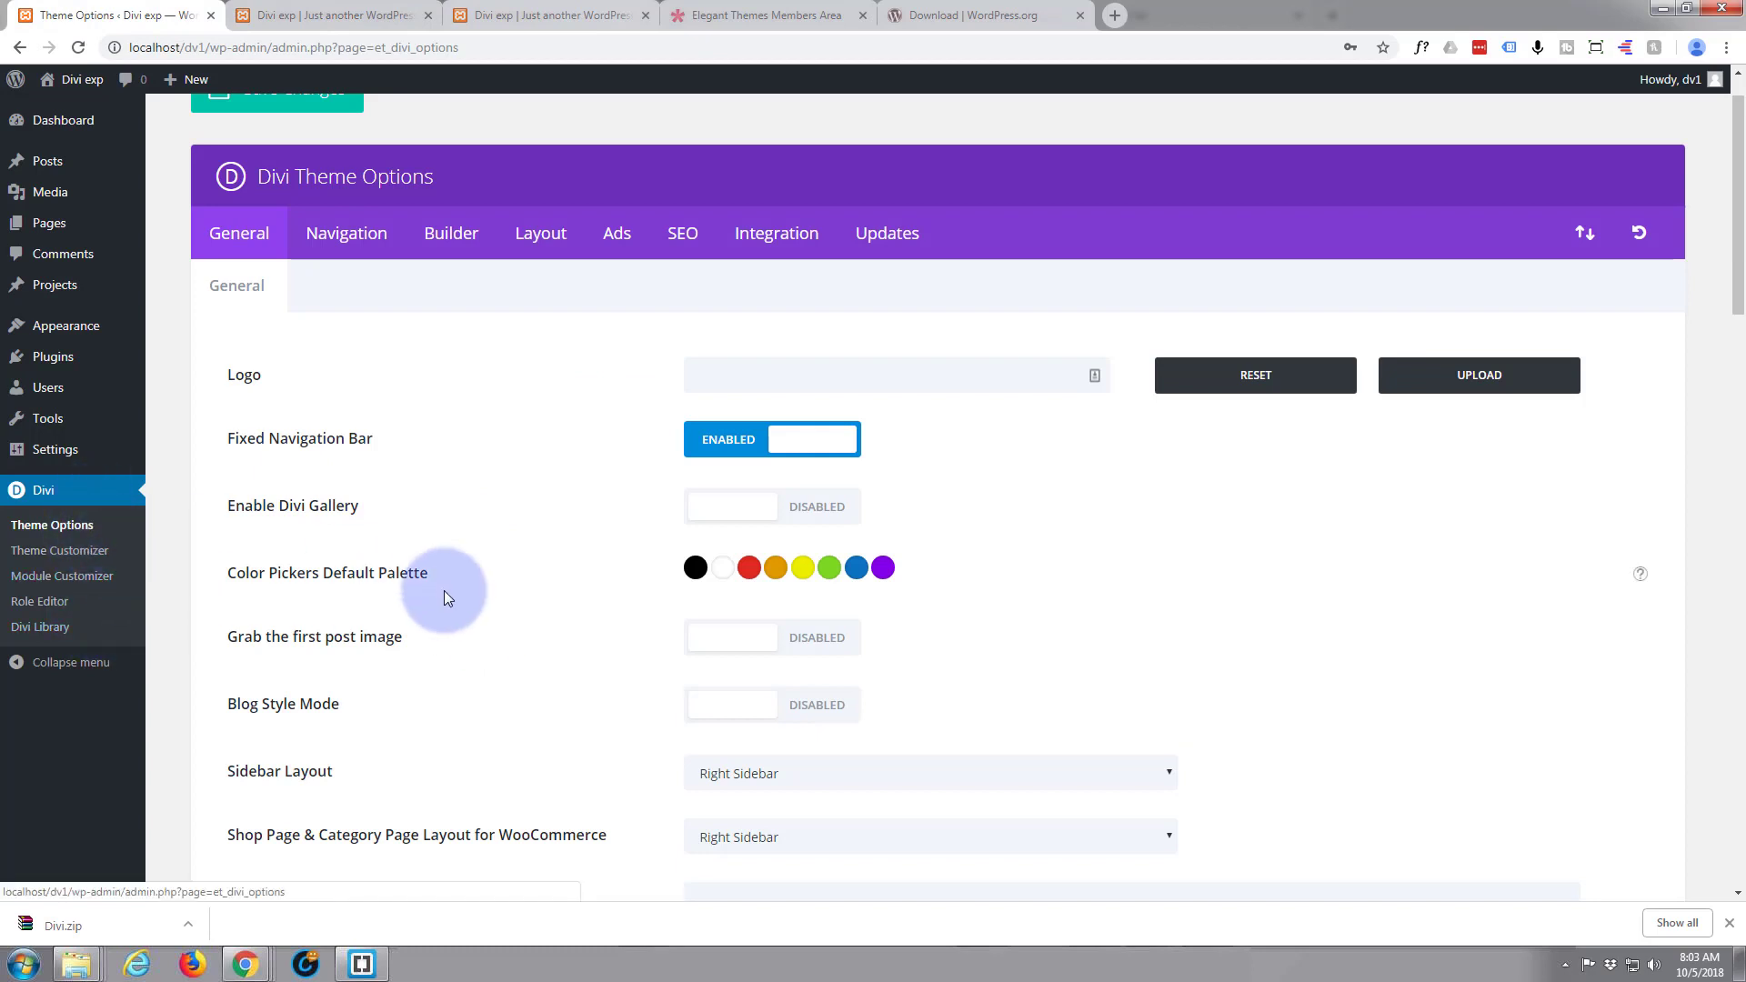
# Enable the Back To Top Button in the General theme options and save the changes
pyautogui.scroll(-3, 450, 600)
pyautogui.scroll(-8, 449, 600)
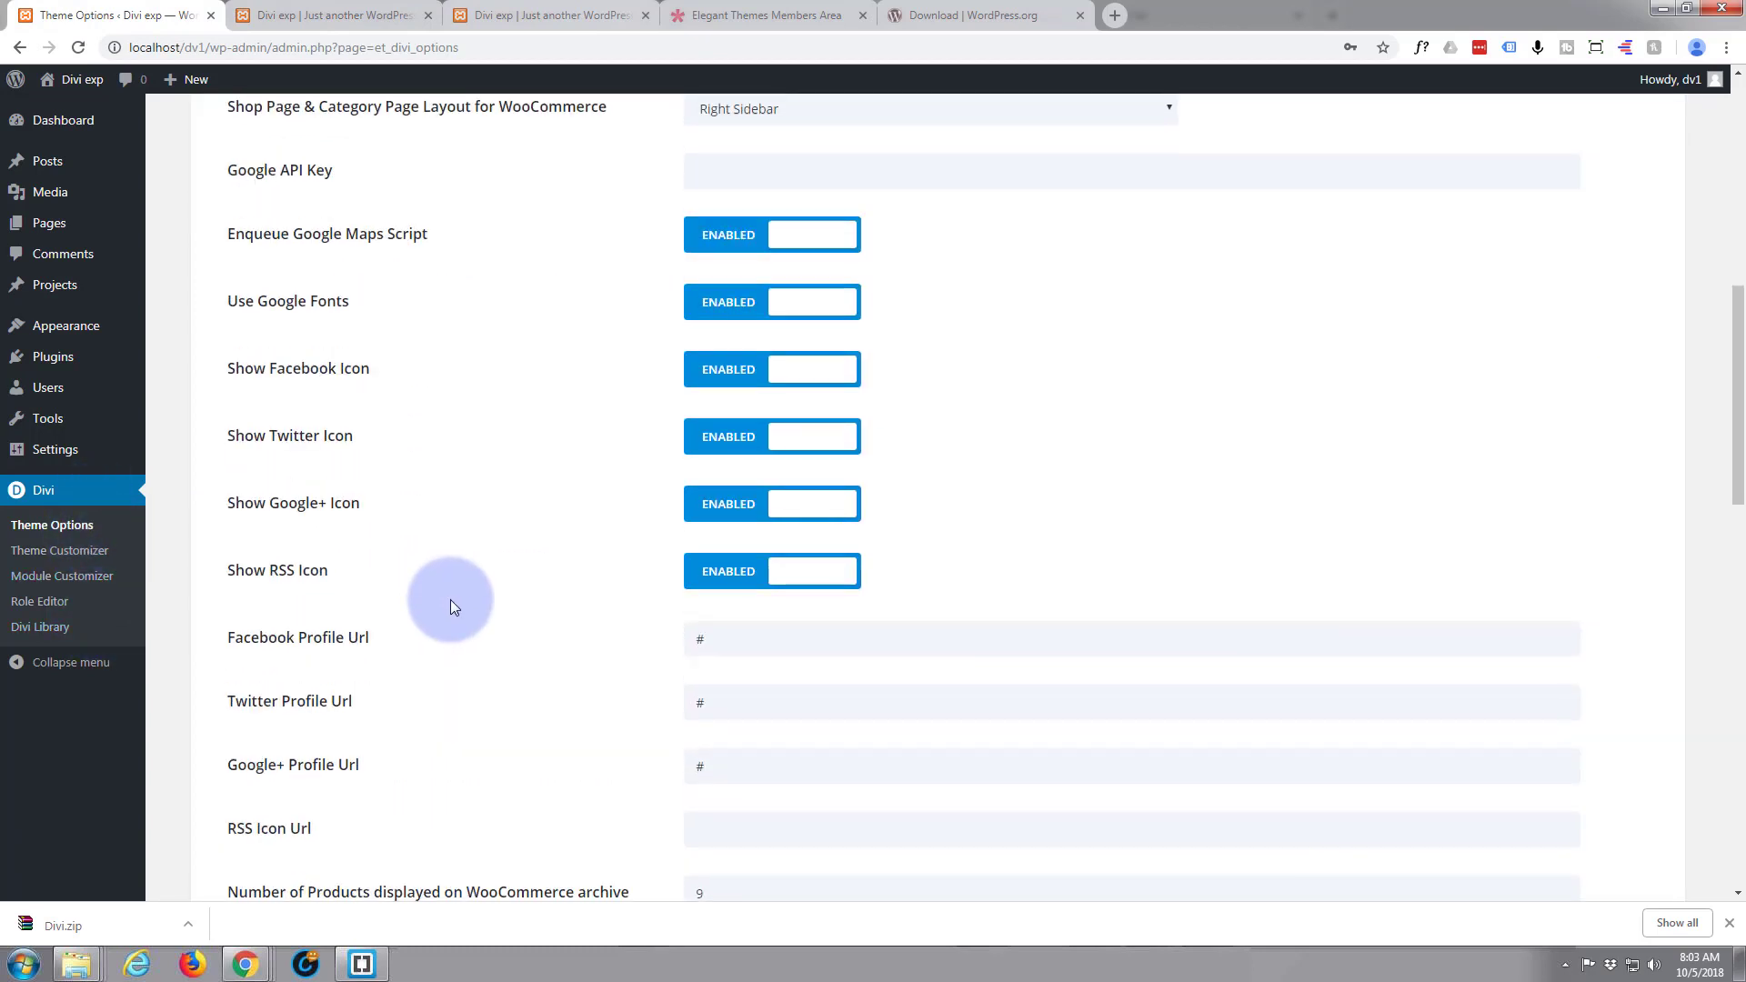
pyautogui.scroll(-7, 450, 601)
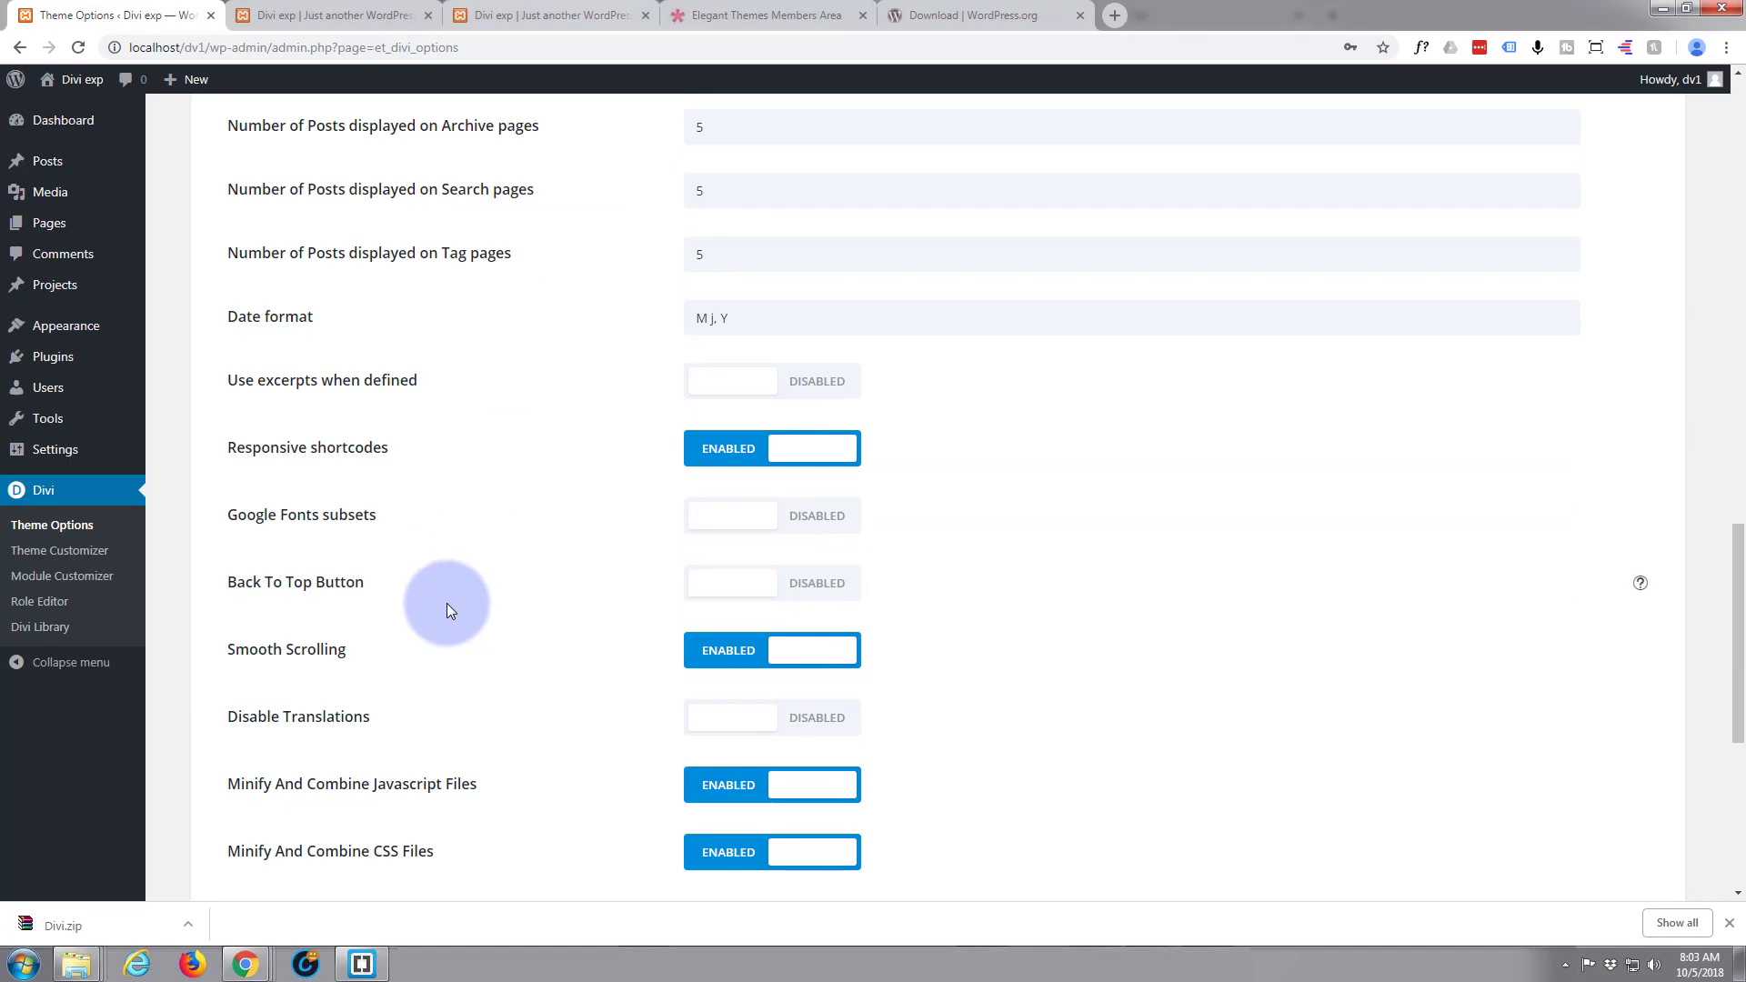
pyautogui.scroll(-2, 382, 772)
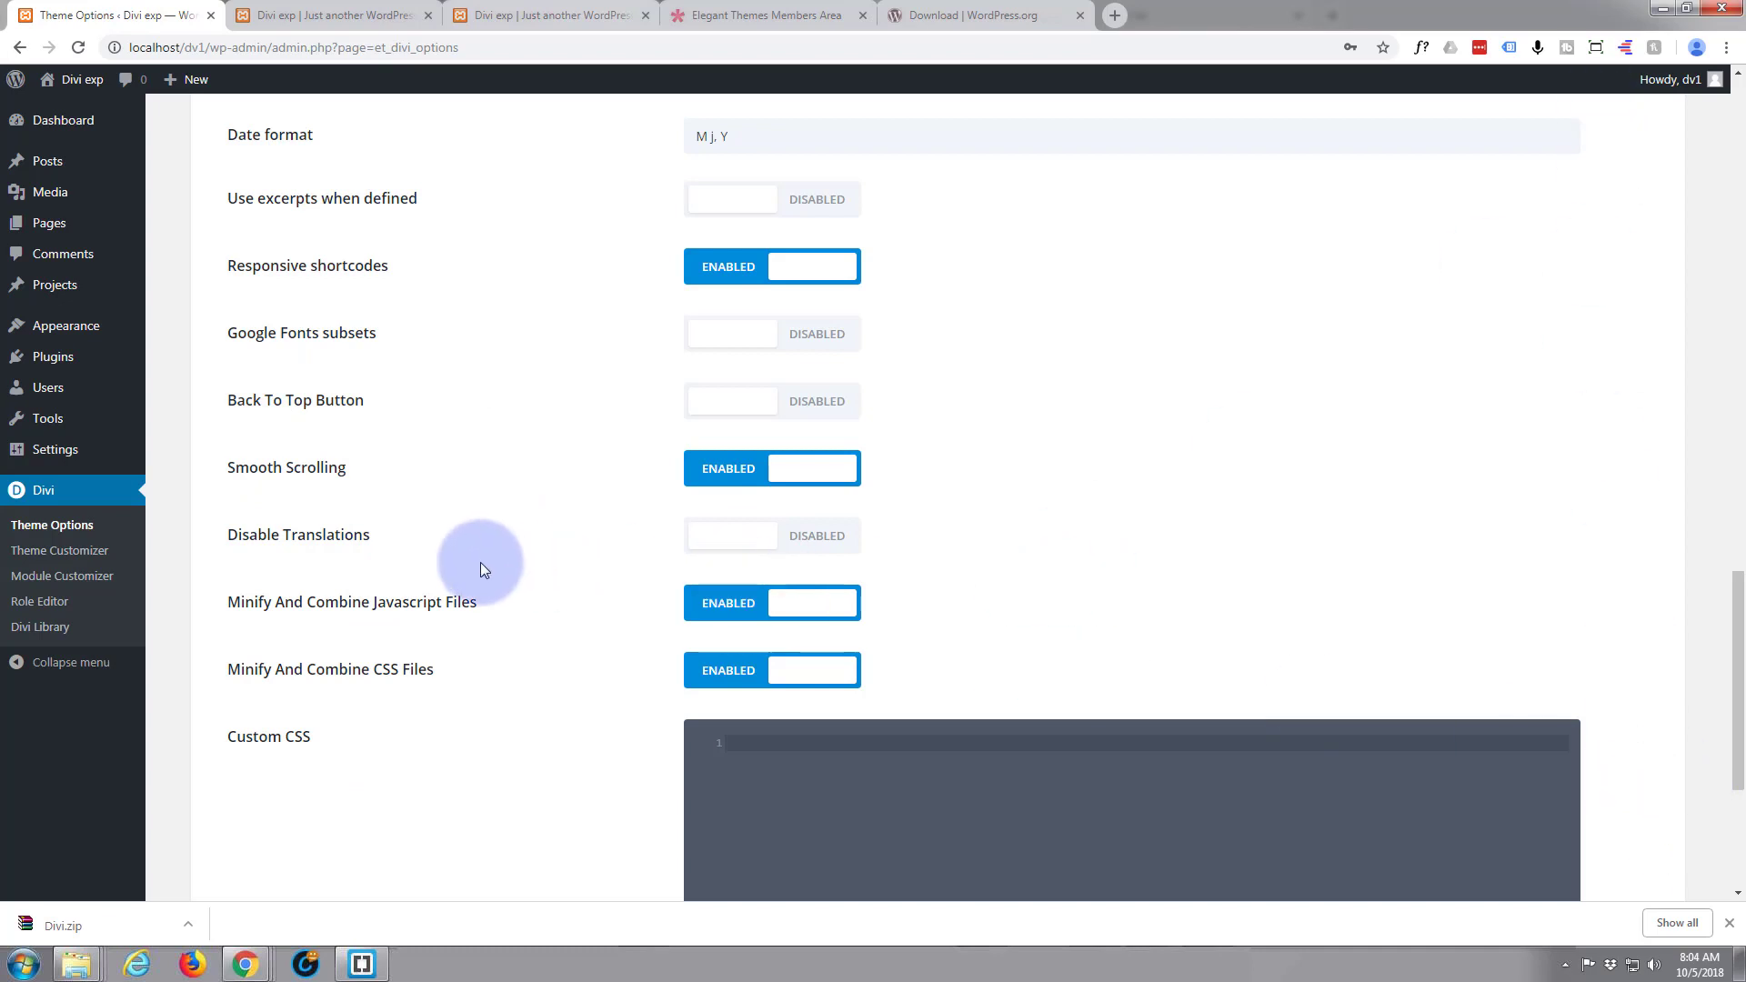
pyautogui.click(818, 407)
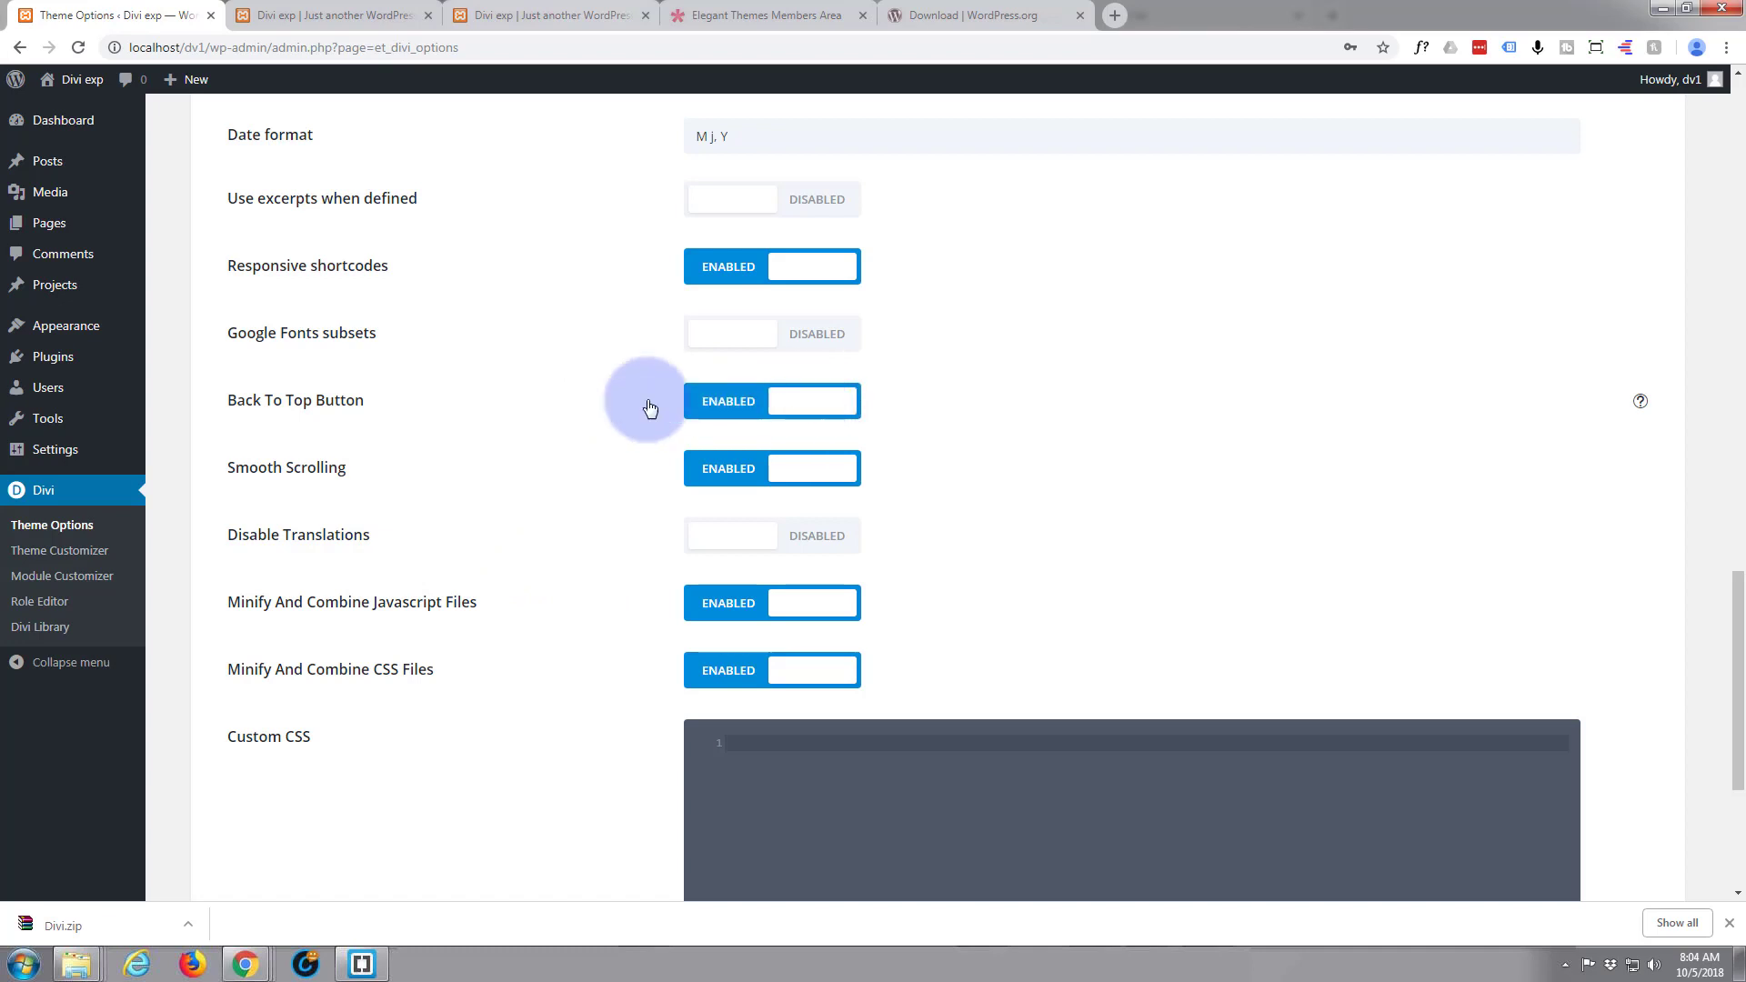
pyautogui.scroll(-3, 391, 643)
pyautogui.scroll(-1, 391, 647)
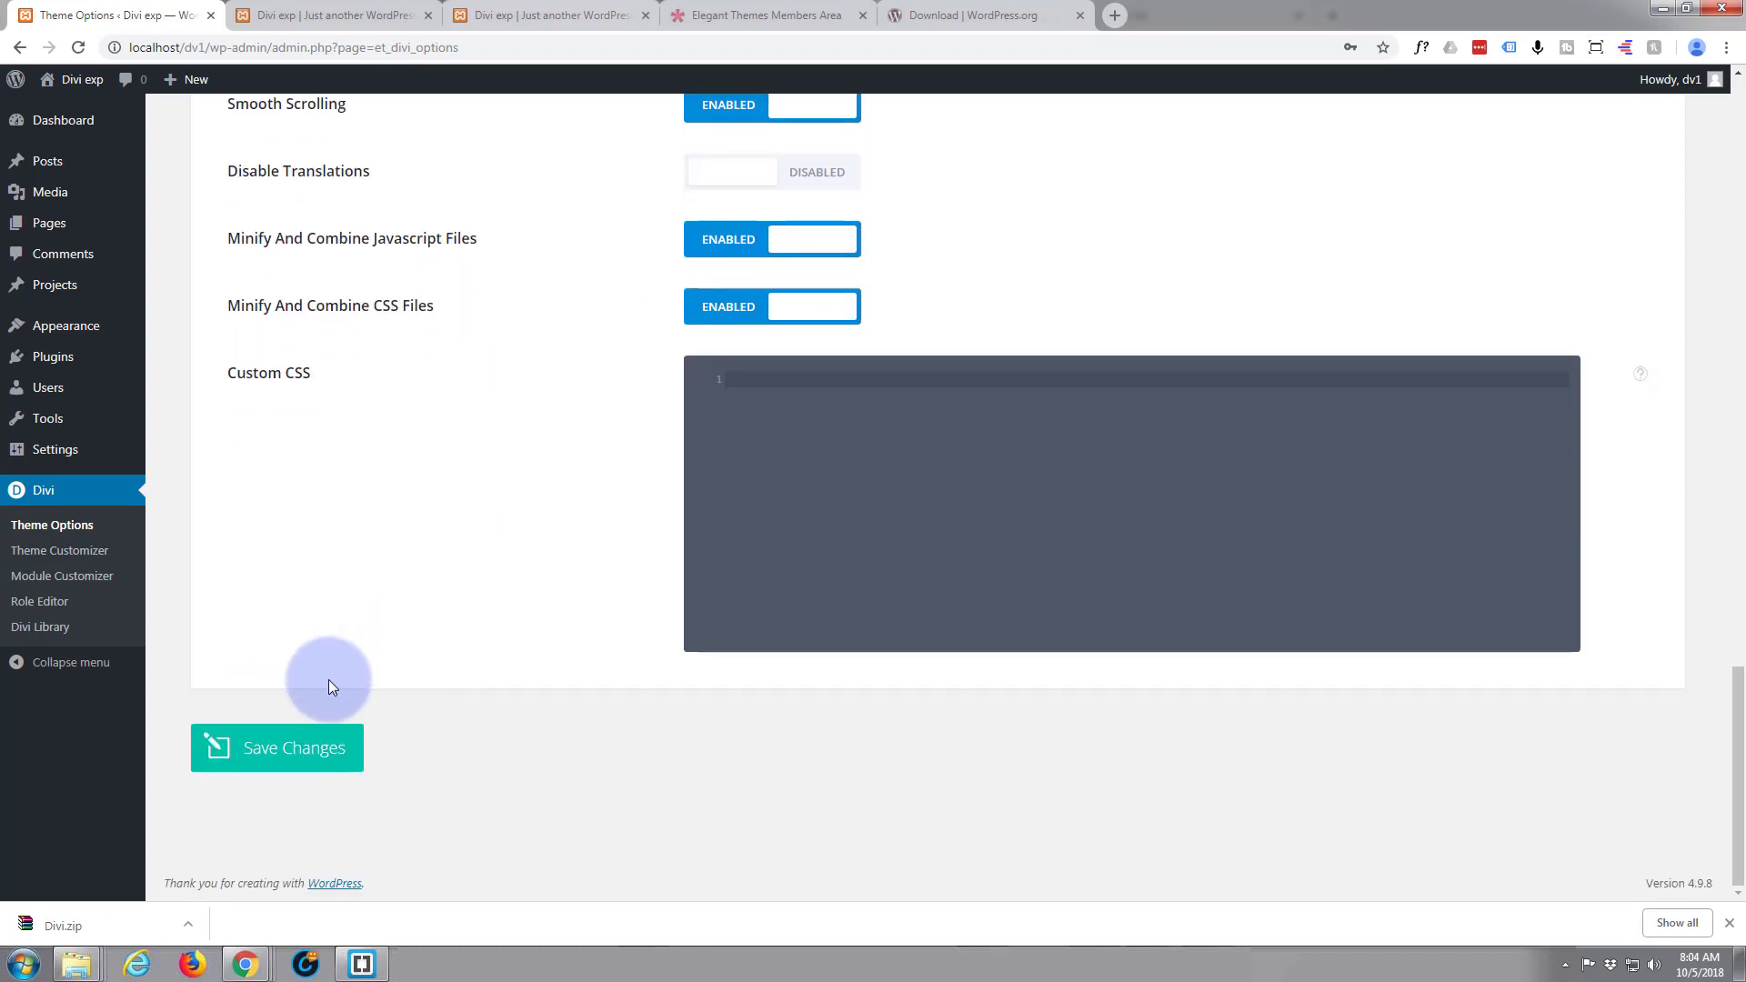
pyautogui.click(305, 741)
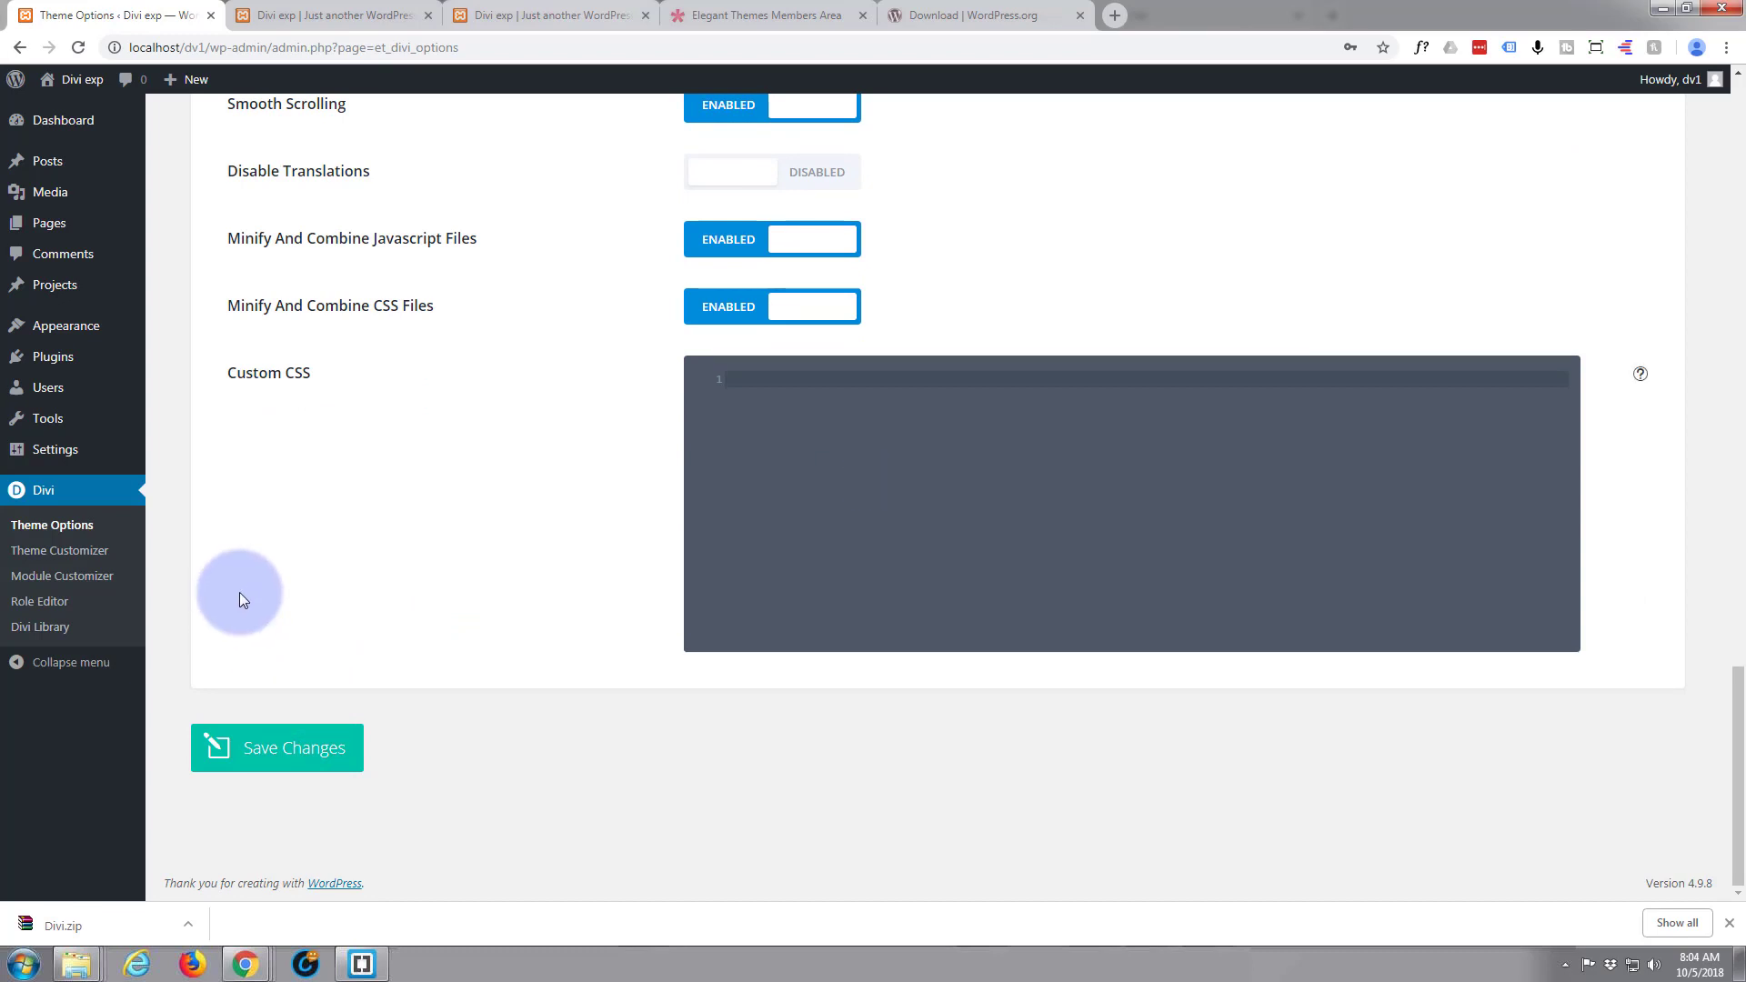
# Assign the "main" menu to the Primary Menu location in the Theme Customizer and publish the change
pyautogui.click(54, 560)
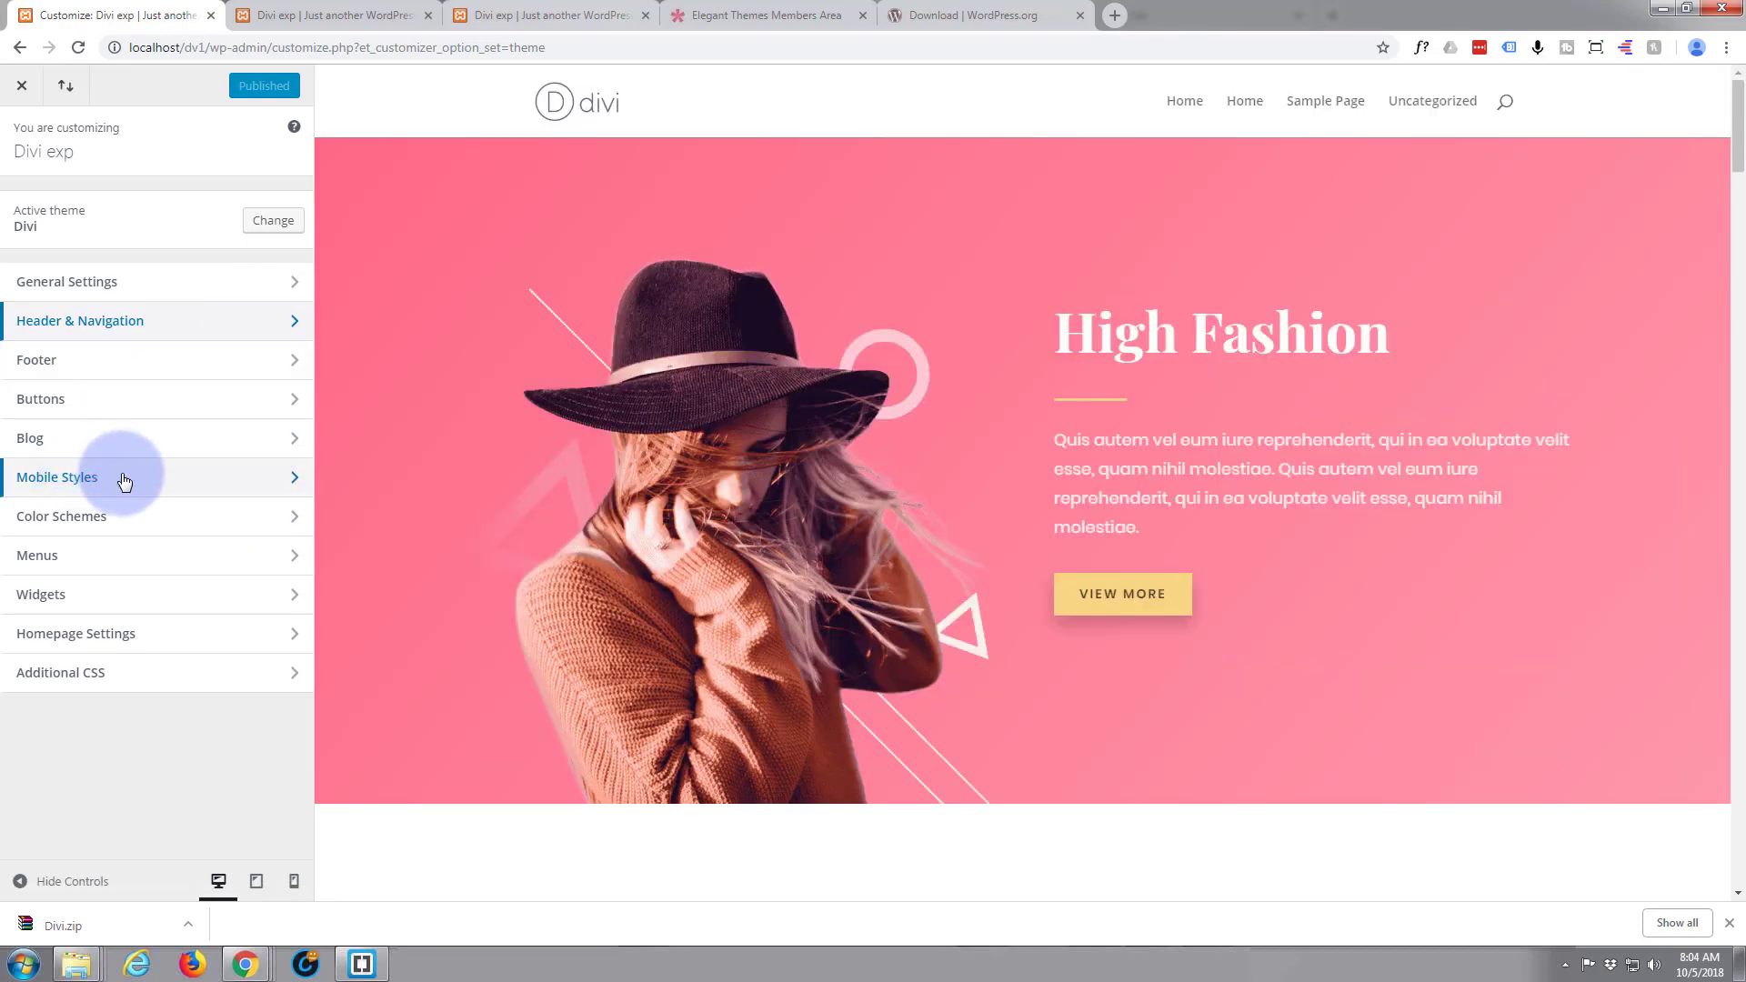
pyautogui.click(154, 570)
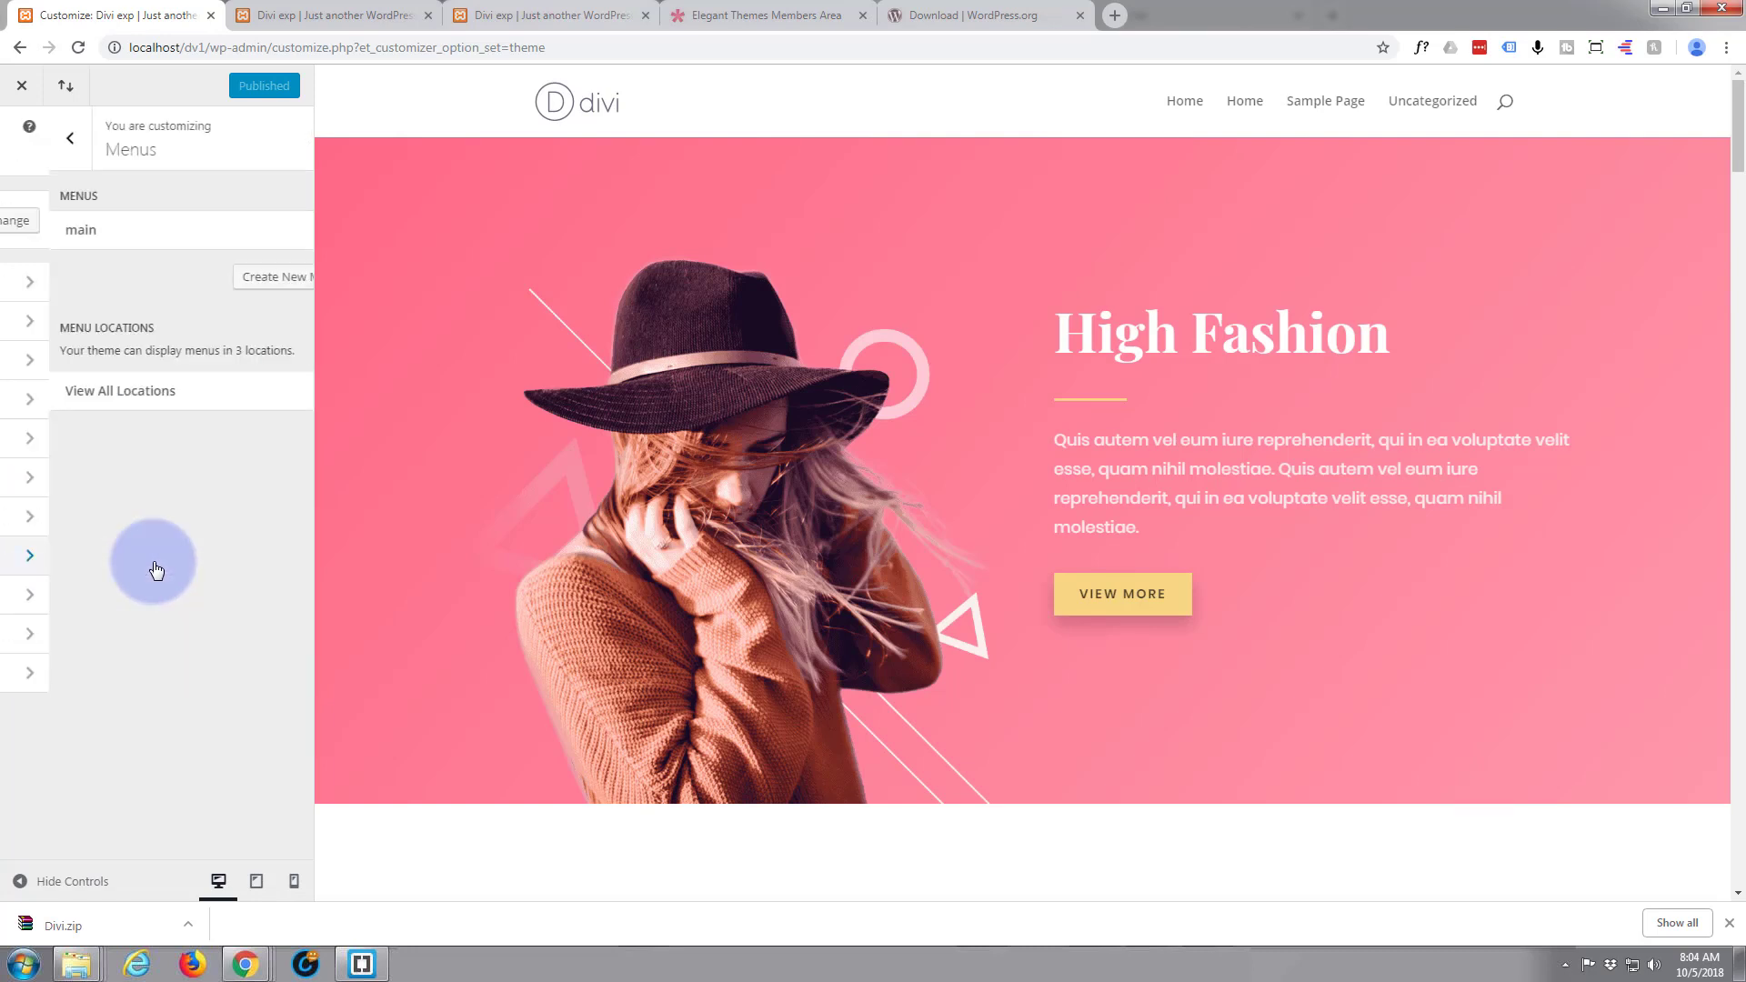
pyautogui.click(269, 400)
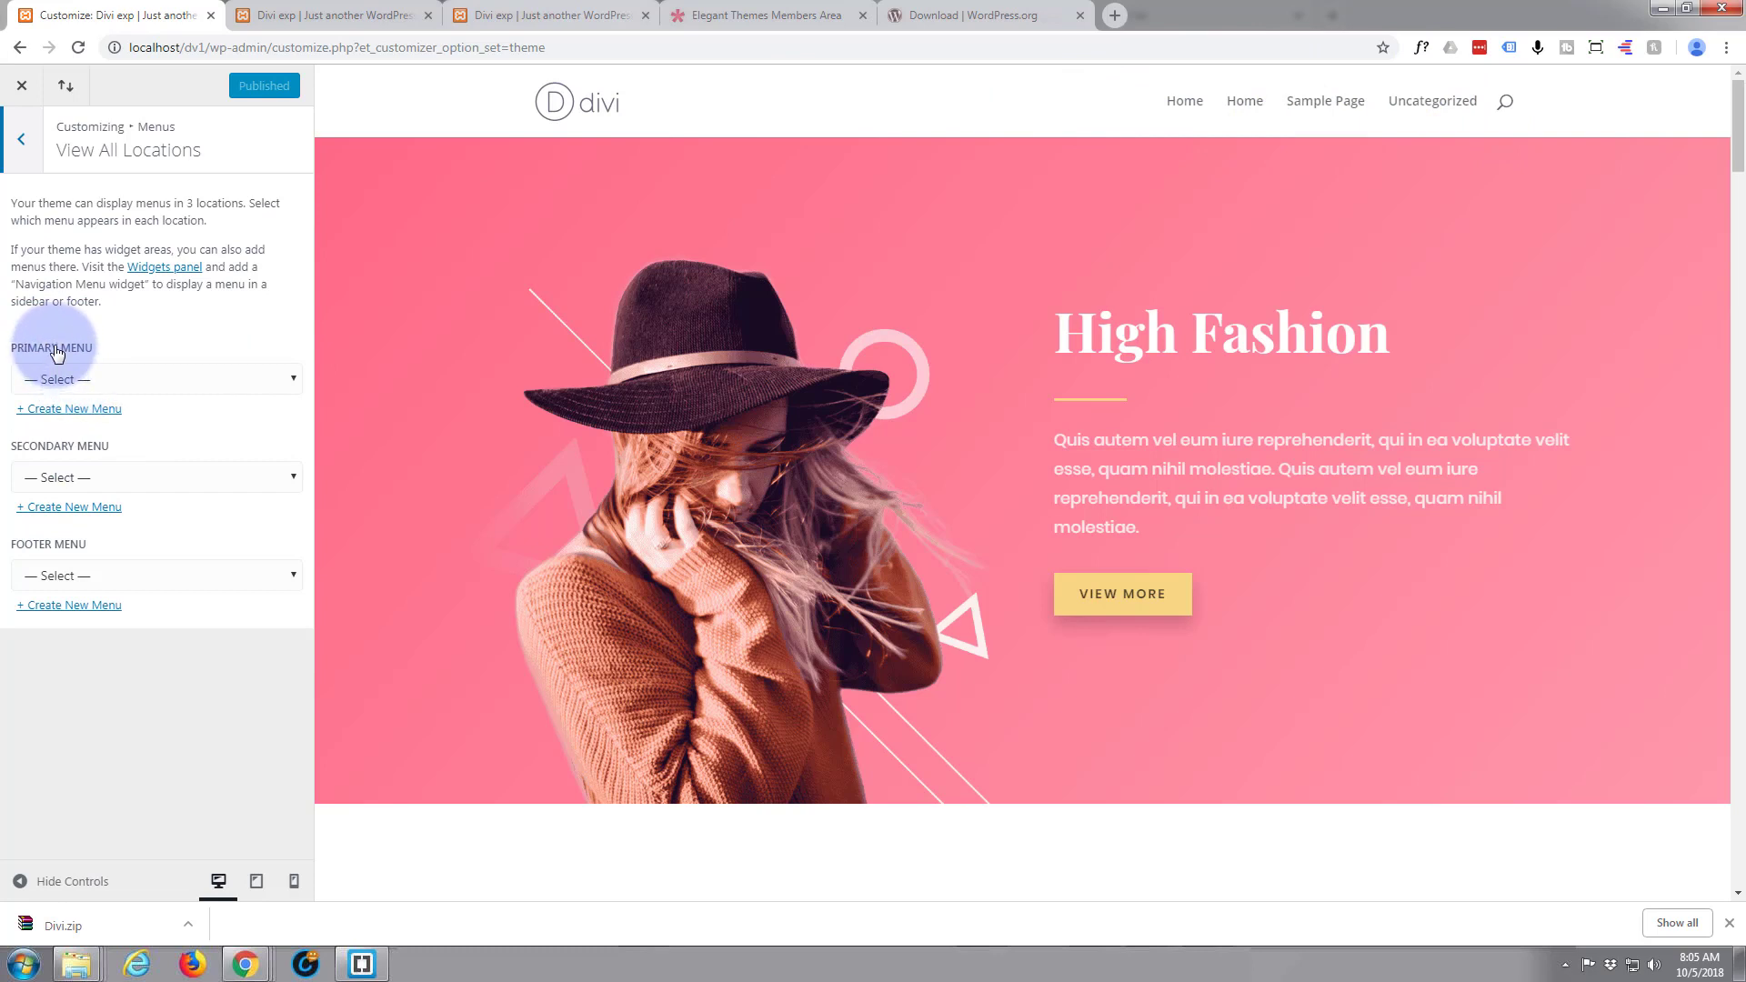
pyautogui.click(293, 378)
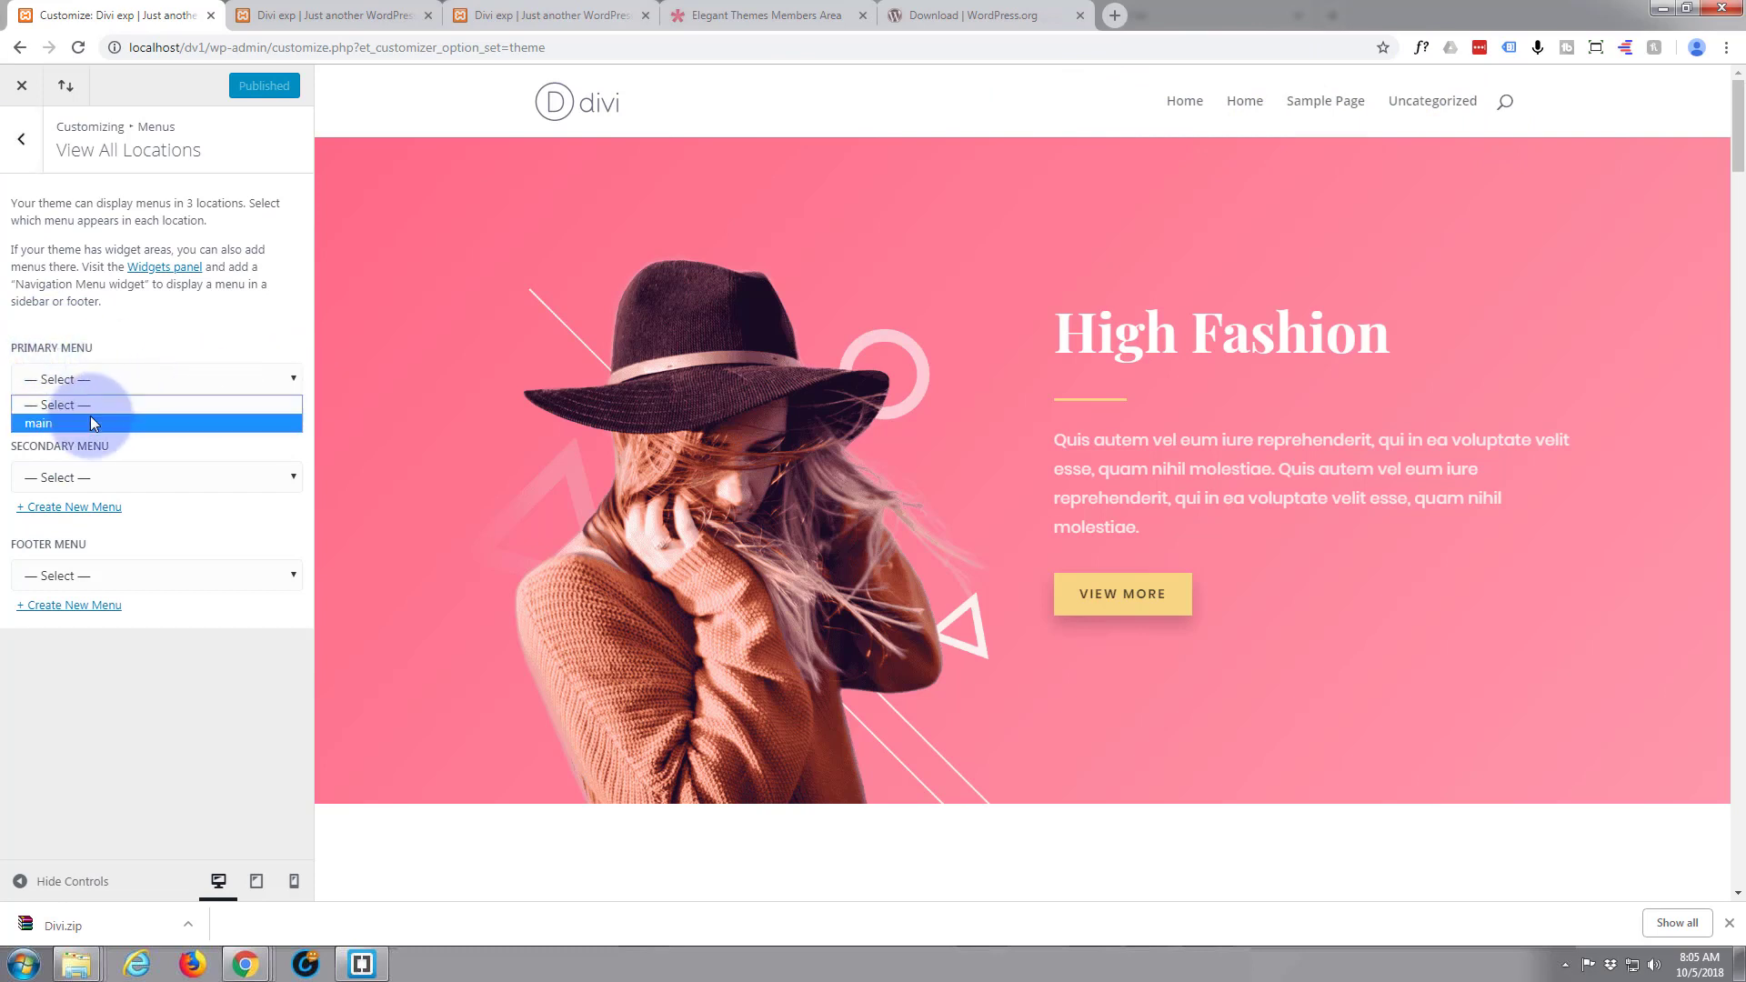
pyautogui.click(43, 424)
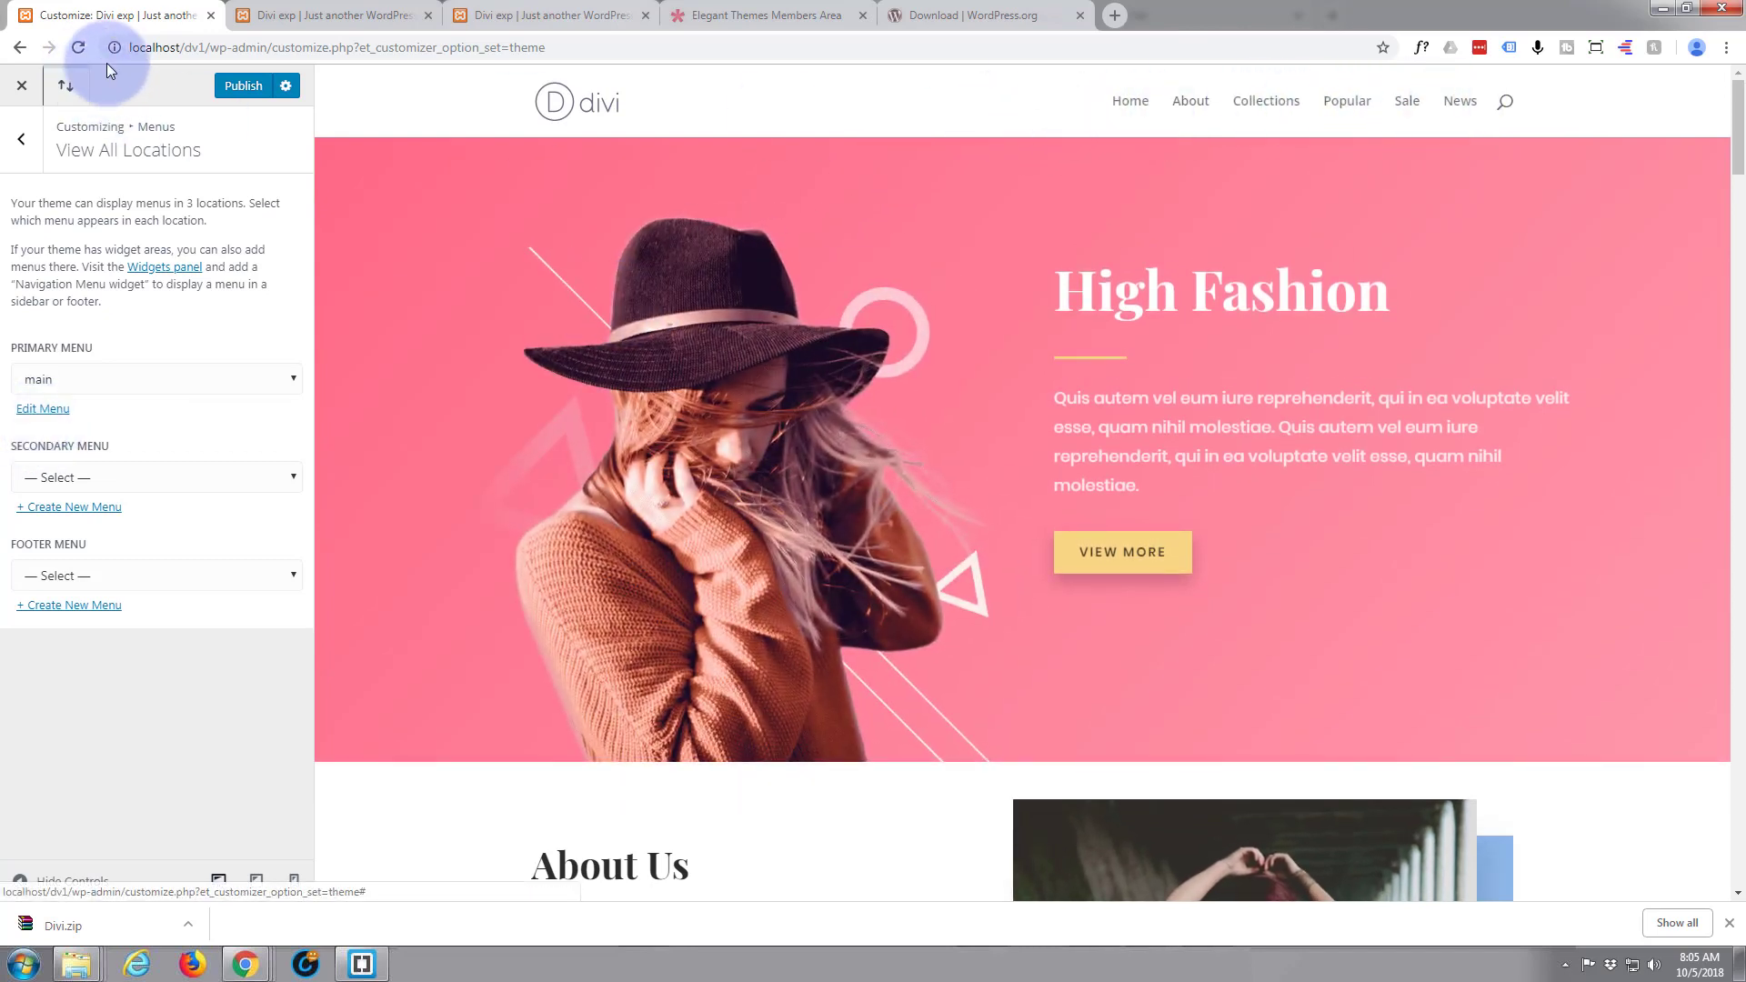
pyautogui.click(242, 88)
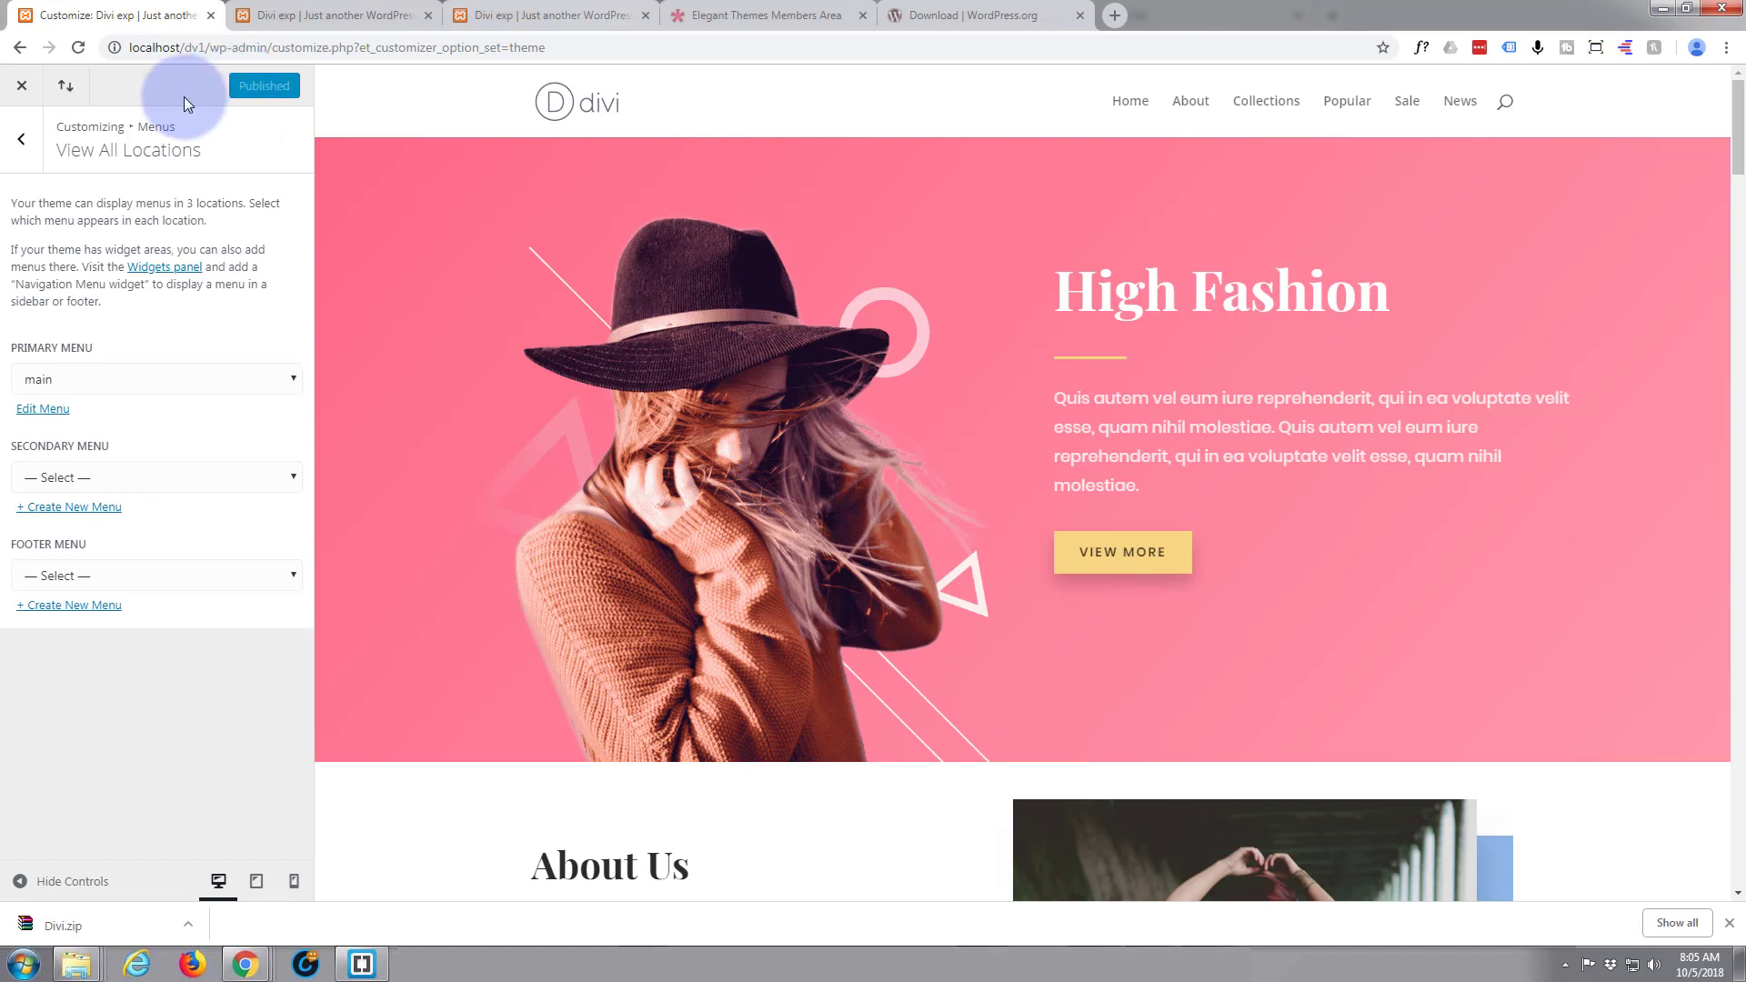
# Close the Theme Customizer and the old Visual Builder page, leaving without saving its changes
pyautogui.click(23, 88)
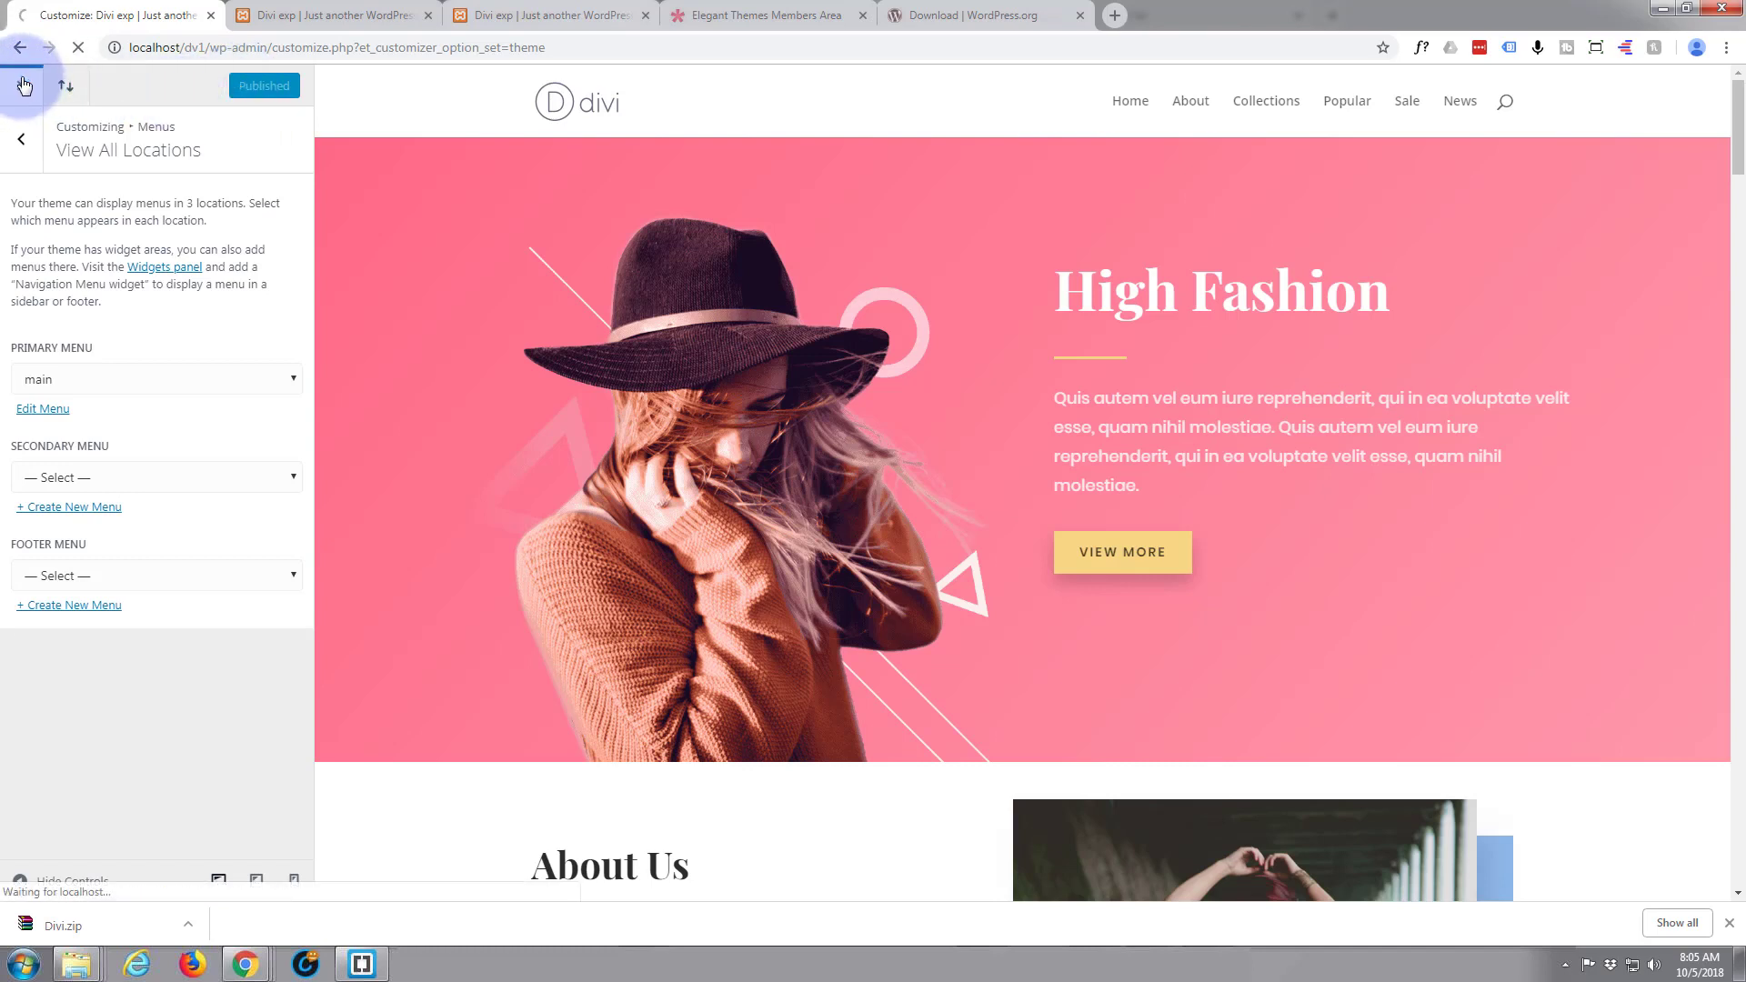
pyautogui.click(430, 18)
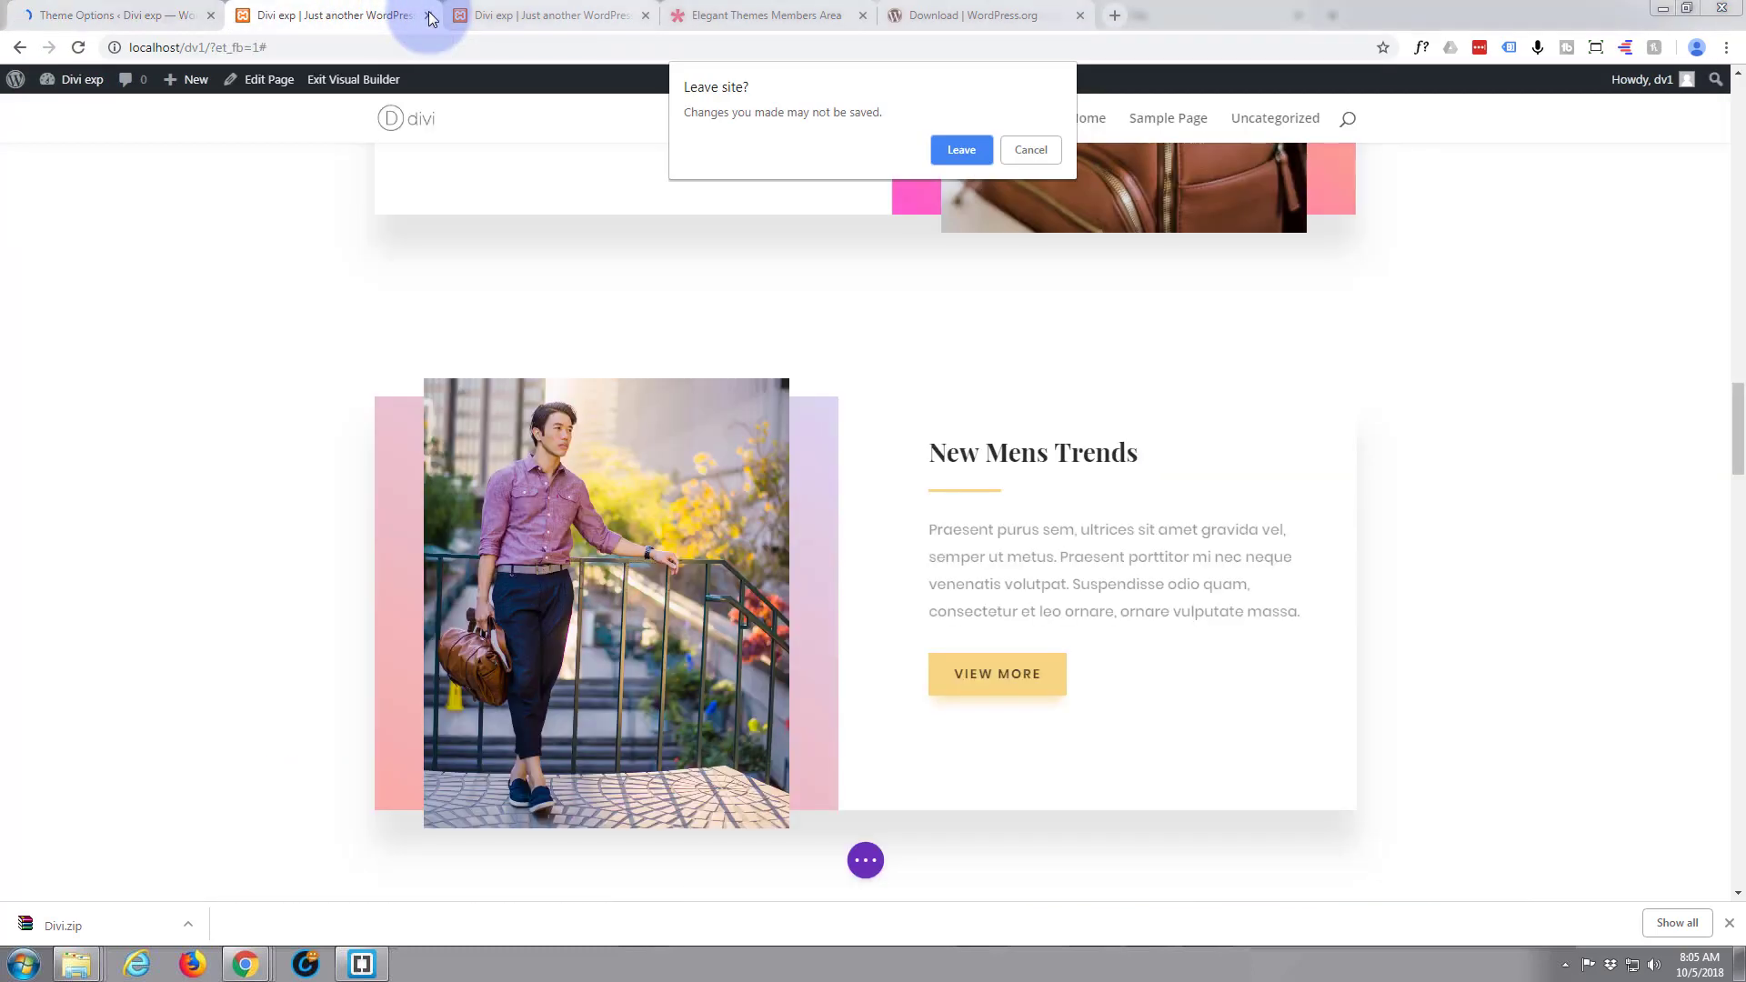
pyautogui.click(947, 152)
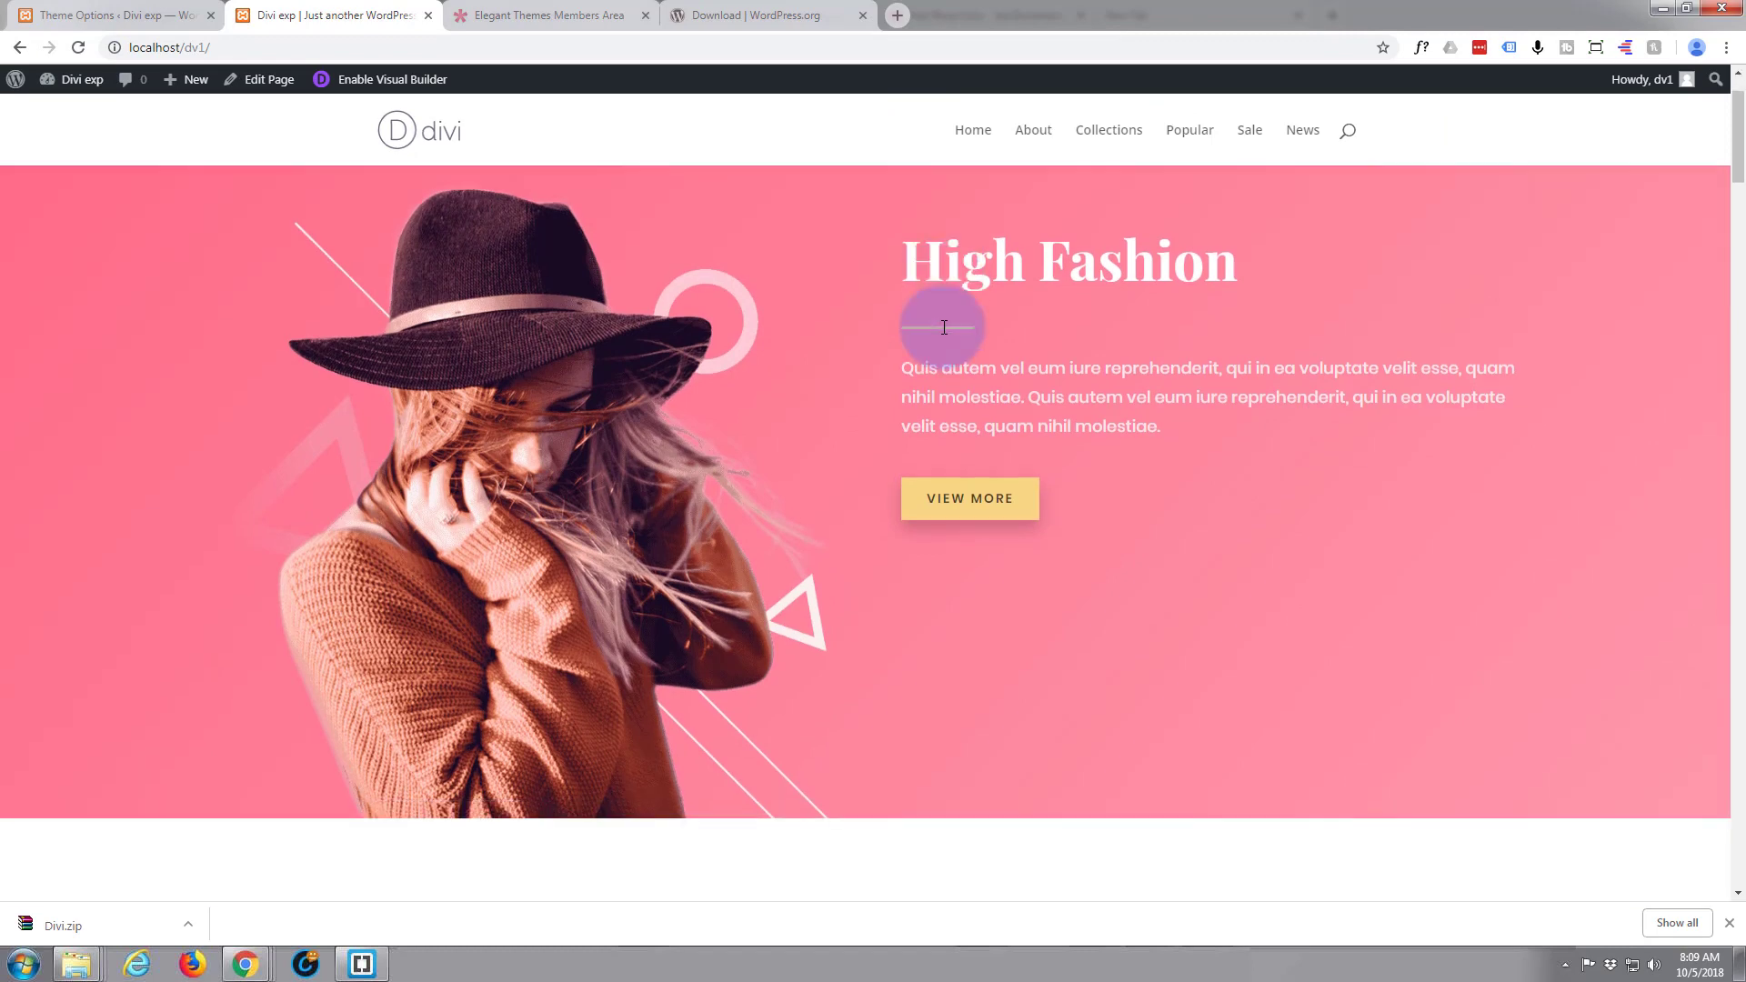
# Test the About, Collections, Popular, Sale and News menu links on the live homepage
pyautogui.scroll(-6, 940, 325)
pyautogui.scroll(6, 942, 325)
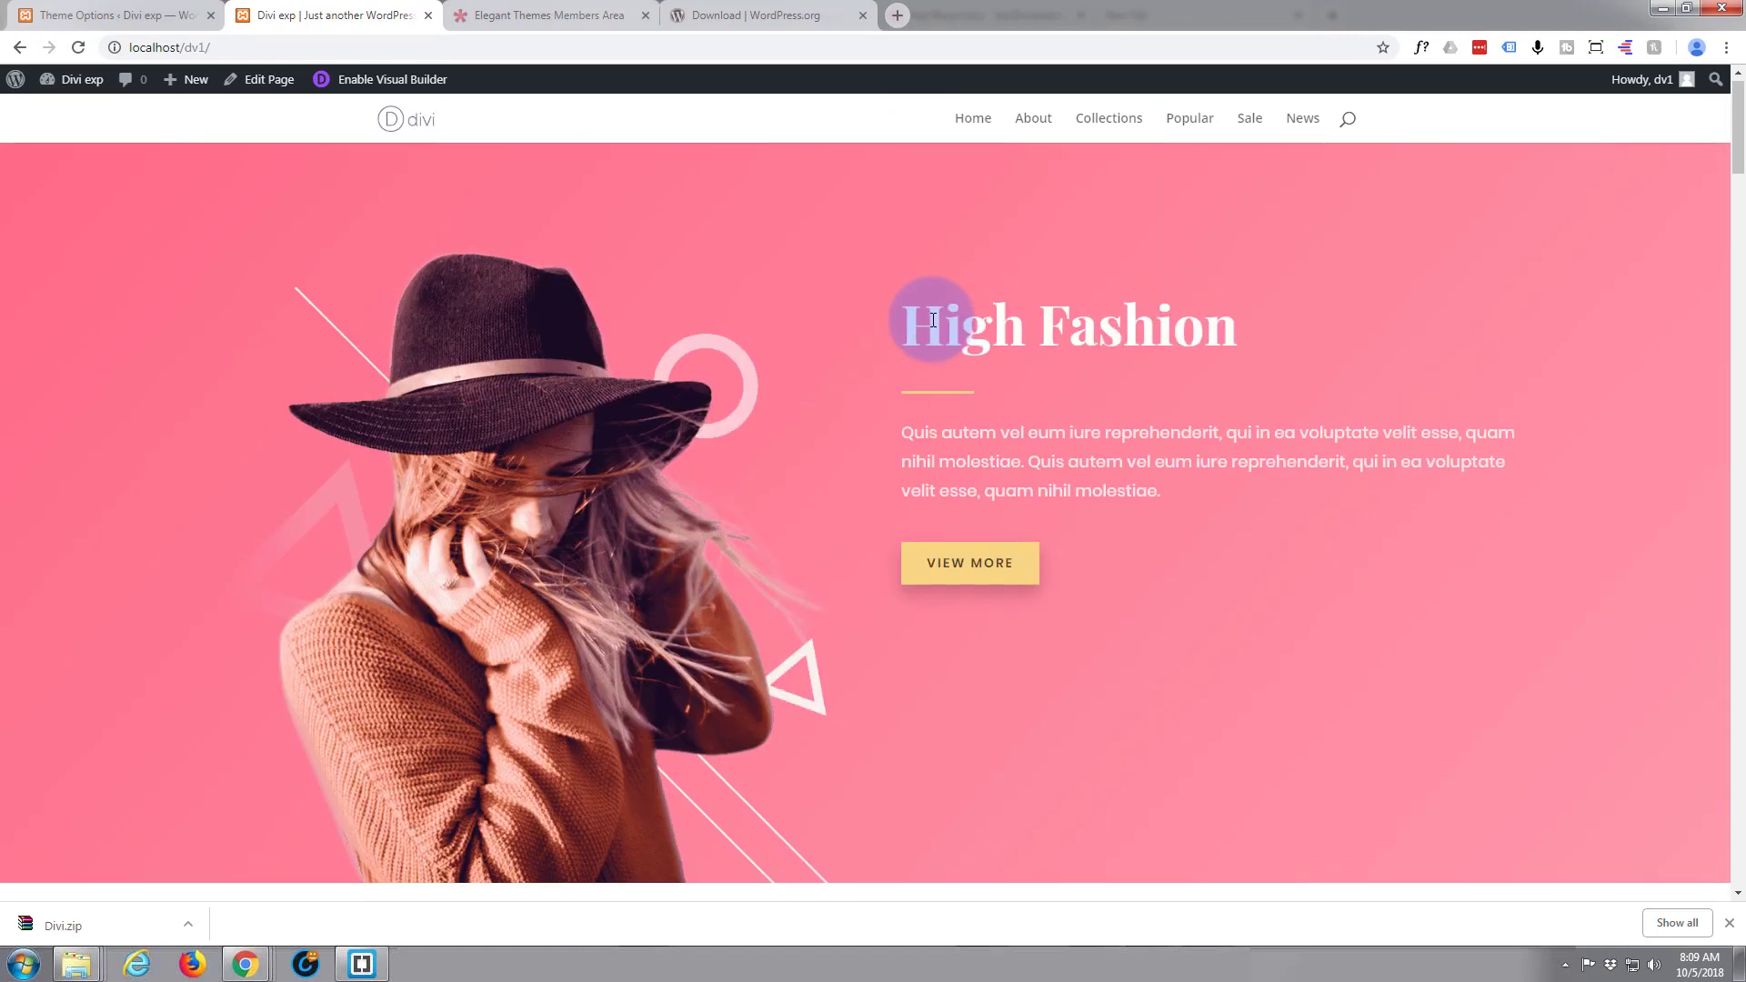
pyautogui.click(1032, 135)
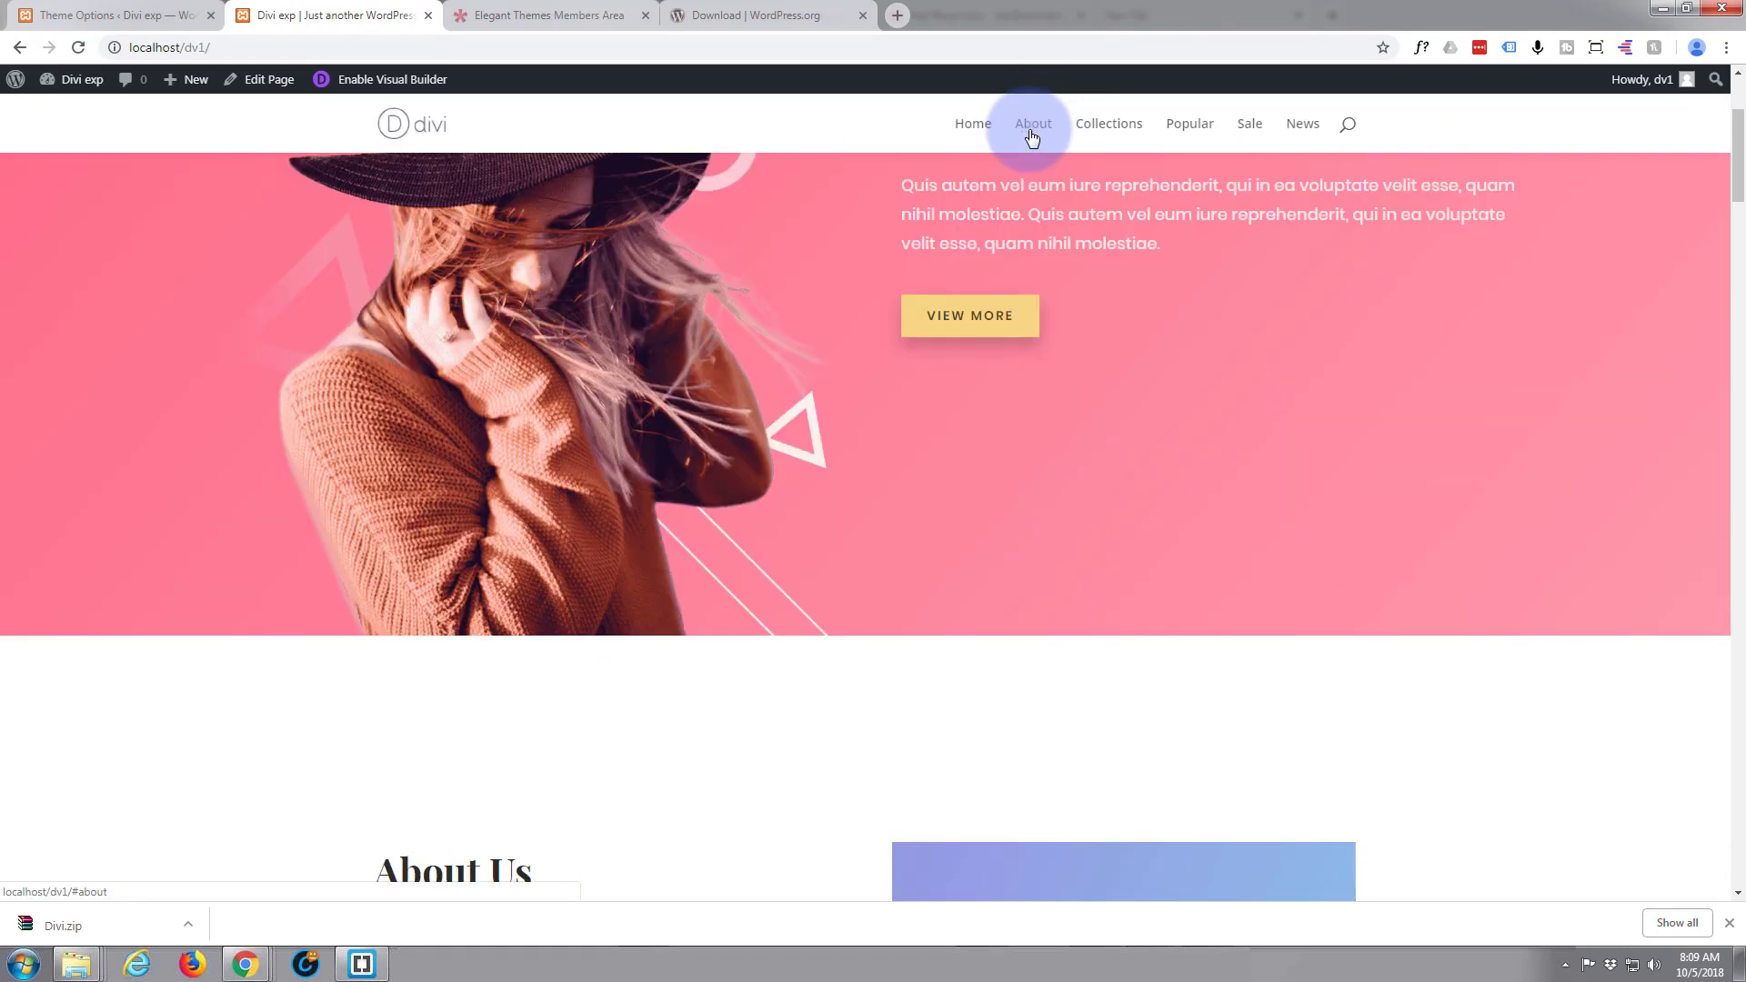
pyautogui.click(1109, 122)
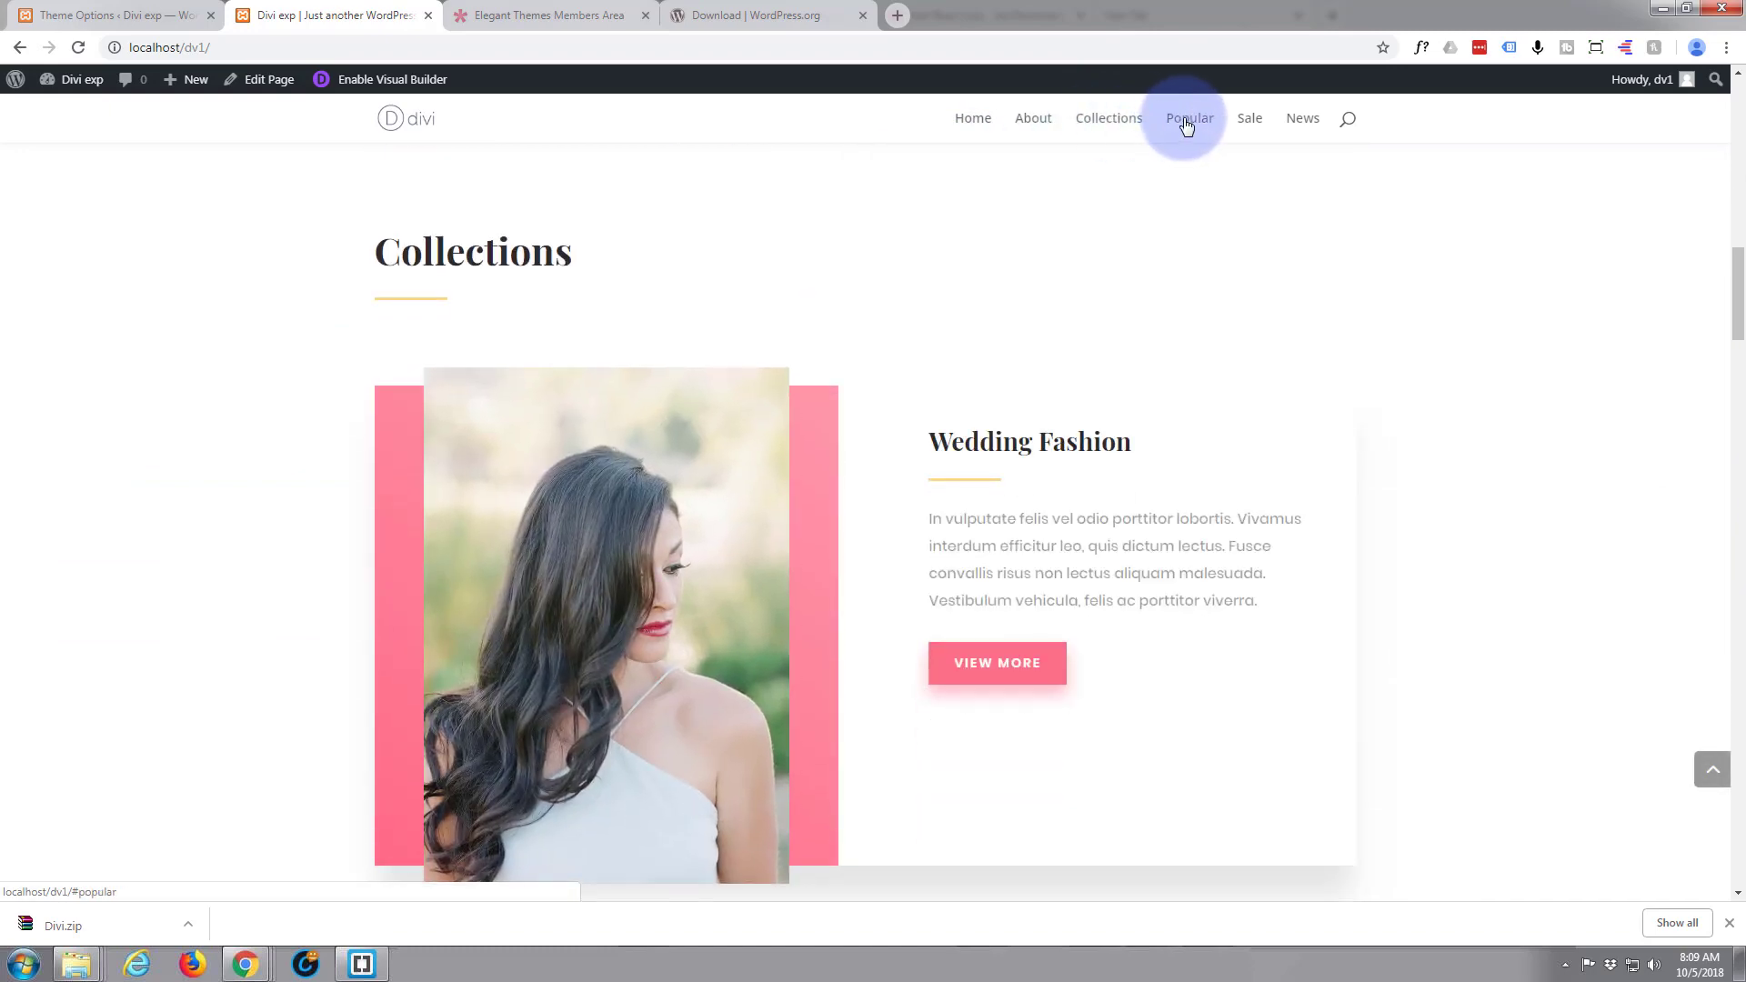
pyautogui.click(1188, 122)
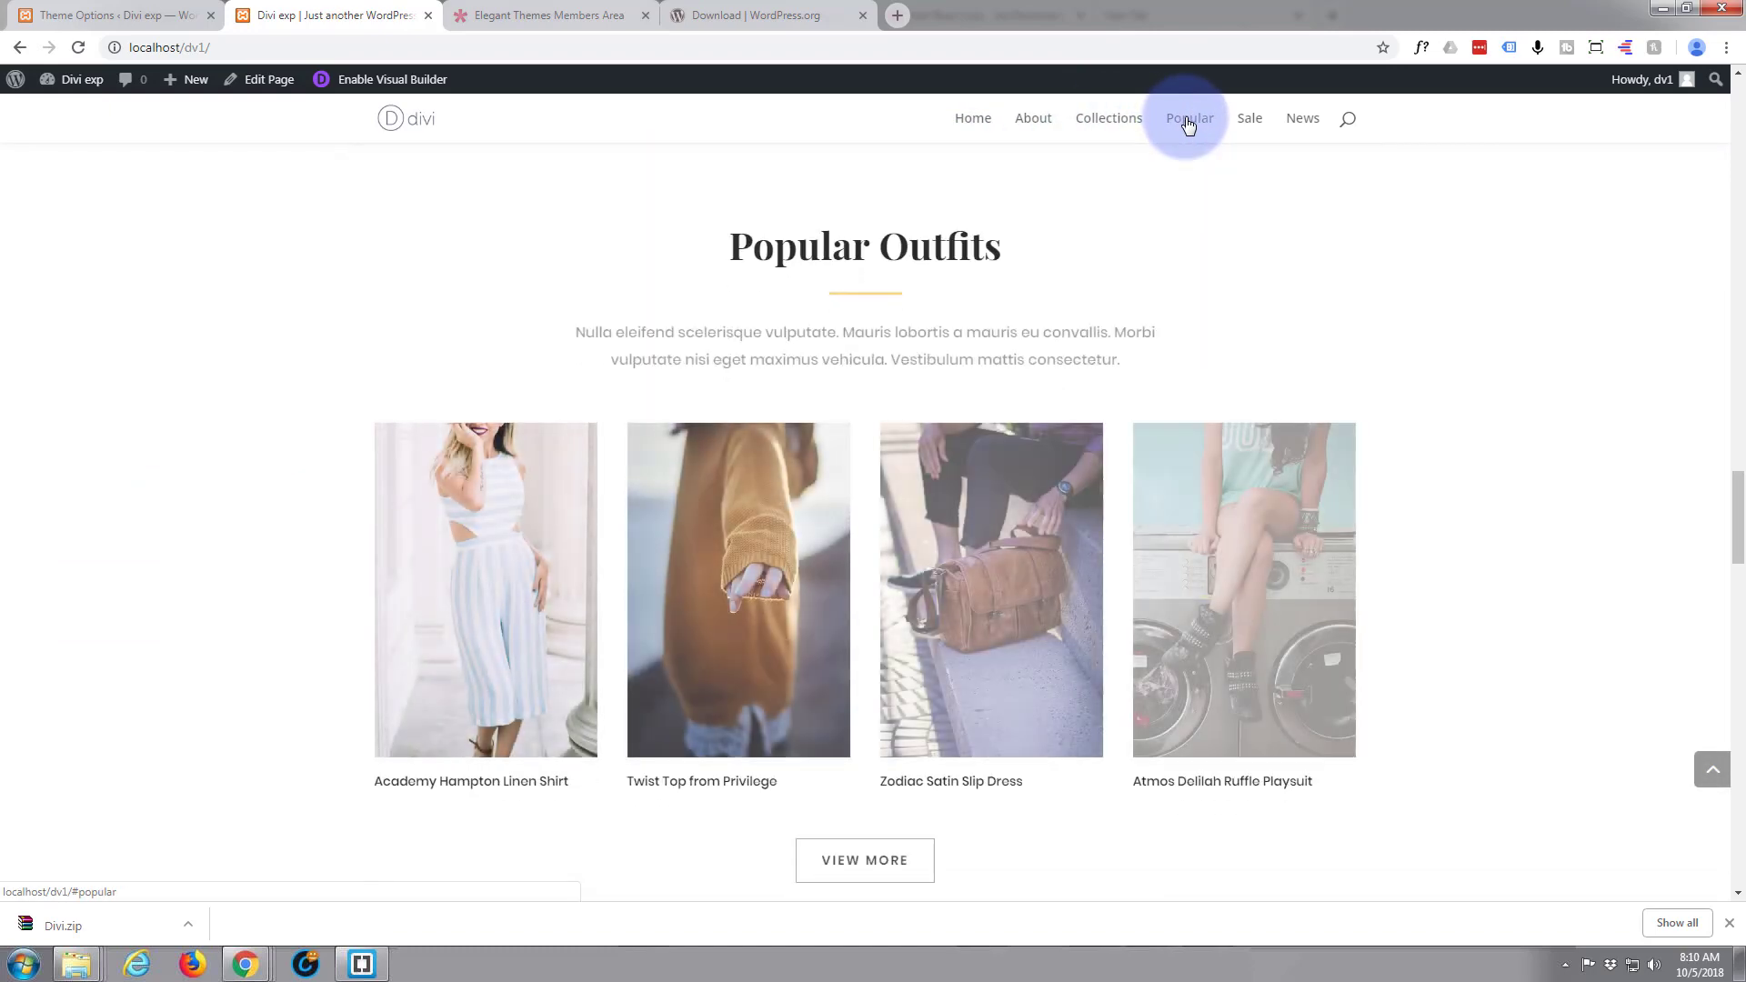
pyautogui.click(1249, 120)
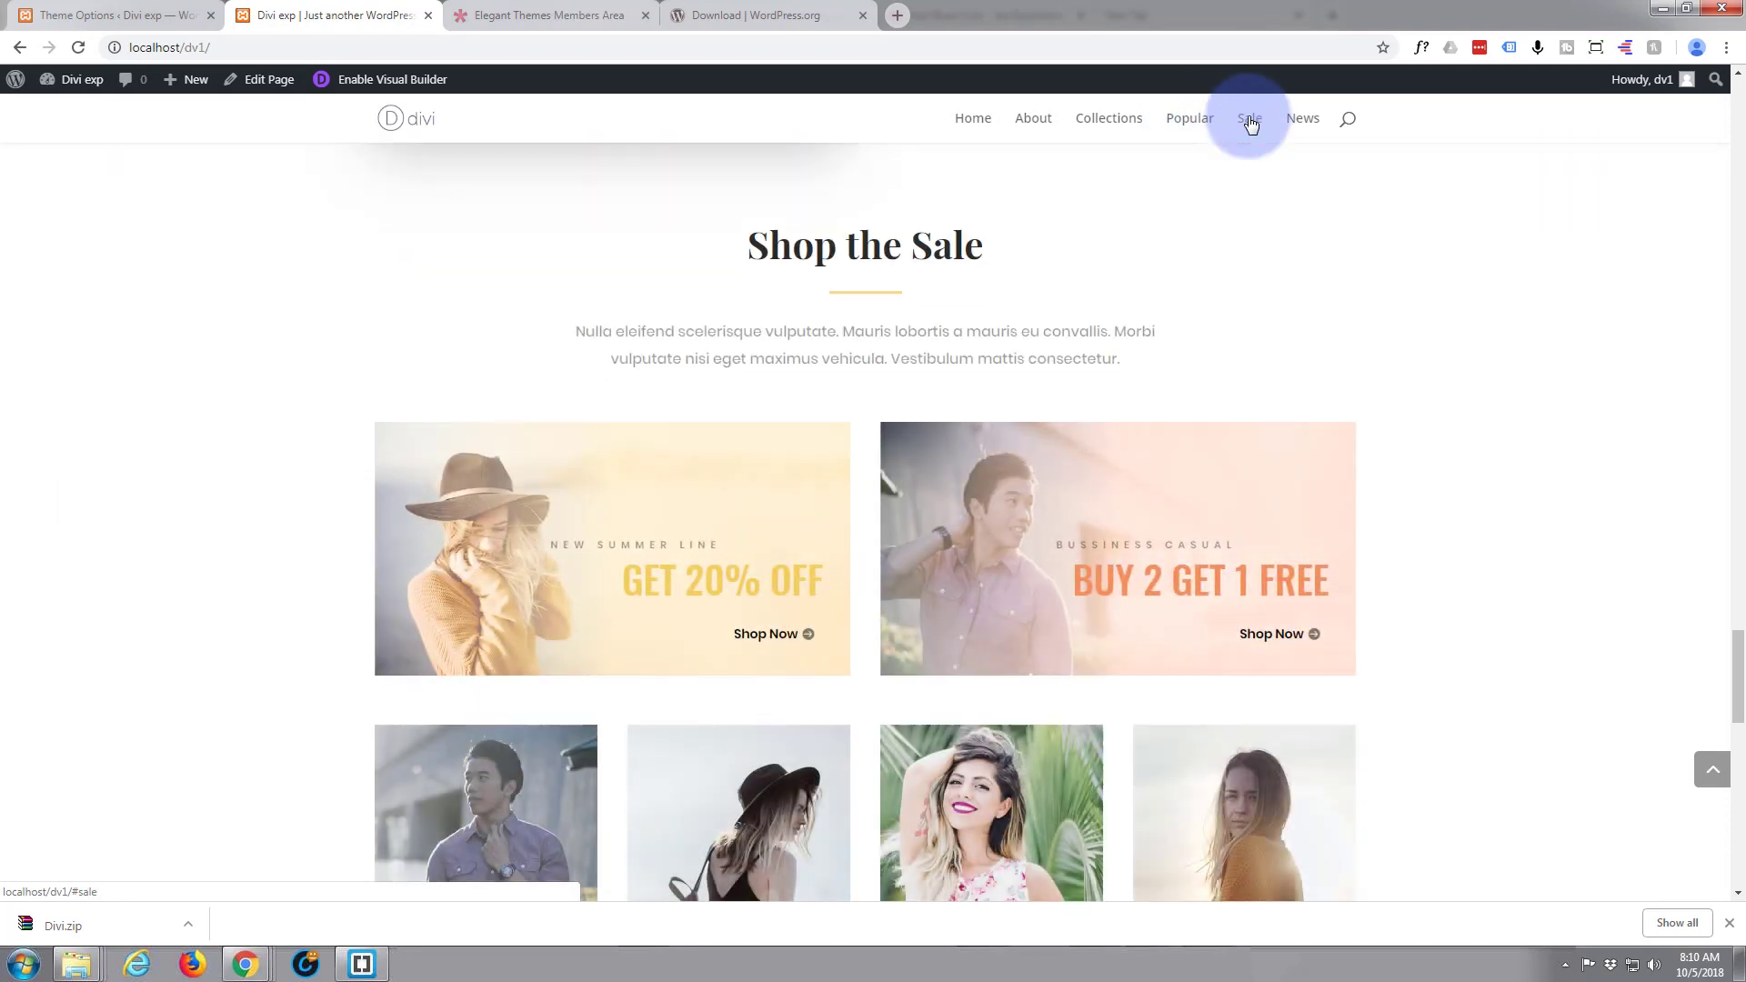
pyautogui.click(1309, 122)
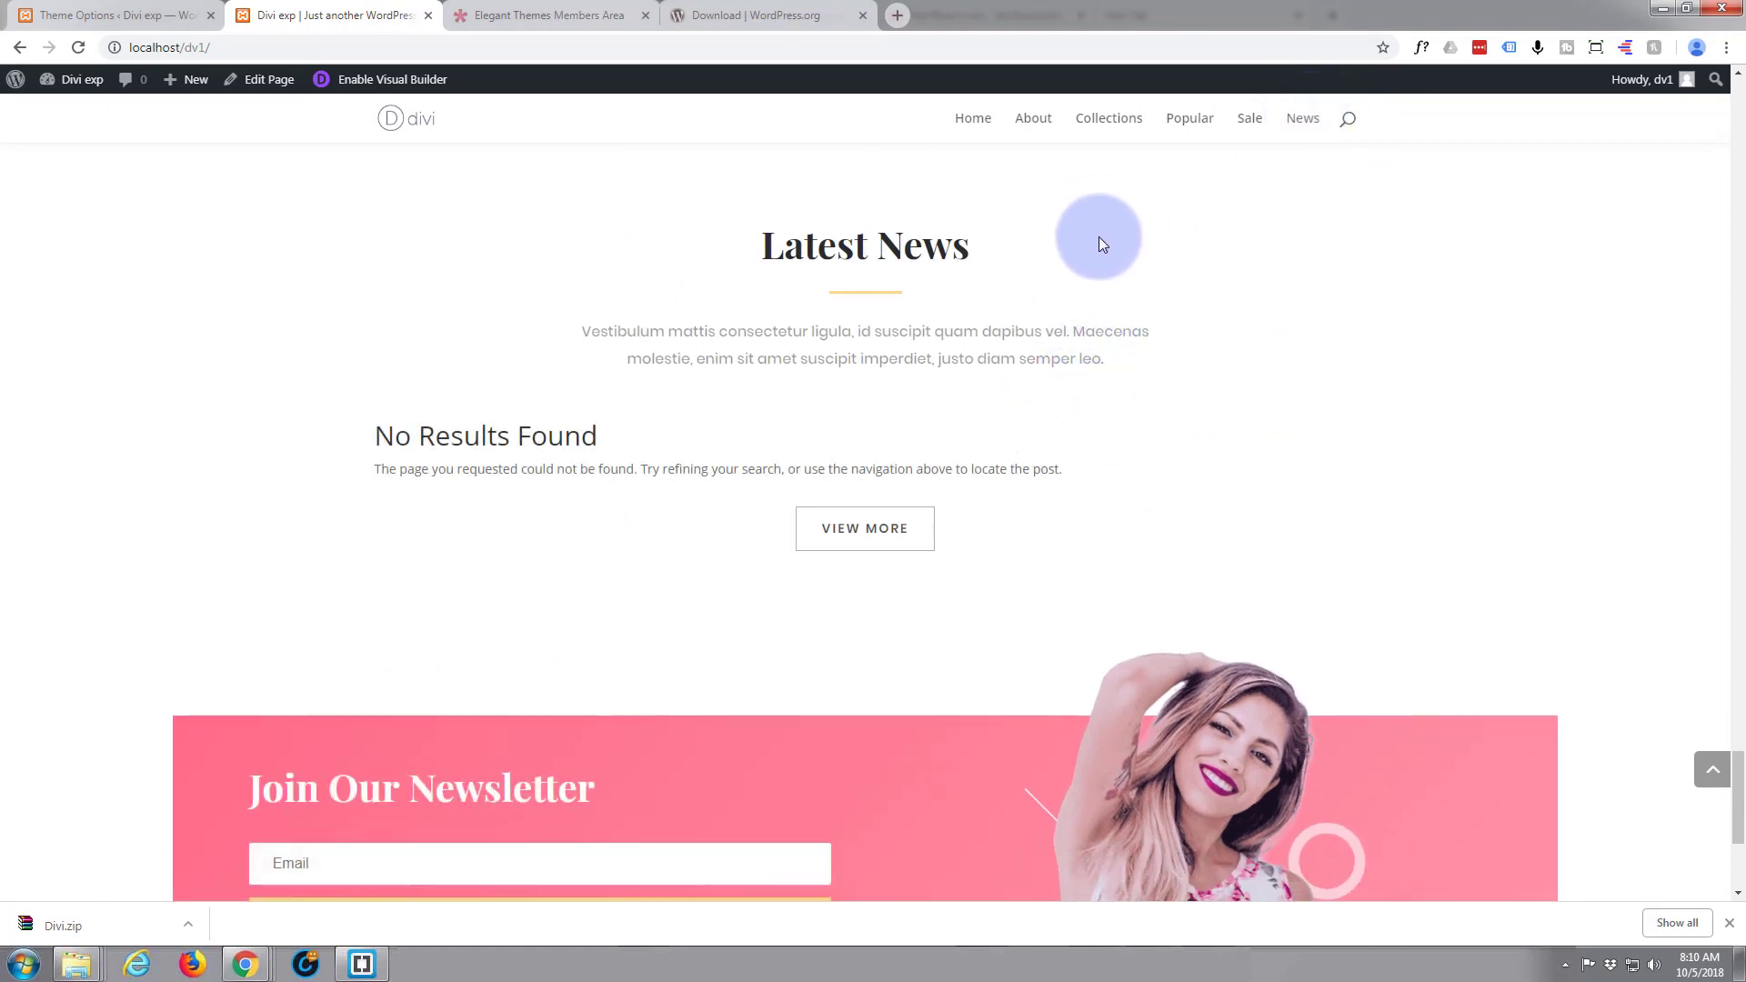
# Test the Home menu link, and the back-to-top button from the News section
pyautogui.click(962, 138)
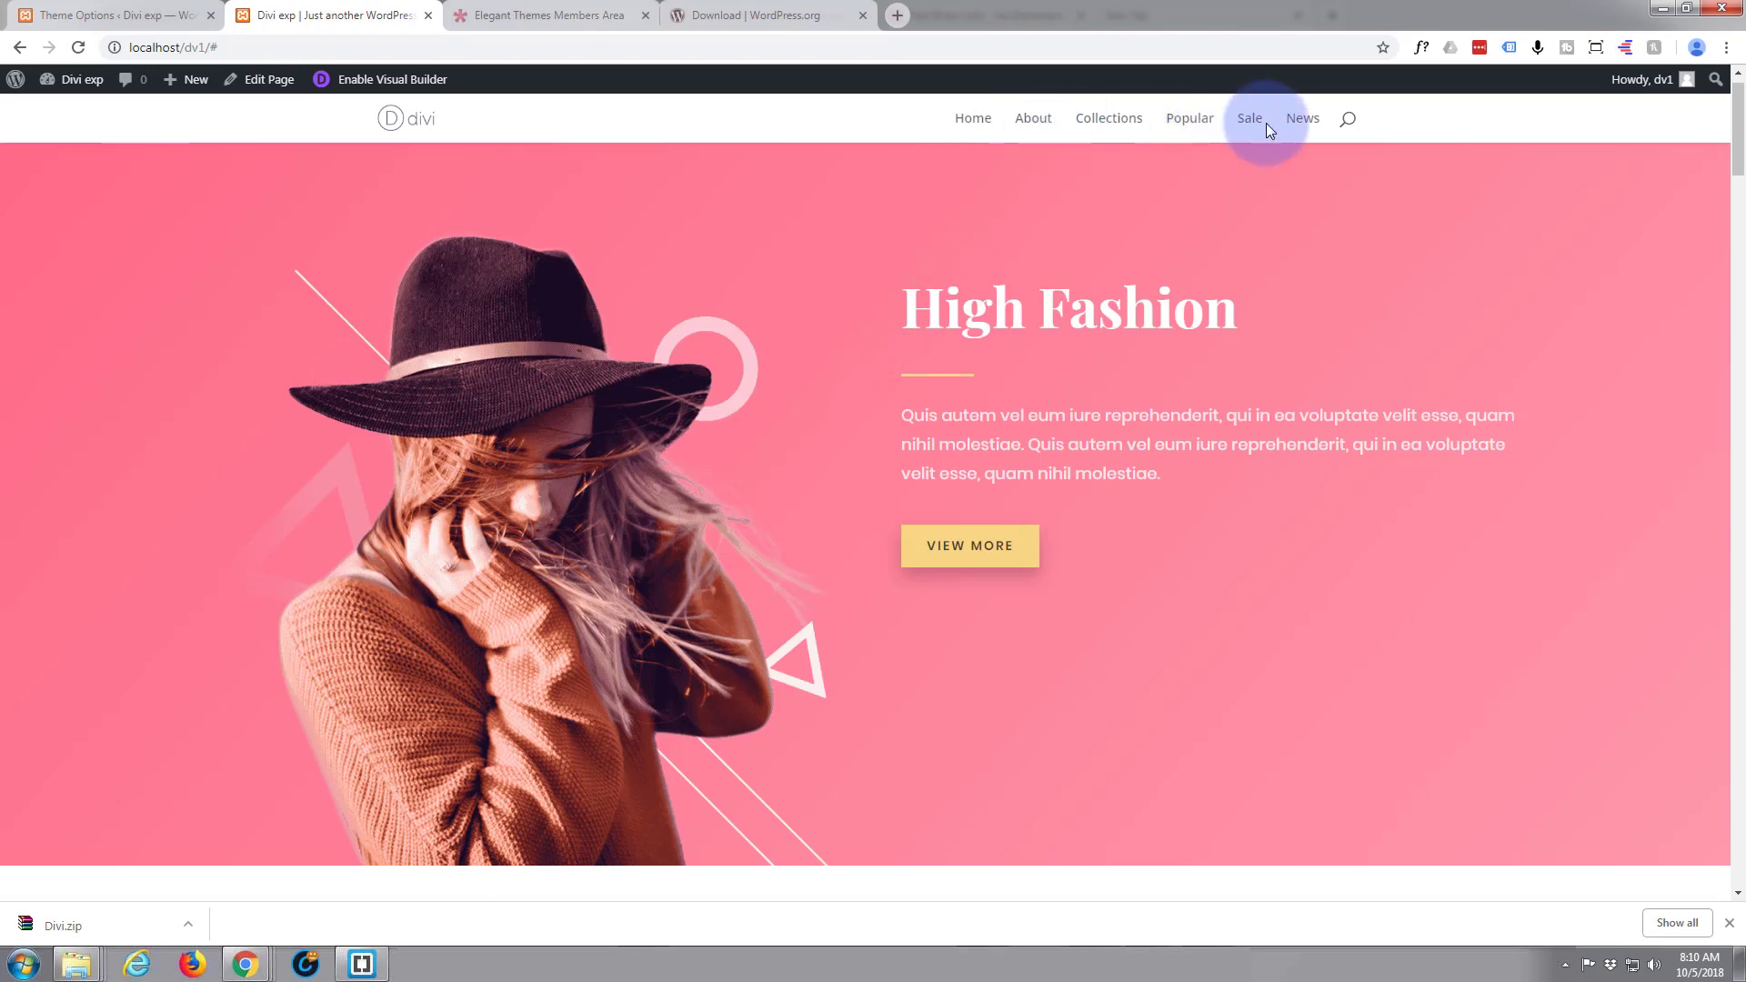
pyautogui.click(1303, 121)
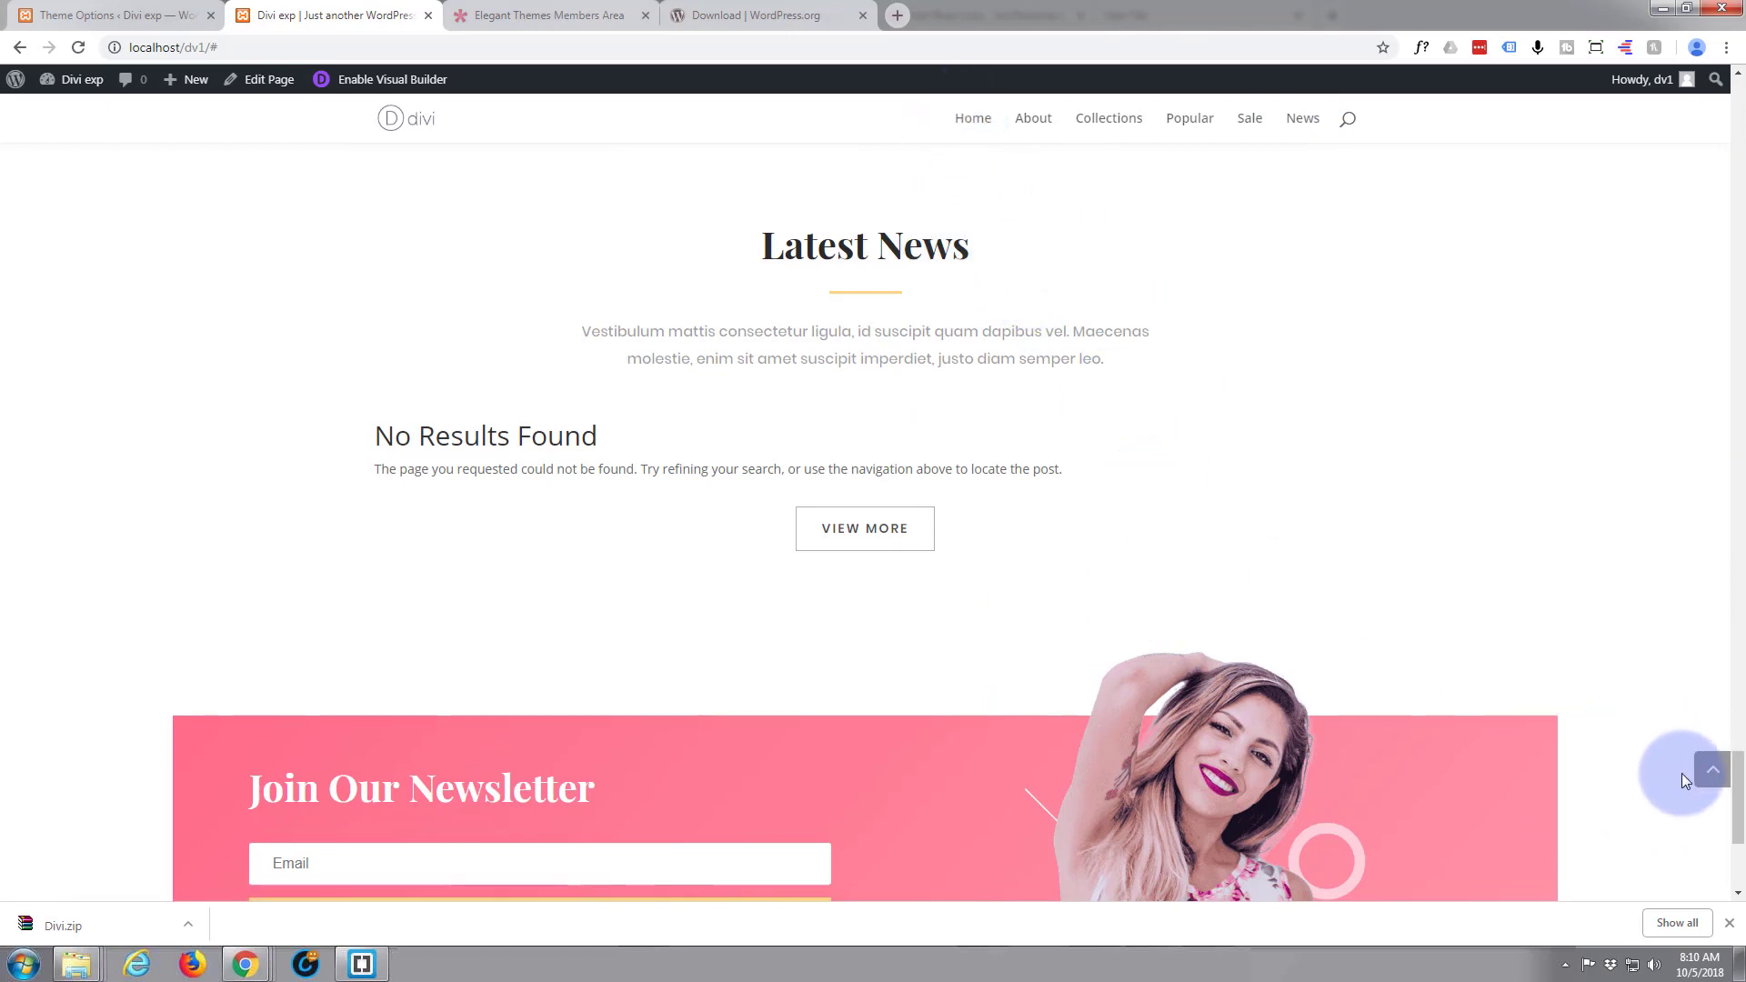
pyautogui.click(1713, 773)
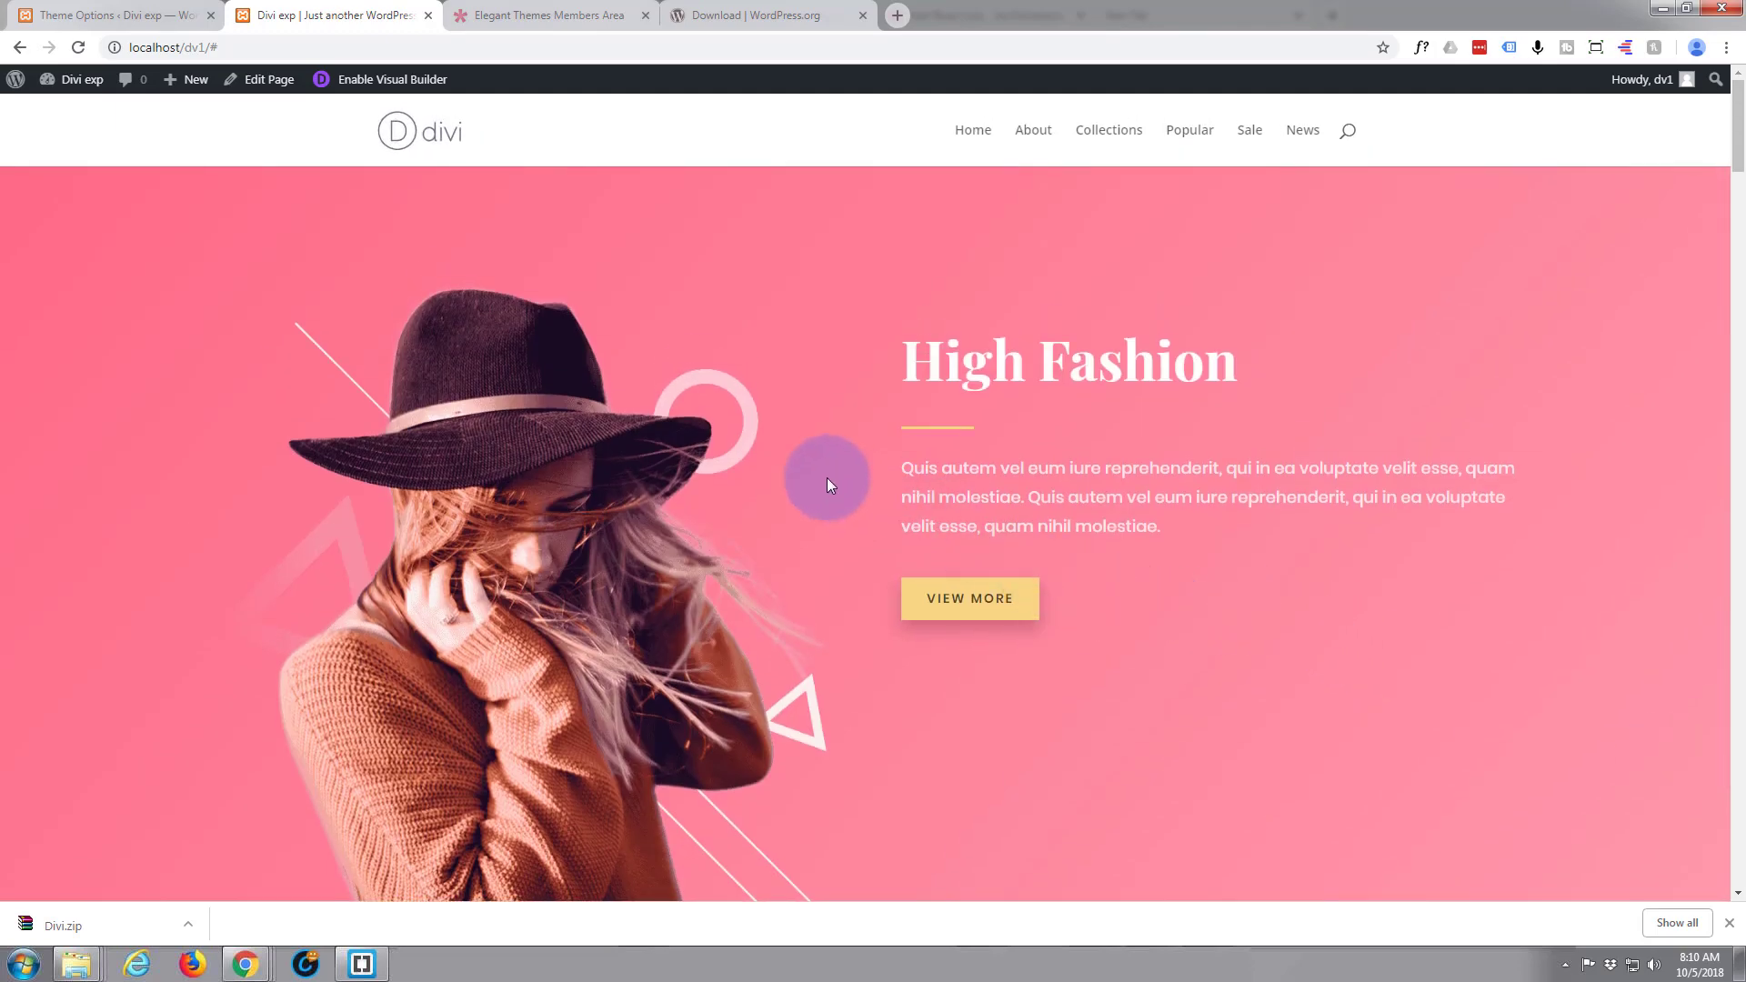
# Run through all the menu's anchor links once more, from About to News and back to Home
pyautogui.click(1037, 134)
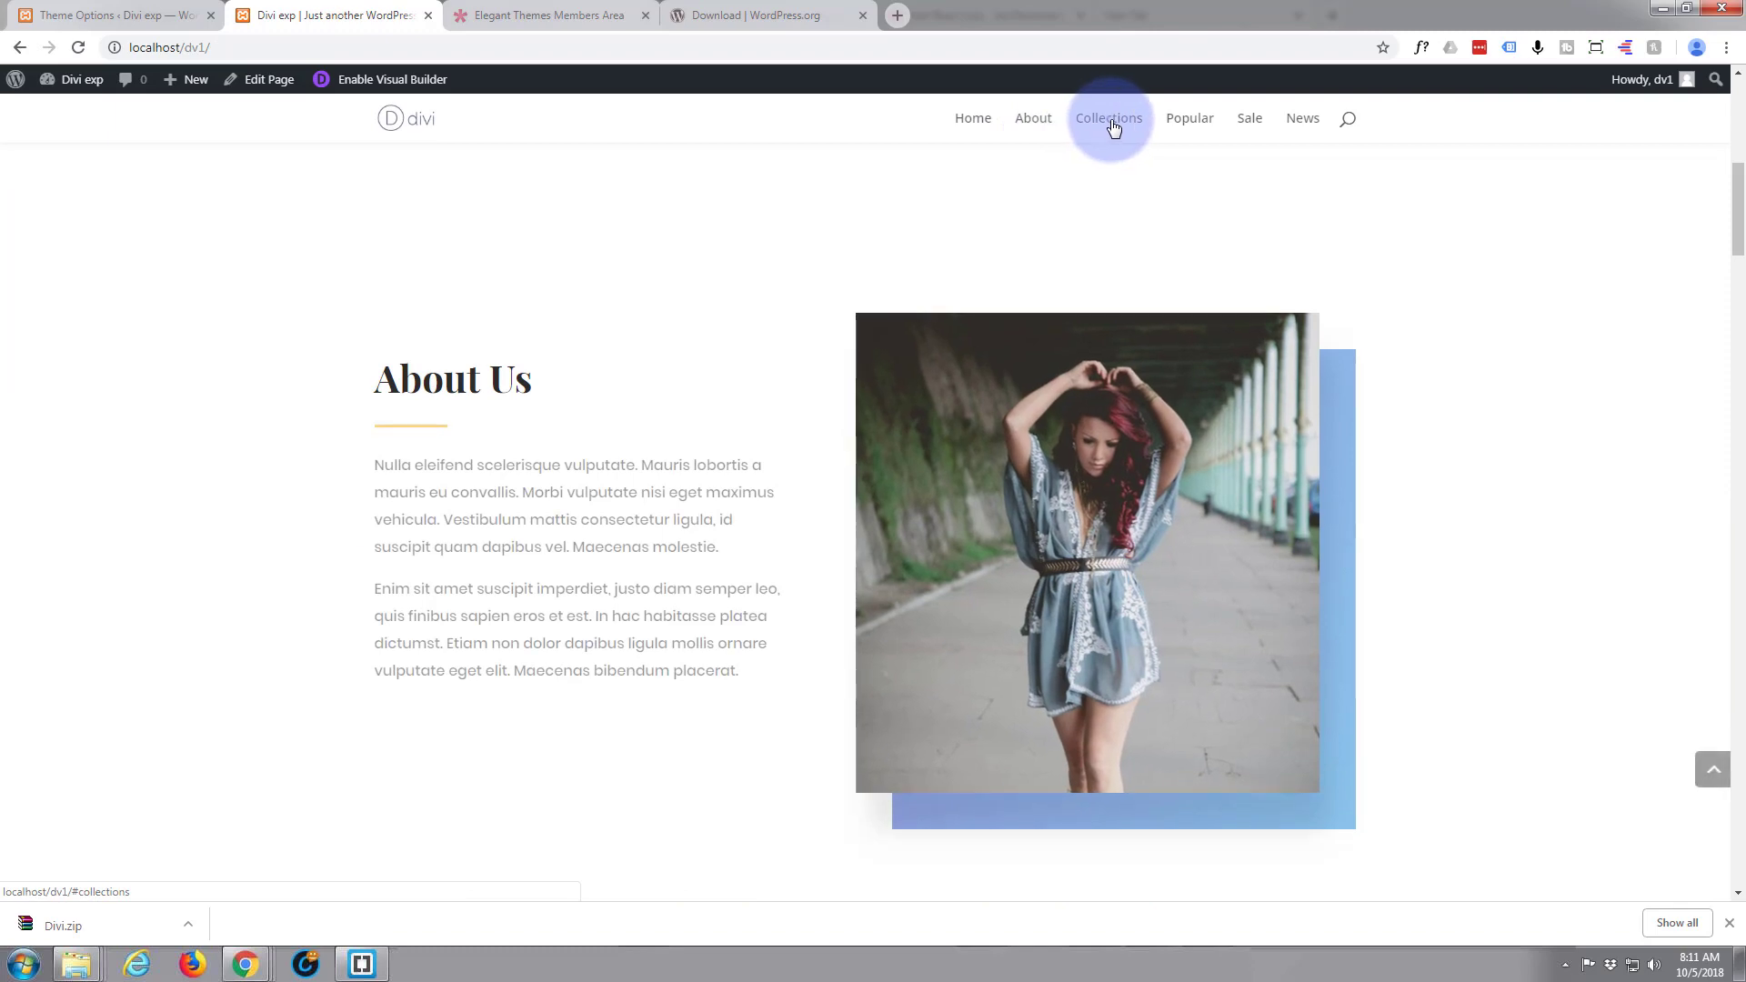
pyautogui.click(1106, 123)
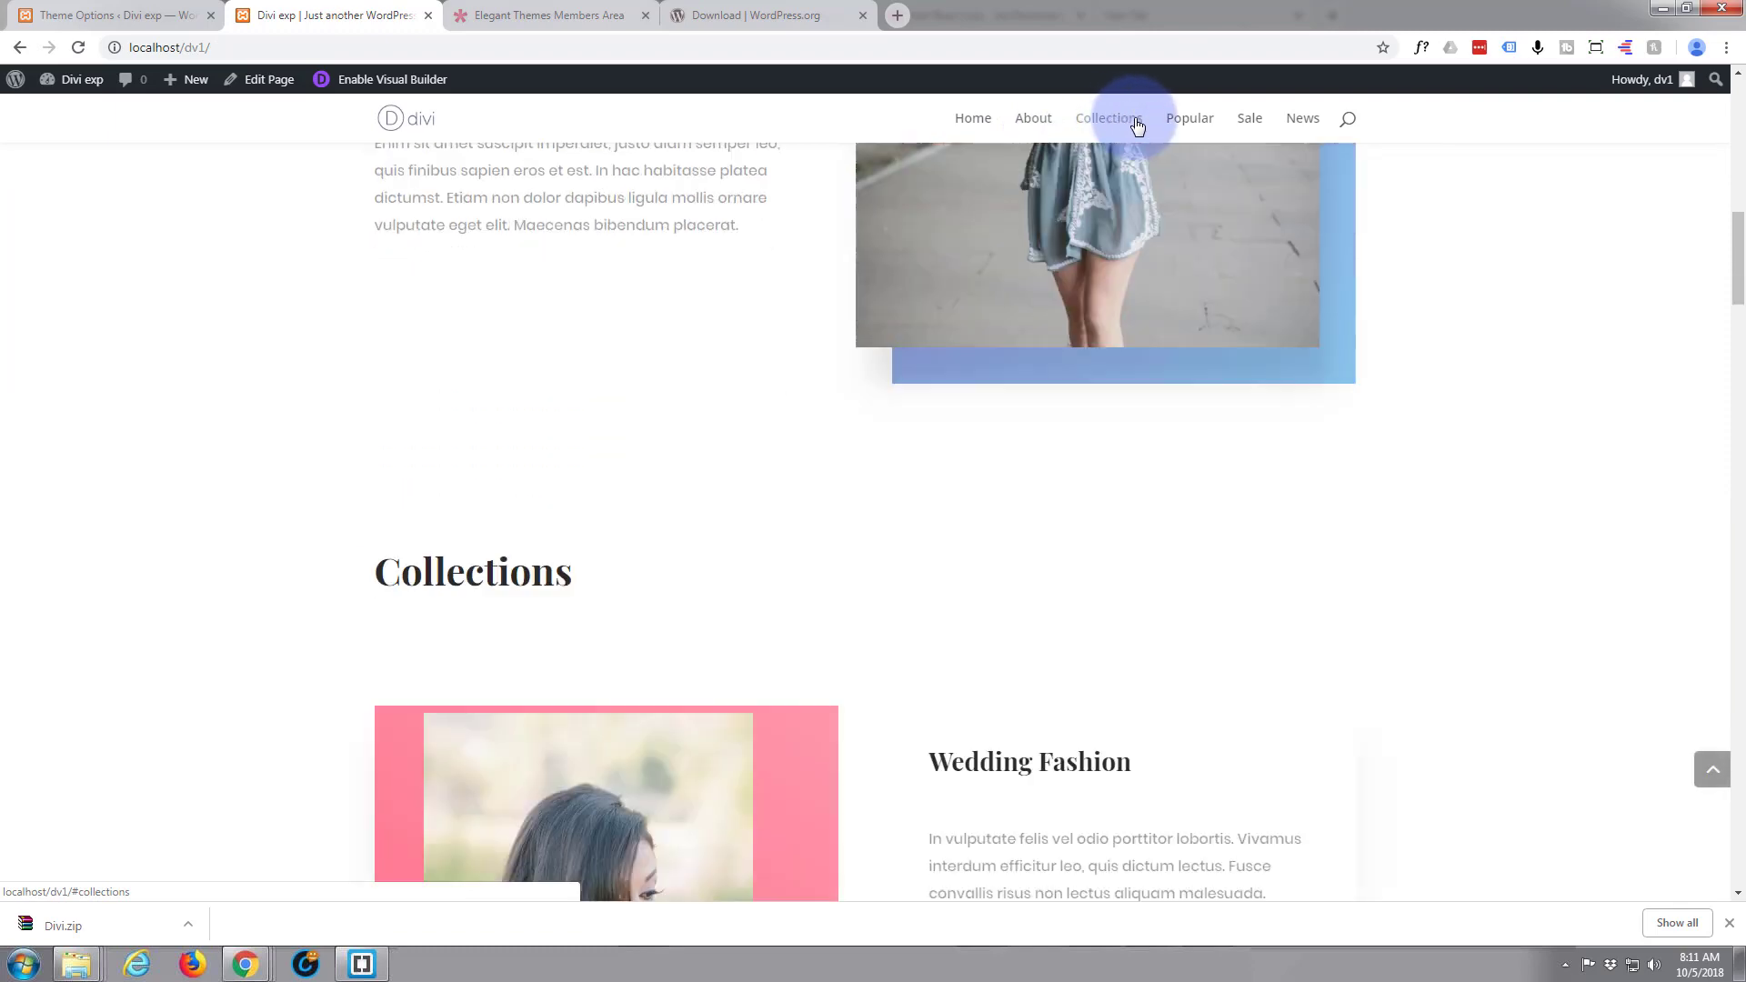
pyautogui.click(1209, 122)
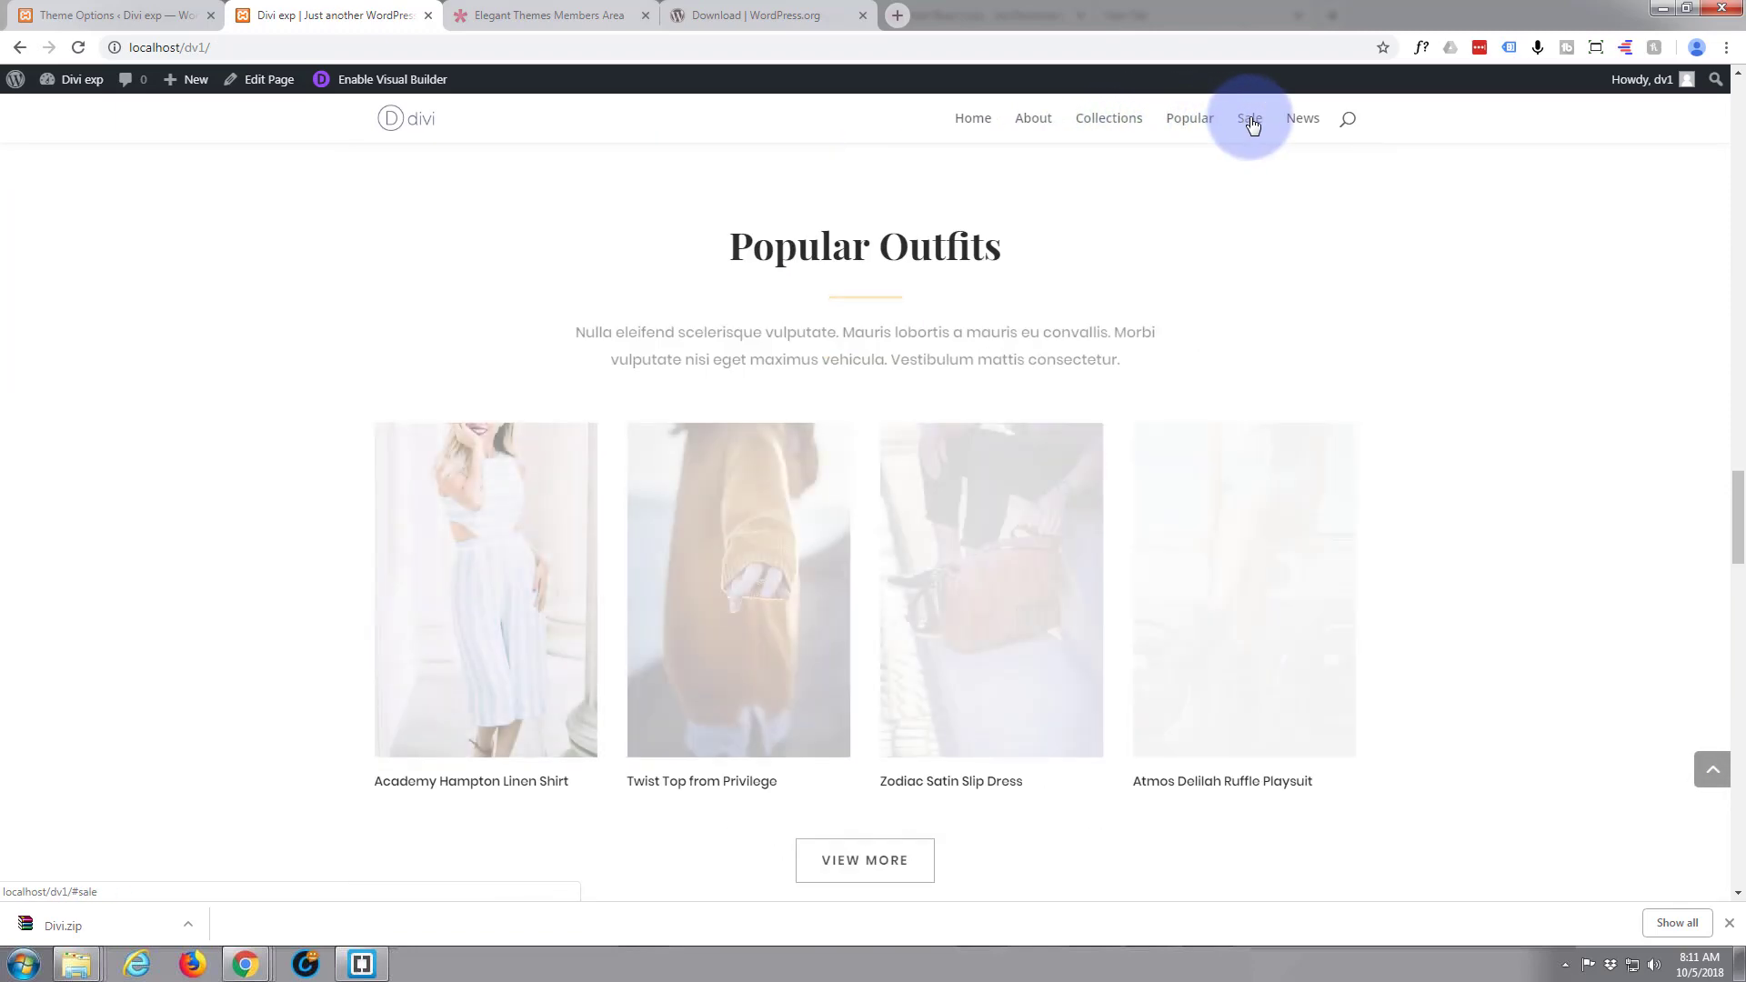
pyautogui.click(1251, 124)
pyautogui.click(1300, 123)
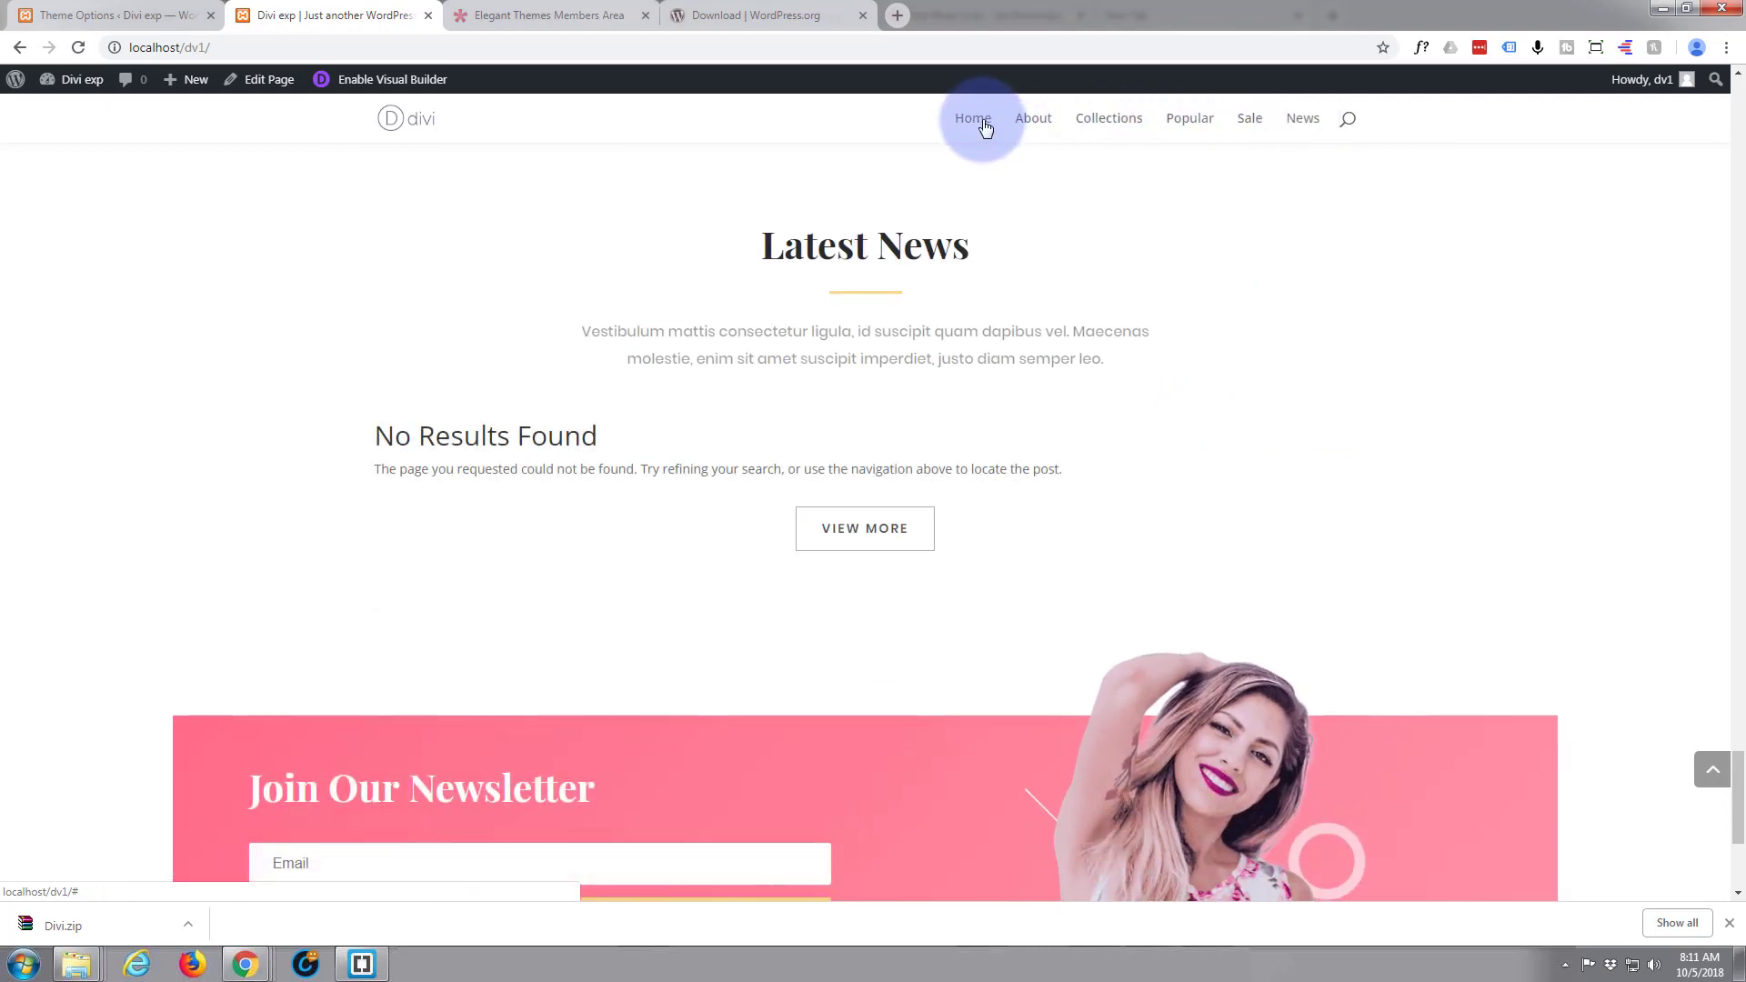
pyautogui.click(973, 120)
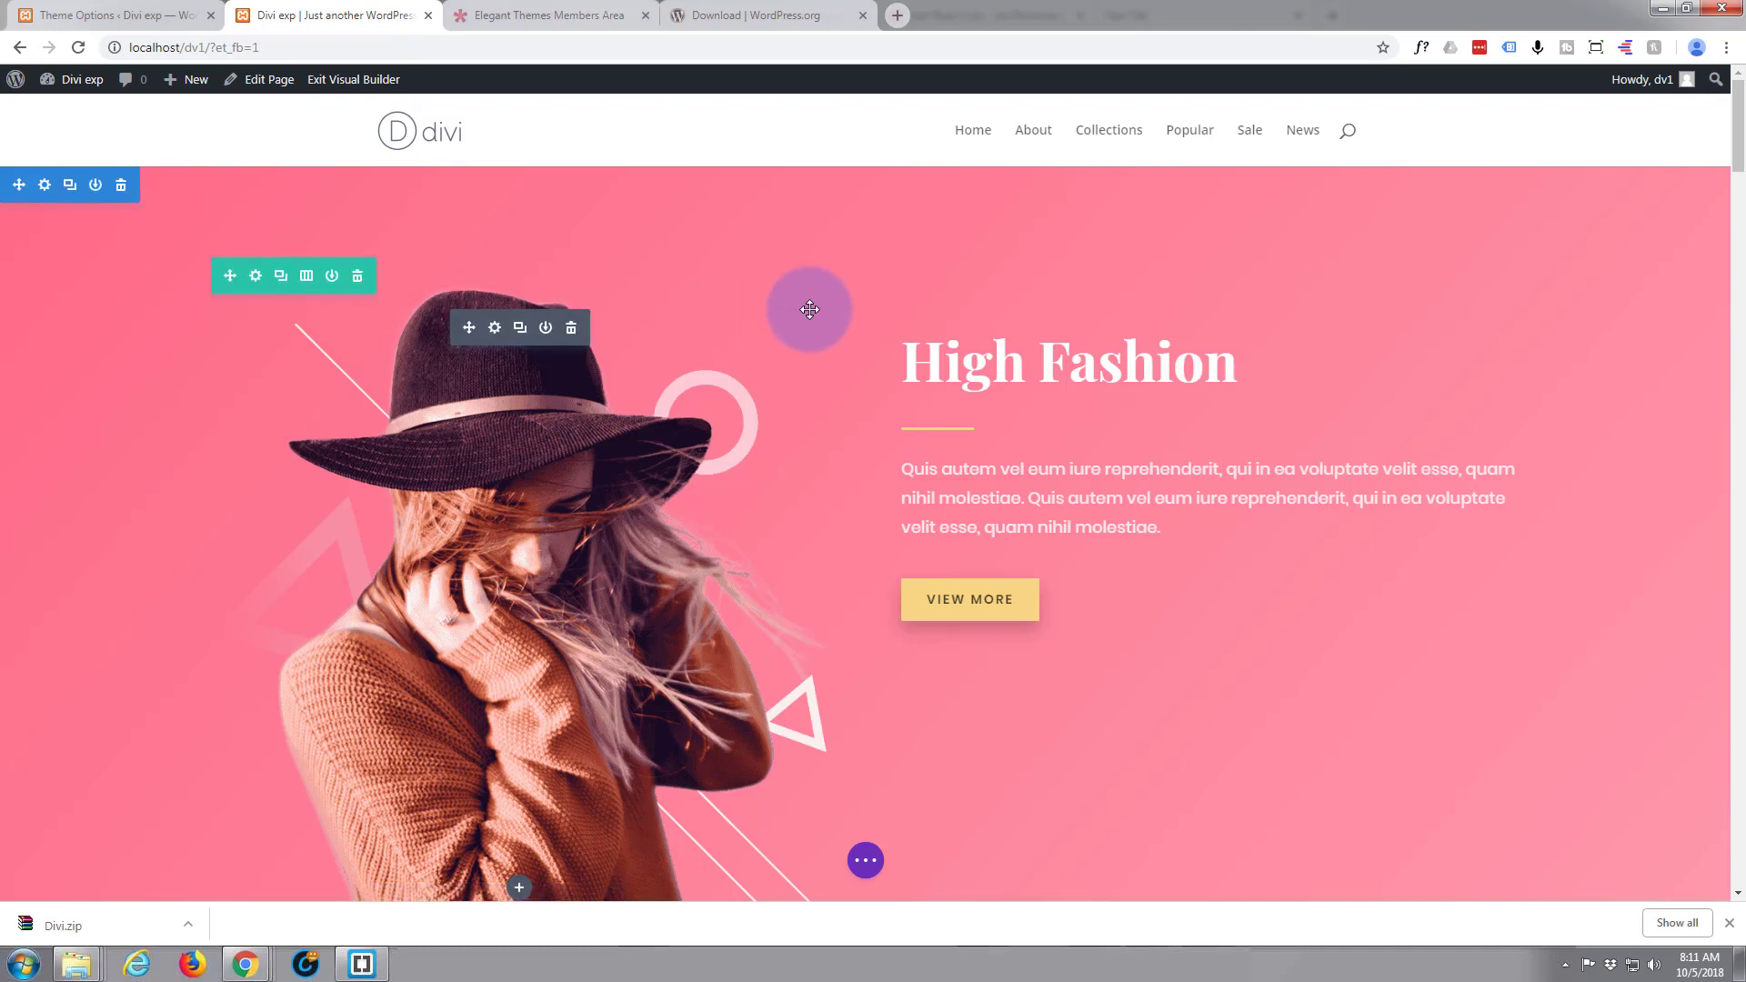
# Replace the hero section's "High Fashion" heading with "Fashion Statement" directly on the page
pyautogui.click(905, 367)
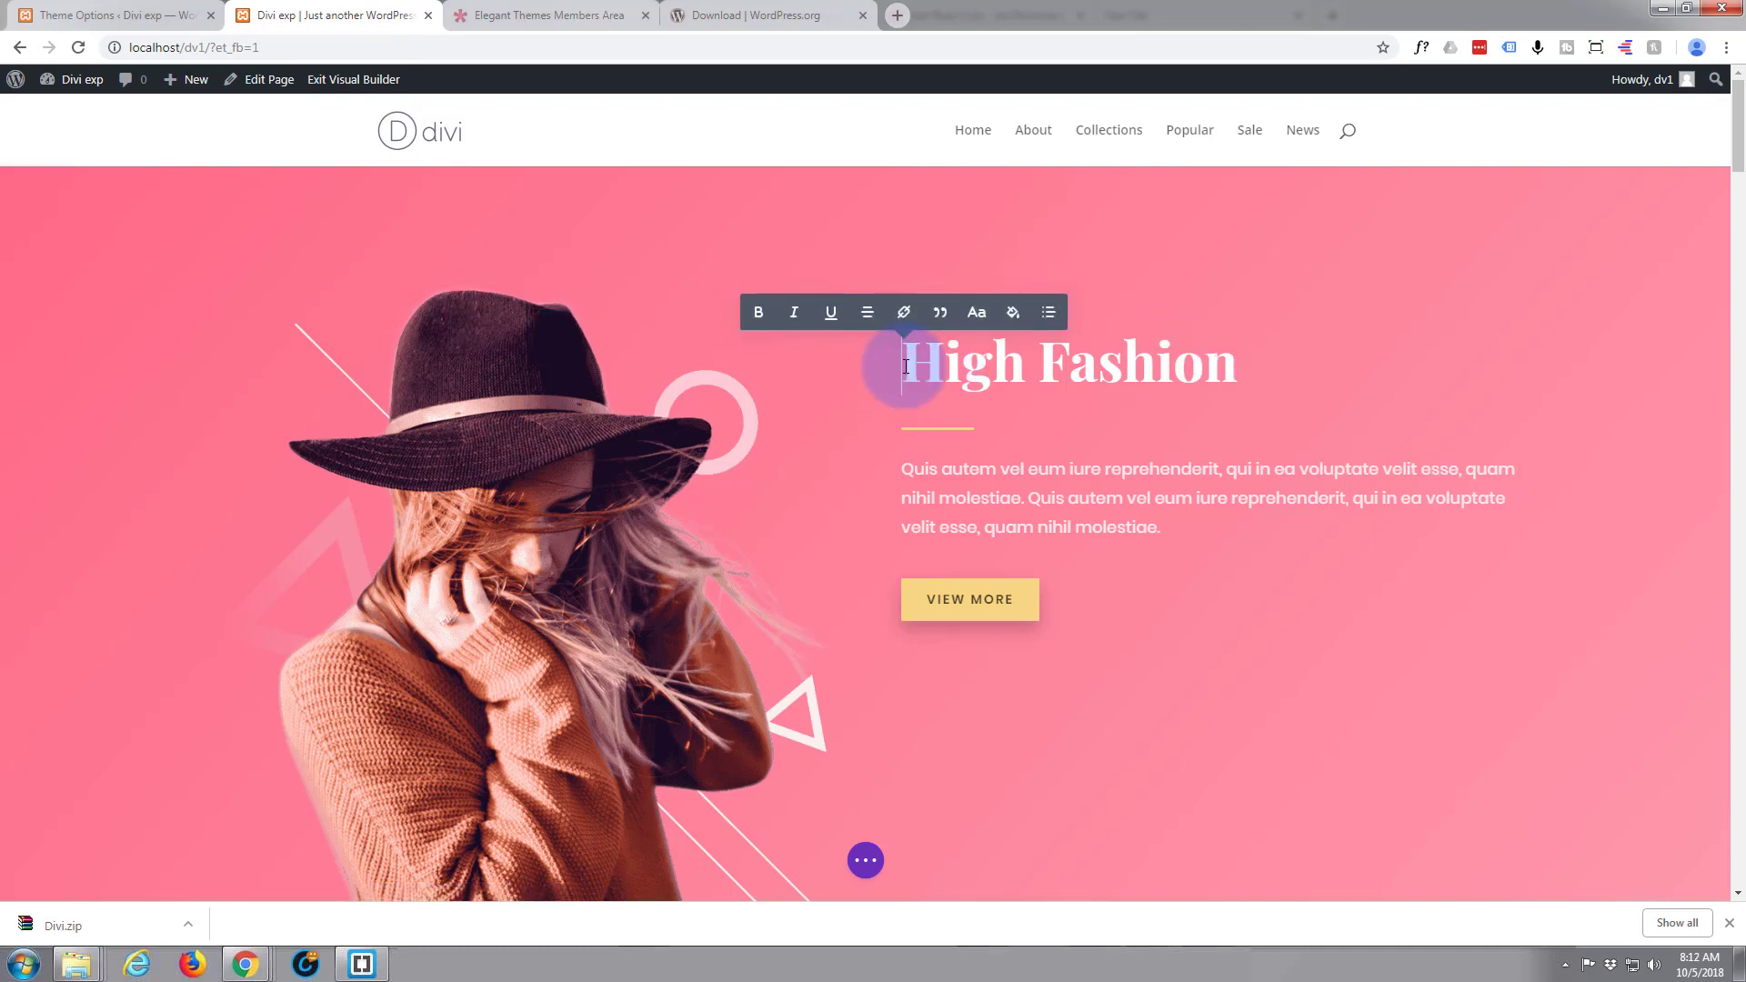
pyautogui.press('Delete')
pyautogui.press('Delete')
pyautogui.press('Delete')
pyautogui.press('Delete')
pyautogui.press('Delete')
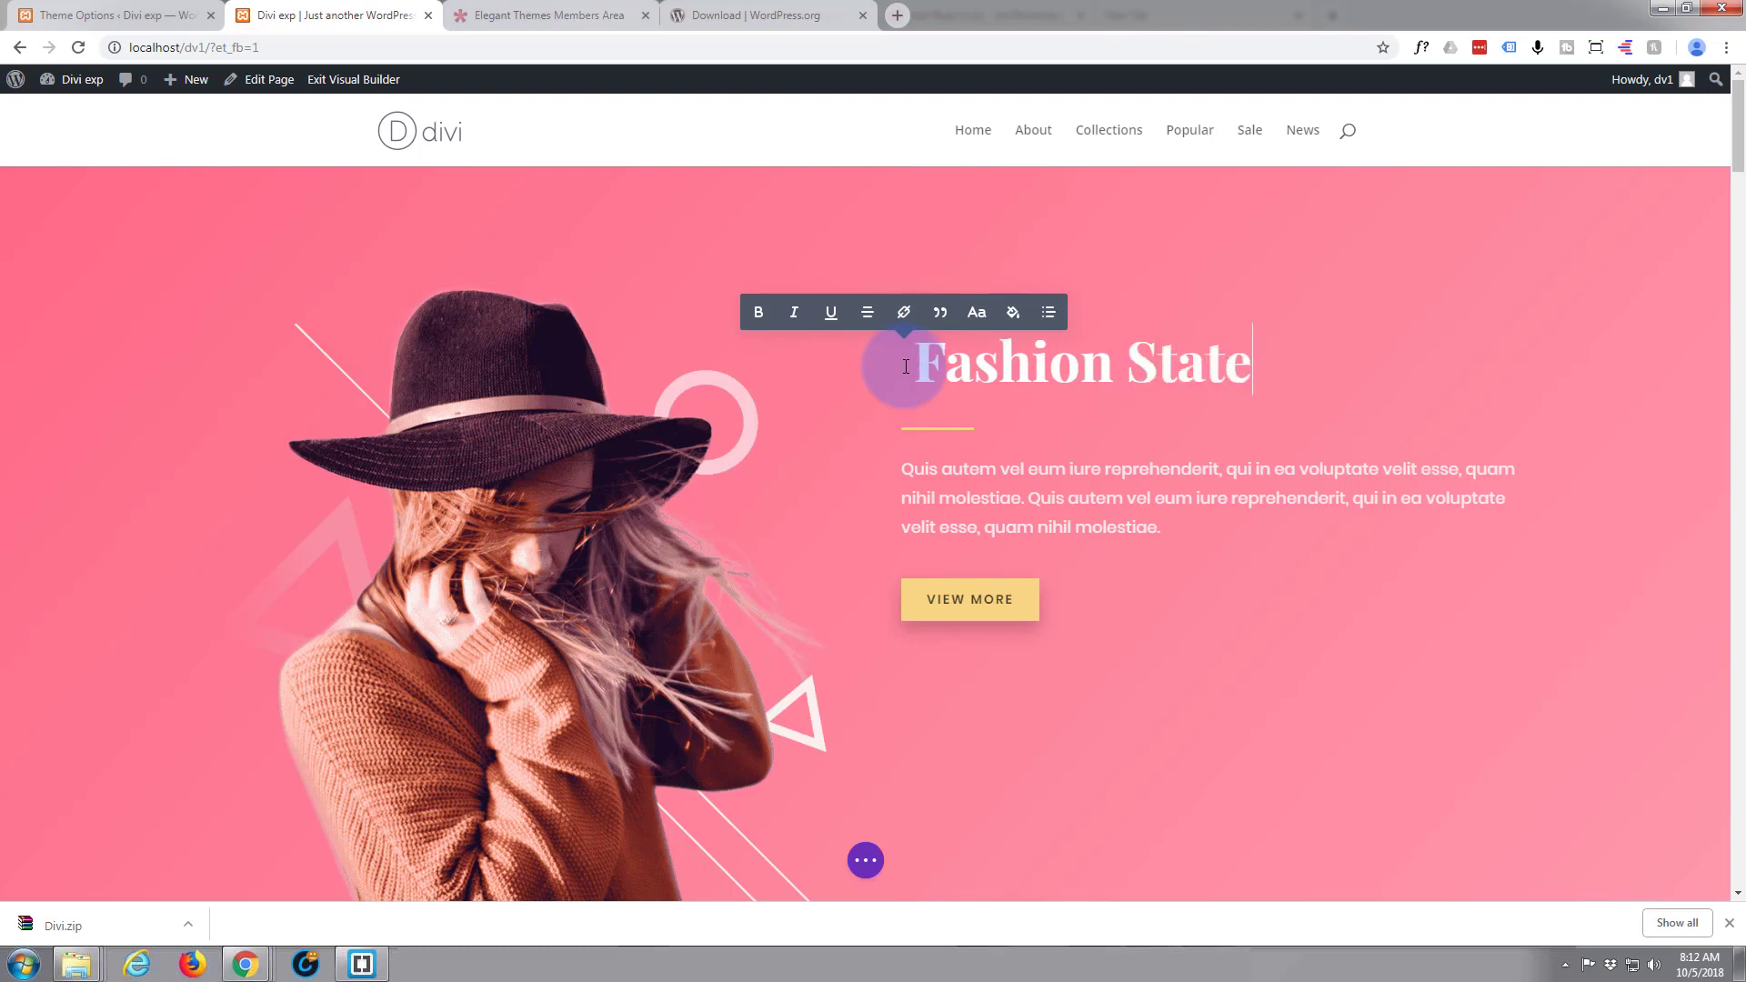
pyautogui.write('ent')
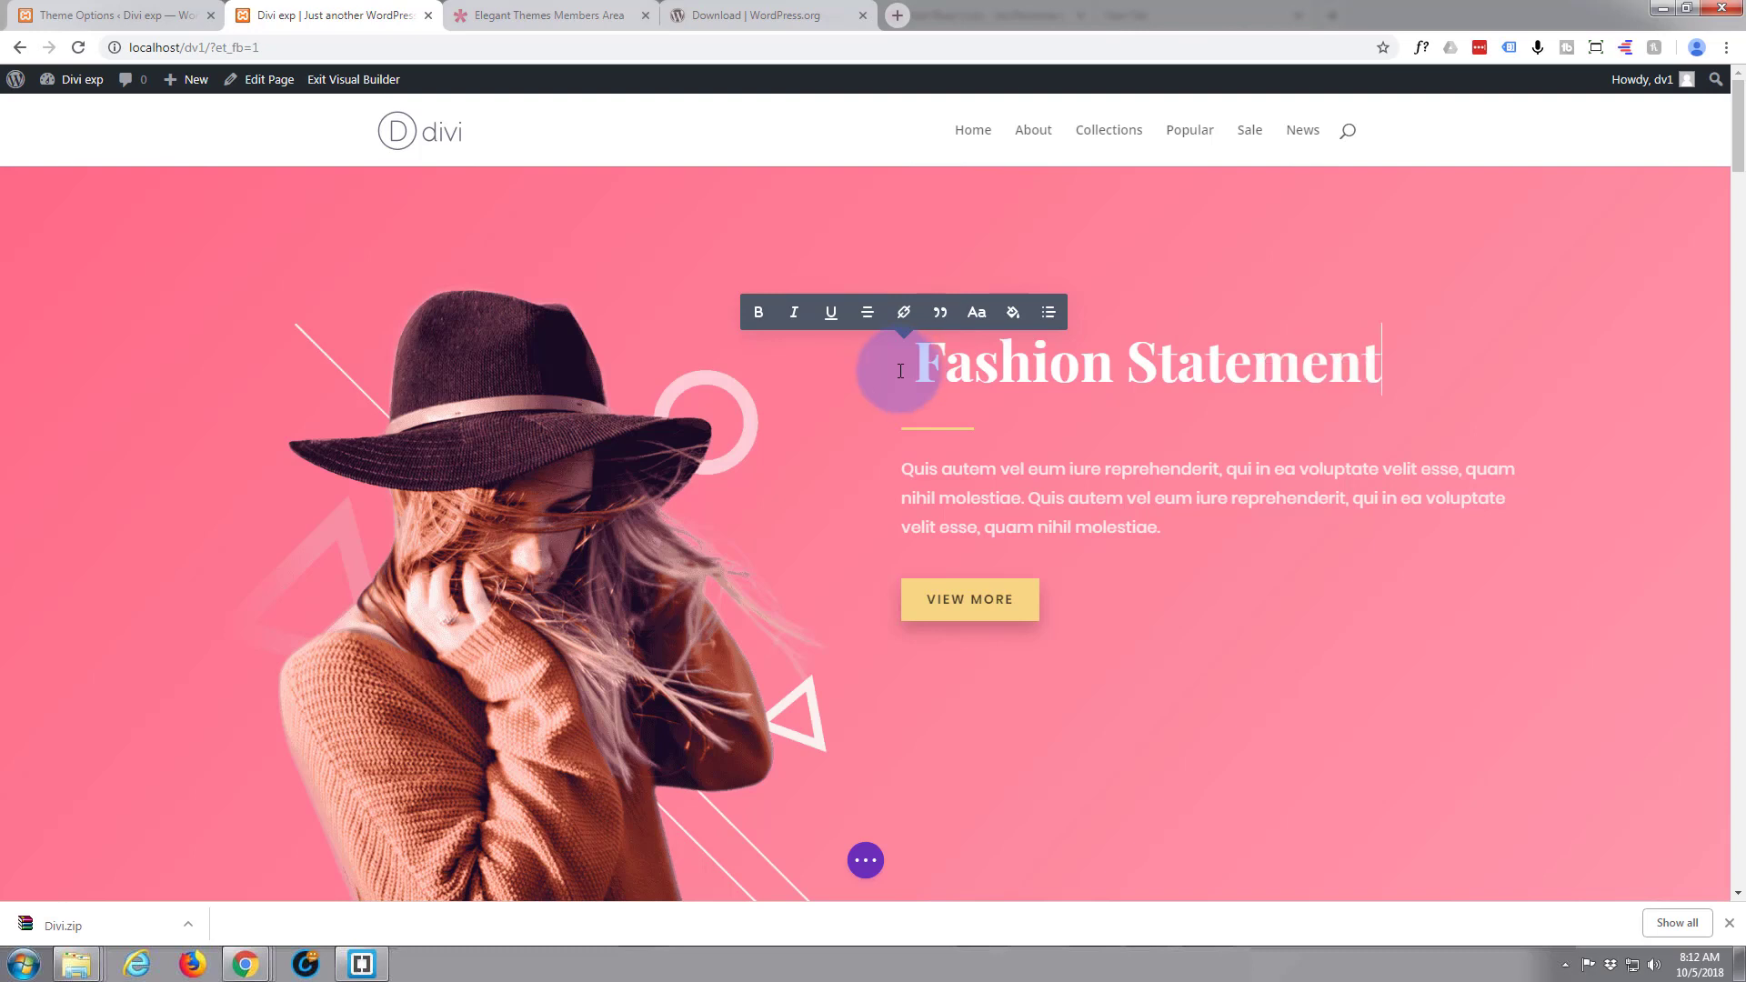
# Insert "Our" at the start of the hero paragraph, select the whole paragraph, and exit Visual Builder without saving
pyautogui.click(944, 482)
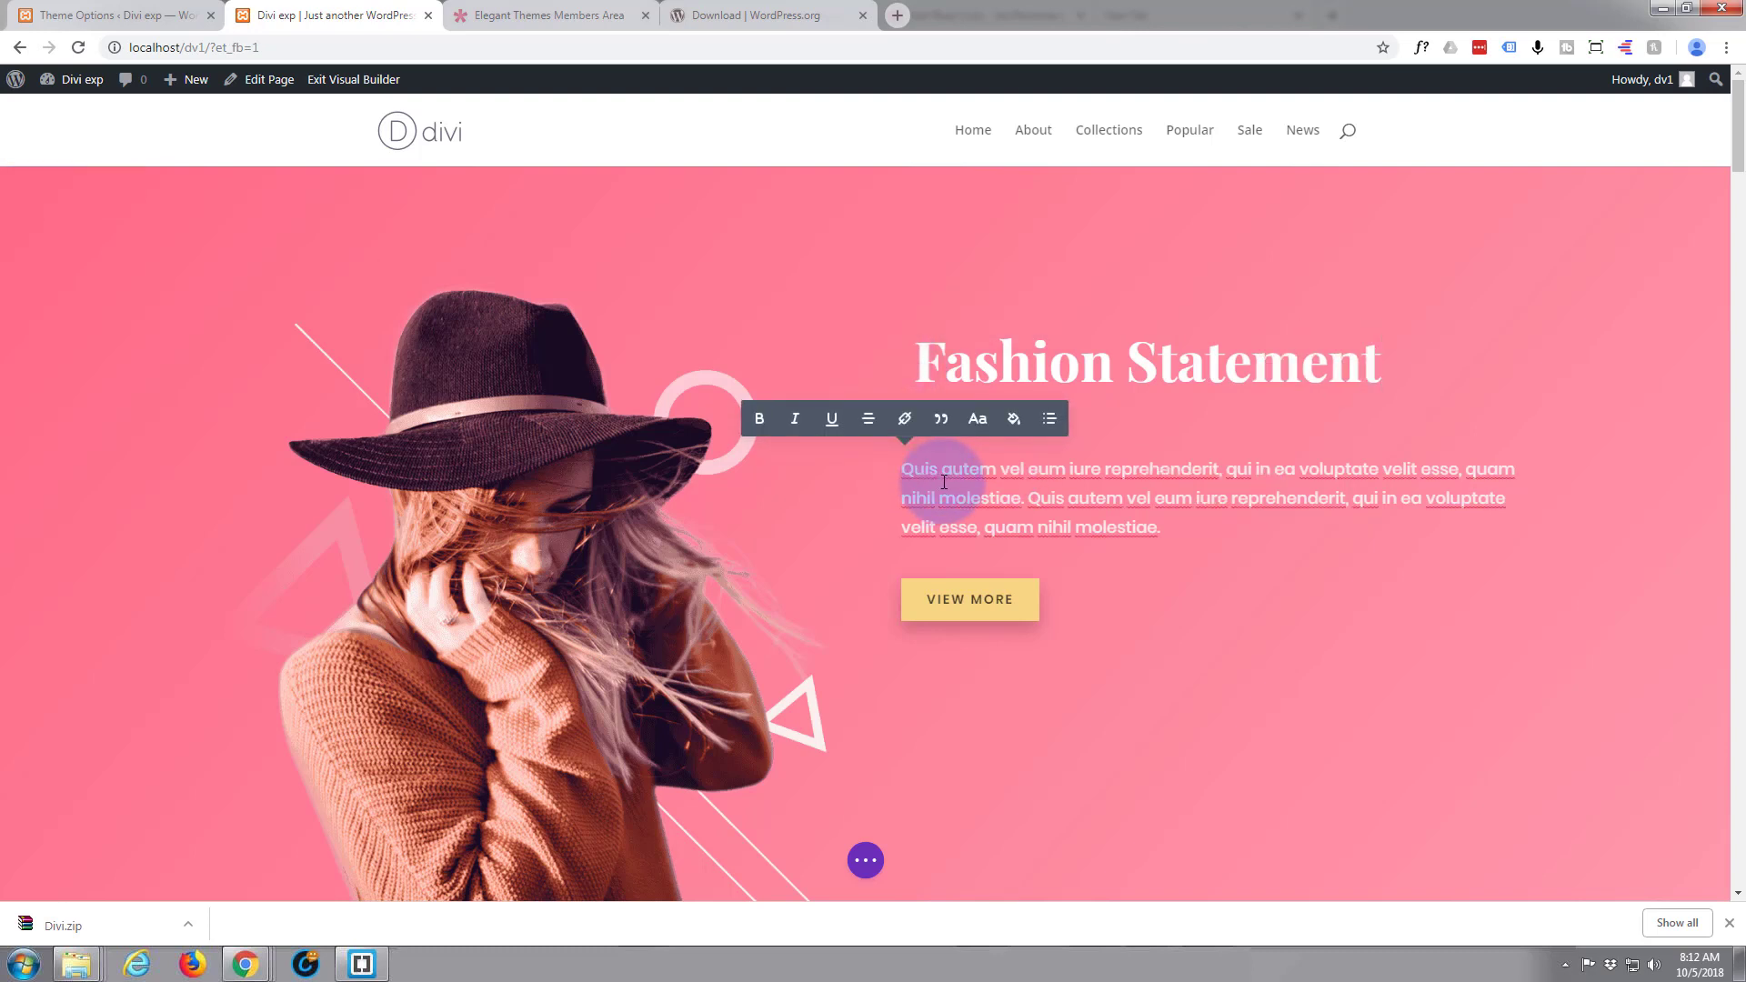
pyautogui.write('Our')
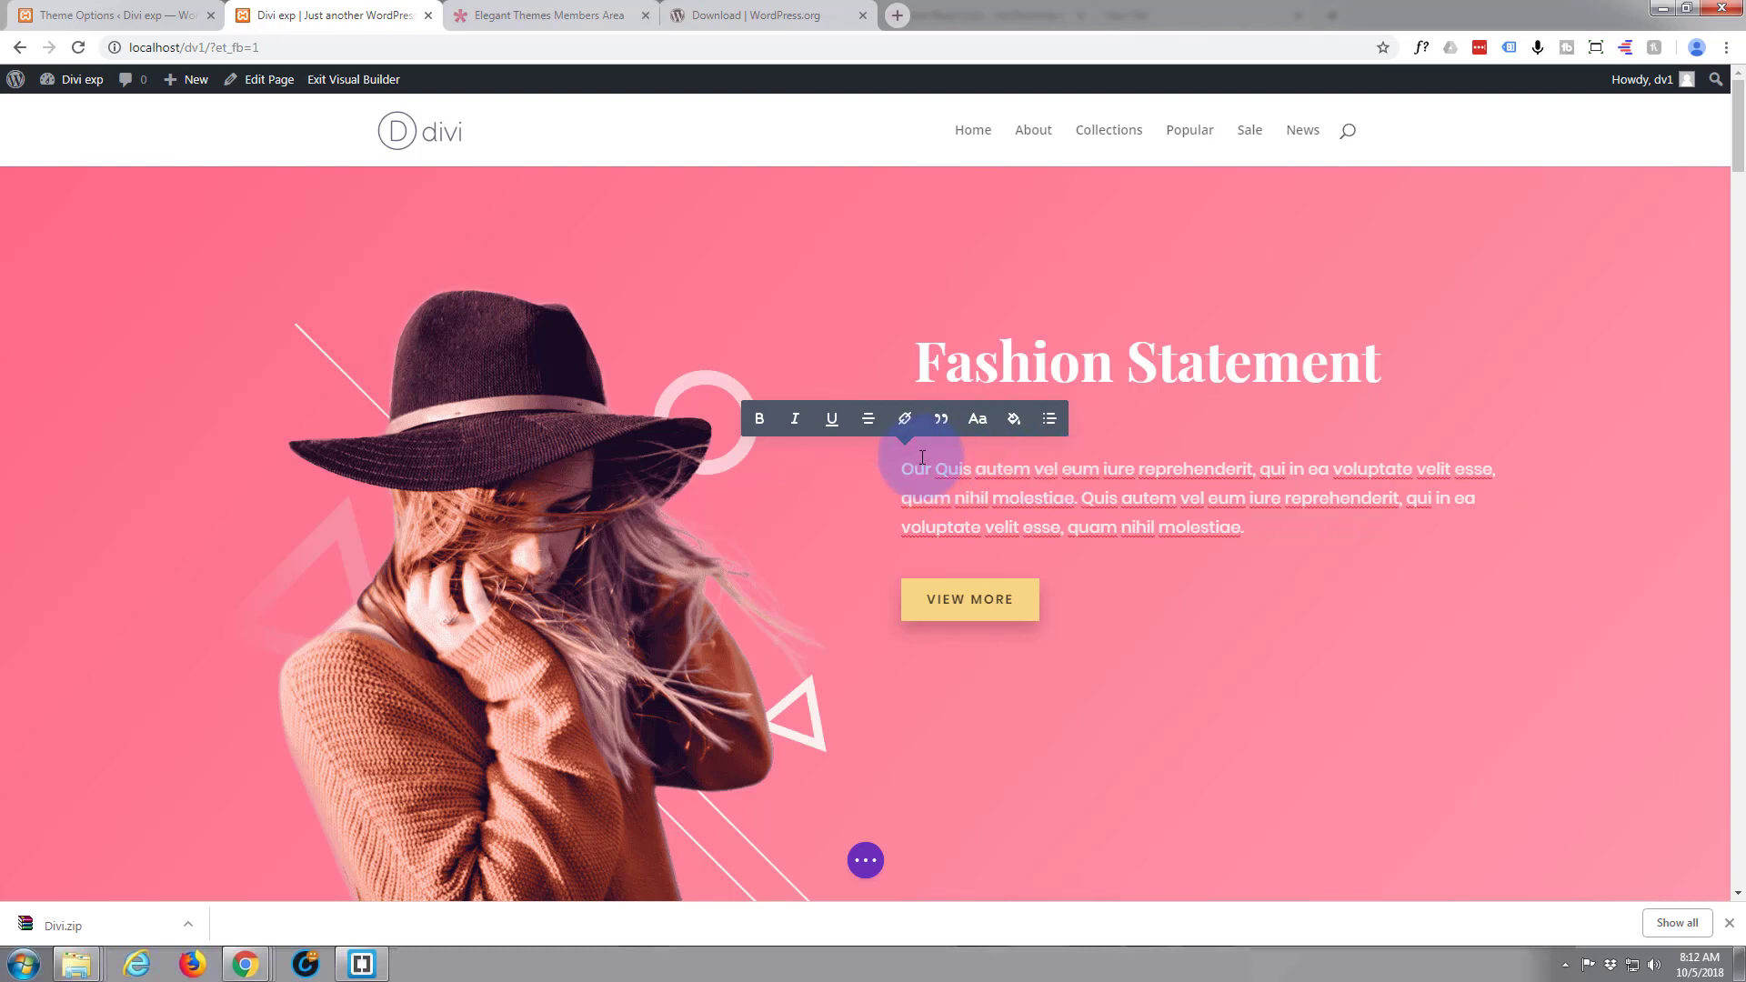
pyautogui.moveTo(897, 474); pyautogui.dragTo(1232, 542)
pyautogui.hotkey('ctrl', 'c')
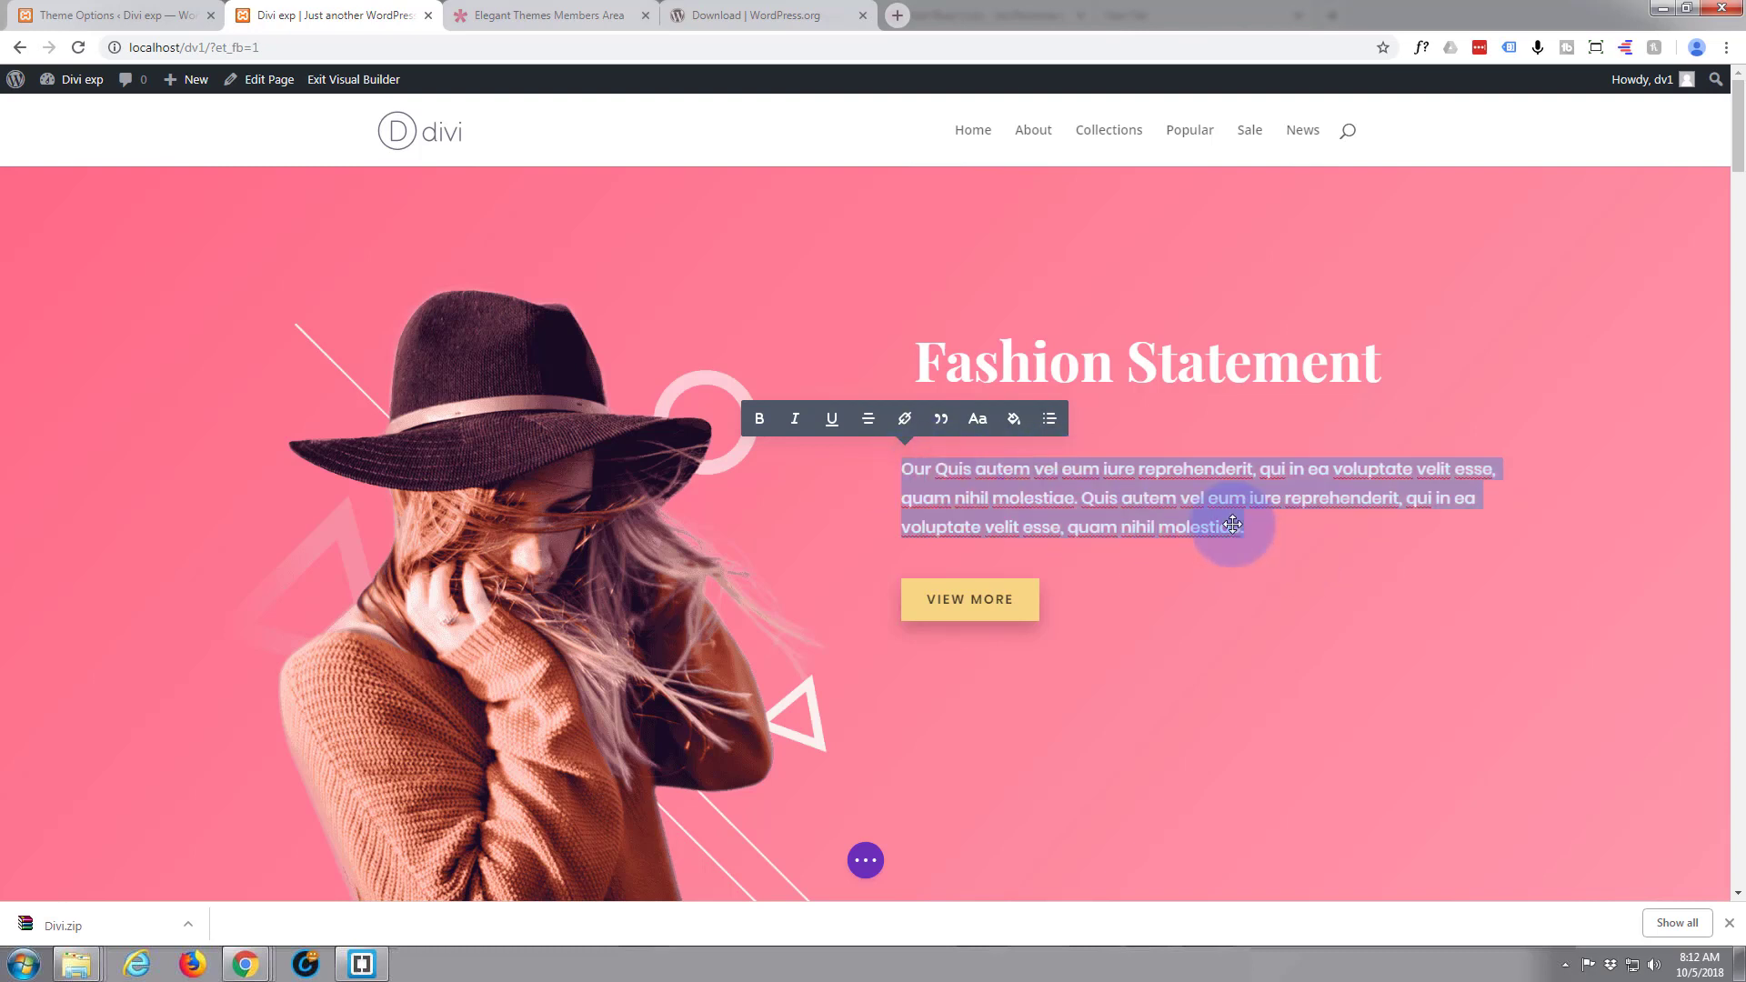
pyautogui.rightClick(1043, 490)
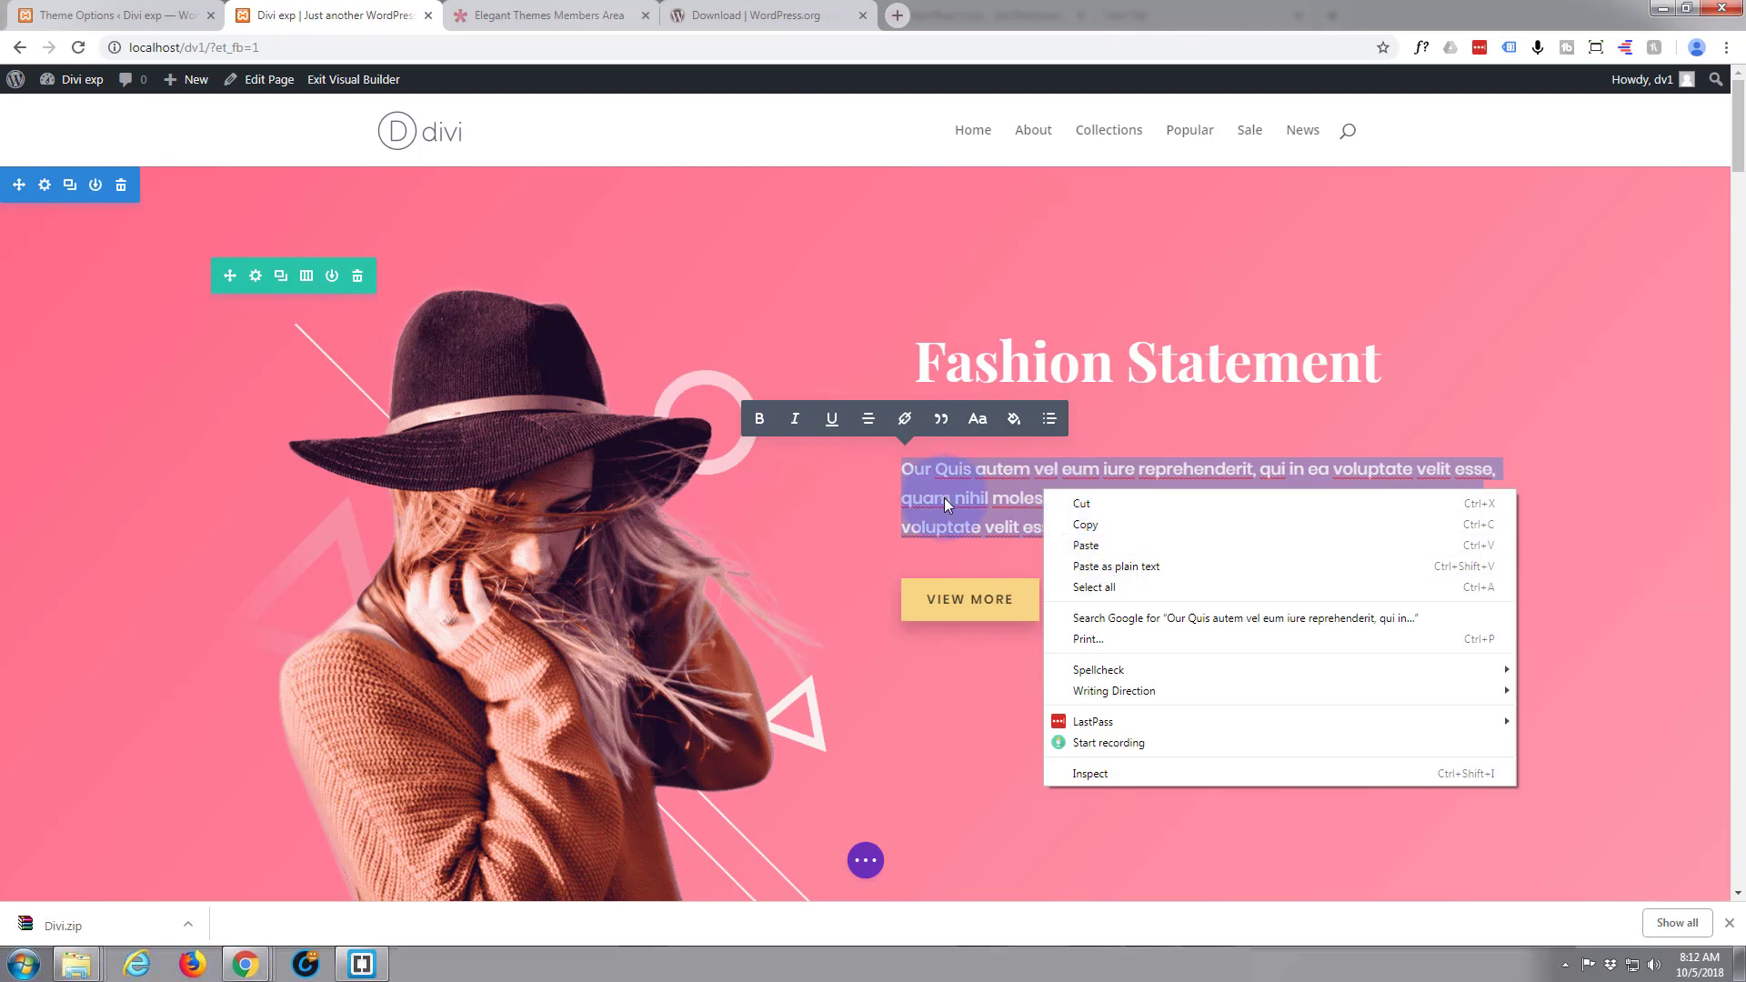
pyautogui.click(1086, 549)
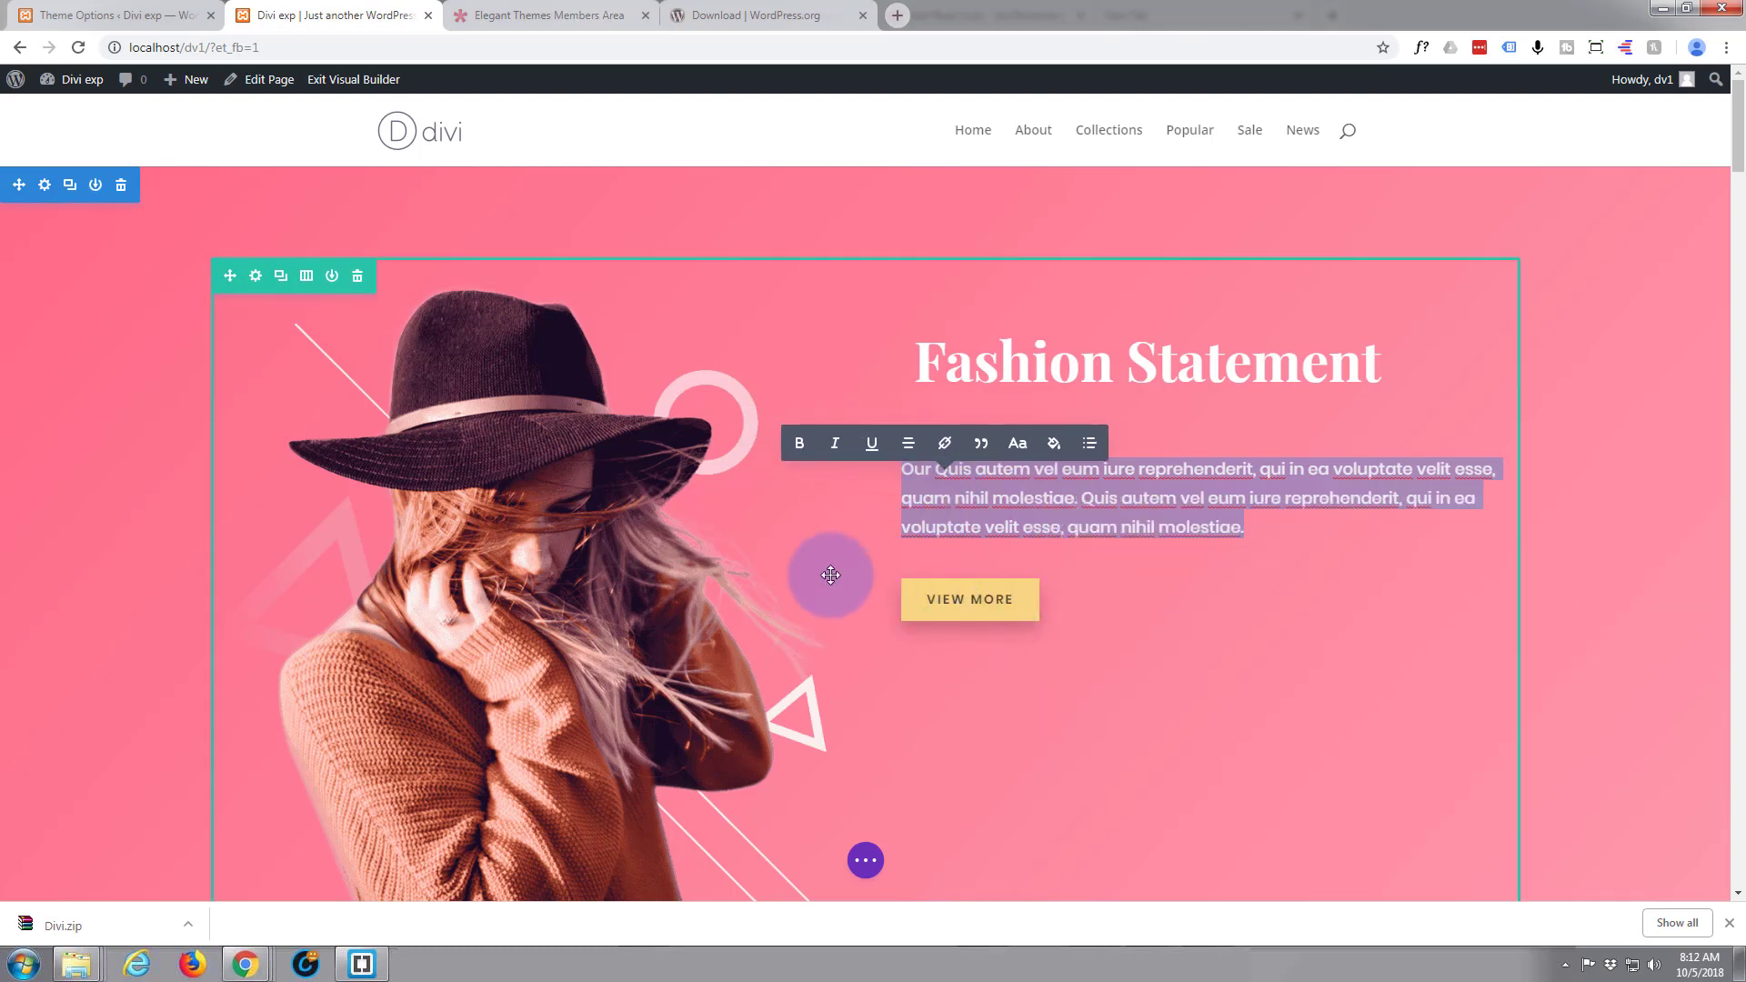
pyautogui.click(338, 91)
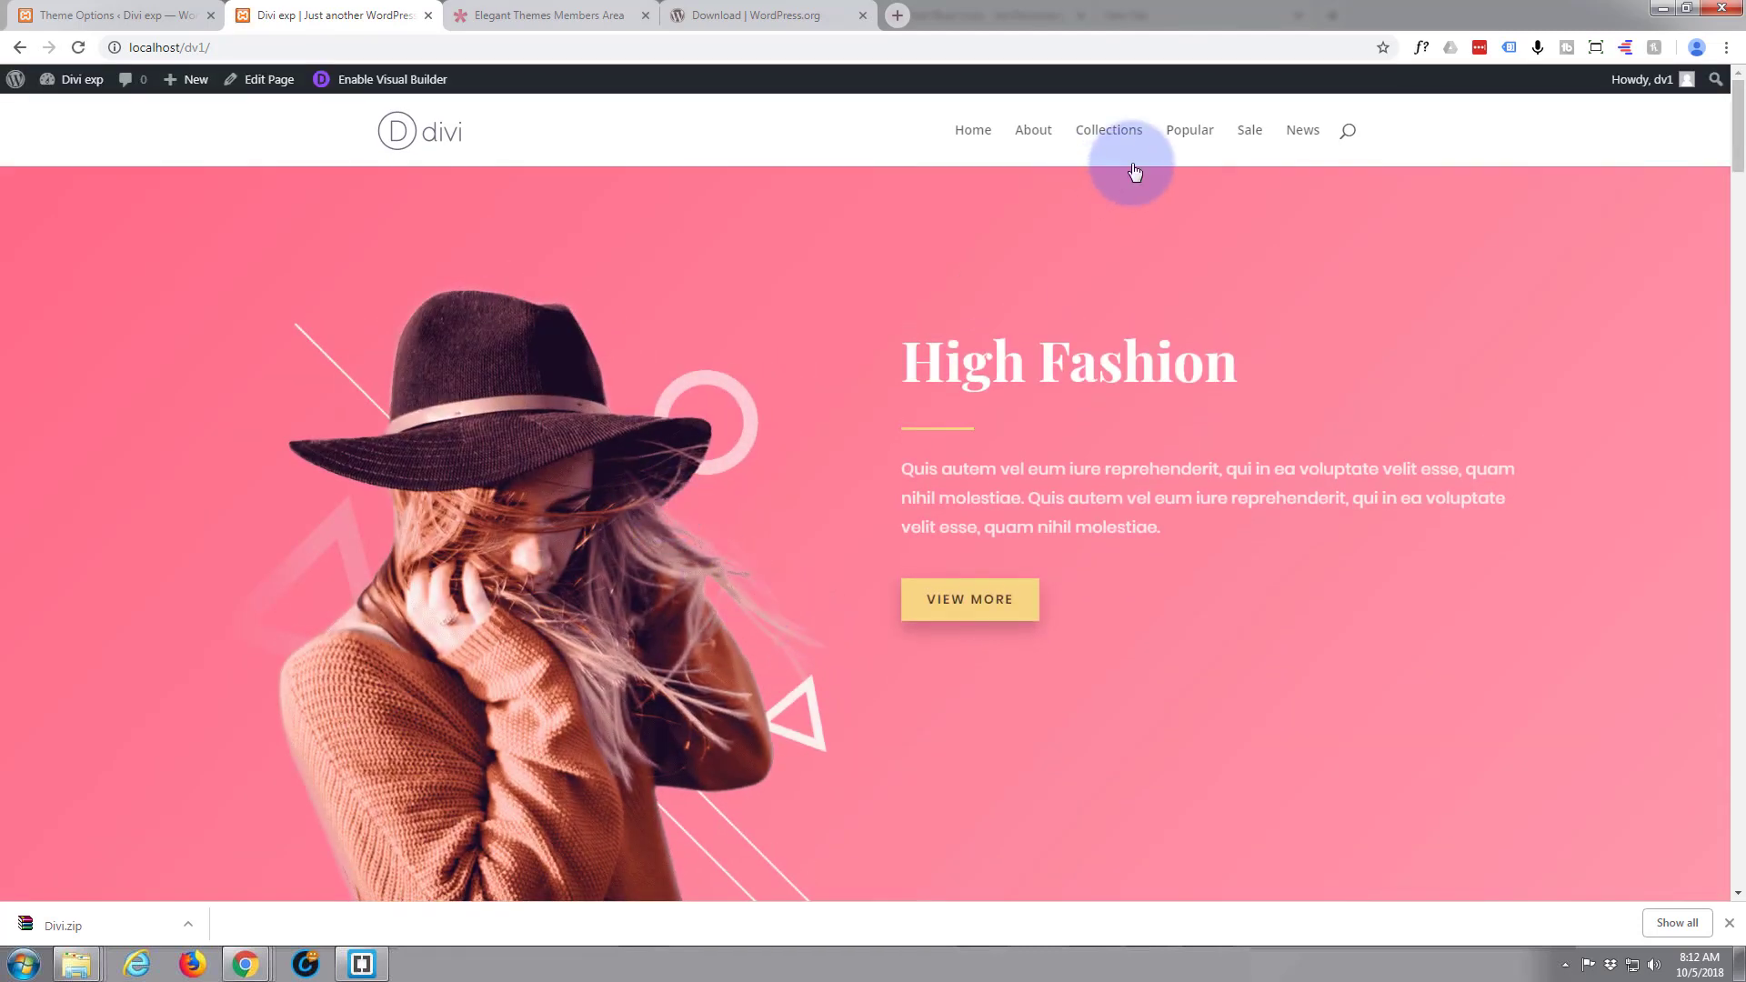
# Test the anchor links from About through News on the live homepage, and return to the homepage through the site logo
pyautogui.click(1033, 133)
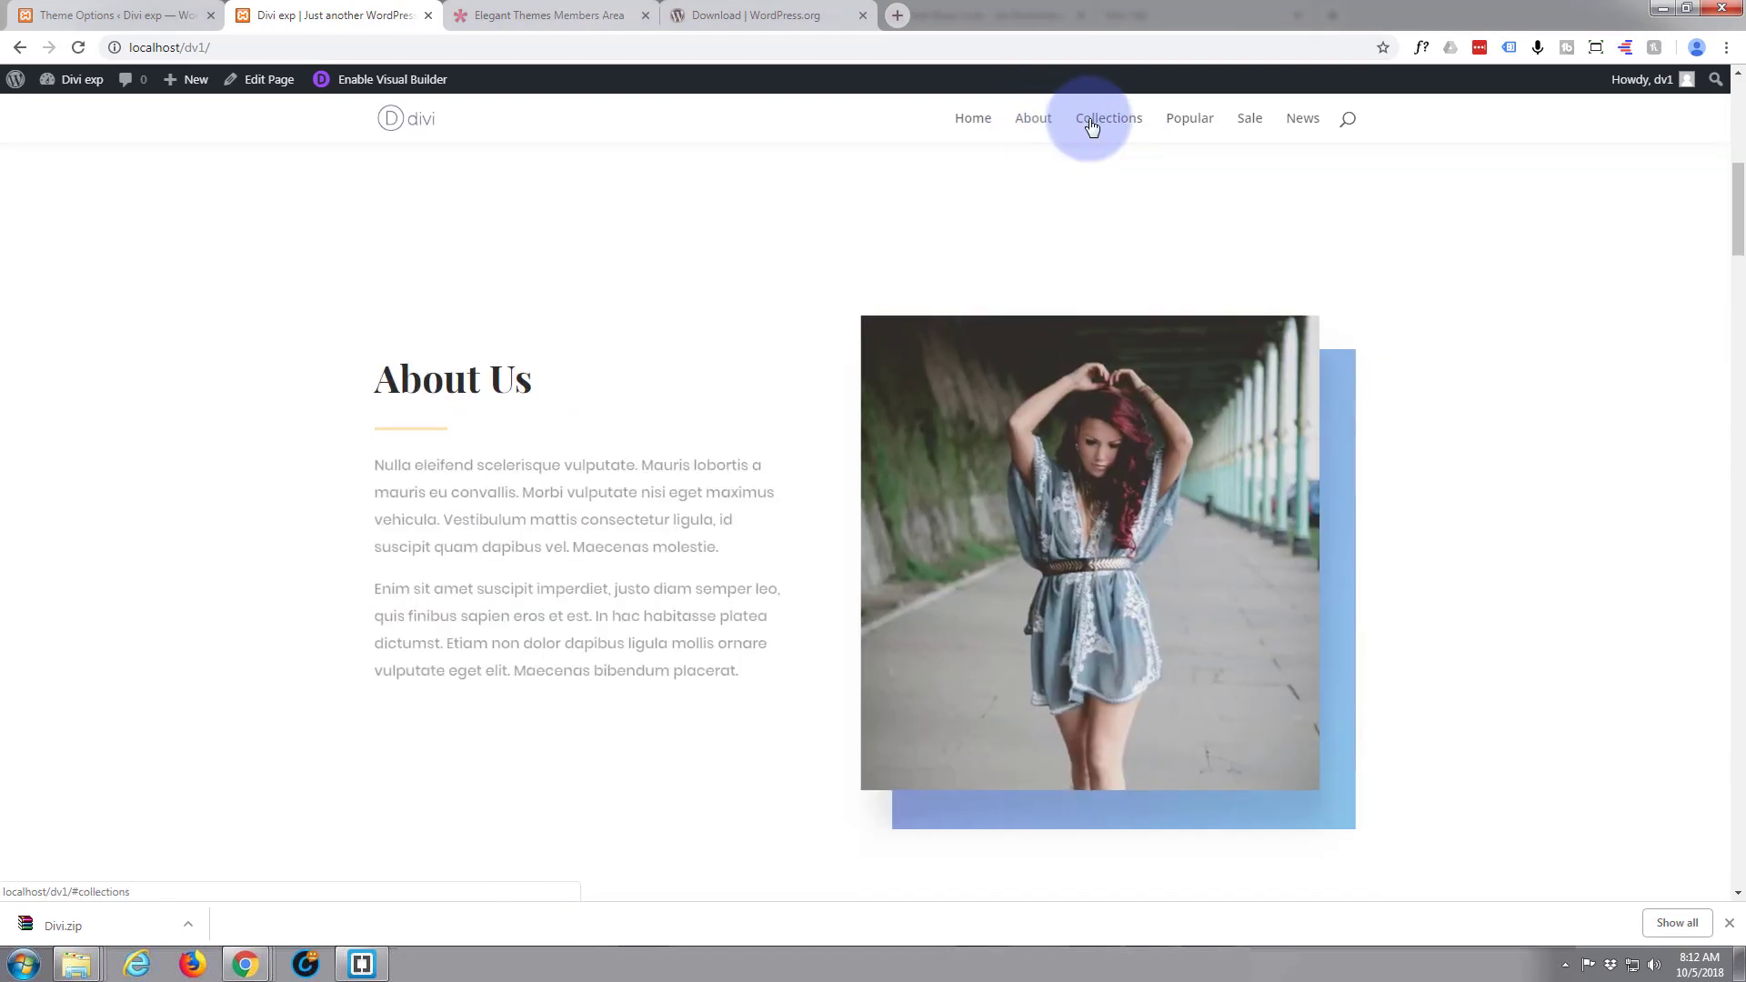
pyautogui.click(1096, 124)
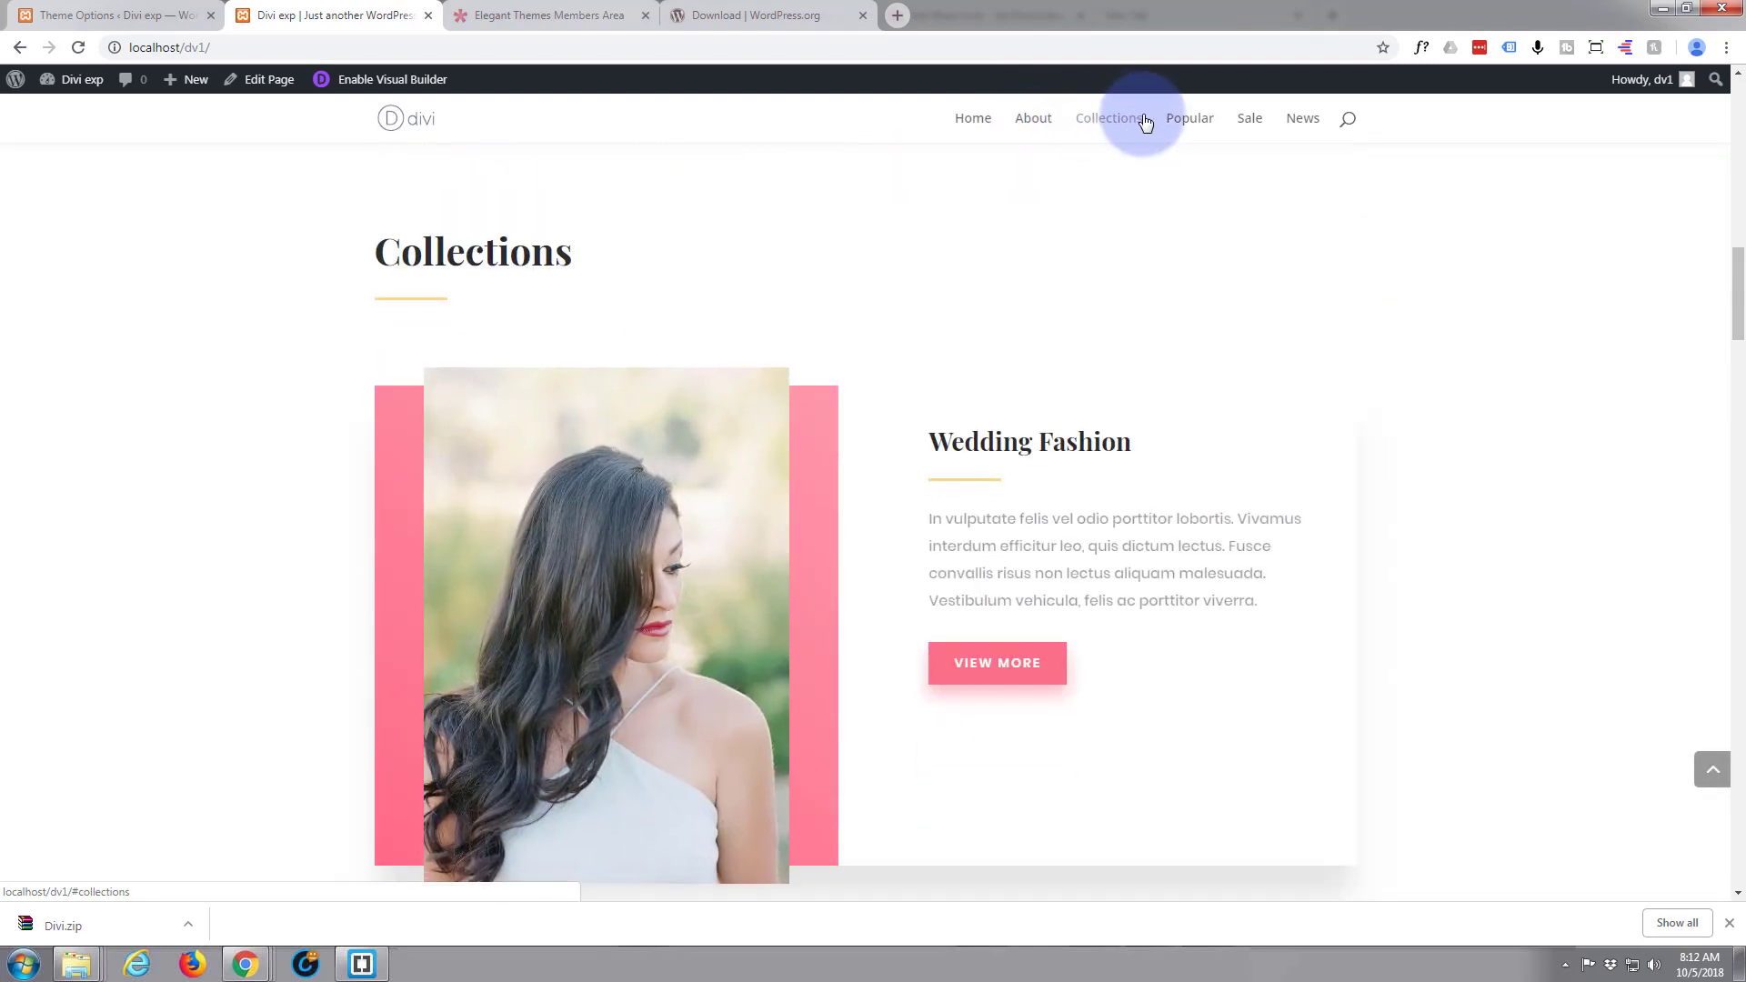
pyautogui.click(1188, 120)
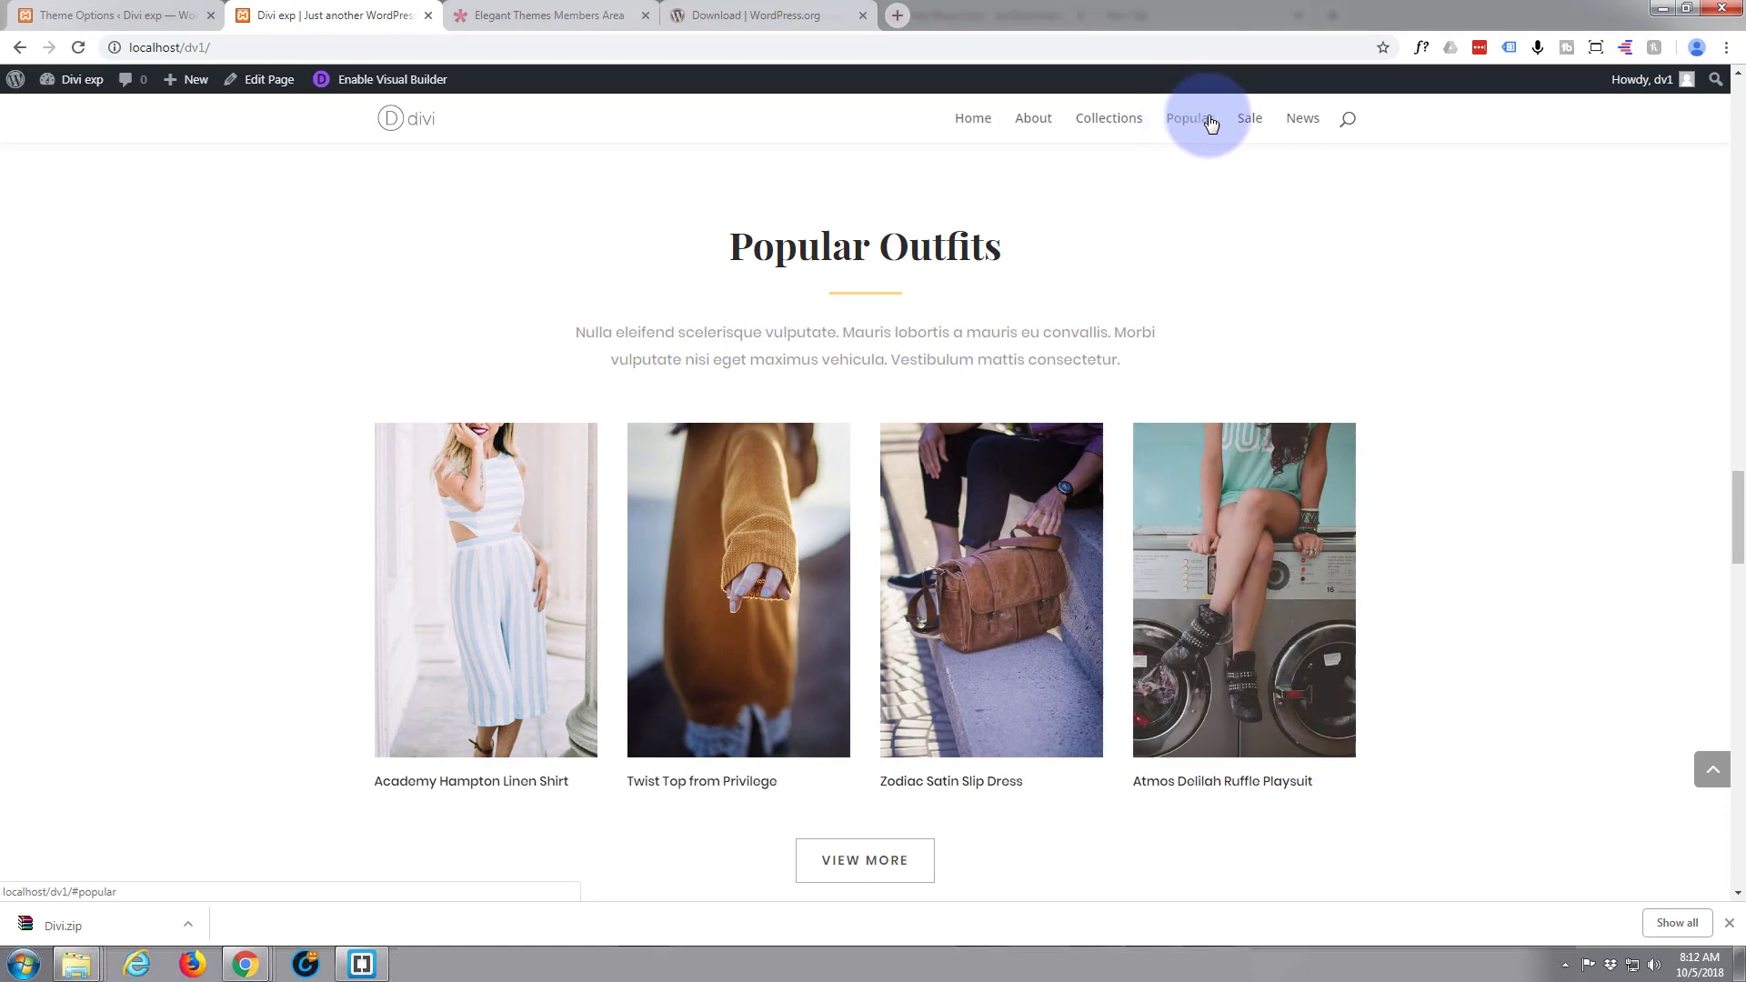
pyautogui.click(1242, 124)
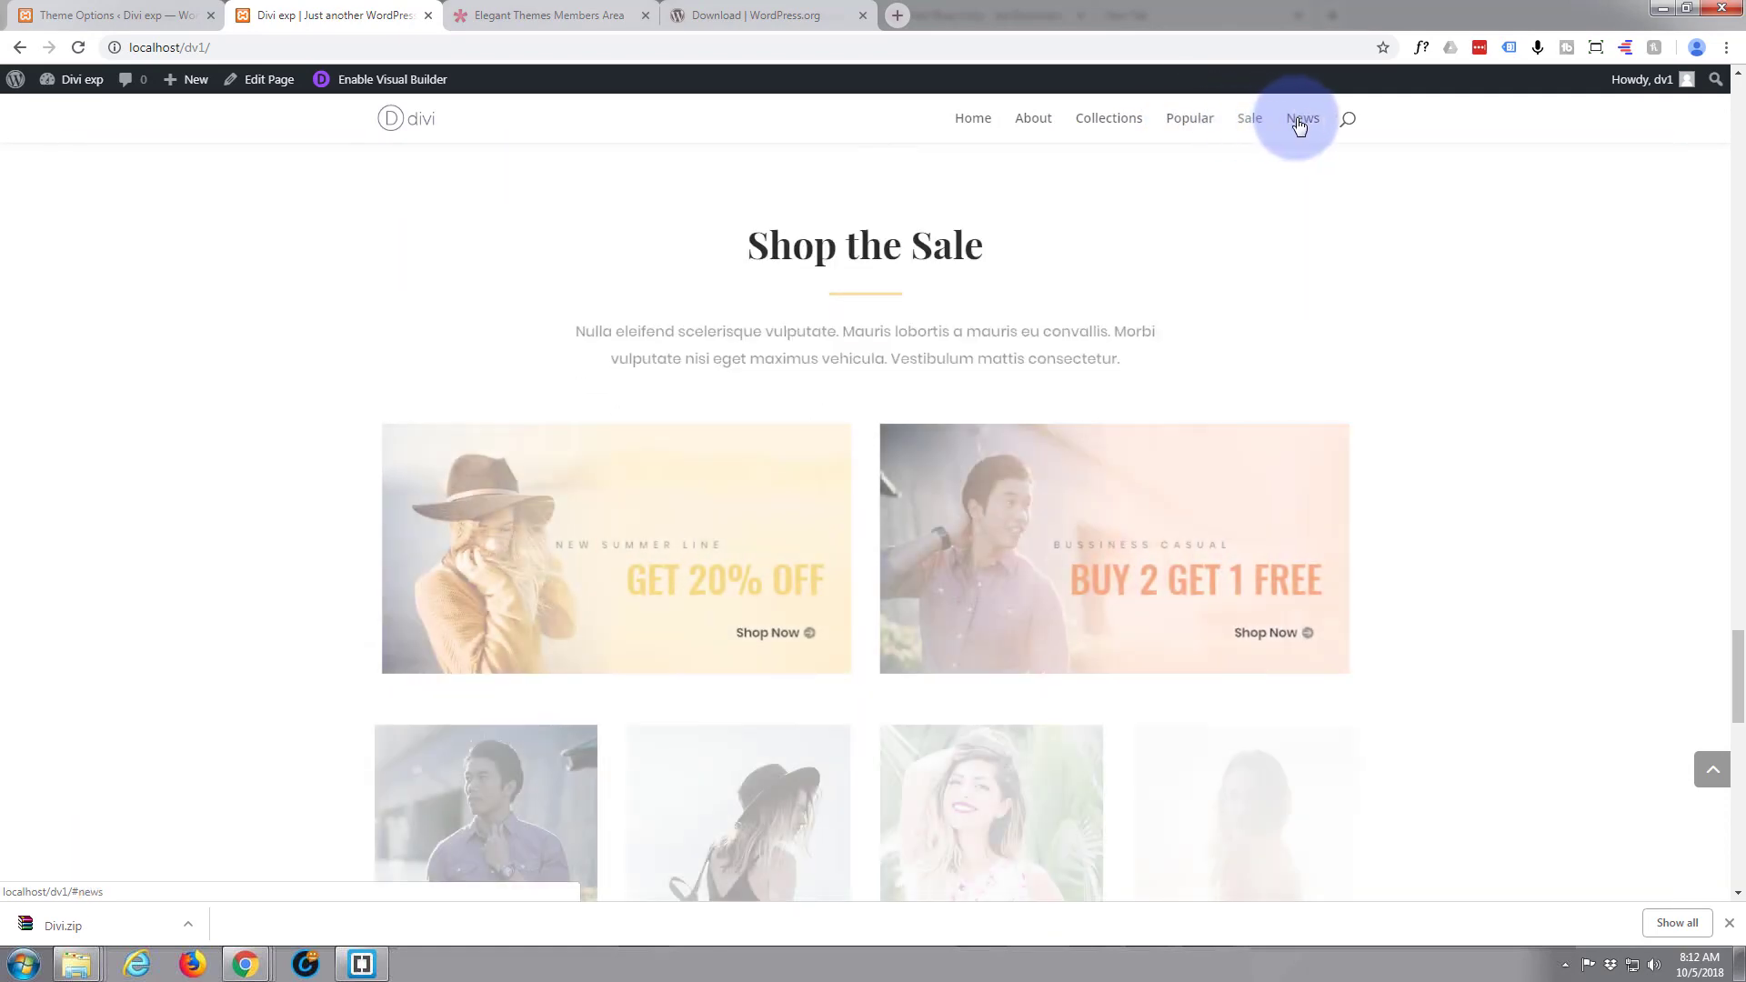
pyautogui.click(1299, 123)
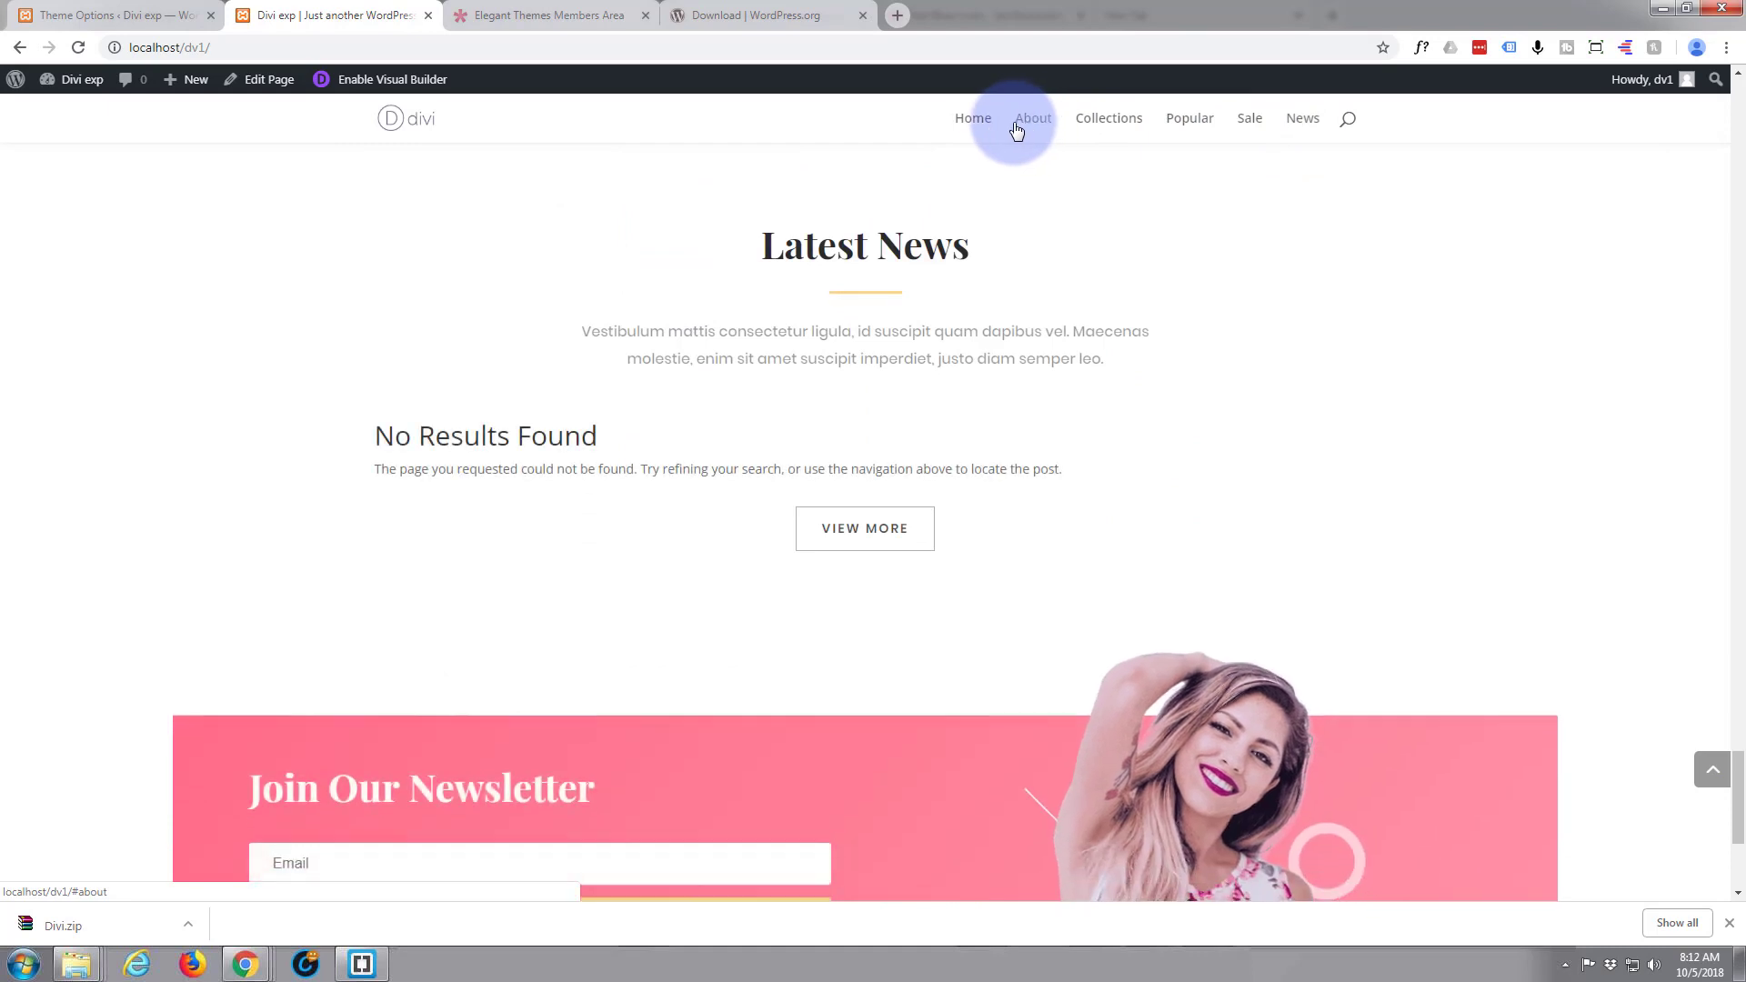
pyautogui.click(424, 128)
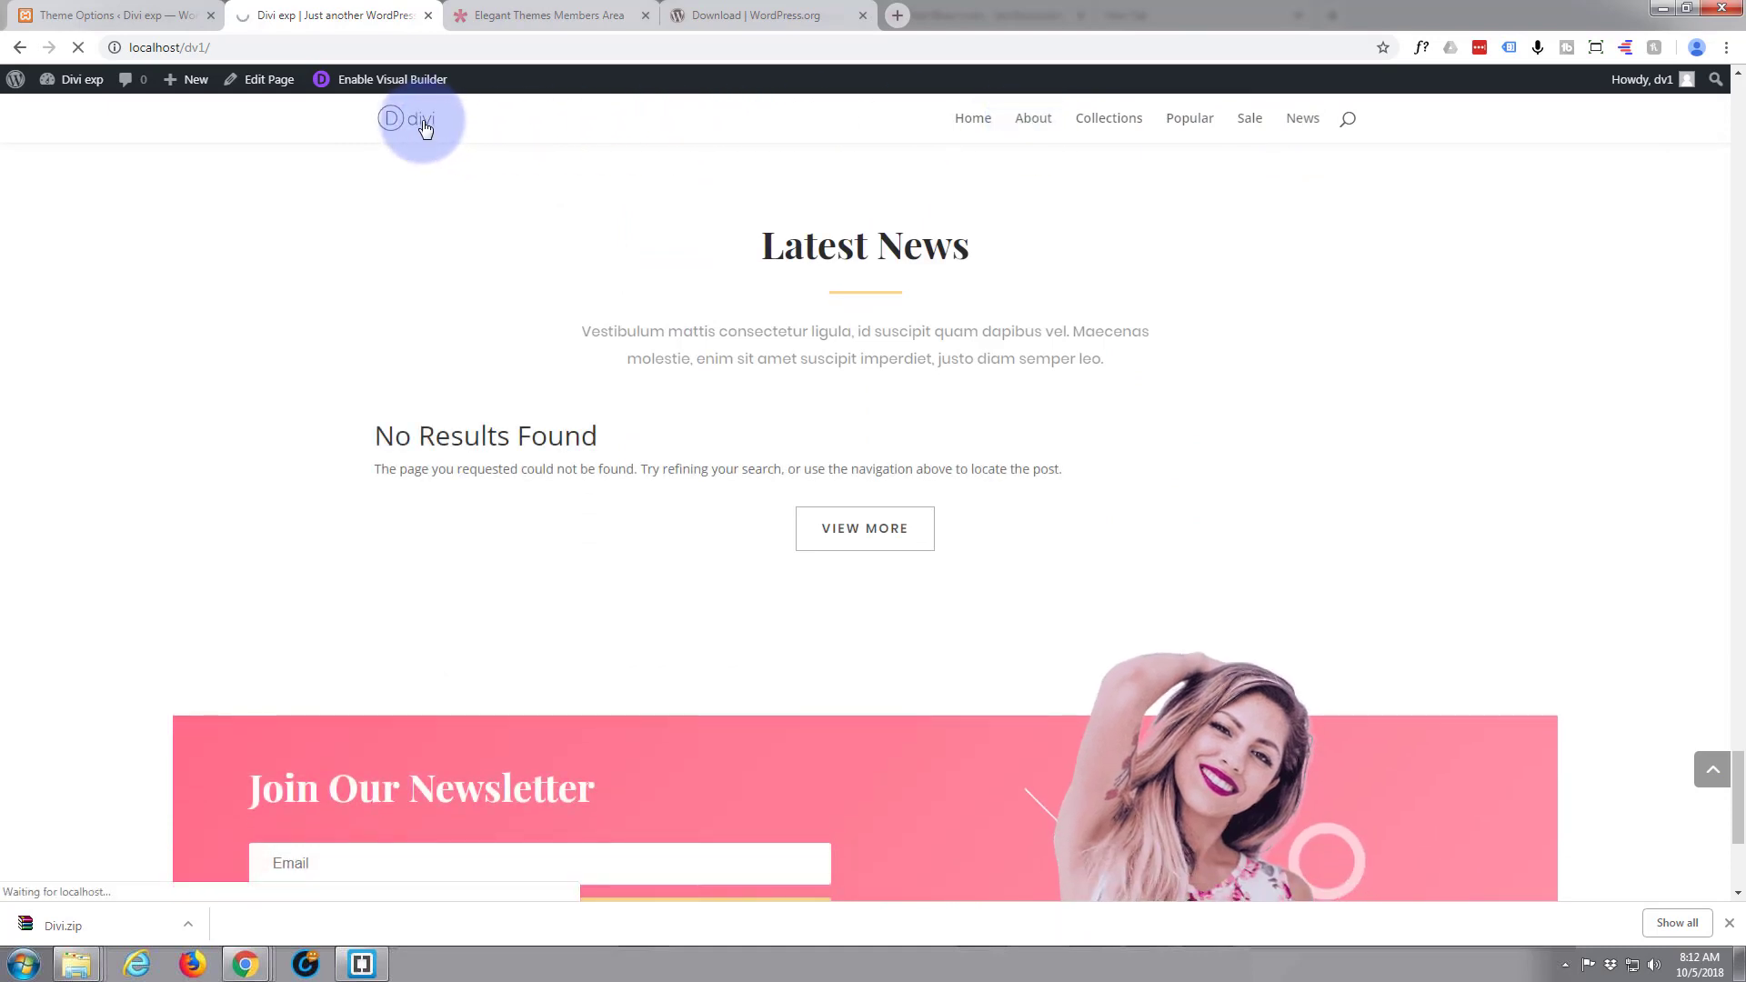